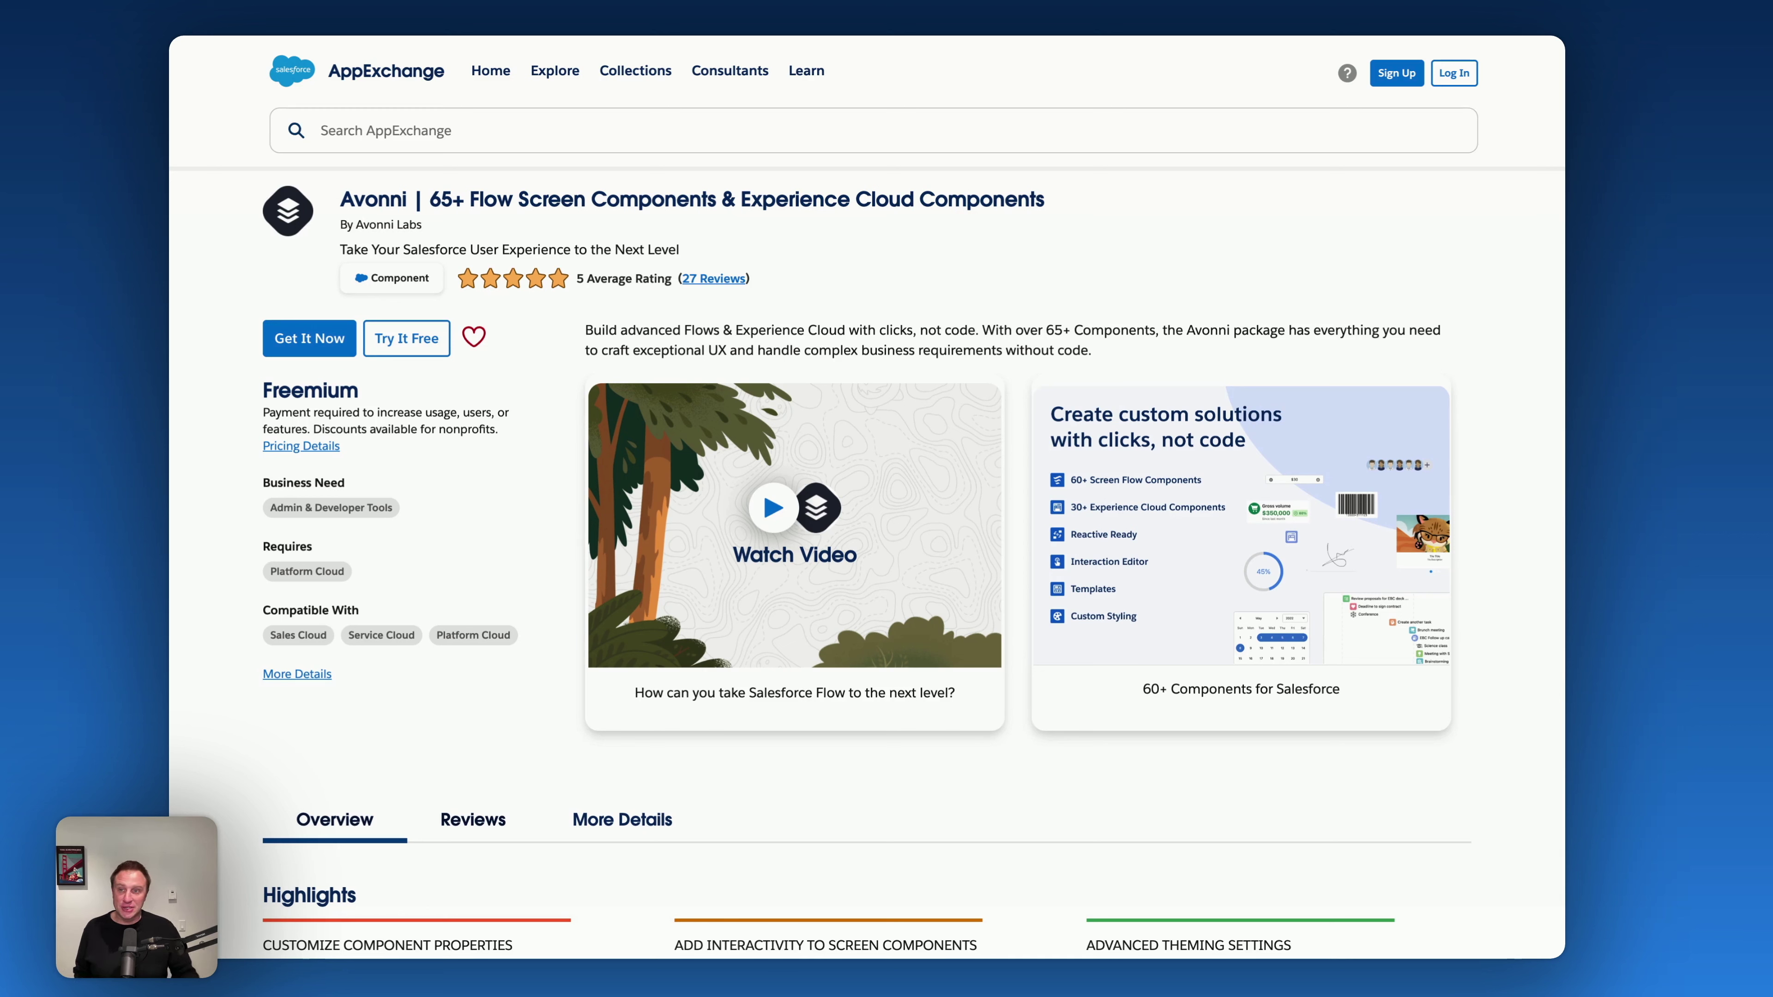
key("Tab")
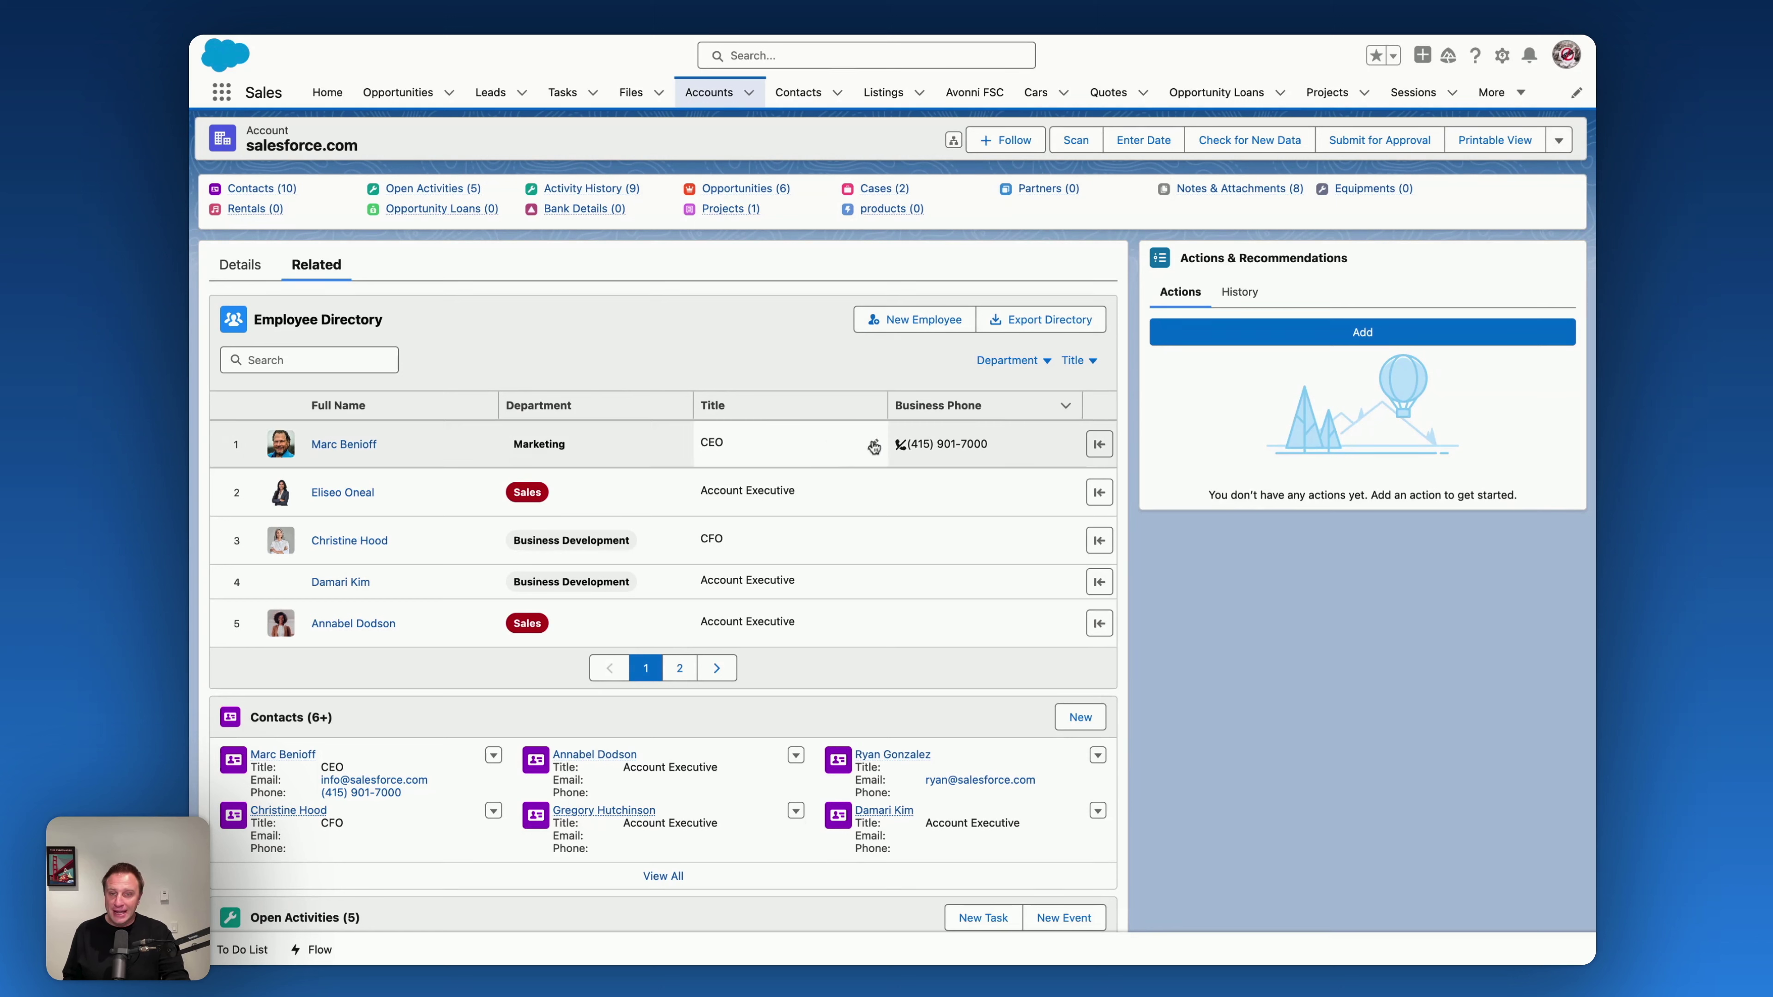
View the first employee's contact details from the Employee Directory table and close the details panel.
left_click(871, 445)
left_click(776, 364)
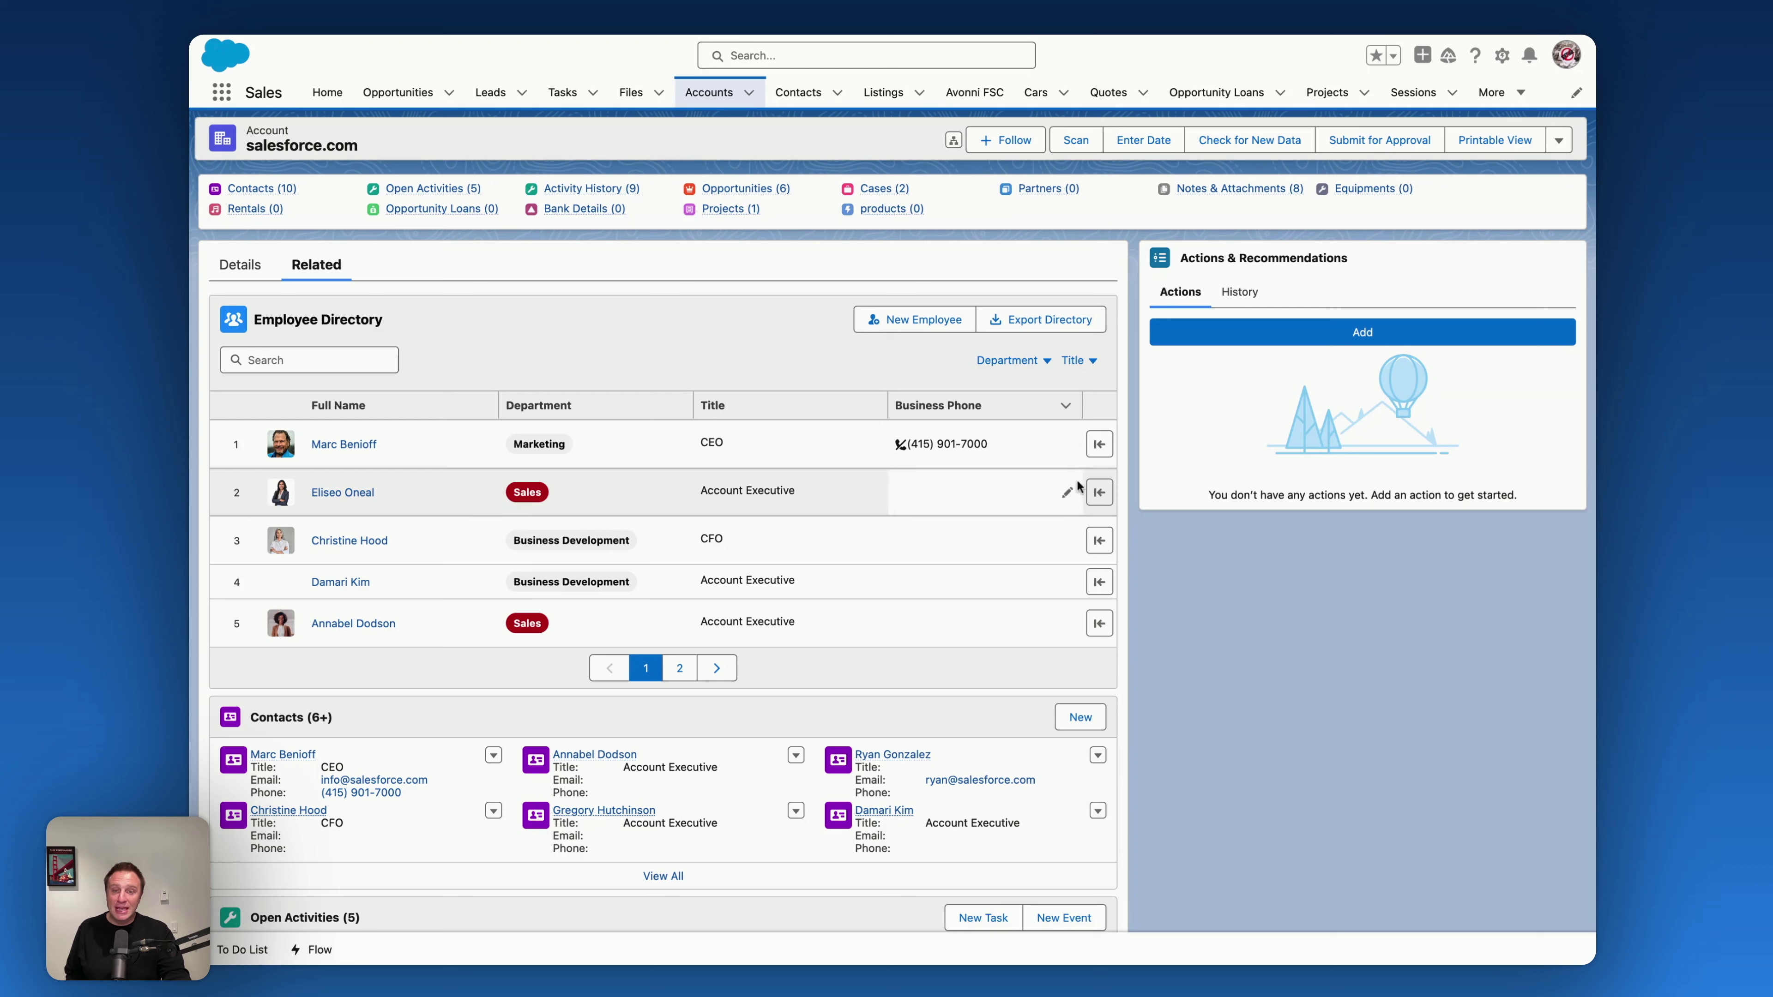
left_click(1098, 446)
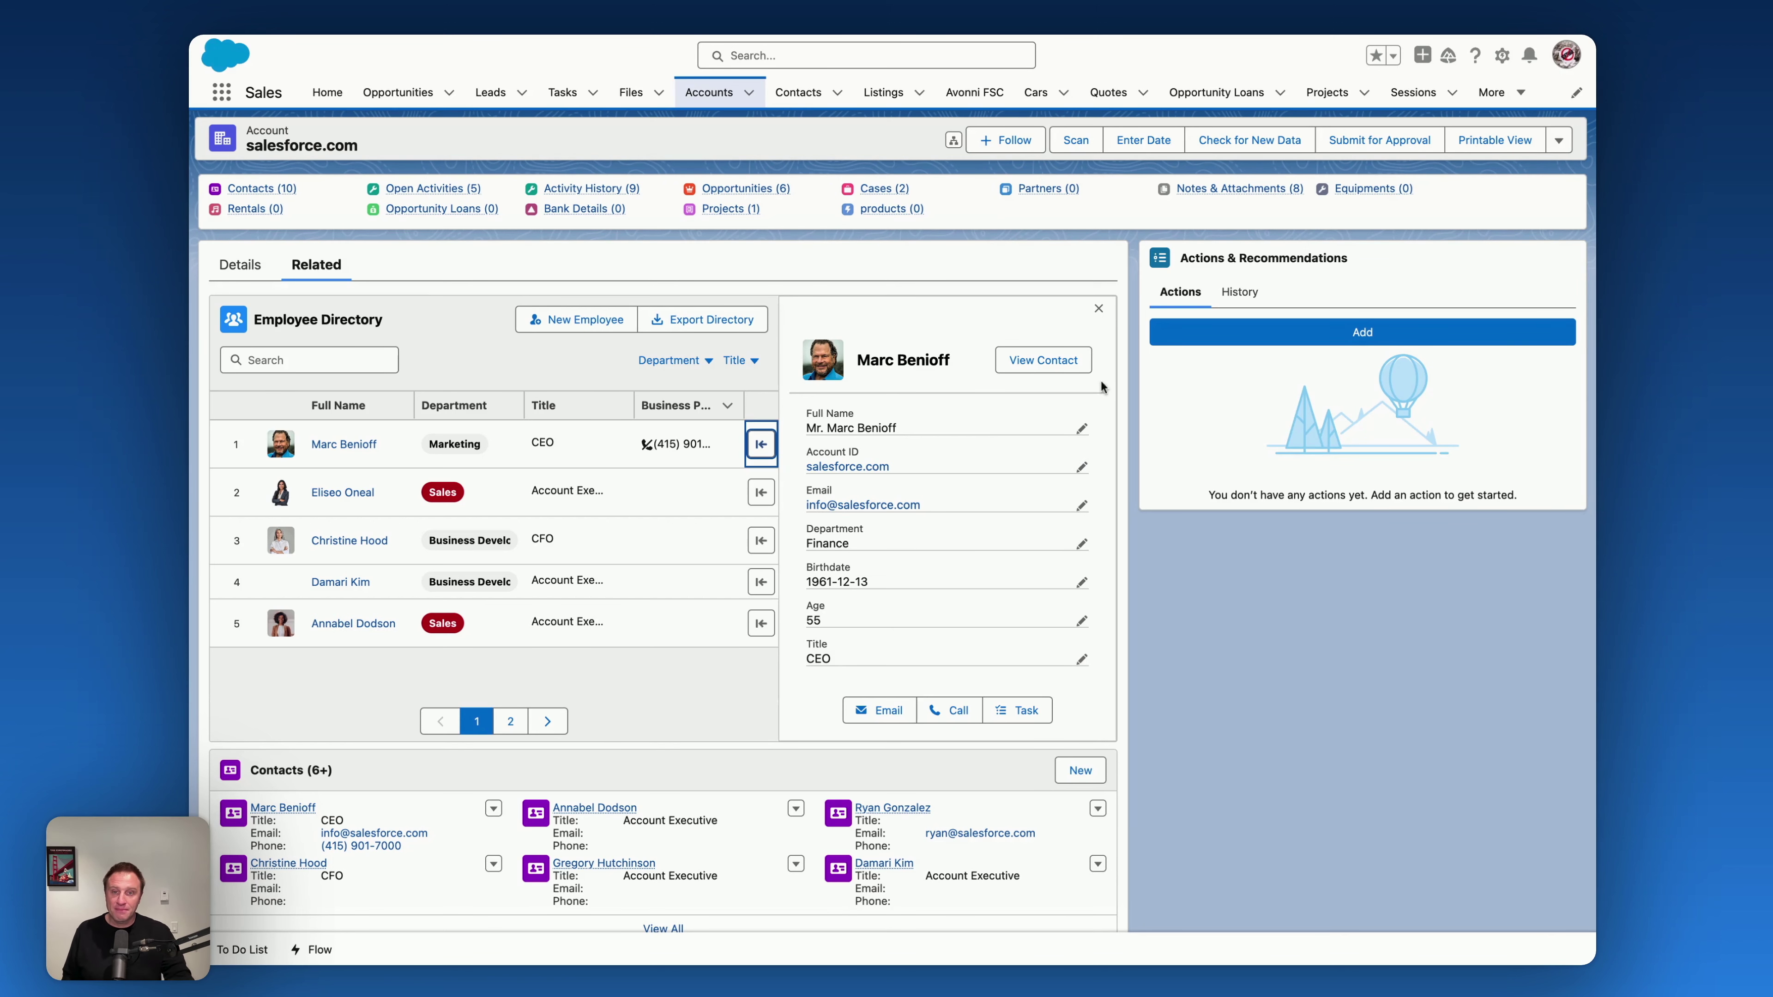
left_click(1098, 308)
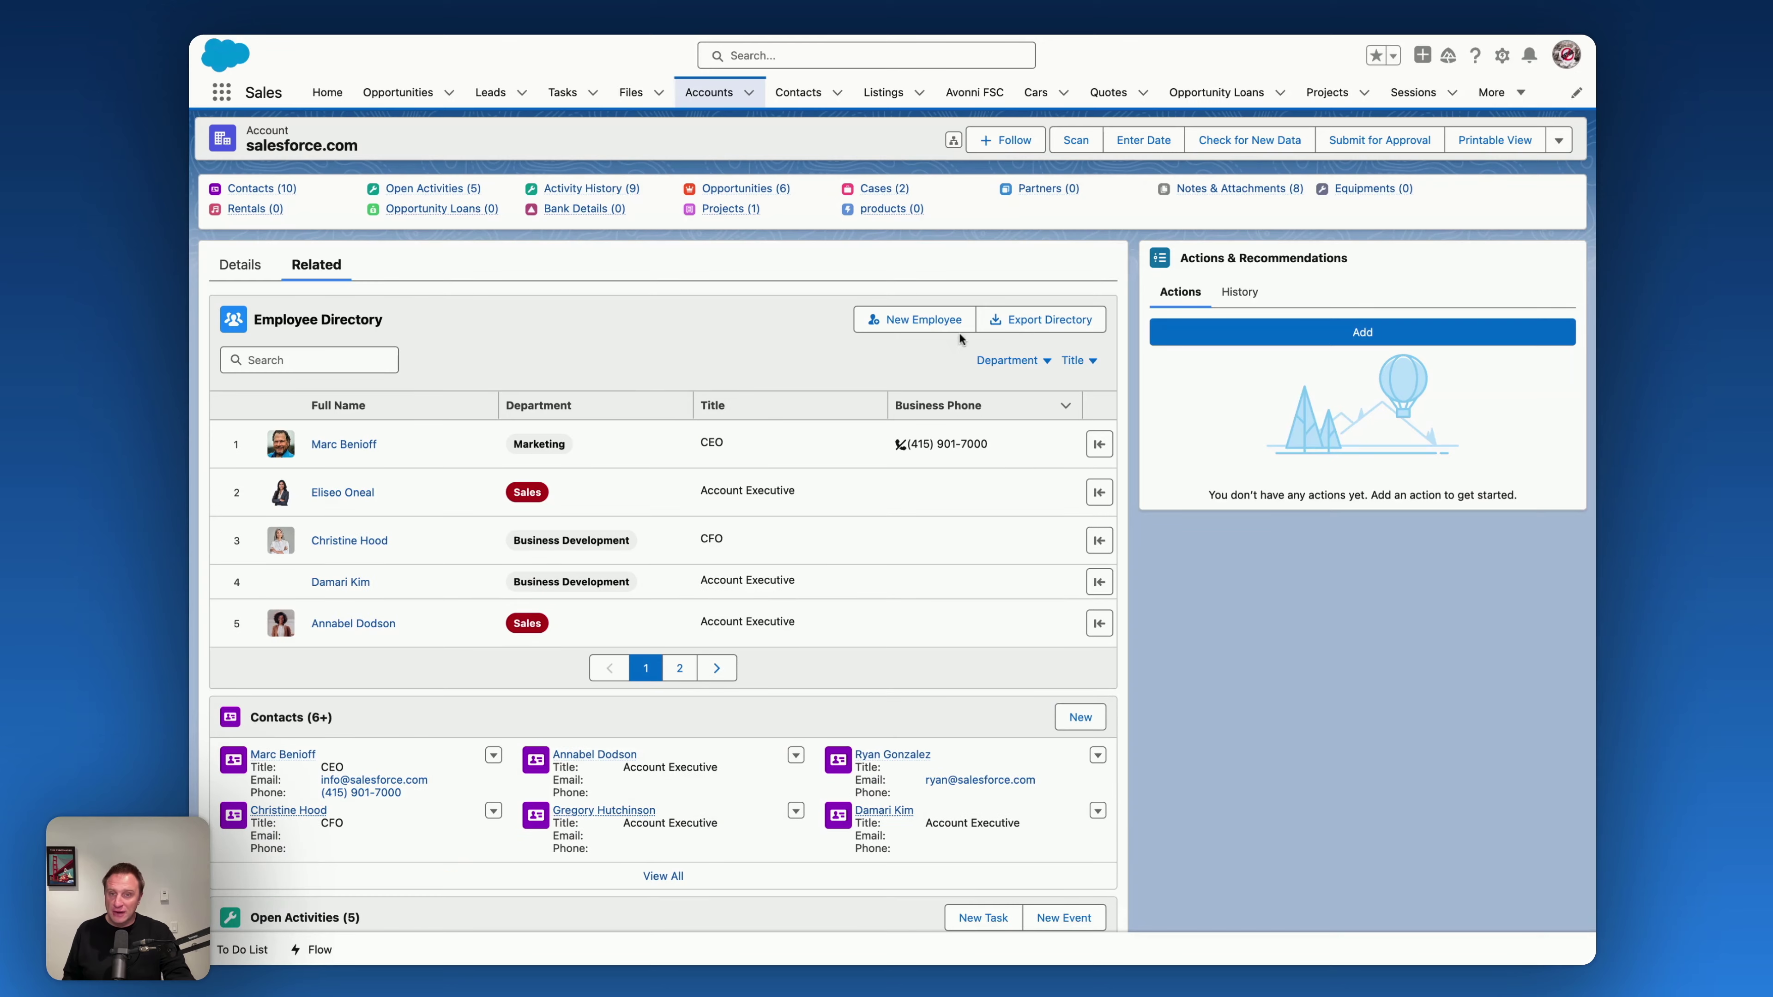
Preview the directory's New Employee form and Export Directory dialog, closing each without saving or exporting.
left_click(899, 328)
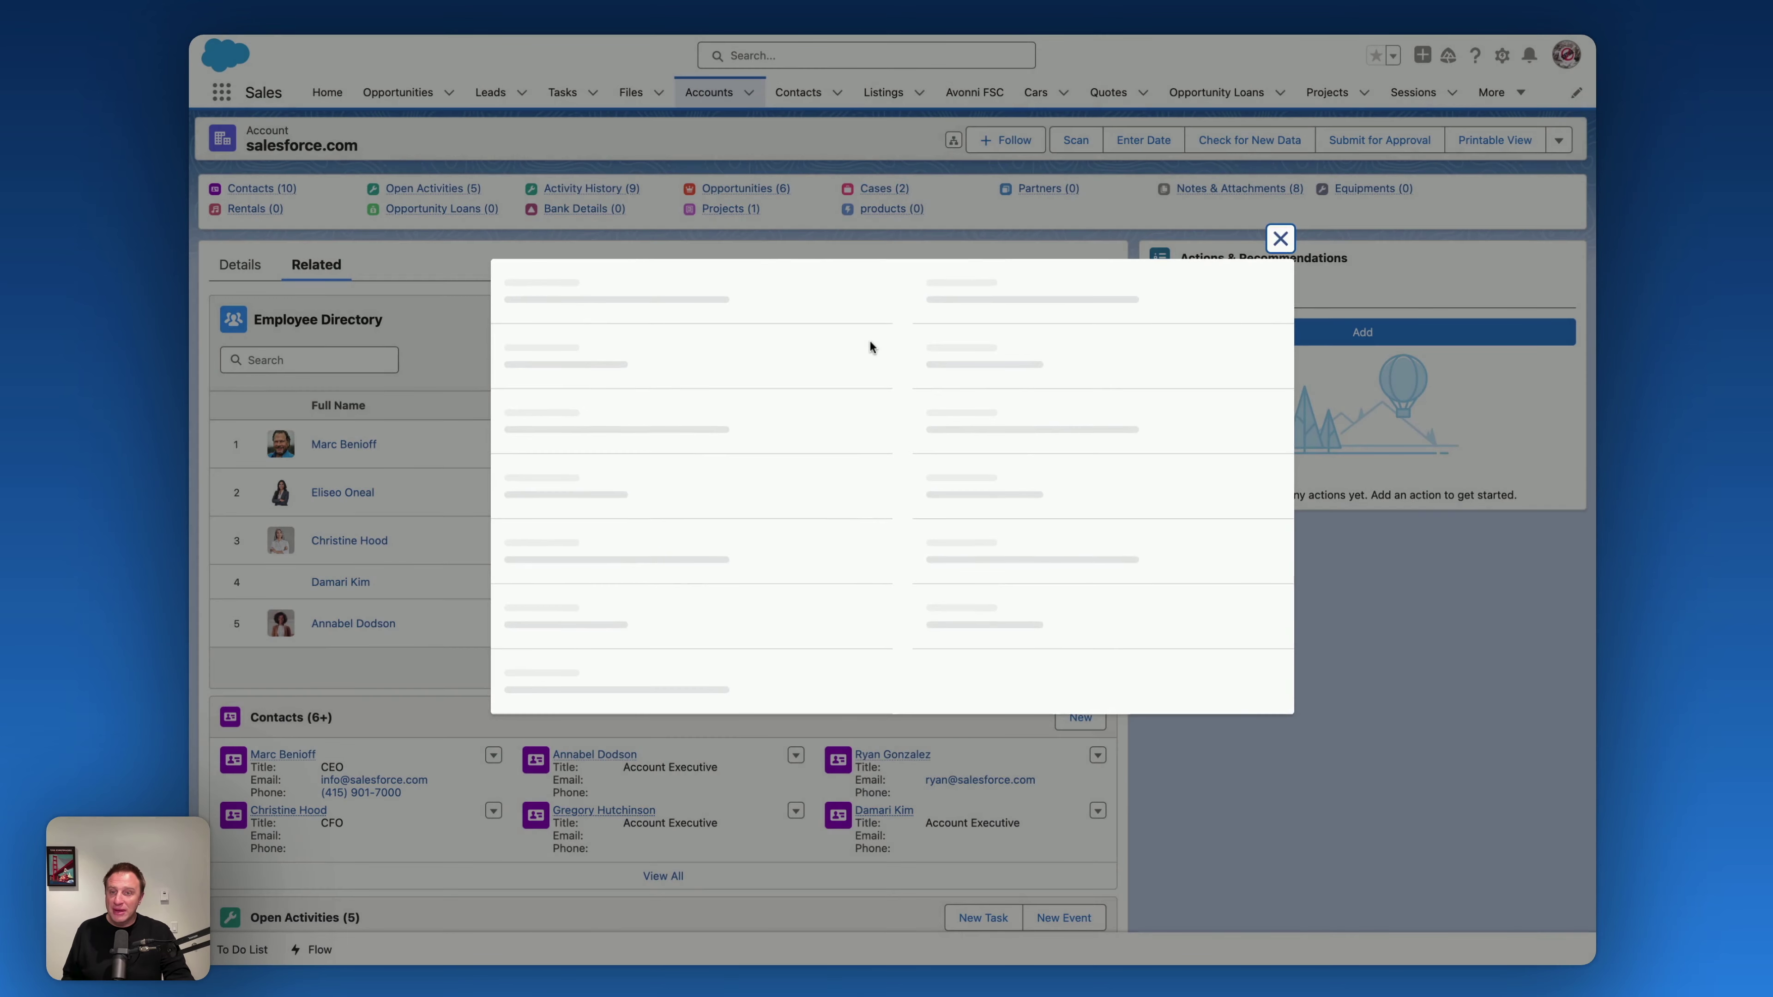
left_click(1280, 53)
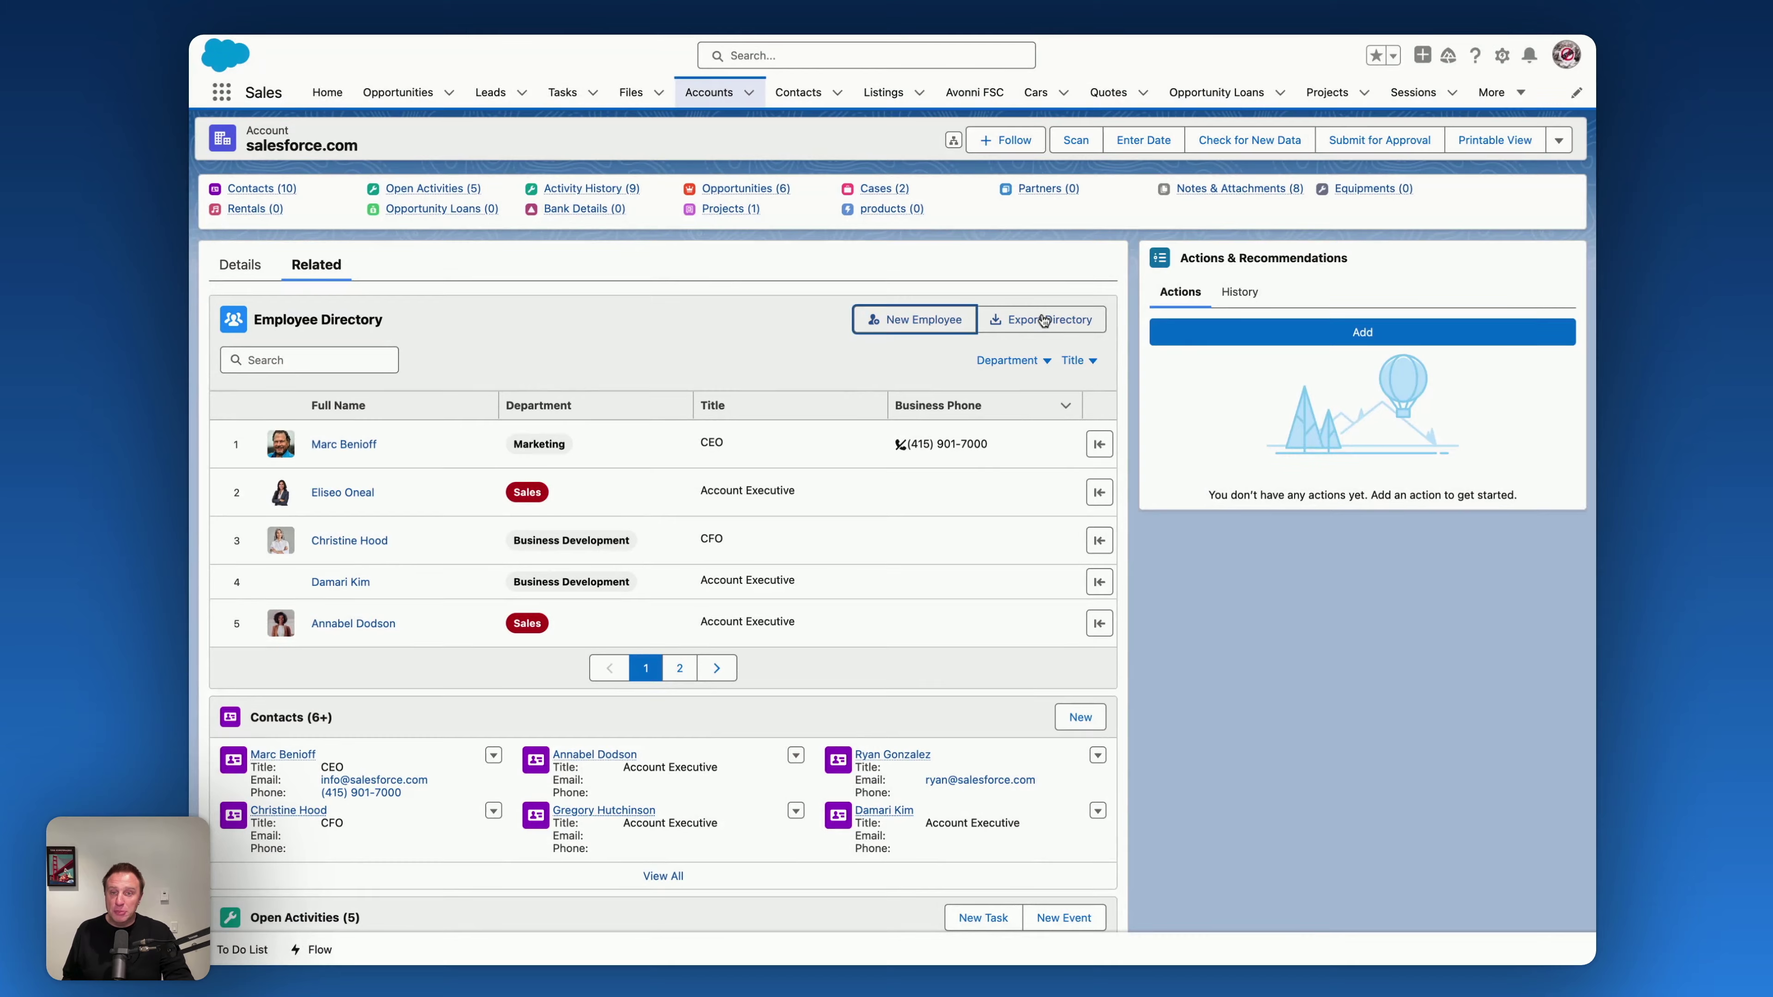
left_click(1041, 319)
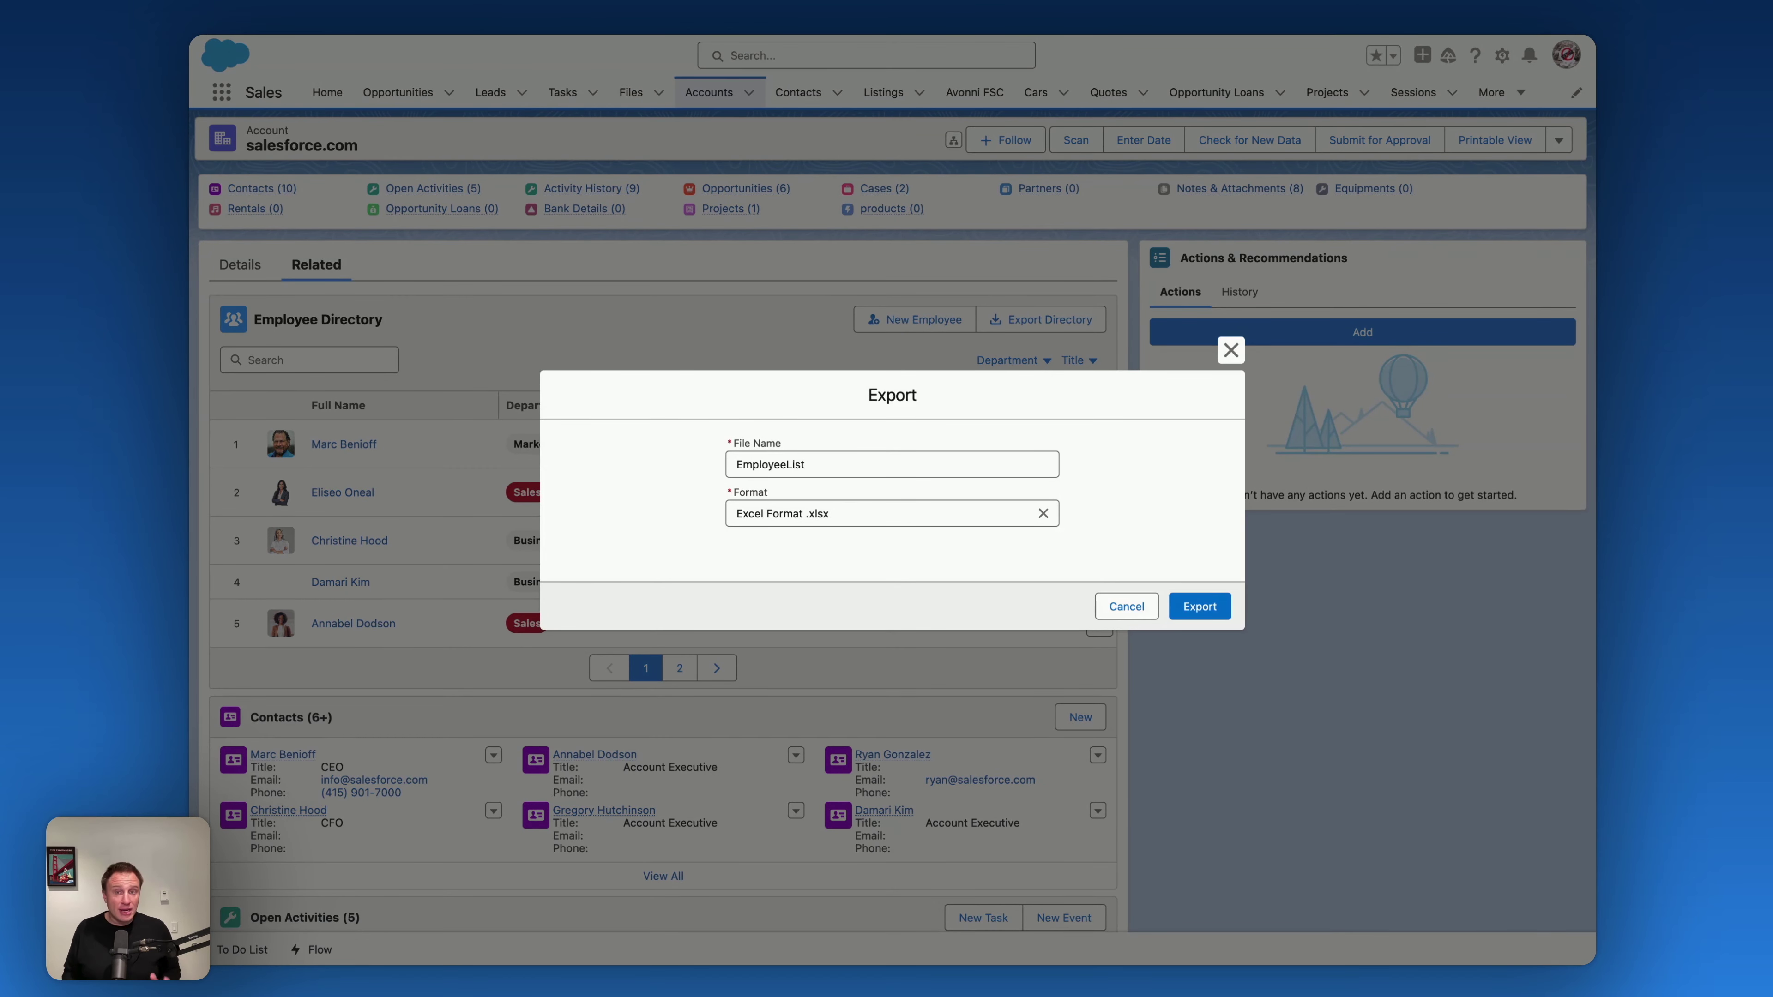
left_click(1230, 350)
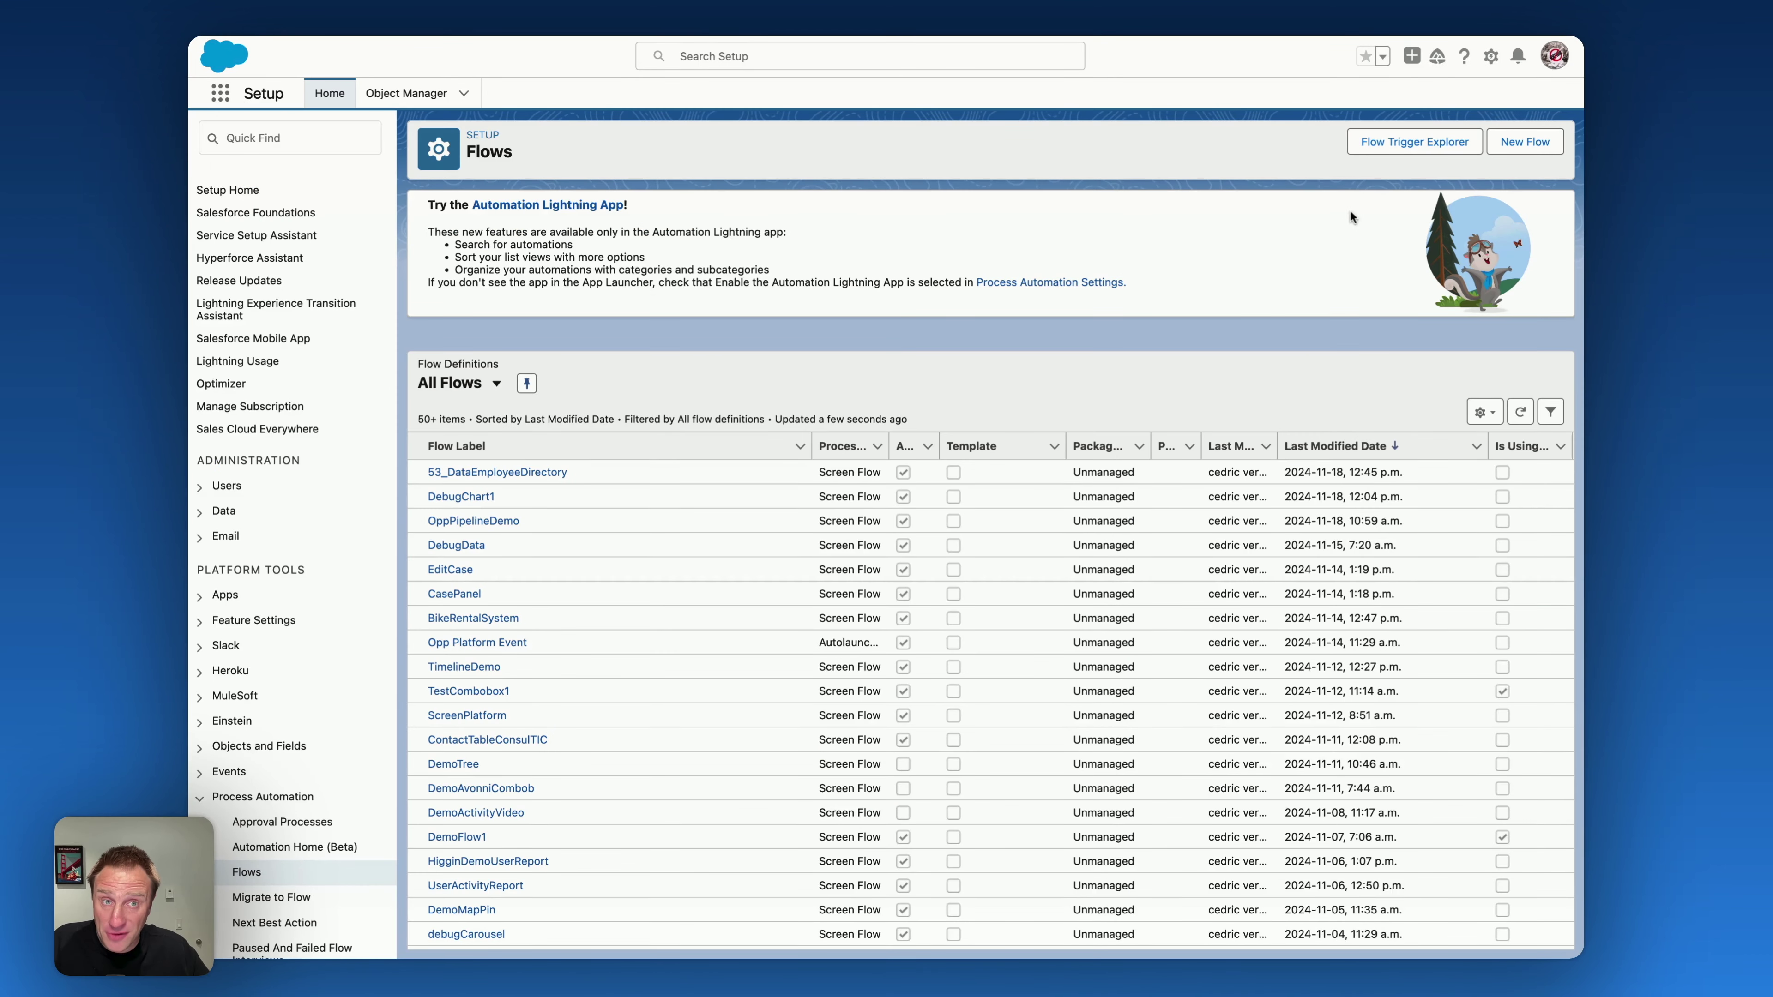
Create a new screen flow with a Text variable named recordId that is available for input.
left_click(1522, 142)
left_click(636, 466)
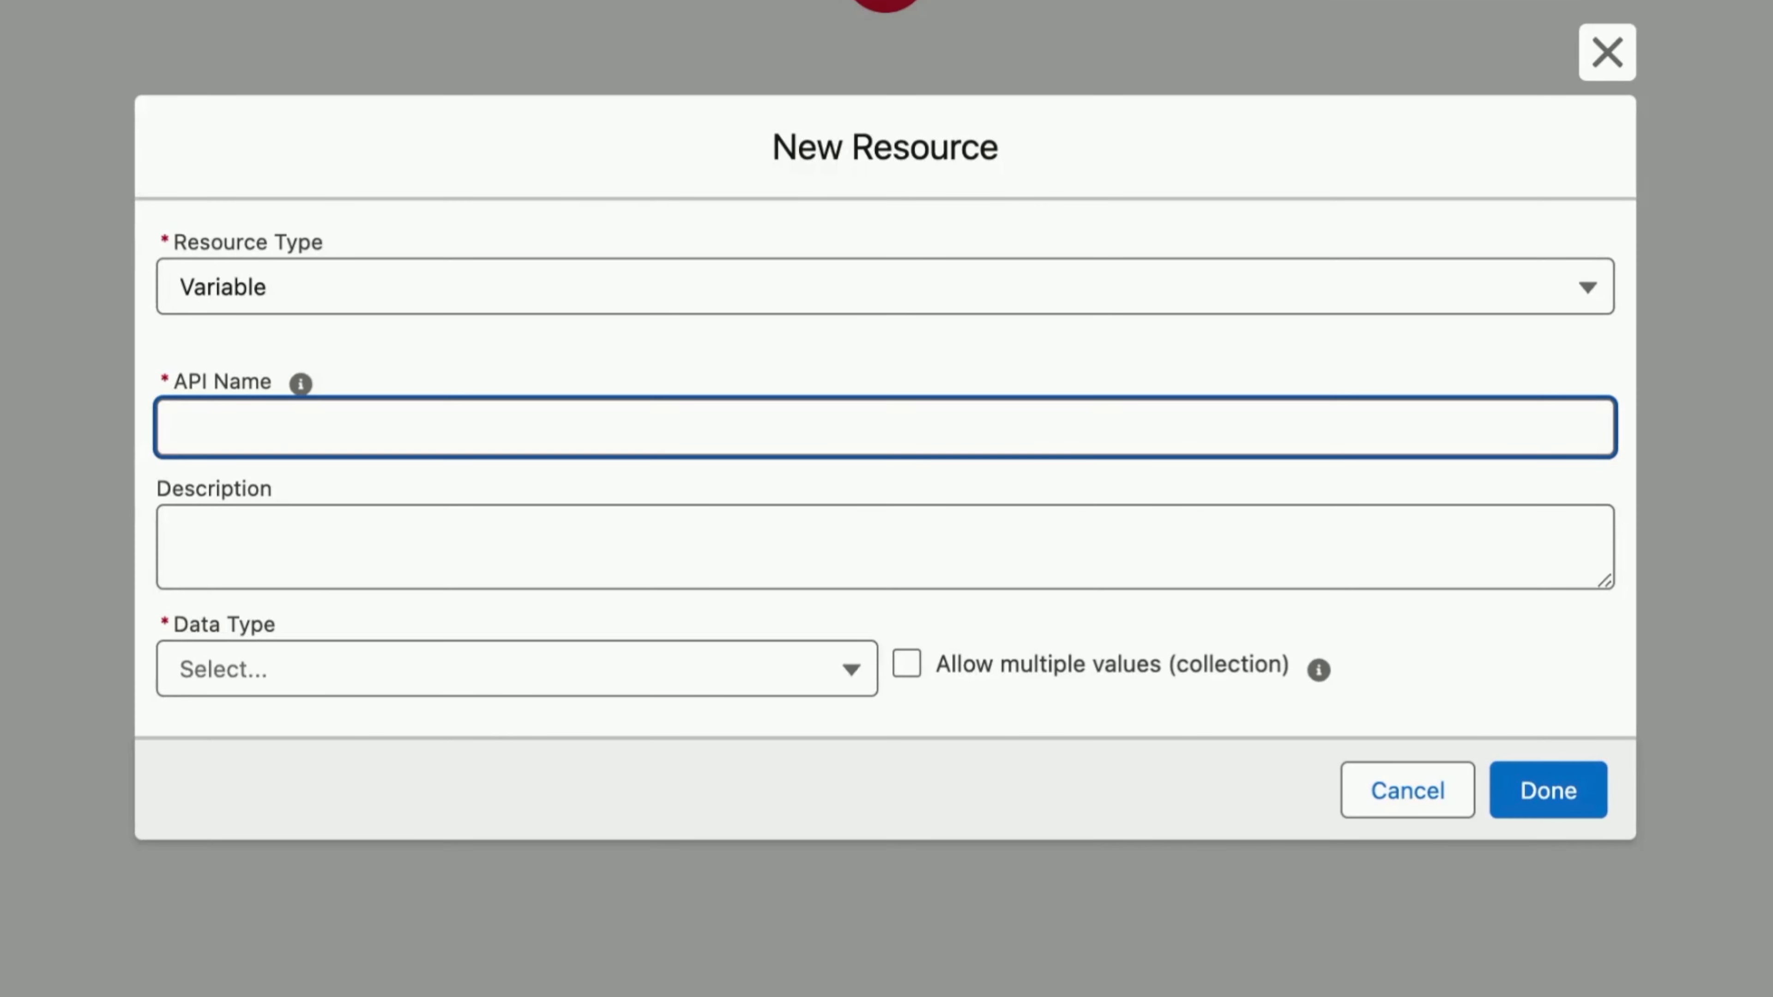
type("recordId")
left_click(380, 674)
left_click(332, 734)
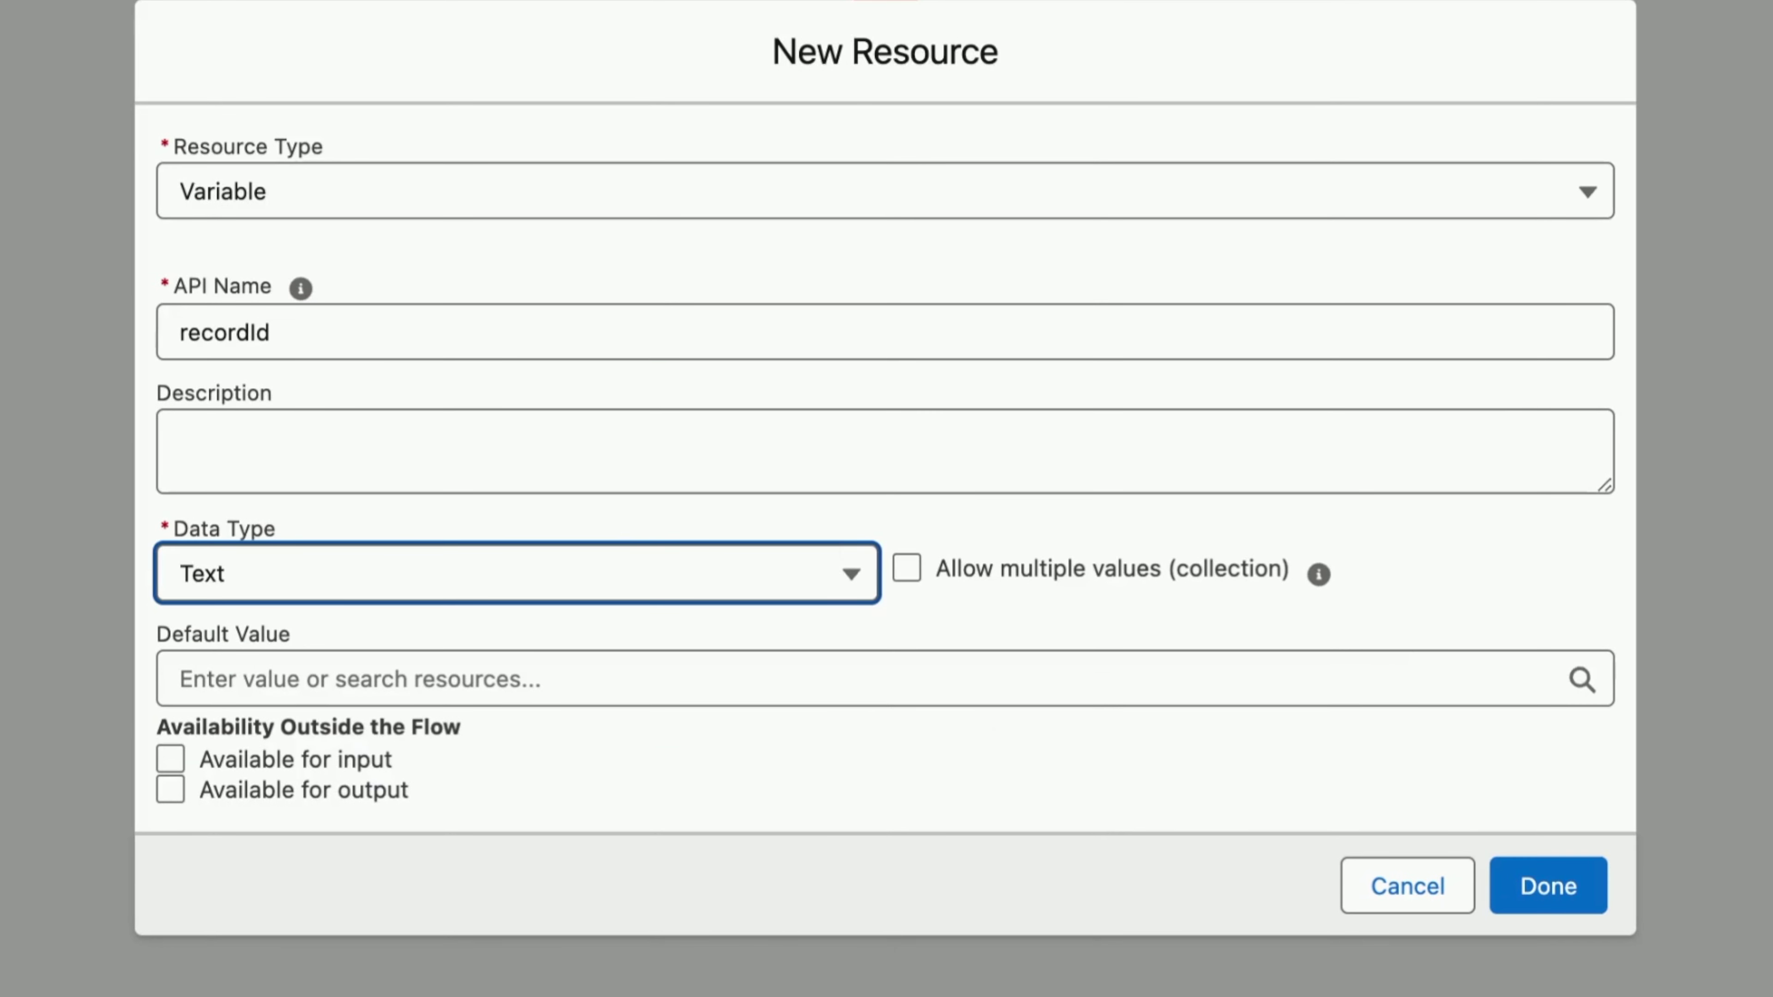
left_click(219, 760)
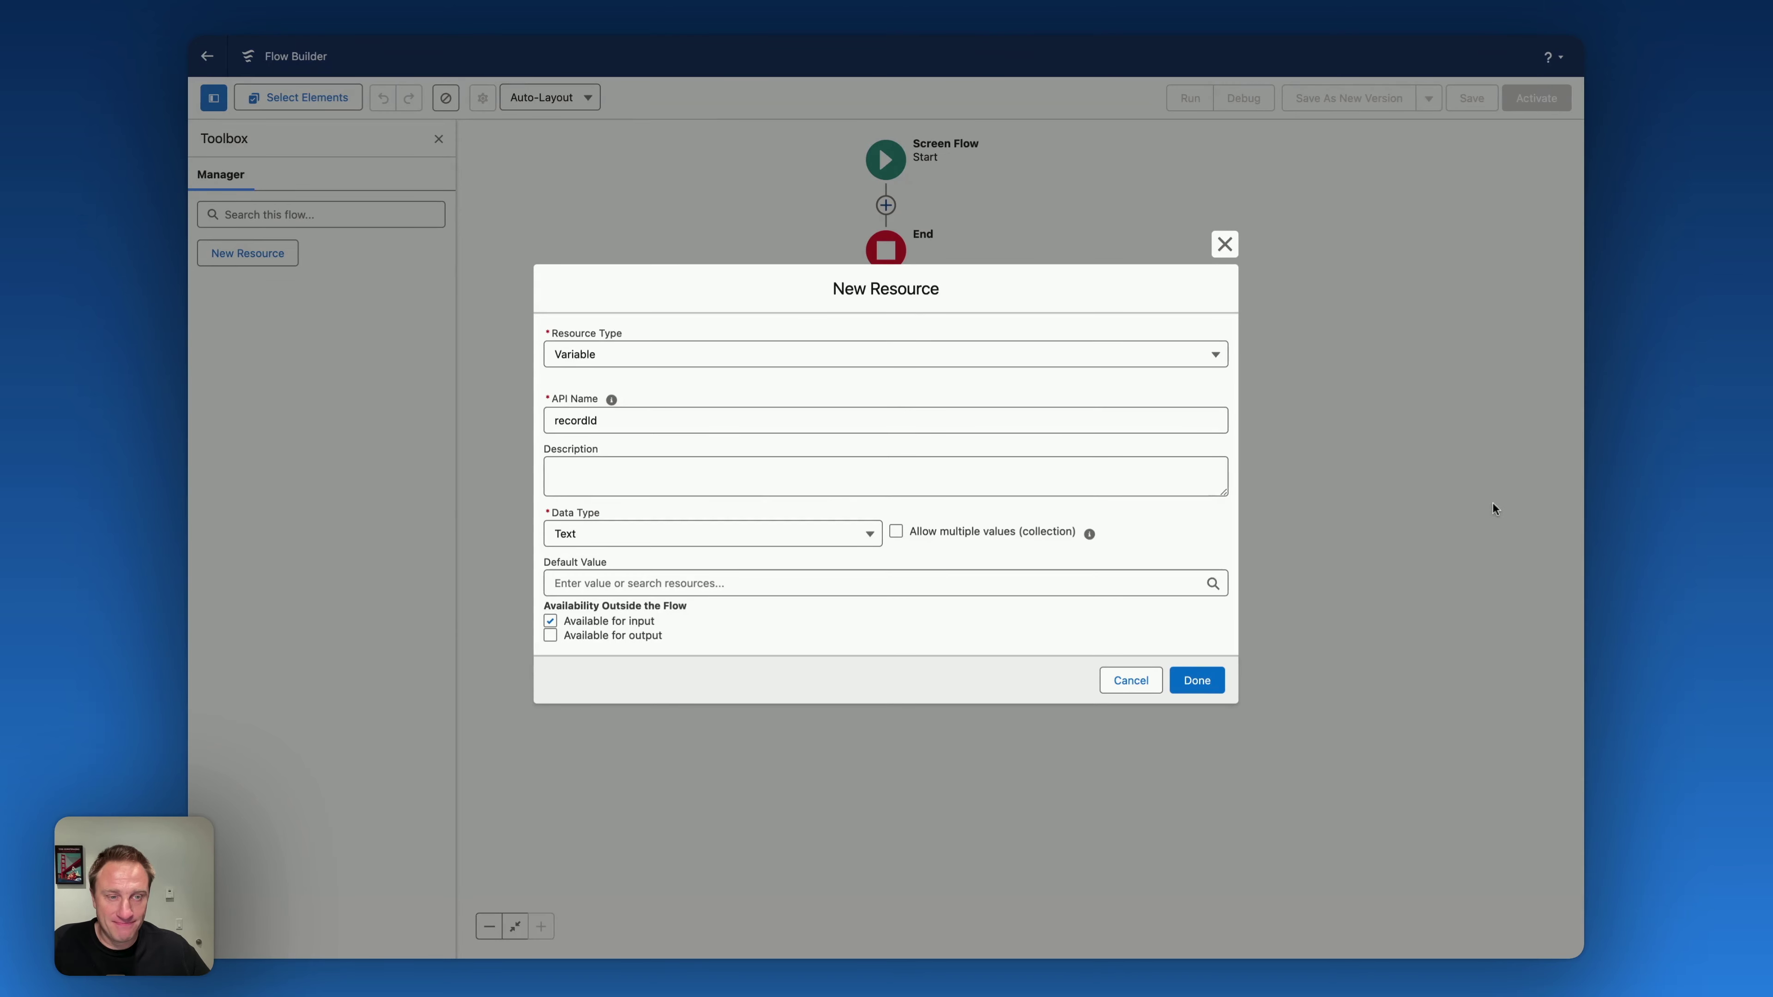
key("Return")
Add a Screen element labelled sc1 to the flow, with its header and footer hidden.
left_click(877, 202)
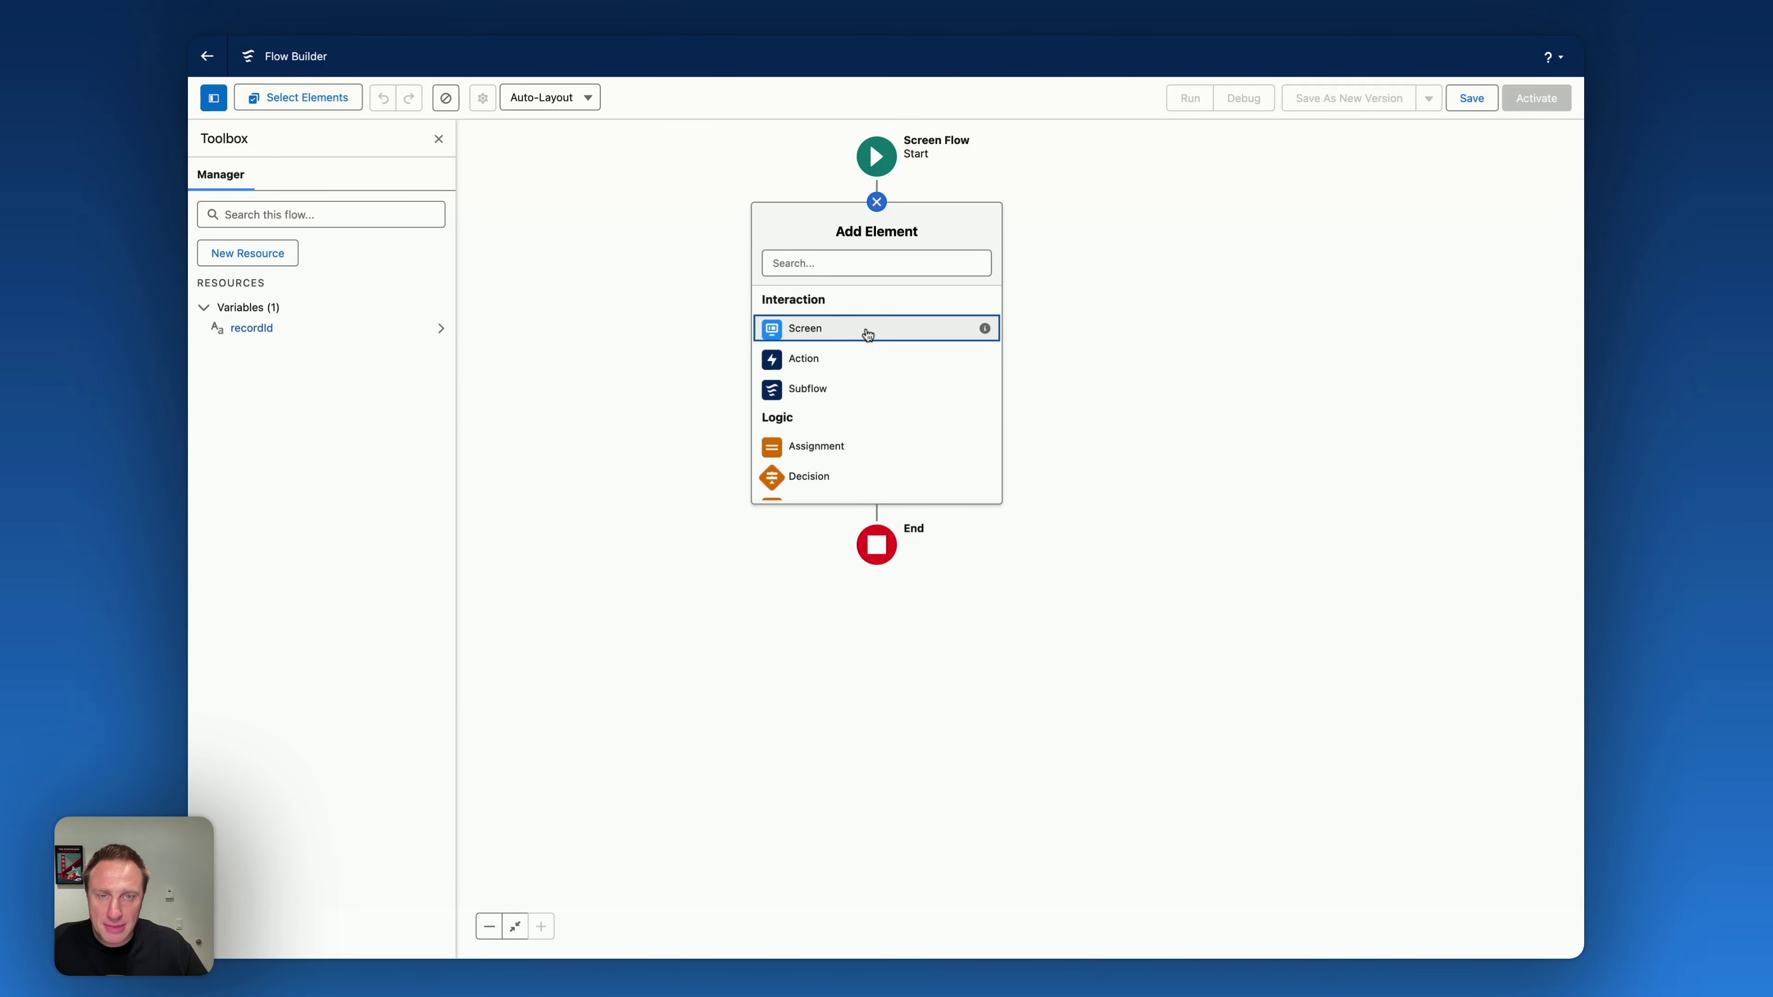
left_click(868, 334)
type("sc1")
key("Tab")
left_click(1325, 410)
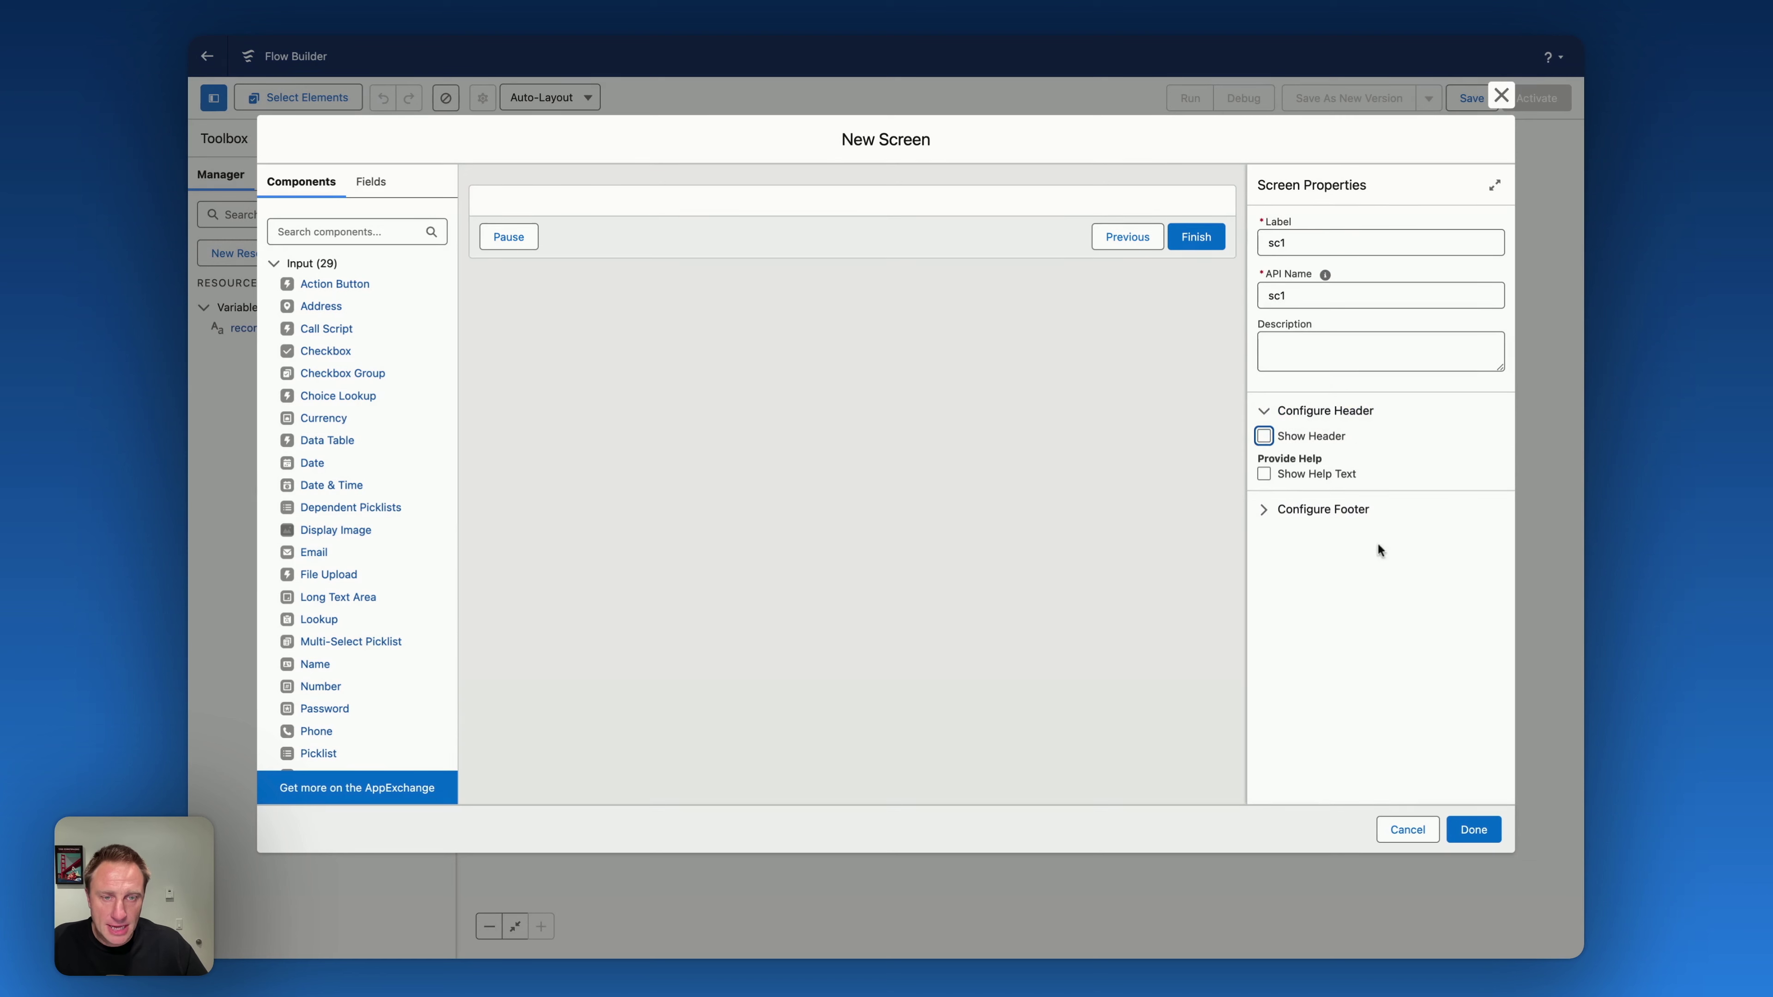
left_click(1320, 508)
left_click(1317, 538)
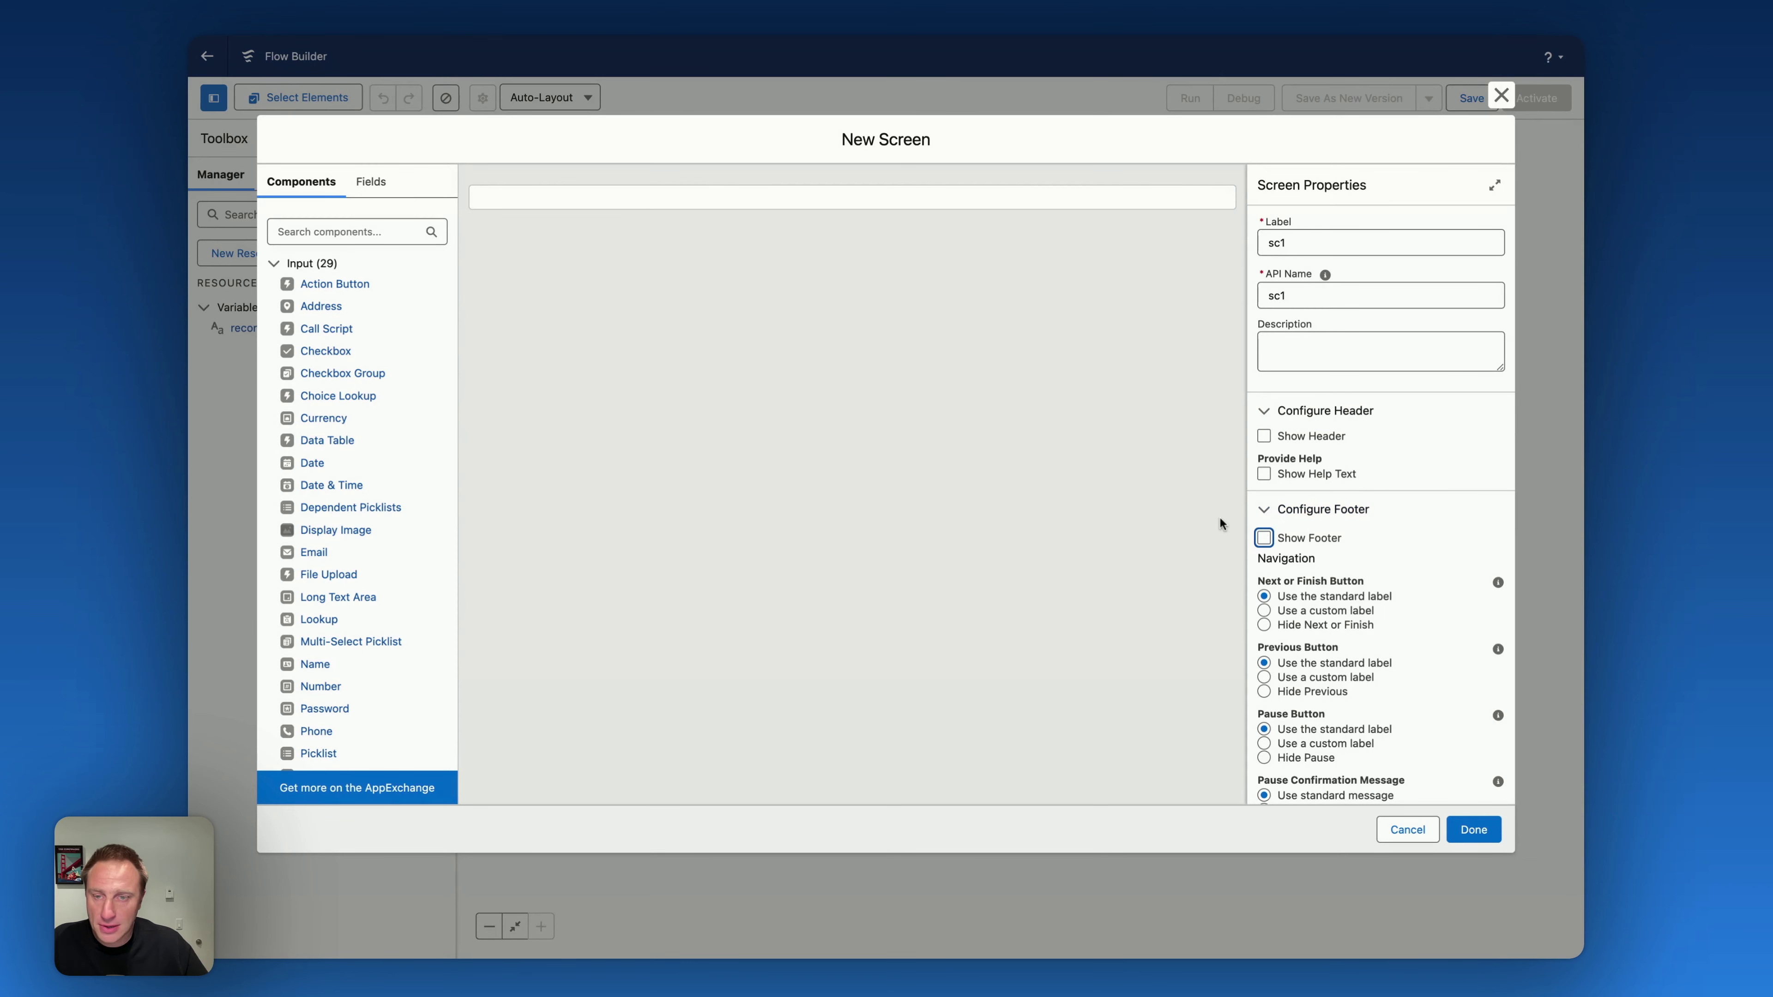
Add an Avonni Data Table component to the sc1 screen and open it for detailed editing.
left_click(342, 232)
type("data table")
left_click_drag(342, 328, 851, 198)
left_click(1381, 308)
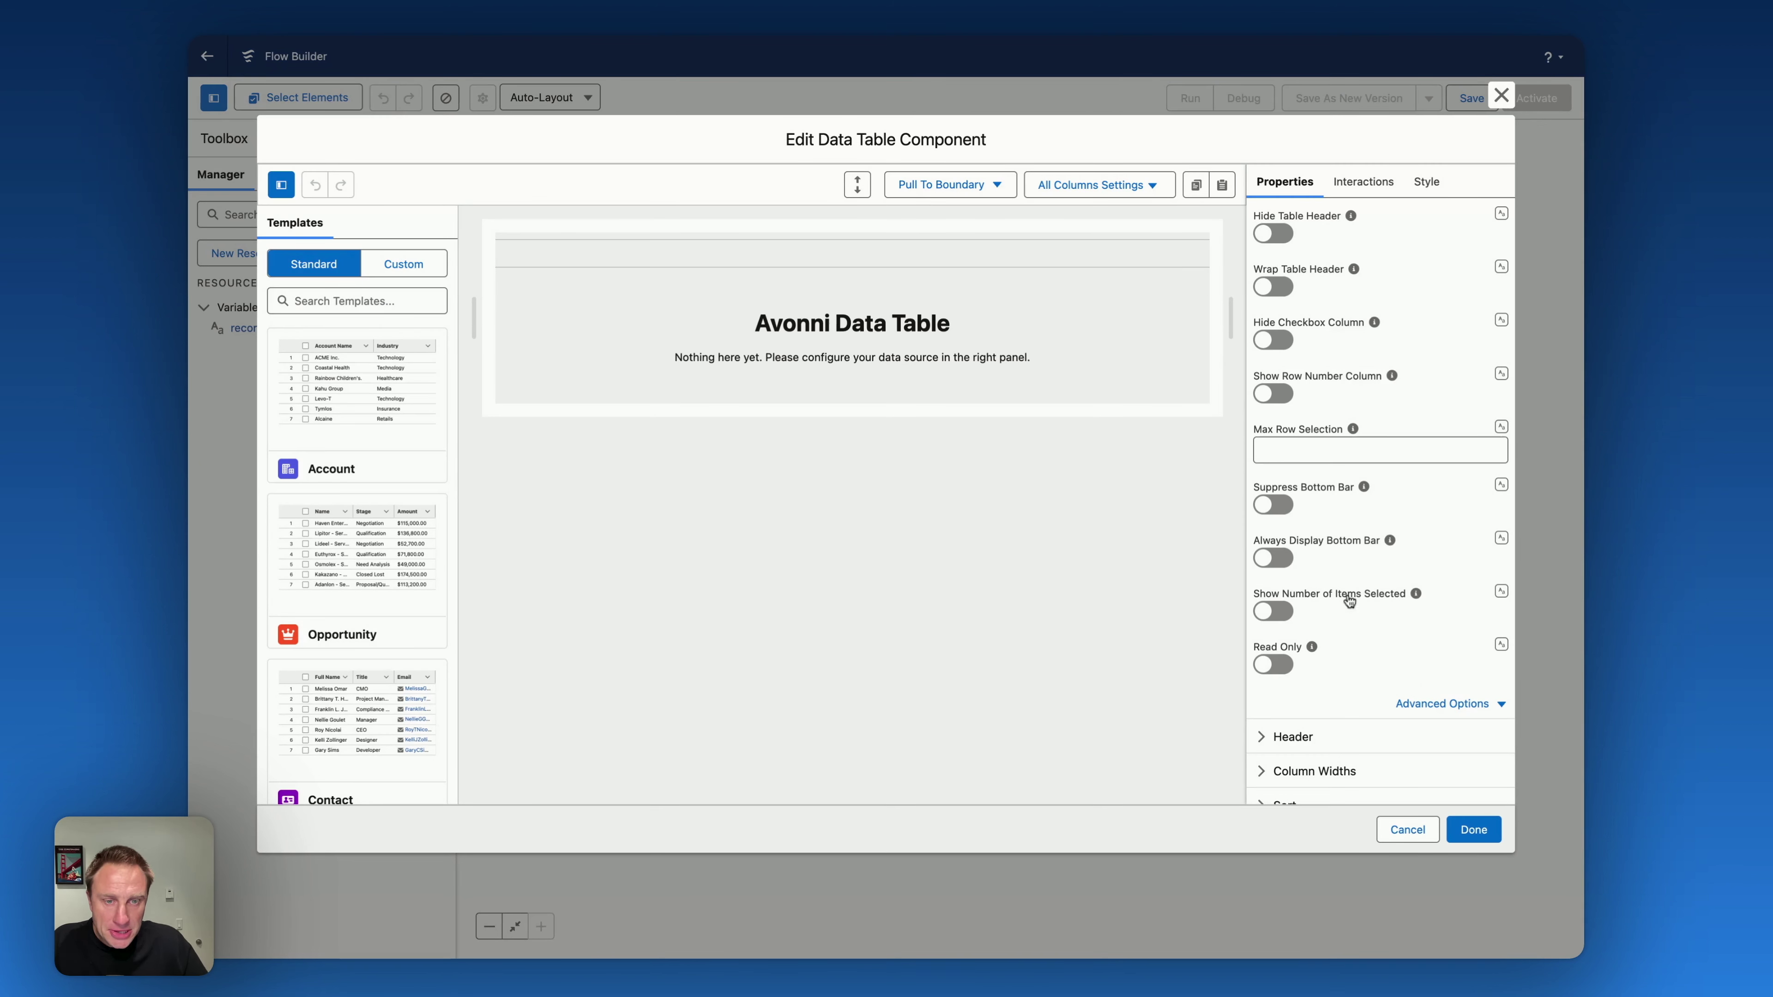
Set the data table's data source to a query on the Contact object.
scroll(1338, 615, "down", 3)
scroll(1337, 615, "down", 3)
left_click(1308, 686)
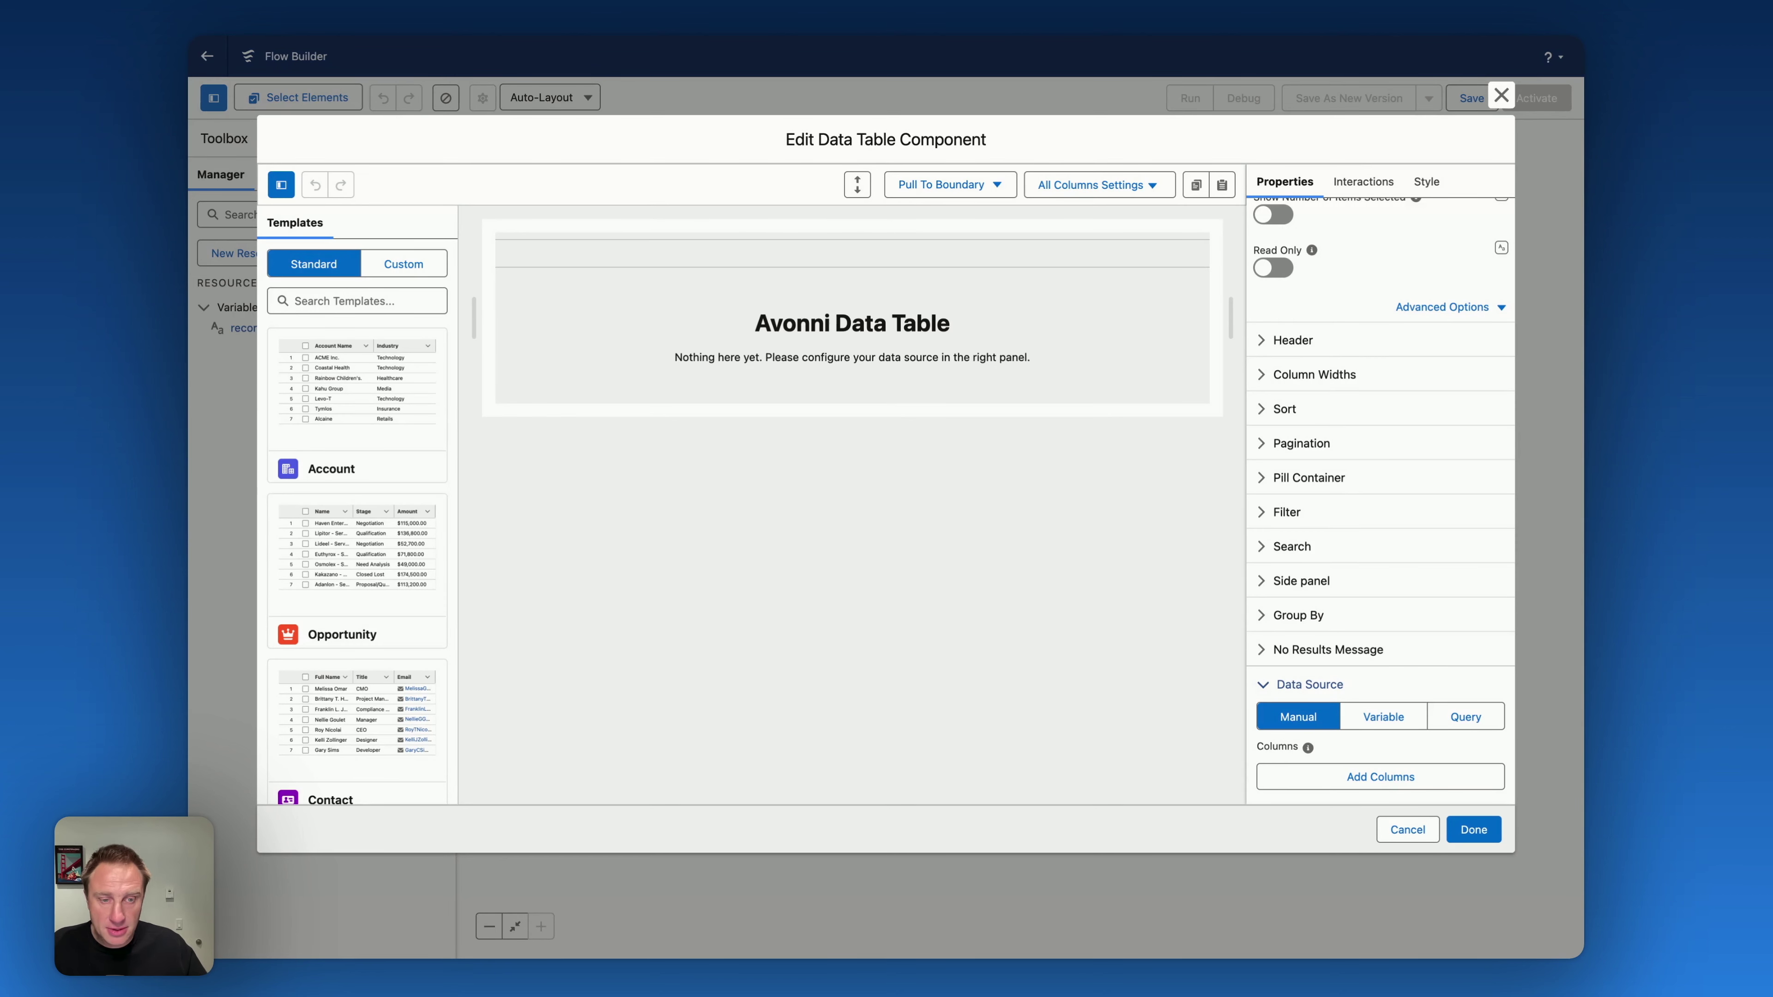
left_click(1467, 717)
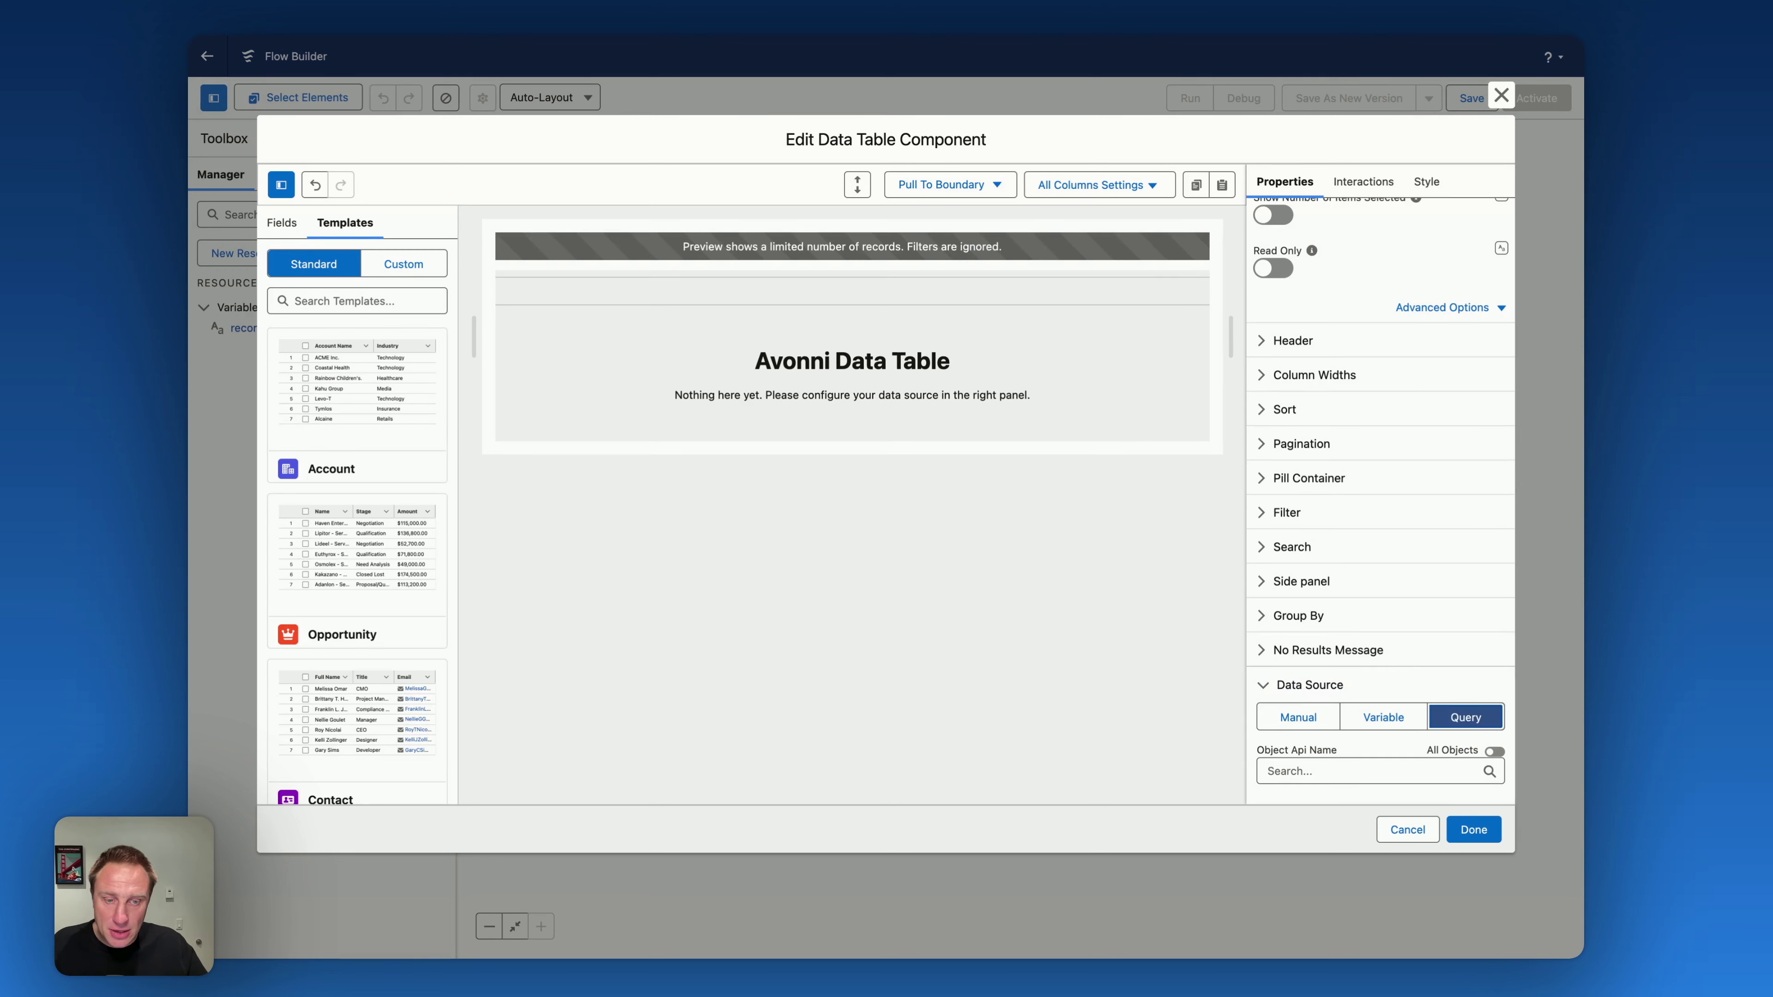
left_click(1381, 769)
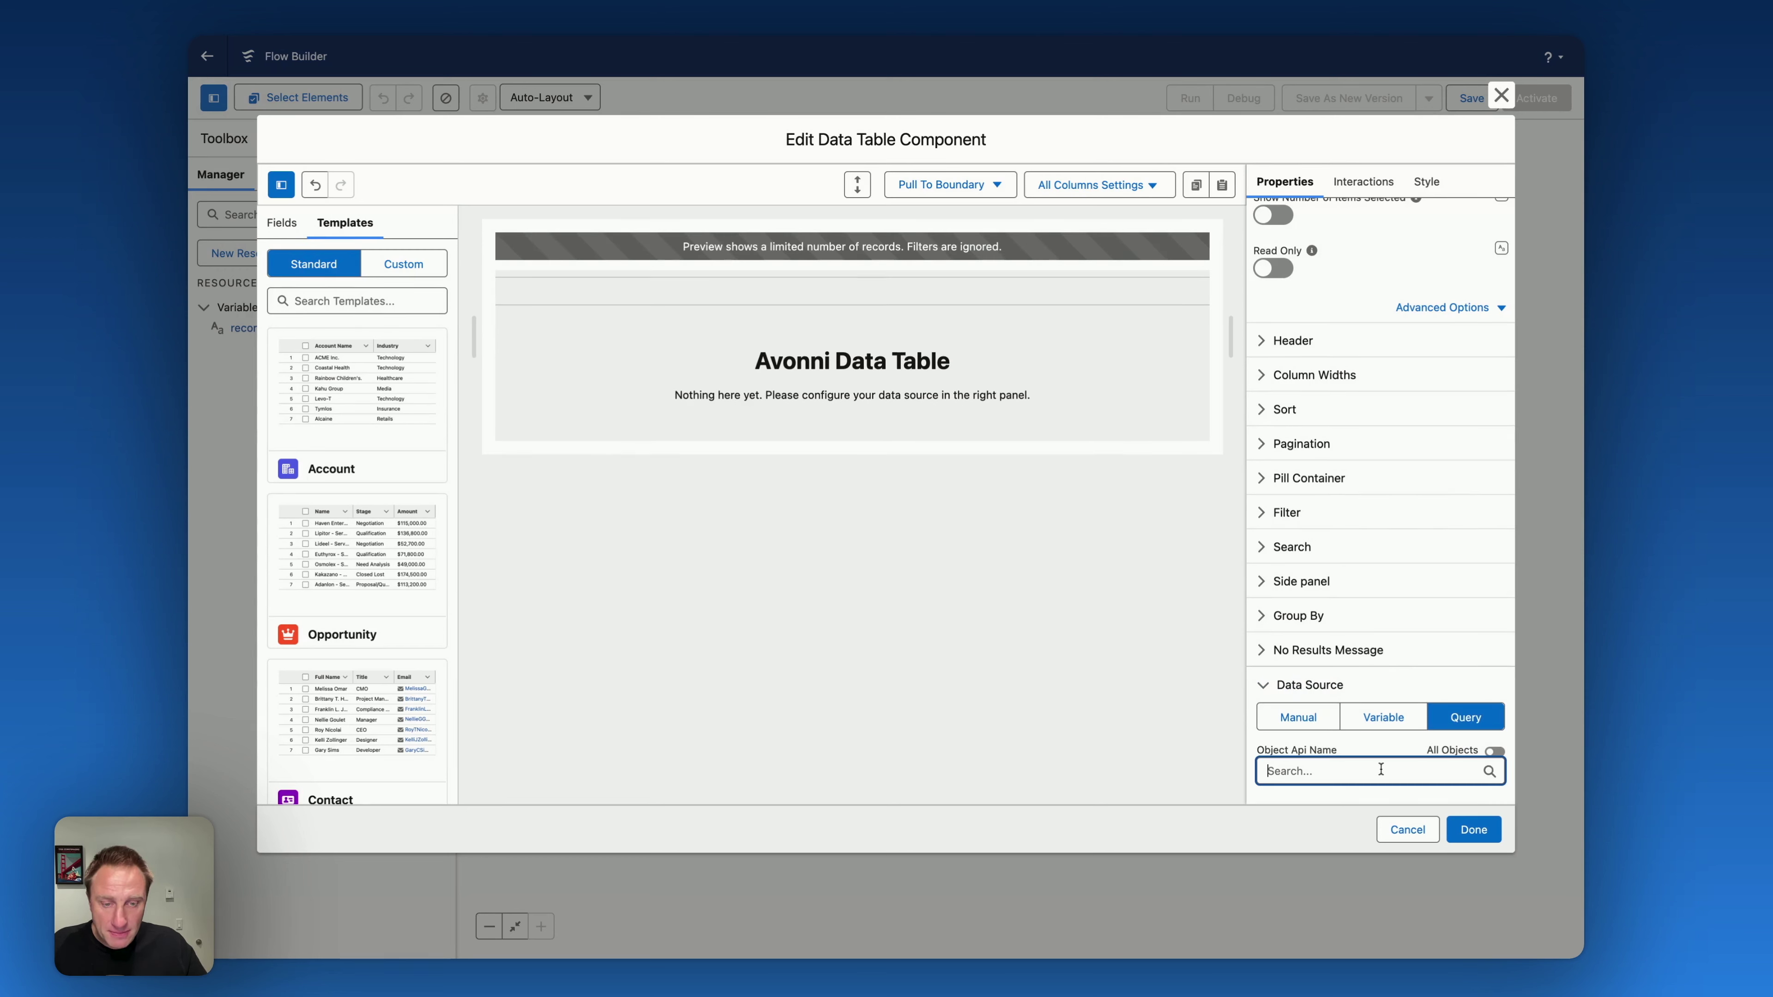
type("contact")
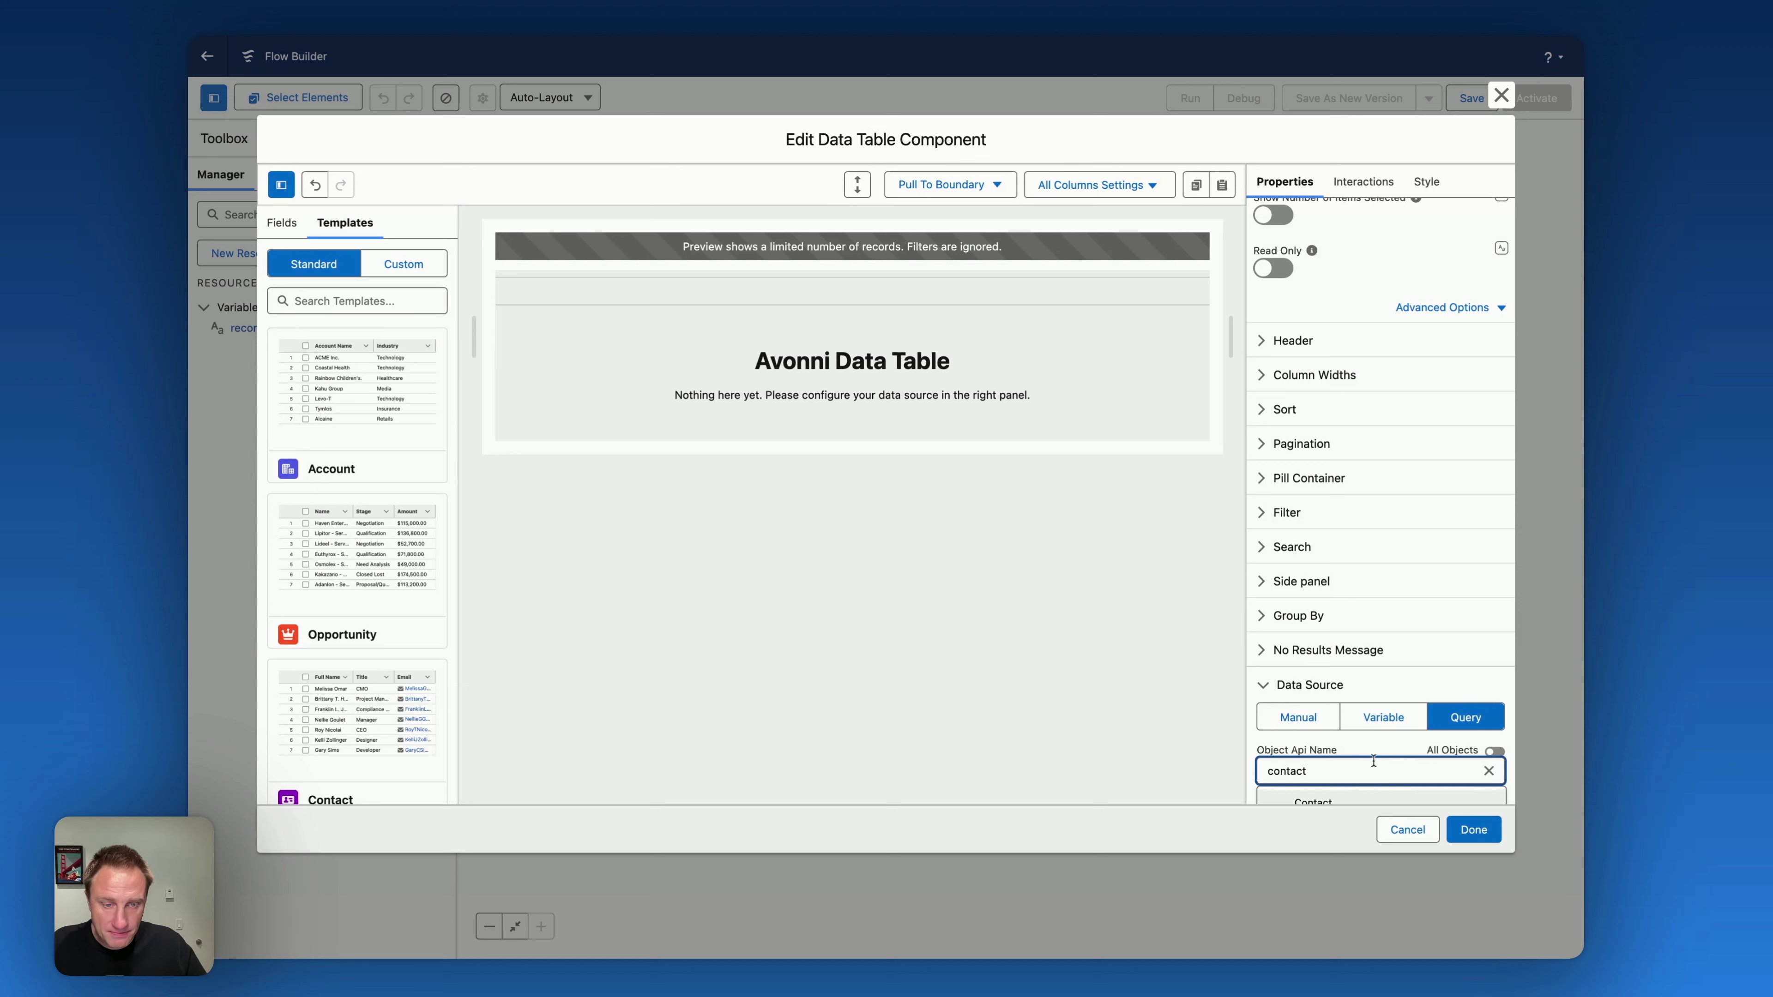
left_click(1348, 802)
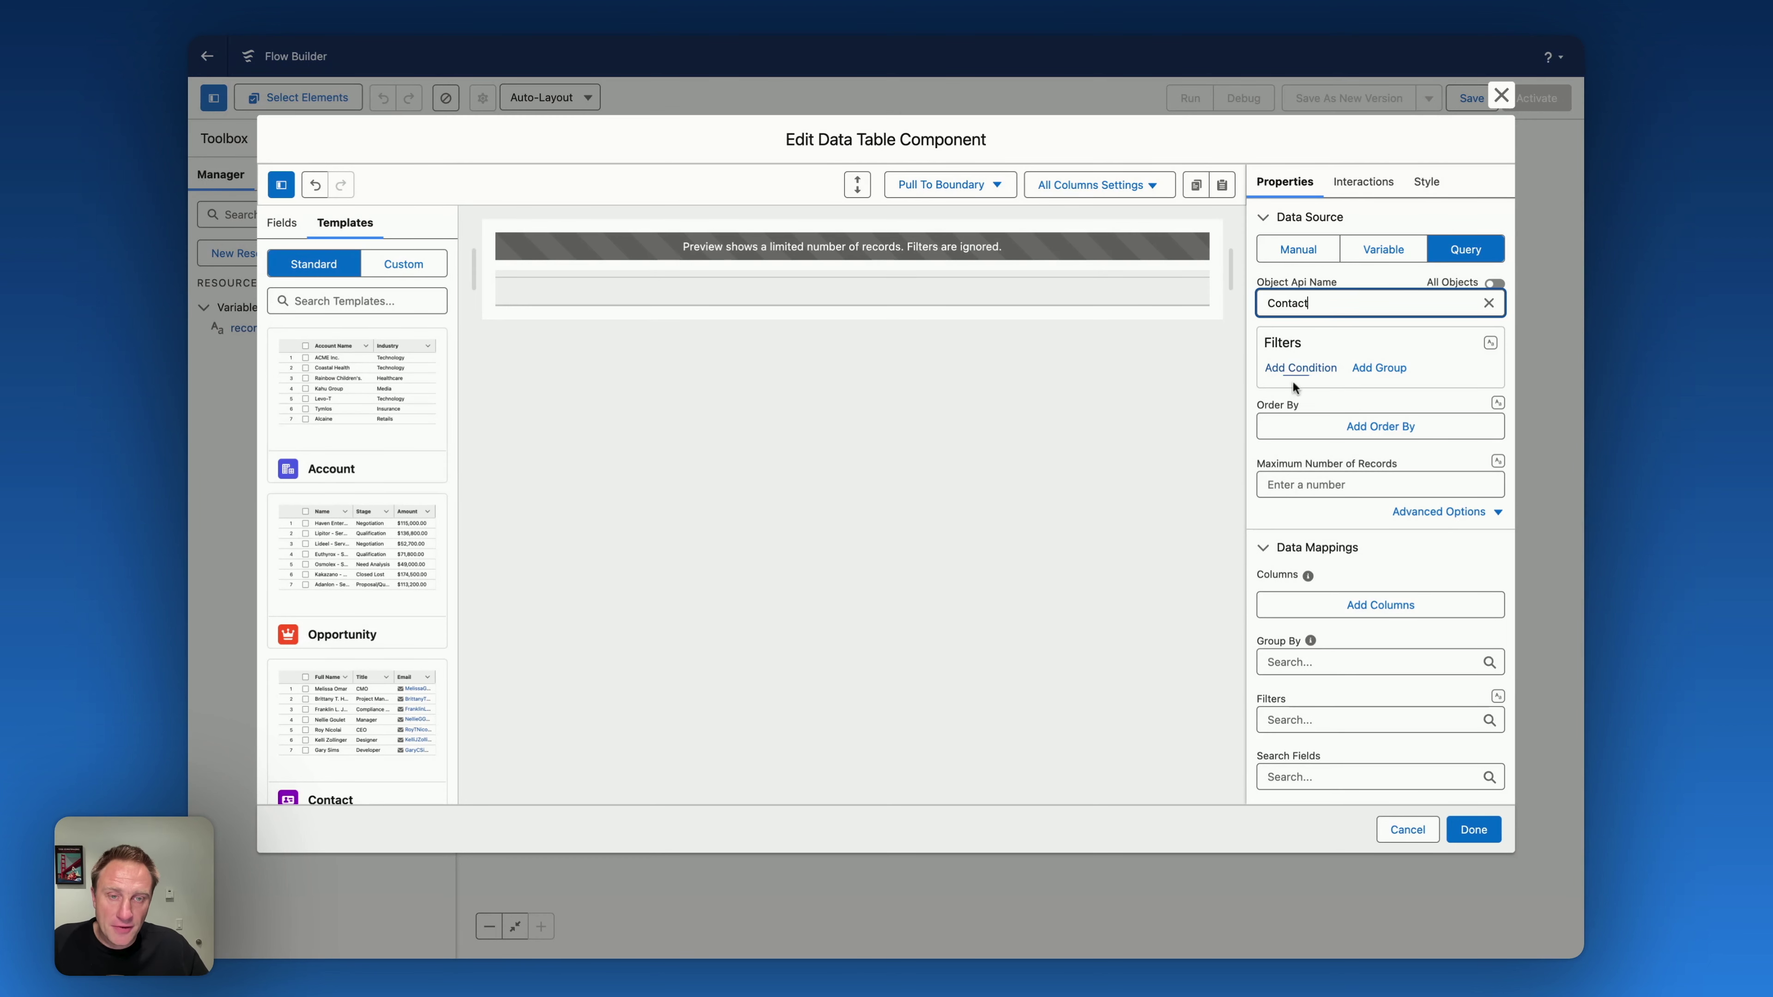
Add a query filter condition requiring Account ID to equal the recordId variable.
left_click(1298, 370)
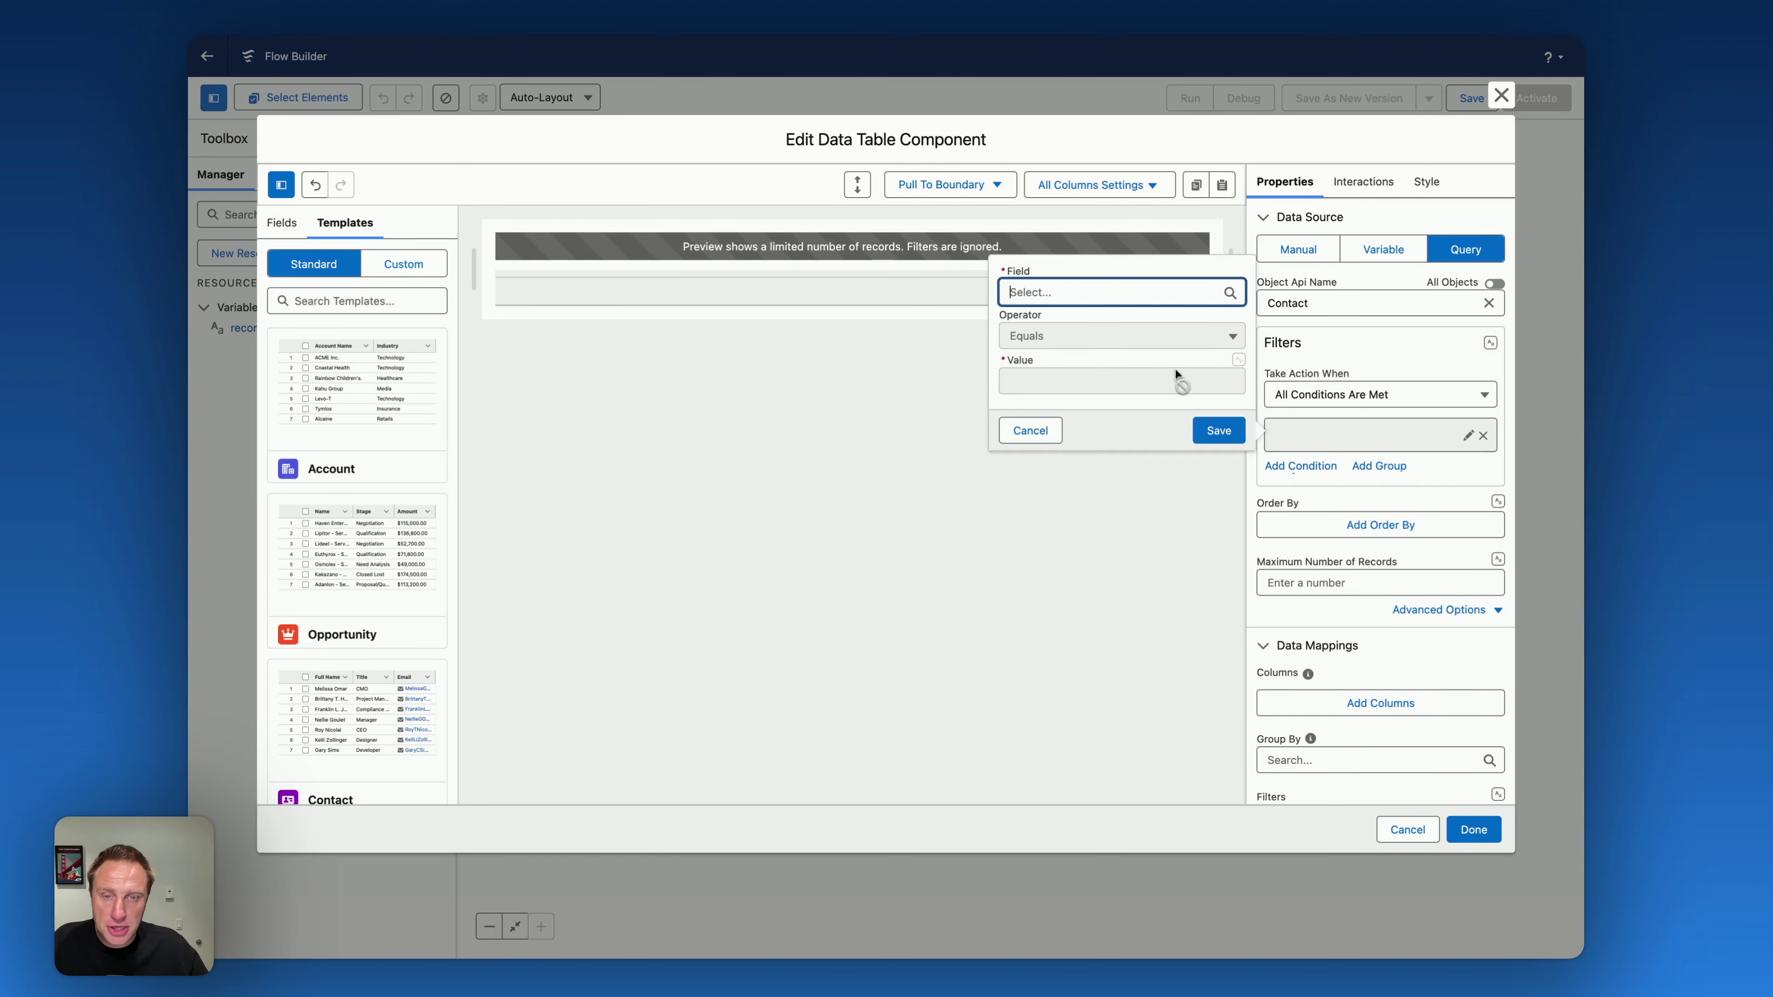
left_click(1056, 292)
left_click(1109, 325)
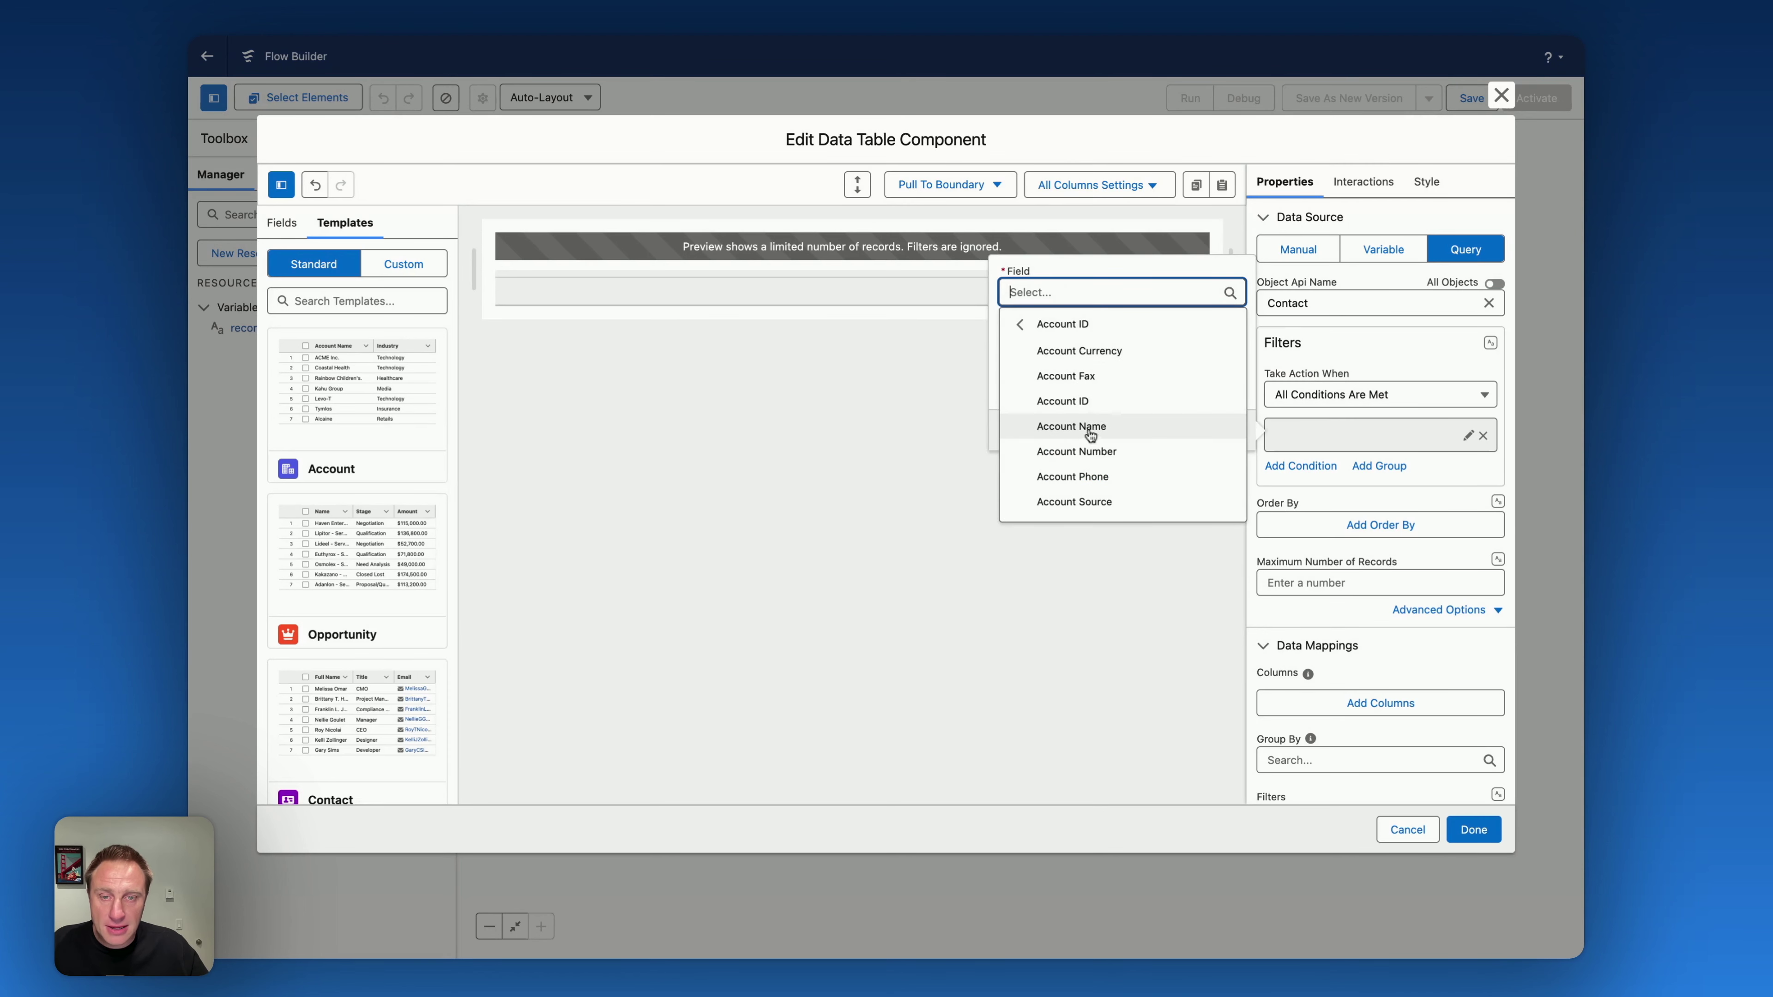
left_click(1072, 402)
left_click(1238, 360)
left_click(1202, 417)
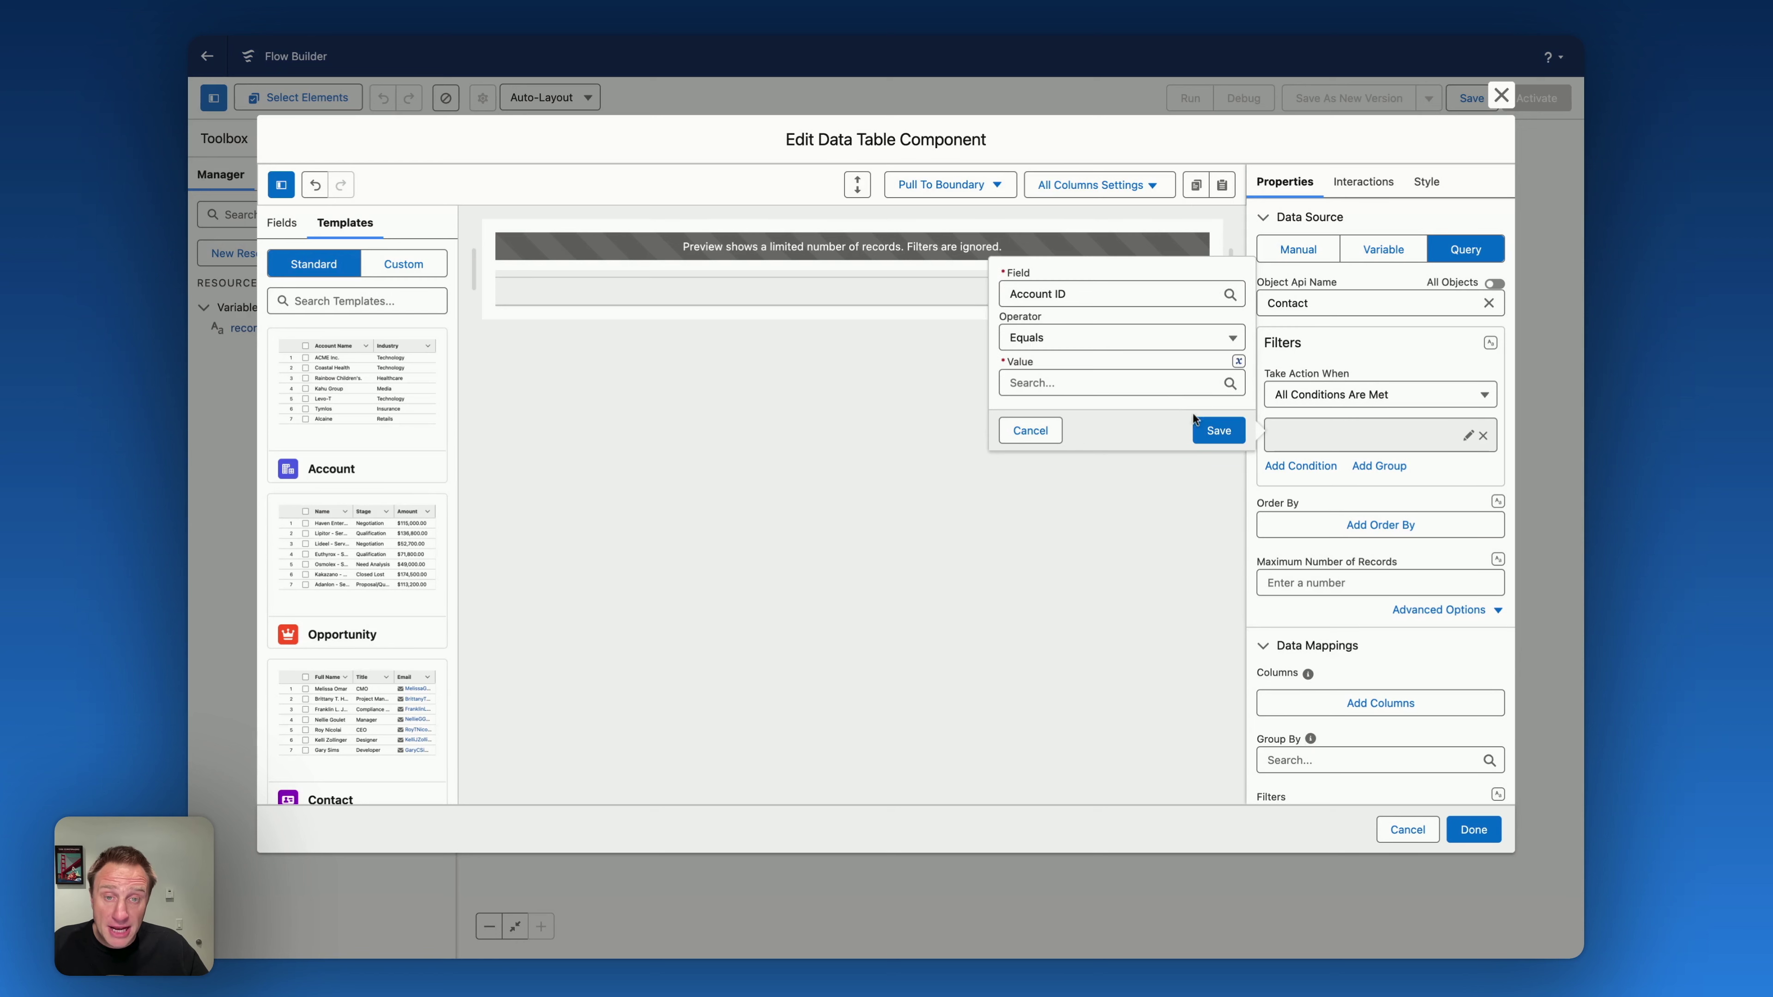
left_click(1155, 384)
left_click(1074, 447)
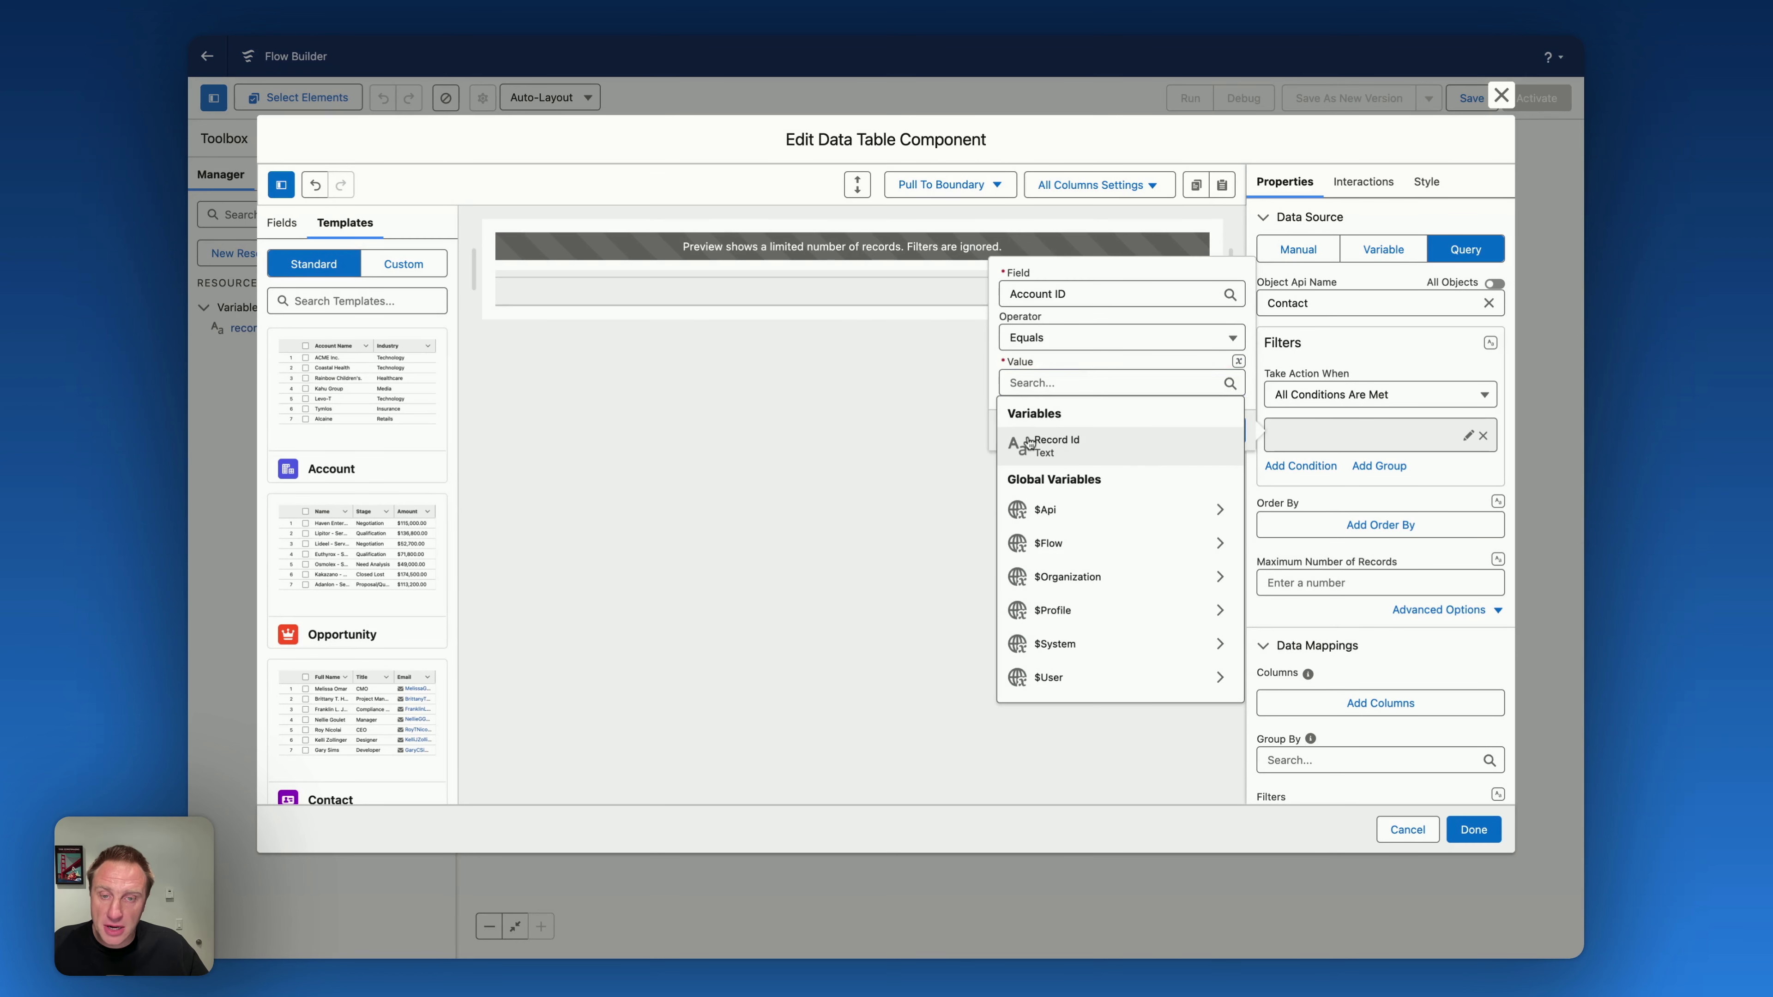
left_click(1223, 441)
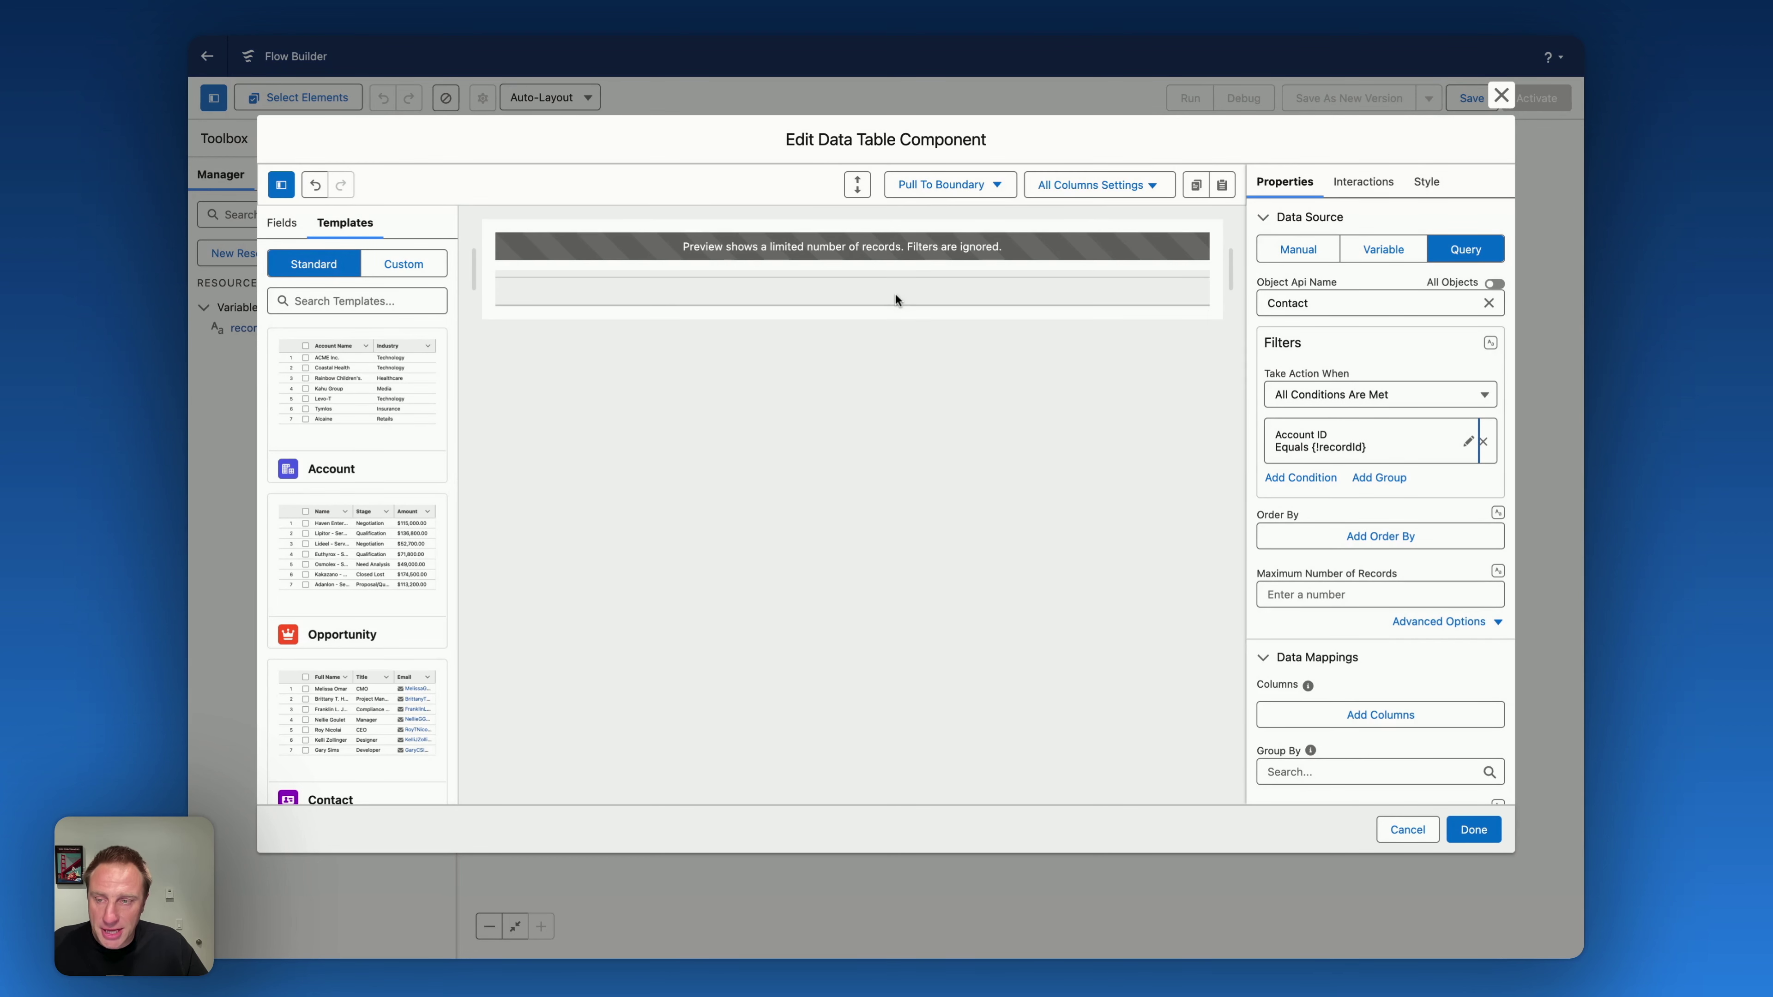
Add the Contact fields Full Name, Email and the Department picklist as columns of the data table.
left_click(274, 230)
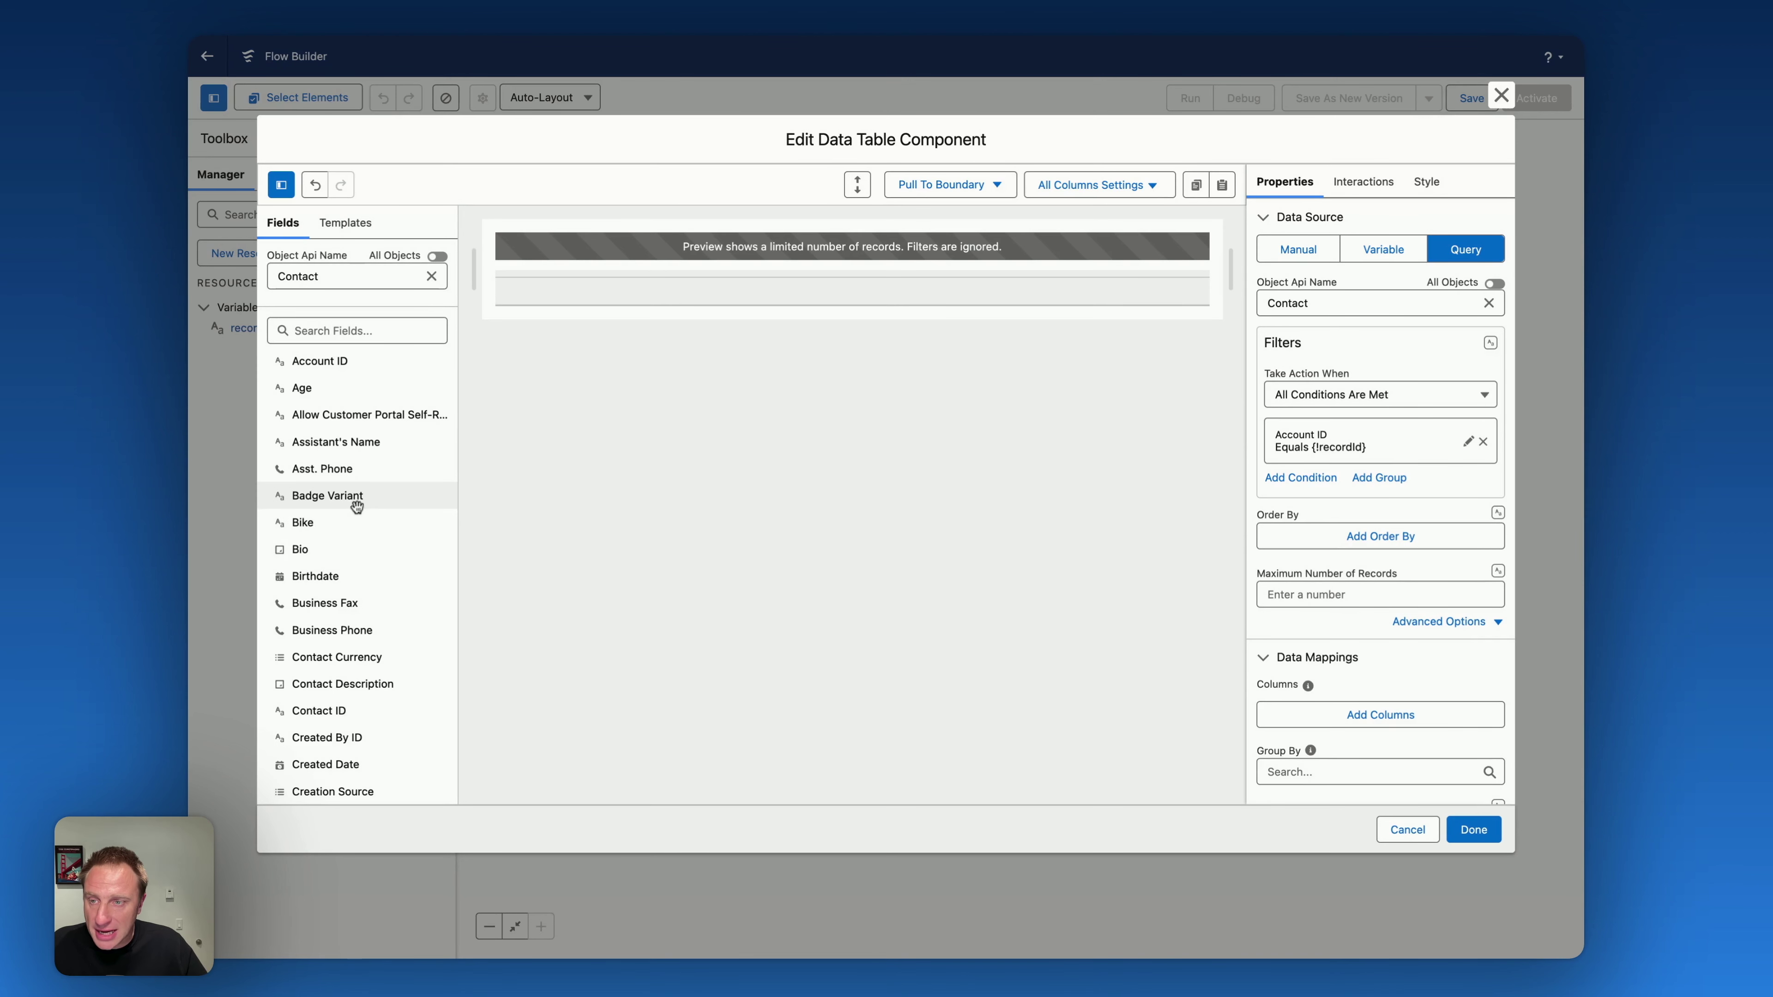
scroll(346, 552, "down", 6)
scroll(351, 566, "down", 3)
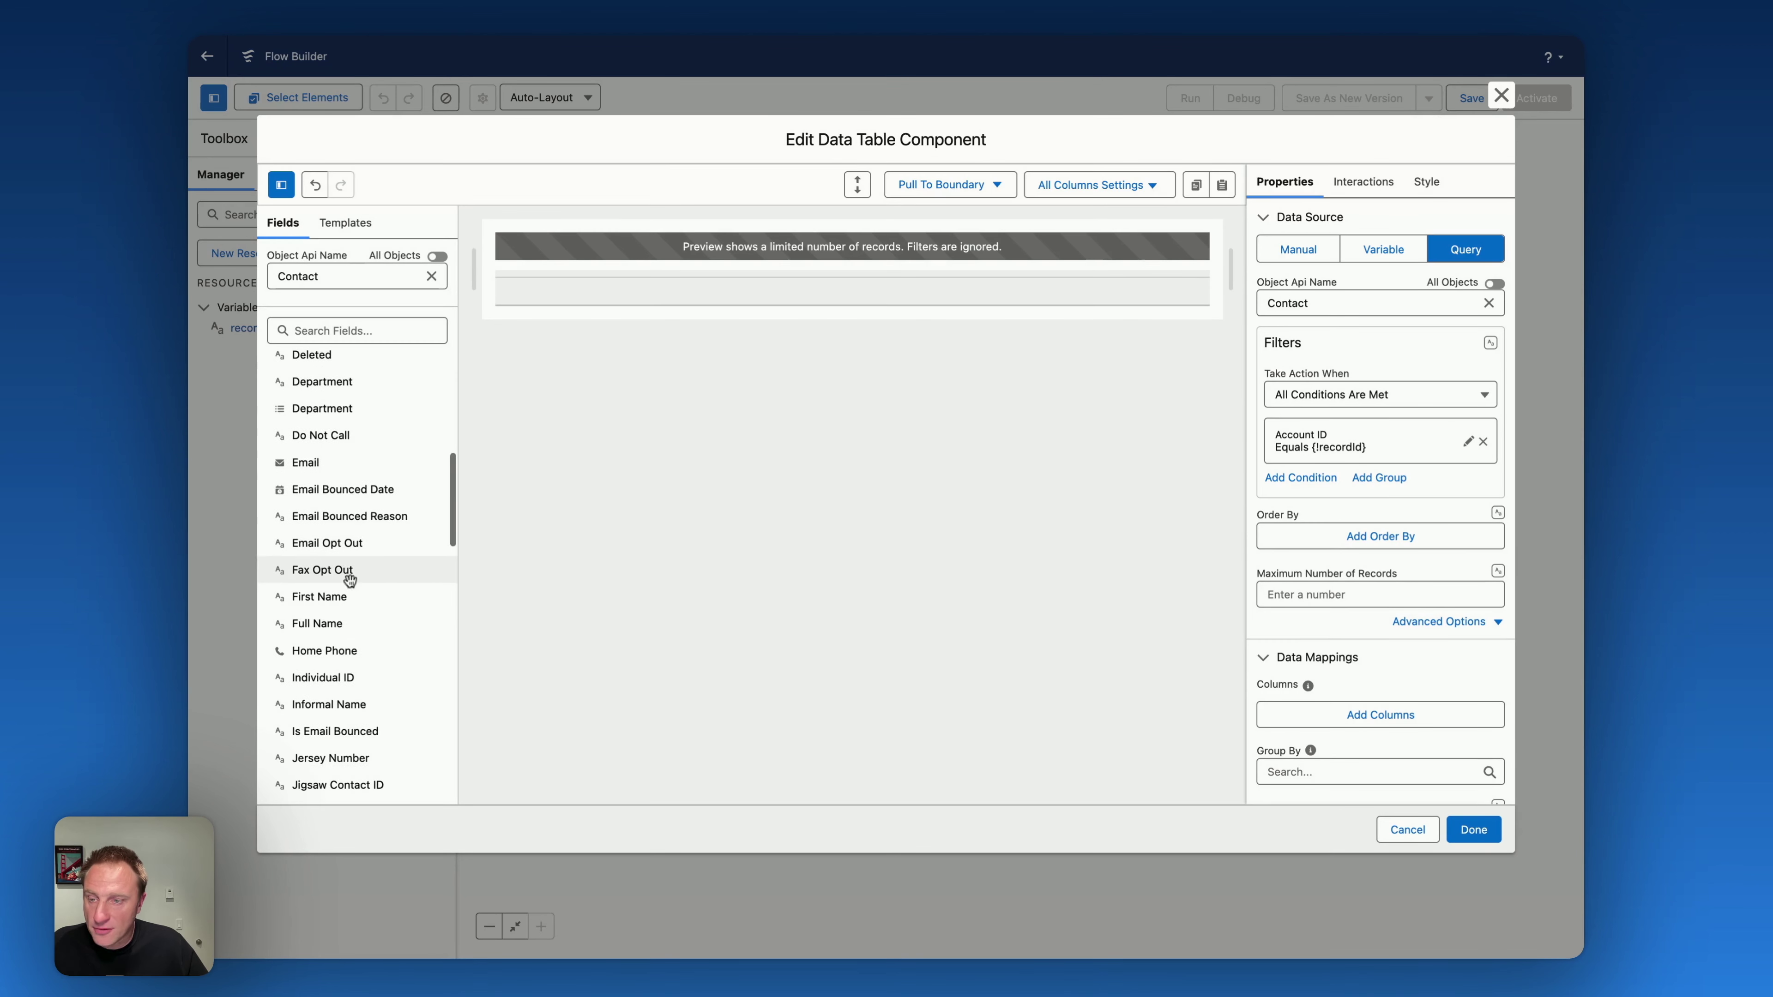
left_click_drag(314, 622, 793, 303)
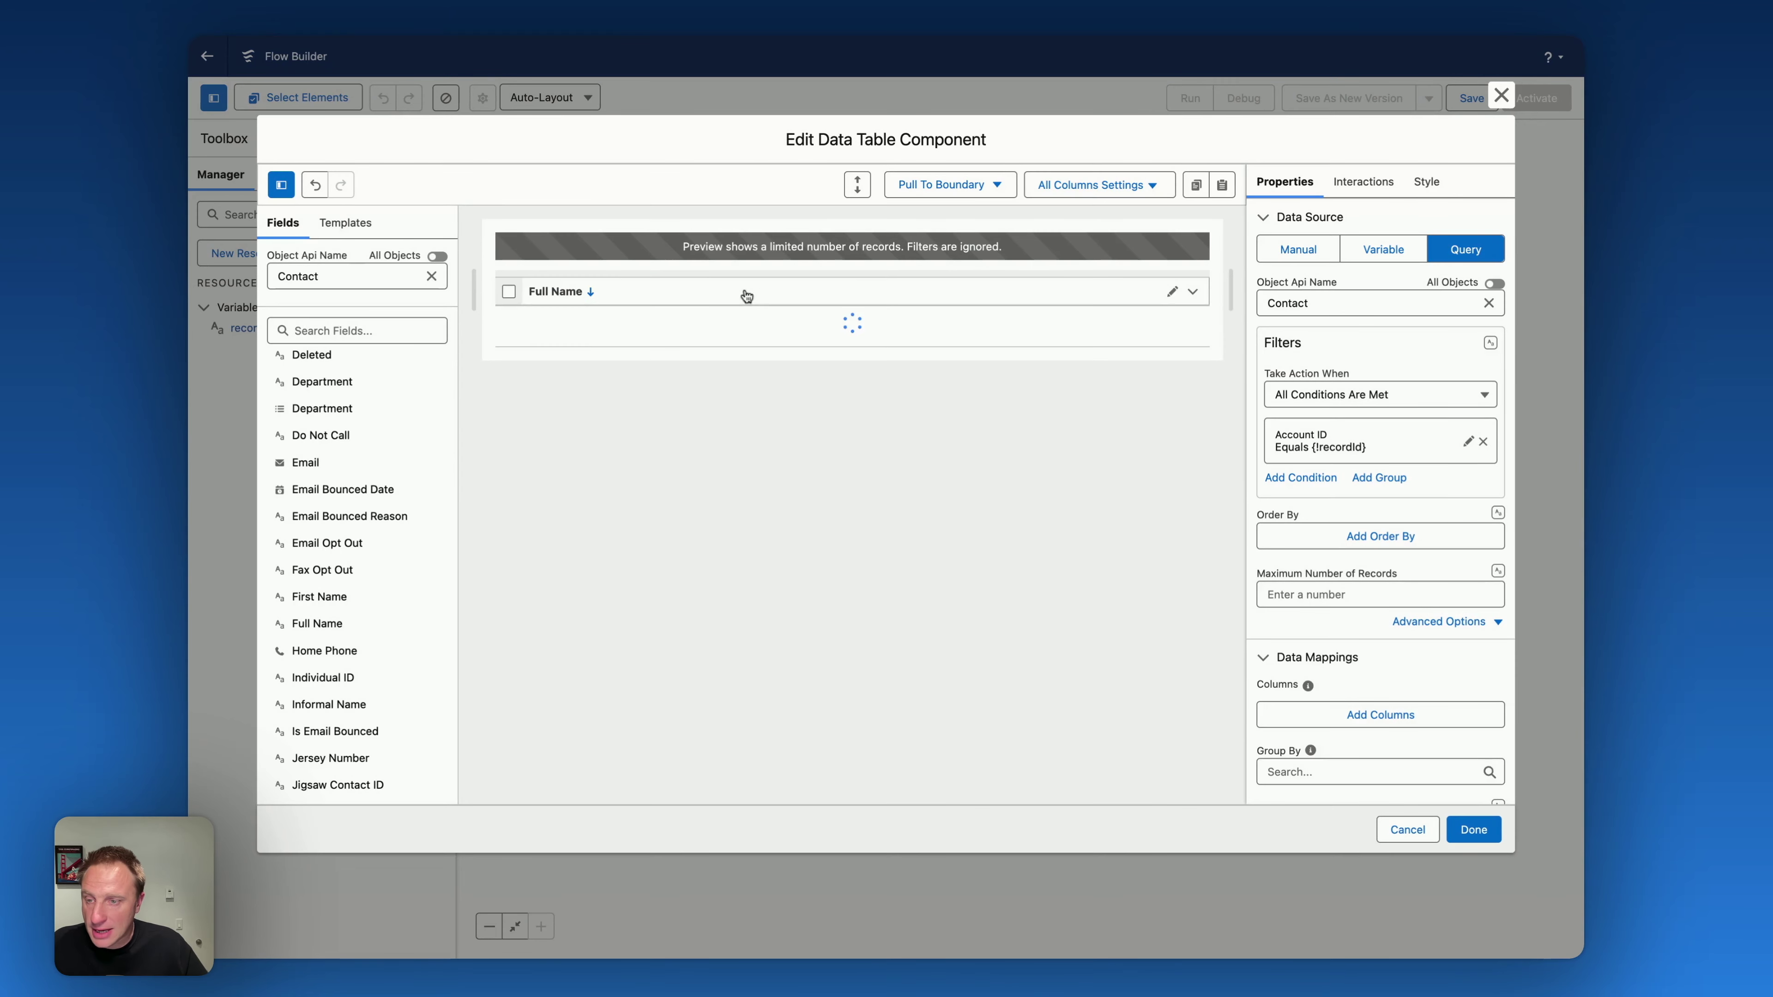
left_click_drag(316, 465, 1180, 311)
left_click_drag(310, 411, 1172, 302)
Add the Contact field Location as the last column of the data table.
scroll(361, 581, "down", 18)
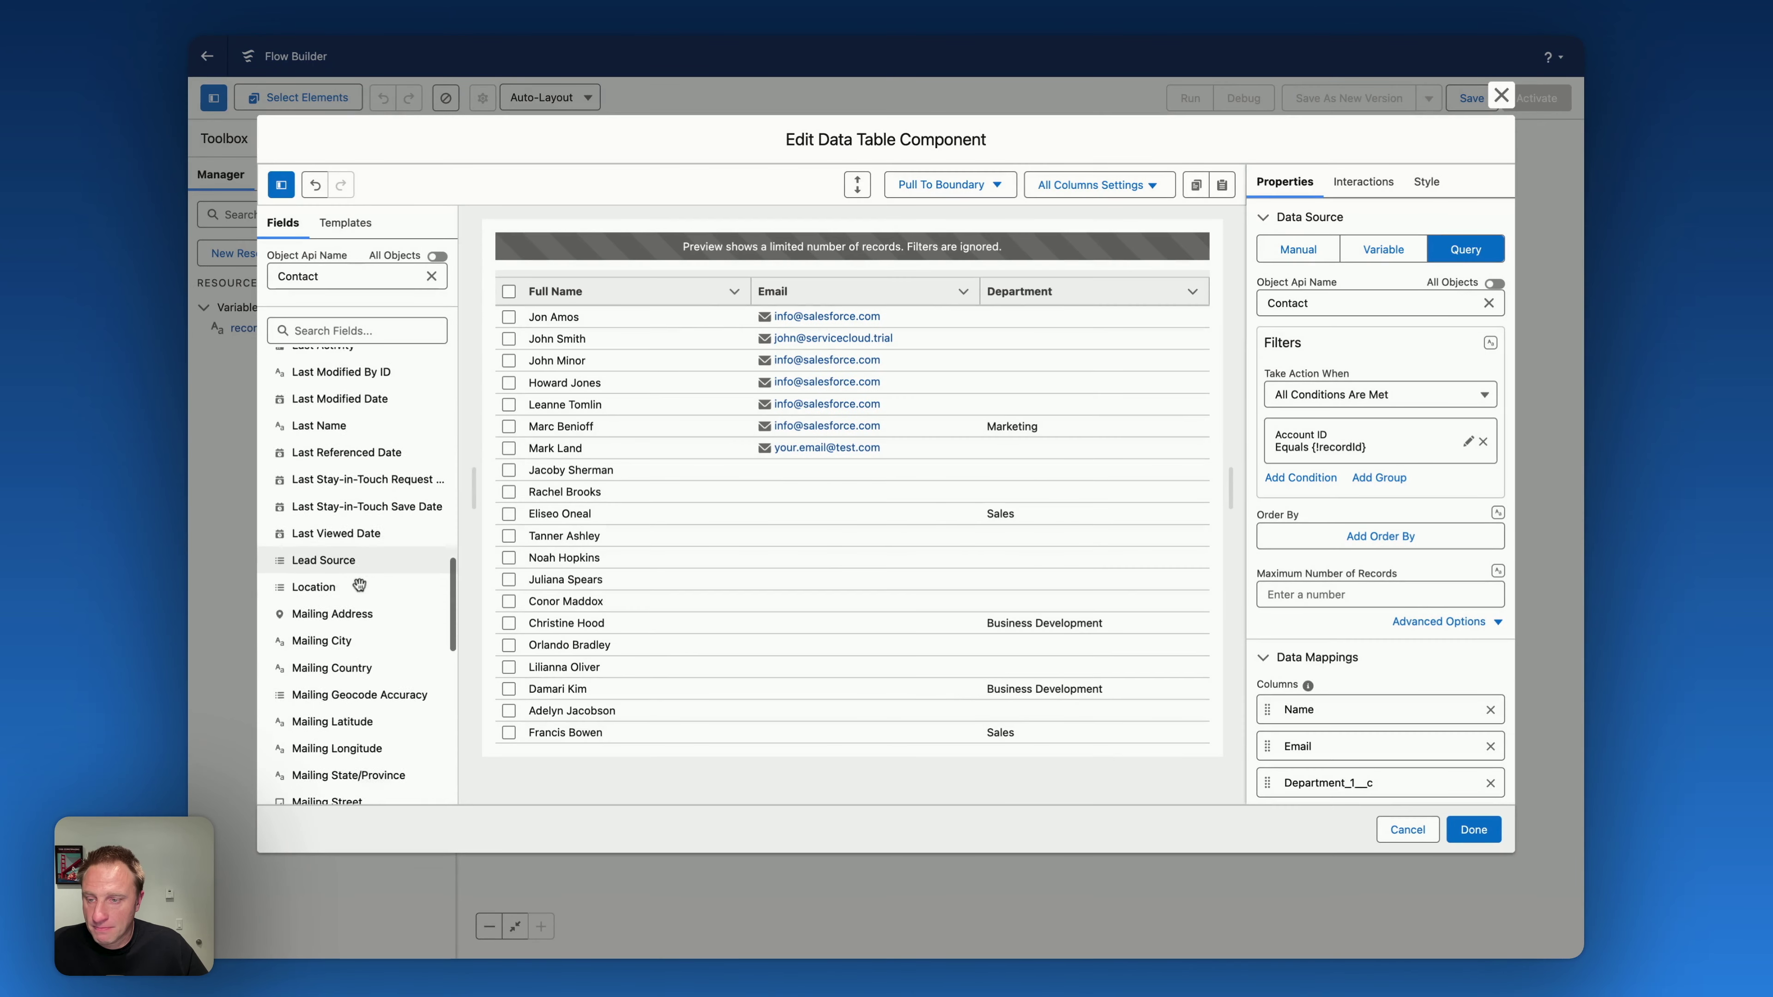
scroll(363, 592, "up", 10)
scroll(349, 470, "up", 8)
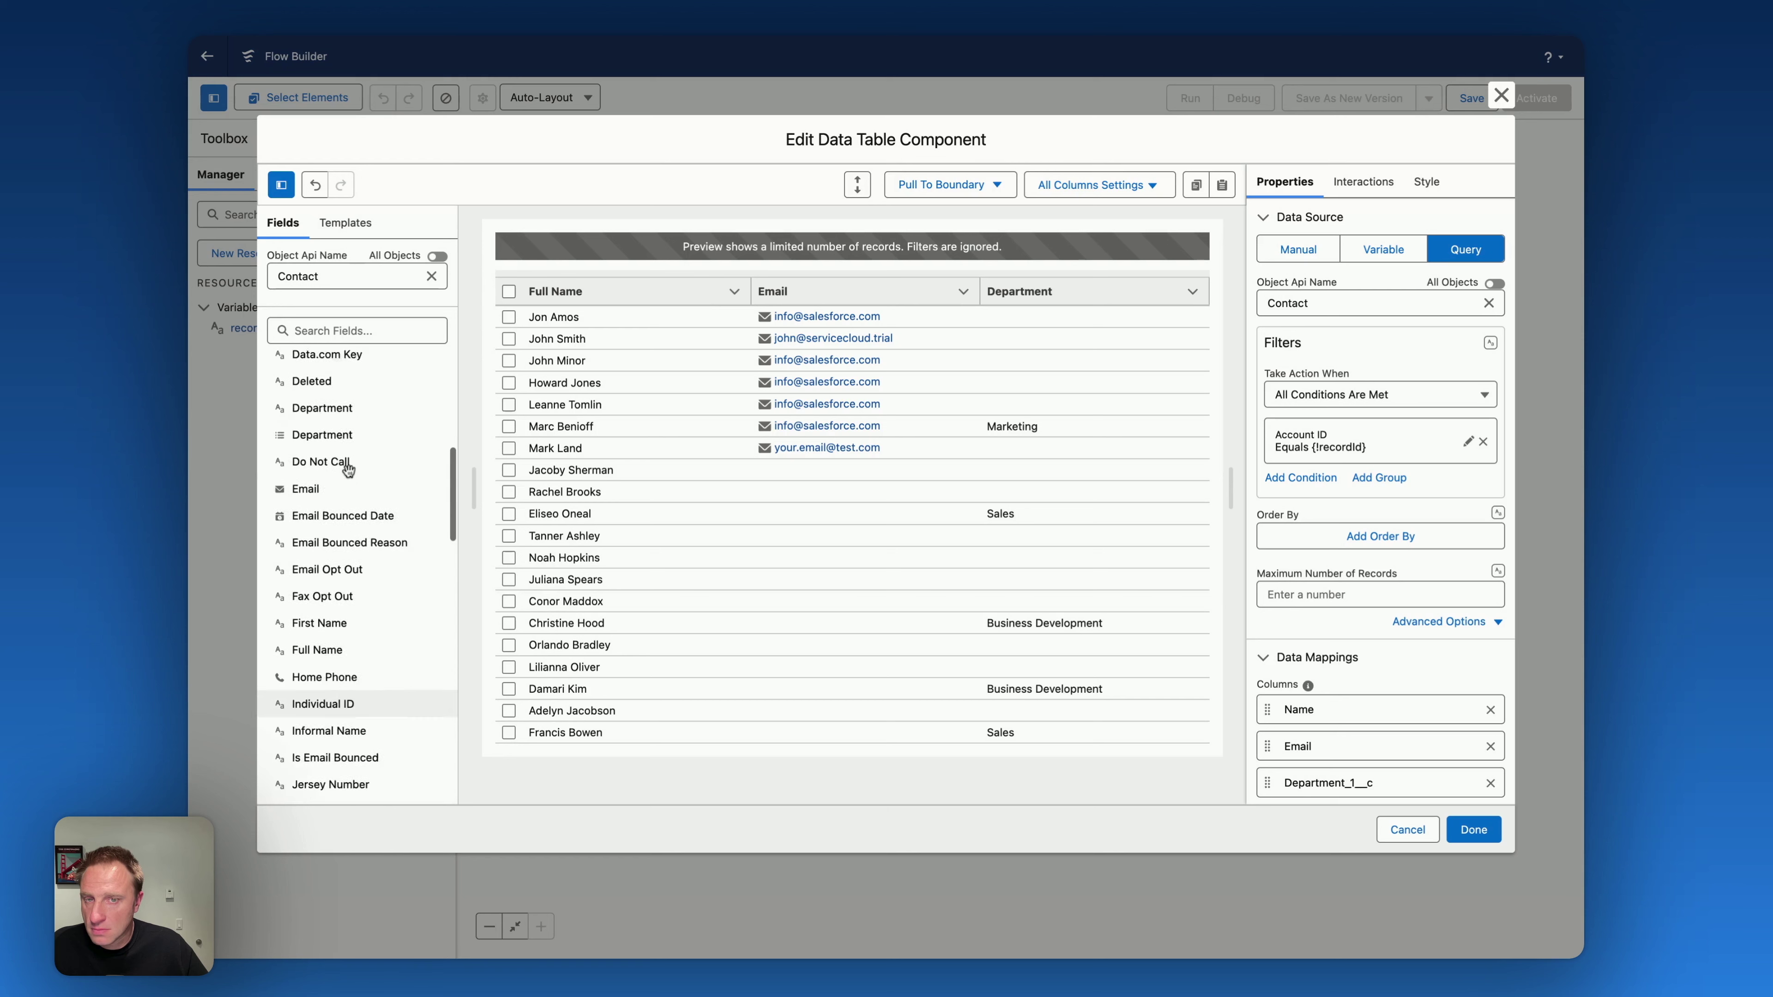
scroll(349, 472, "down", 9)
left_click_drag(305, 444, 1180, 307)
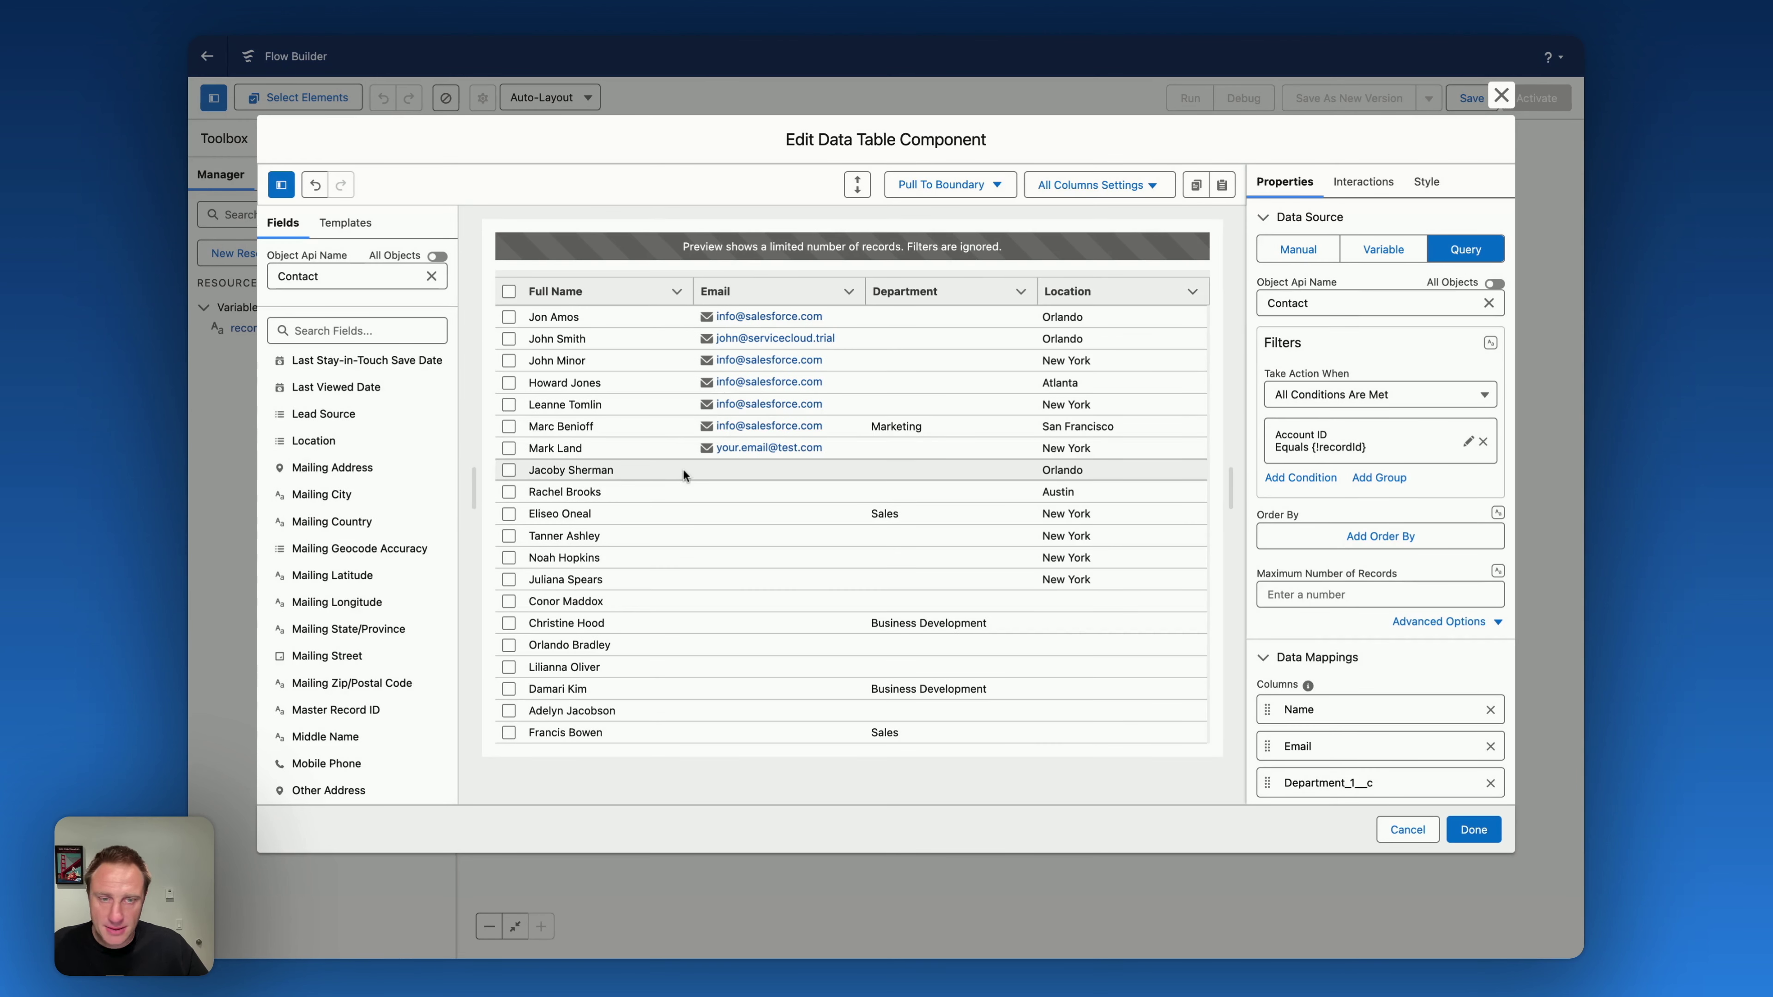
Make the Name column of the data table linkified and searchable, and save the column settings.
scroll(1342, 619, "down", 5)
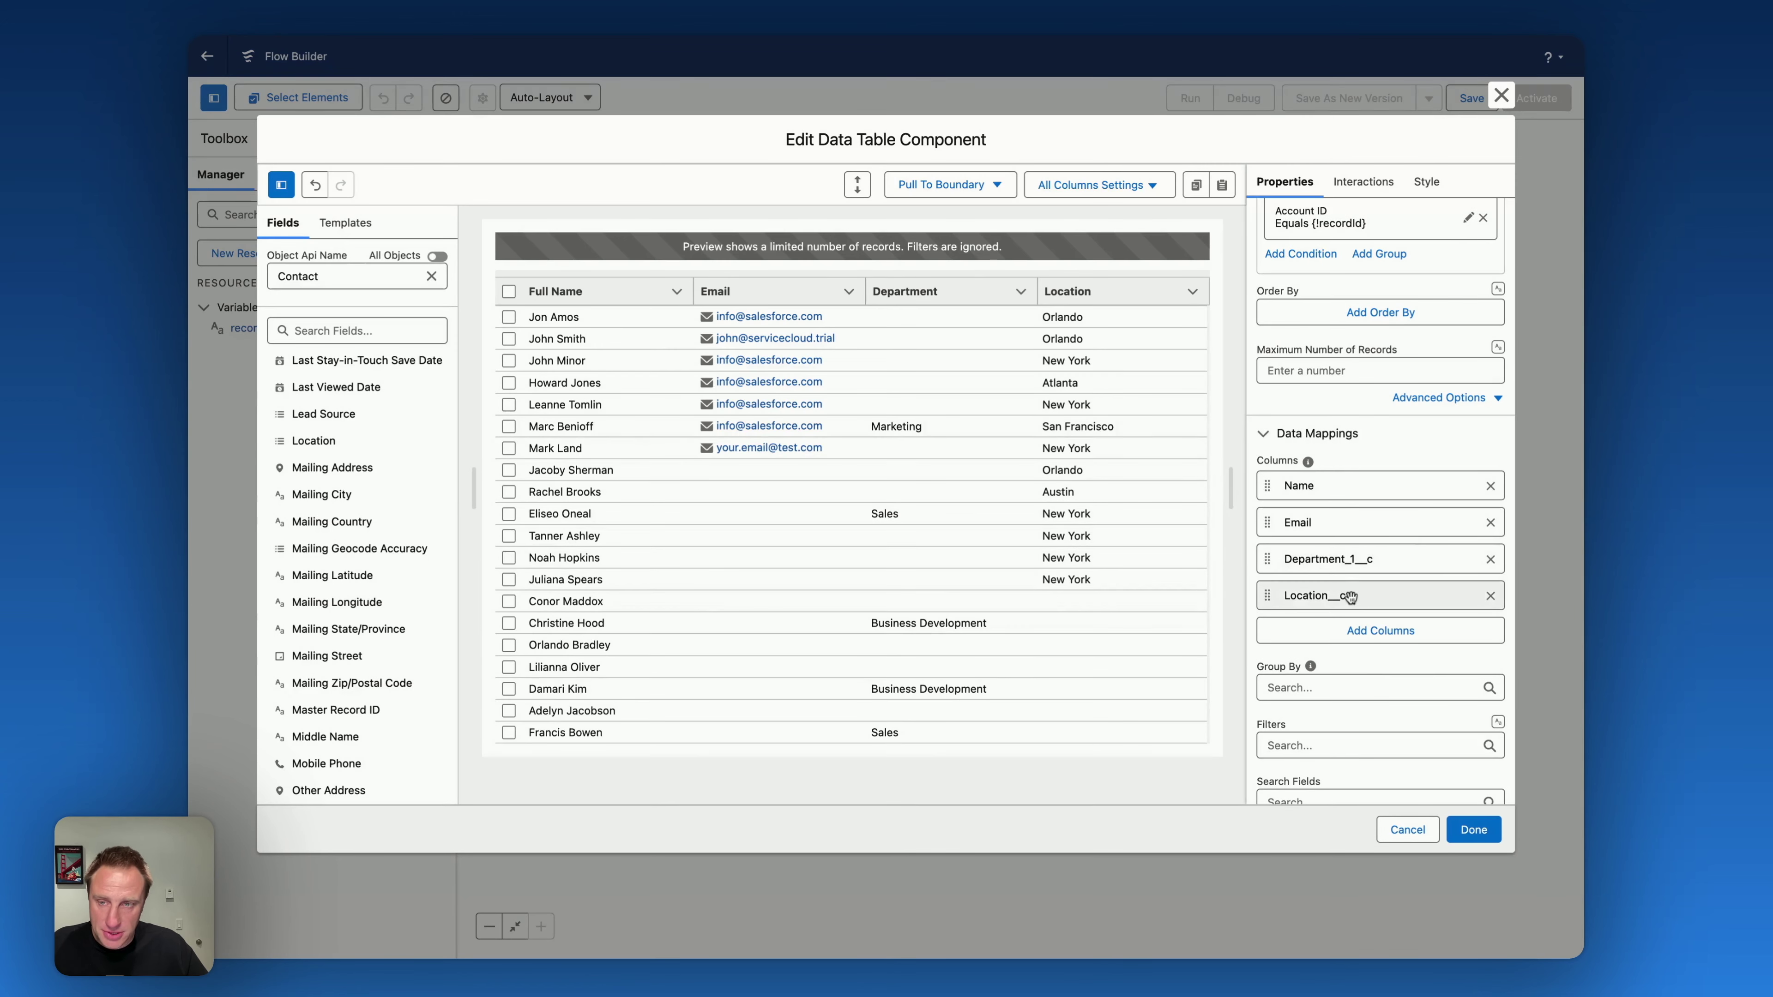
left_click(1312, 482)
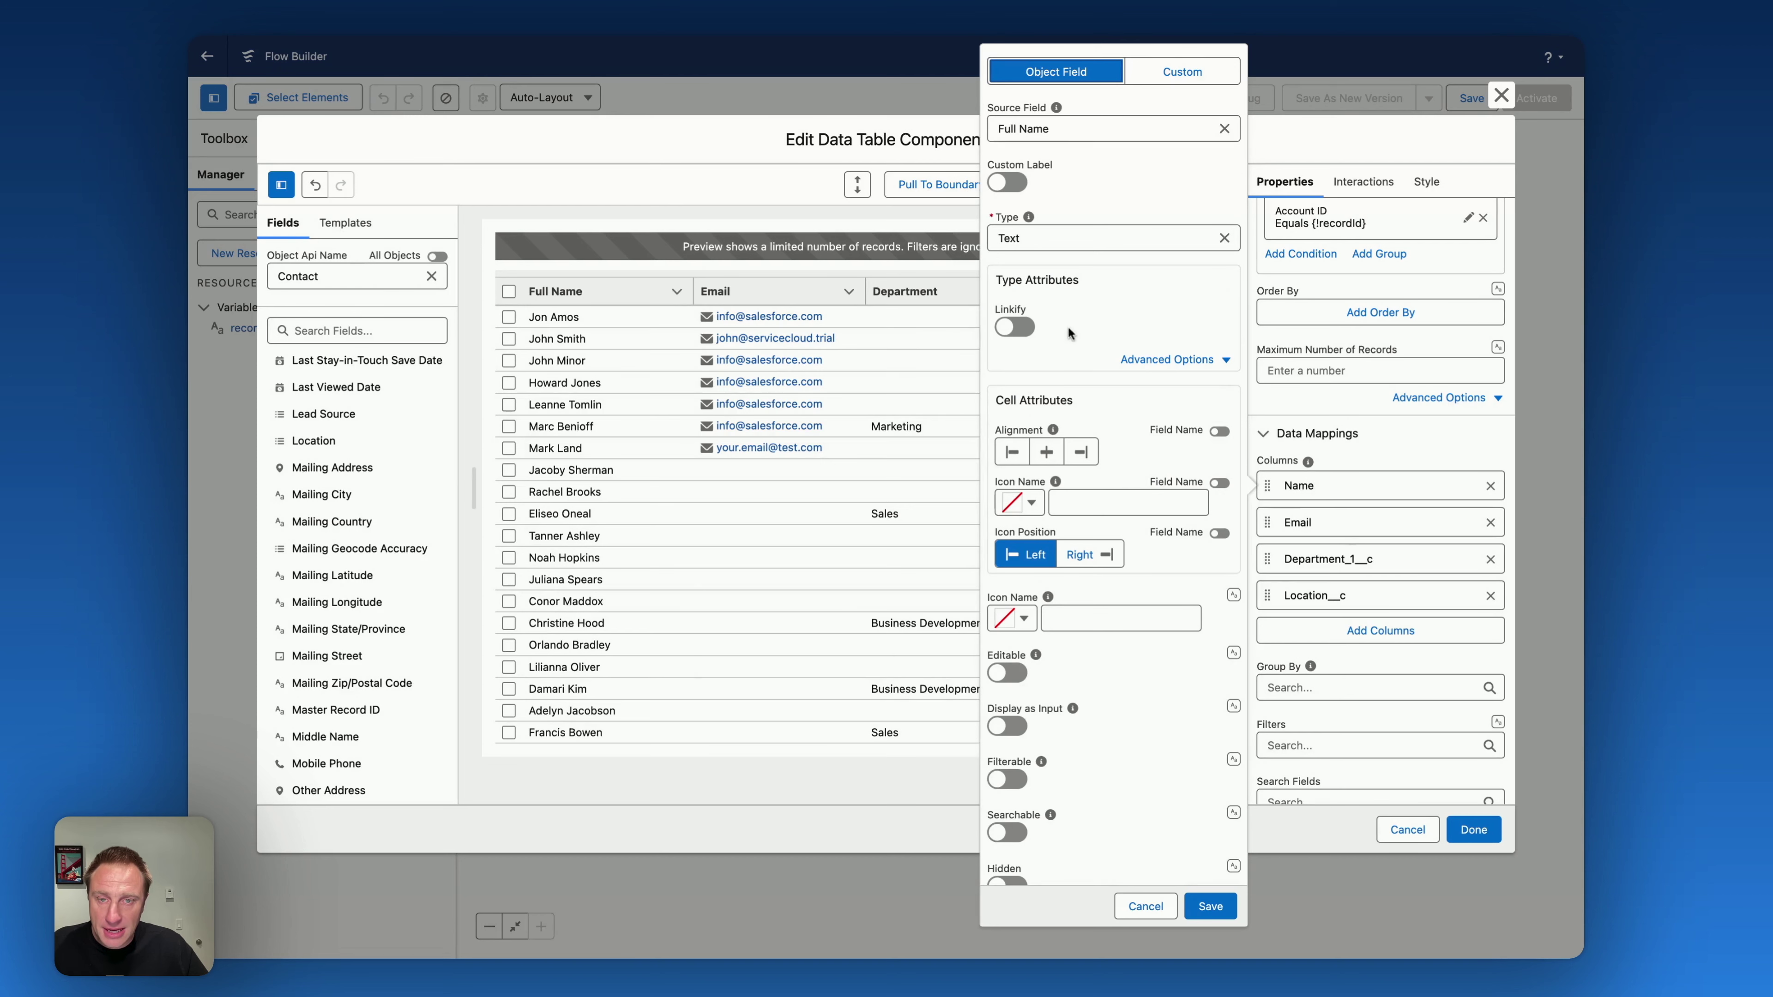
left_click(1021, 327)
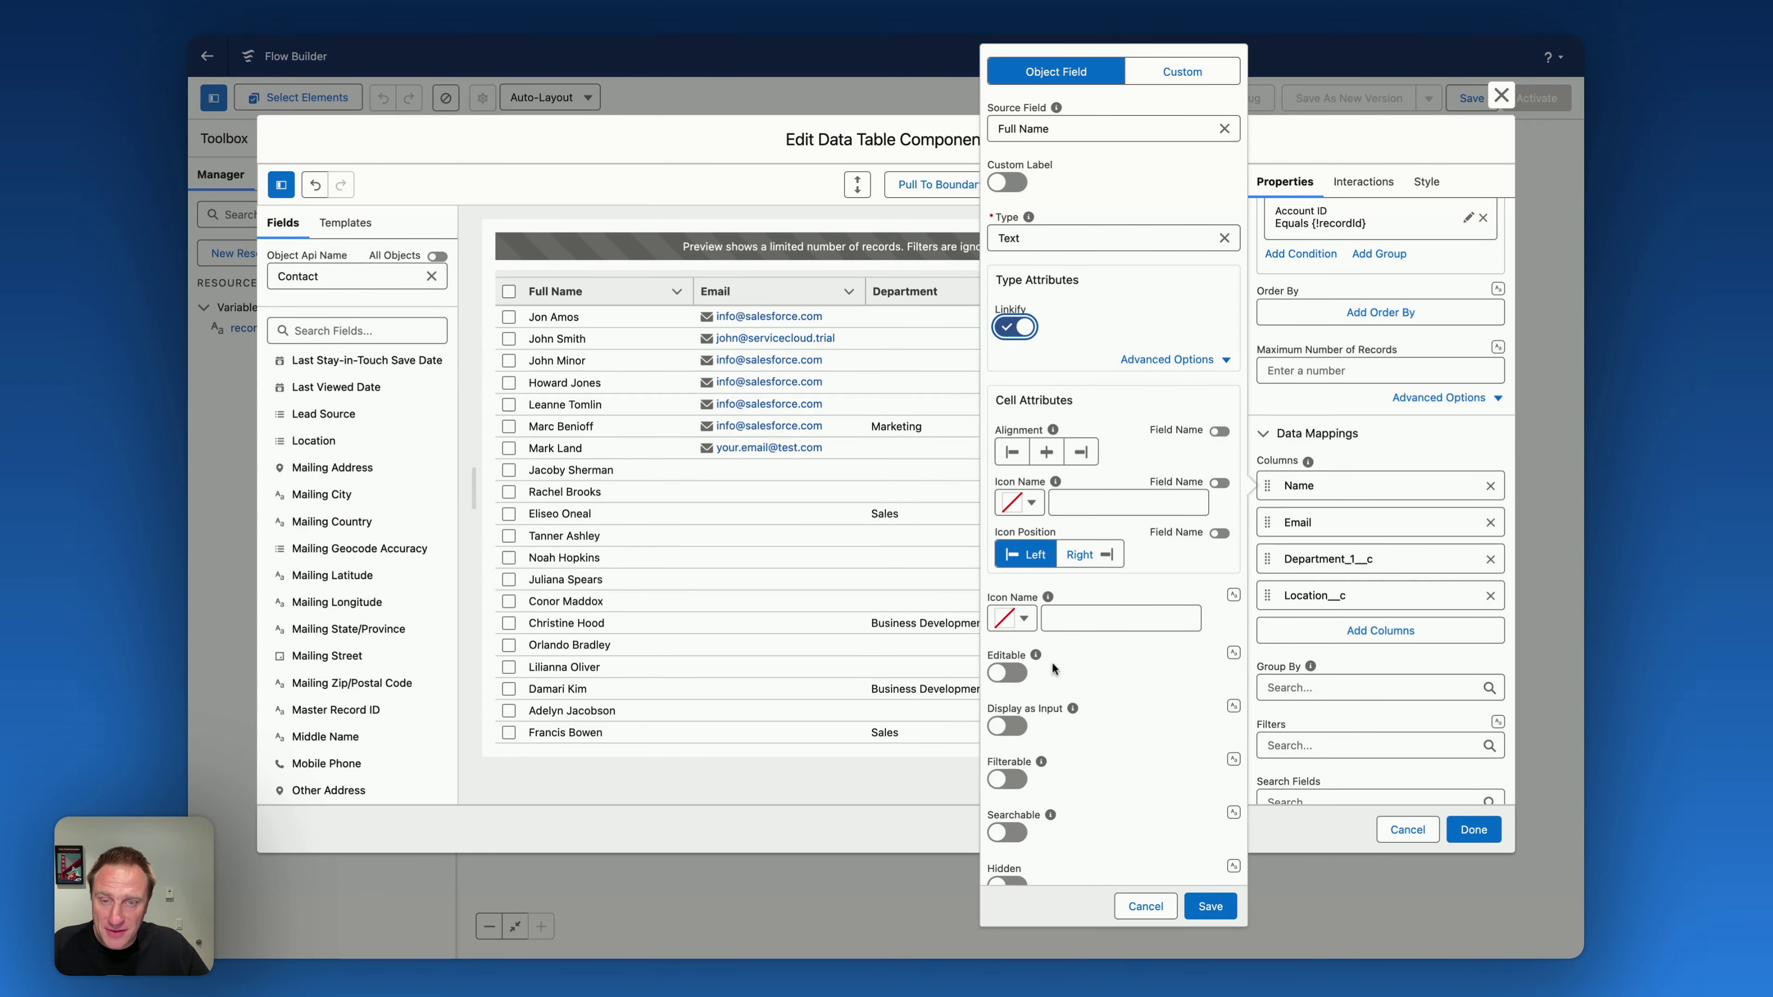
scroll(1083, 693, "down", 4)
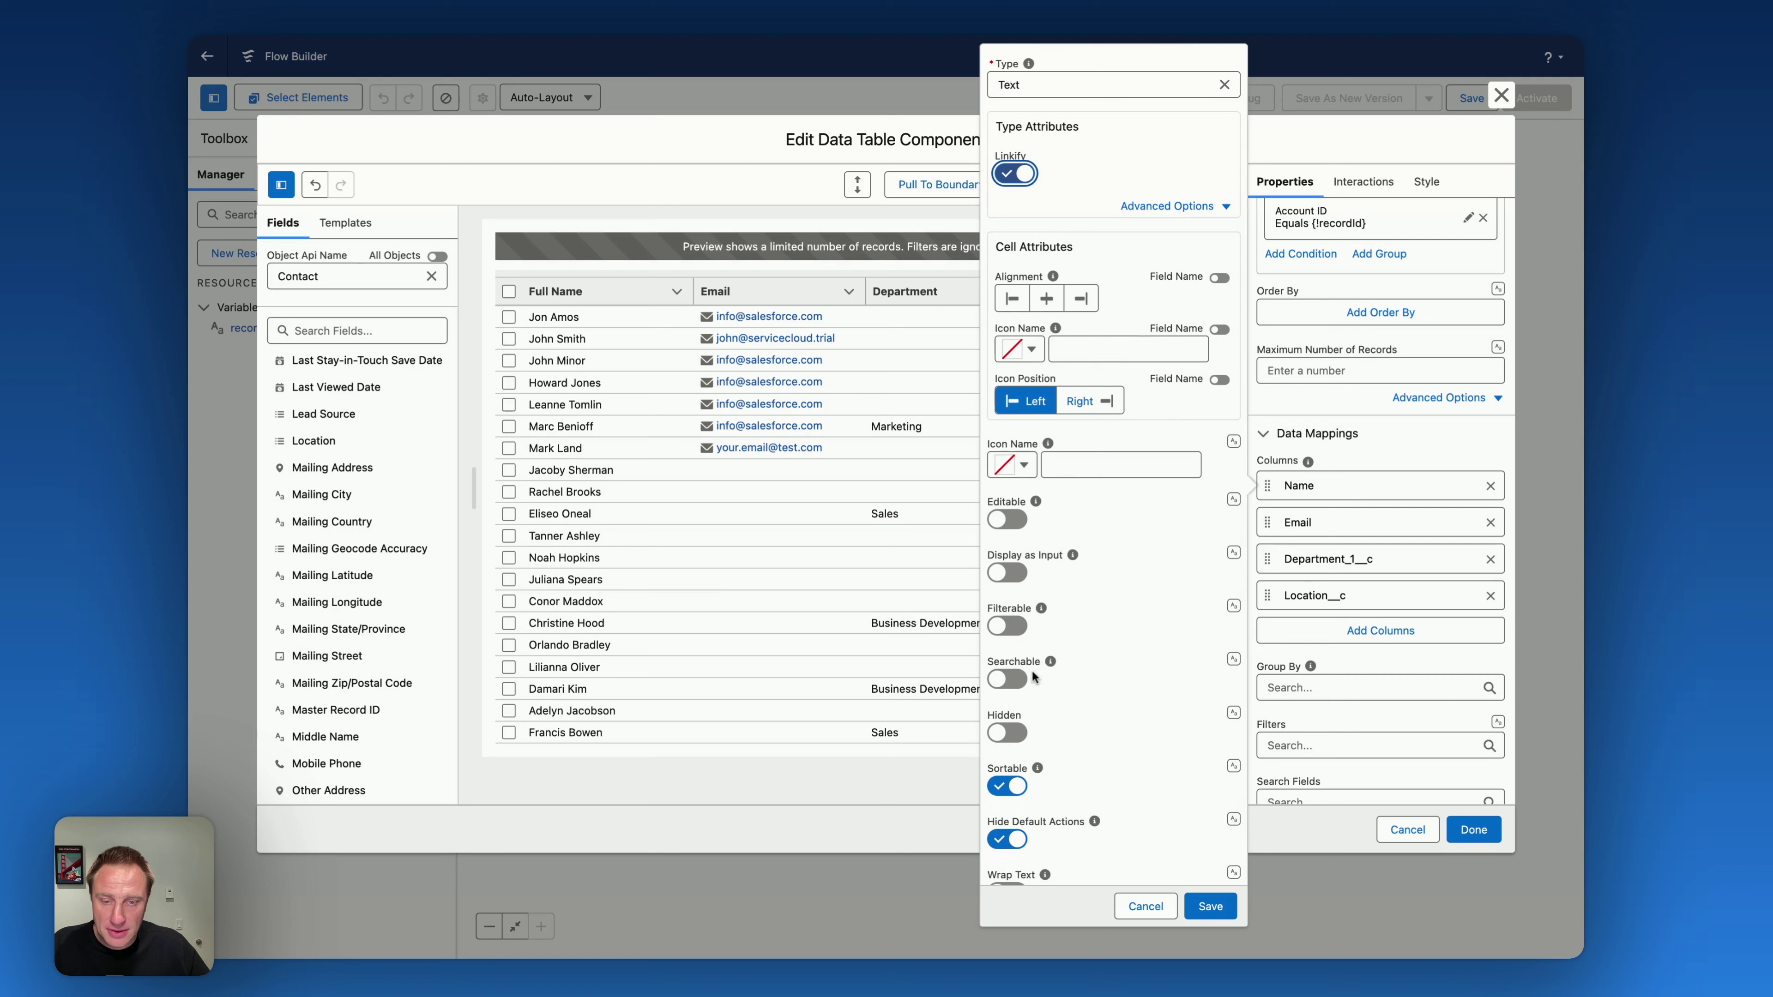
left_click(1012, 679)
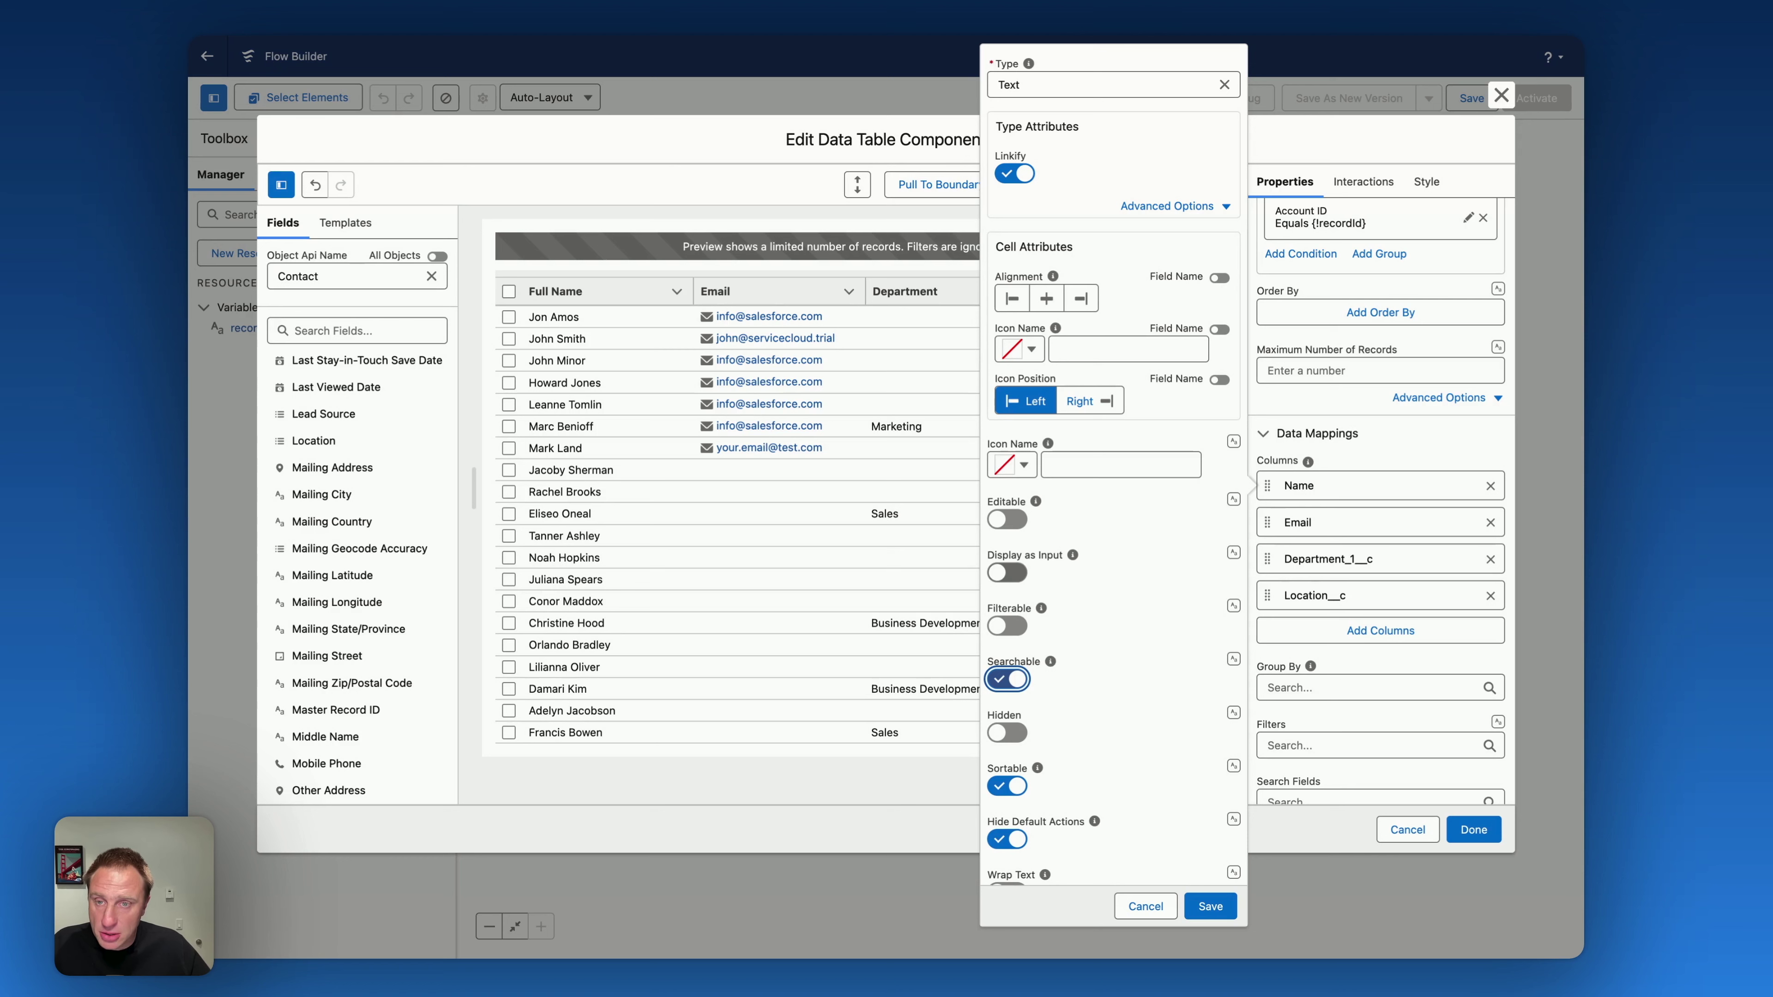
left_click(1223, 901)
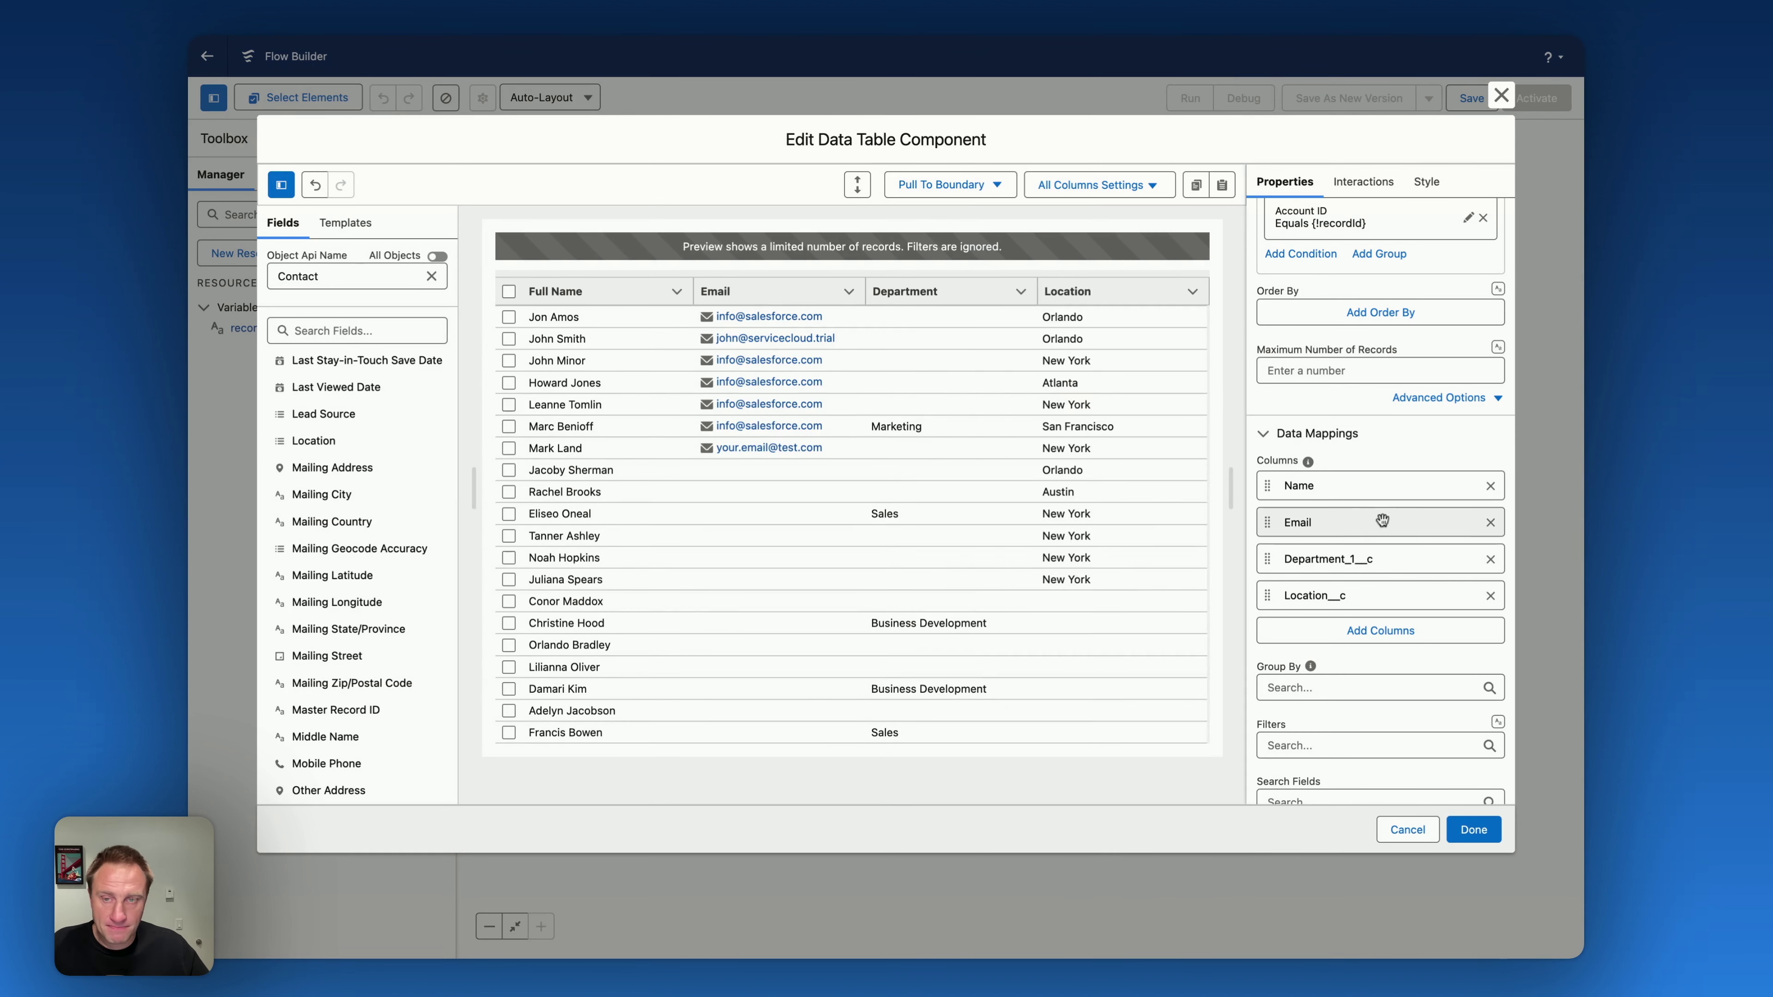
Make the Department column editable and filterable, and save its settings.
left_click(1344, 558)
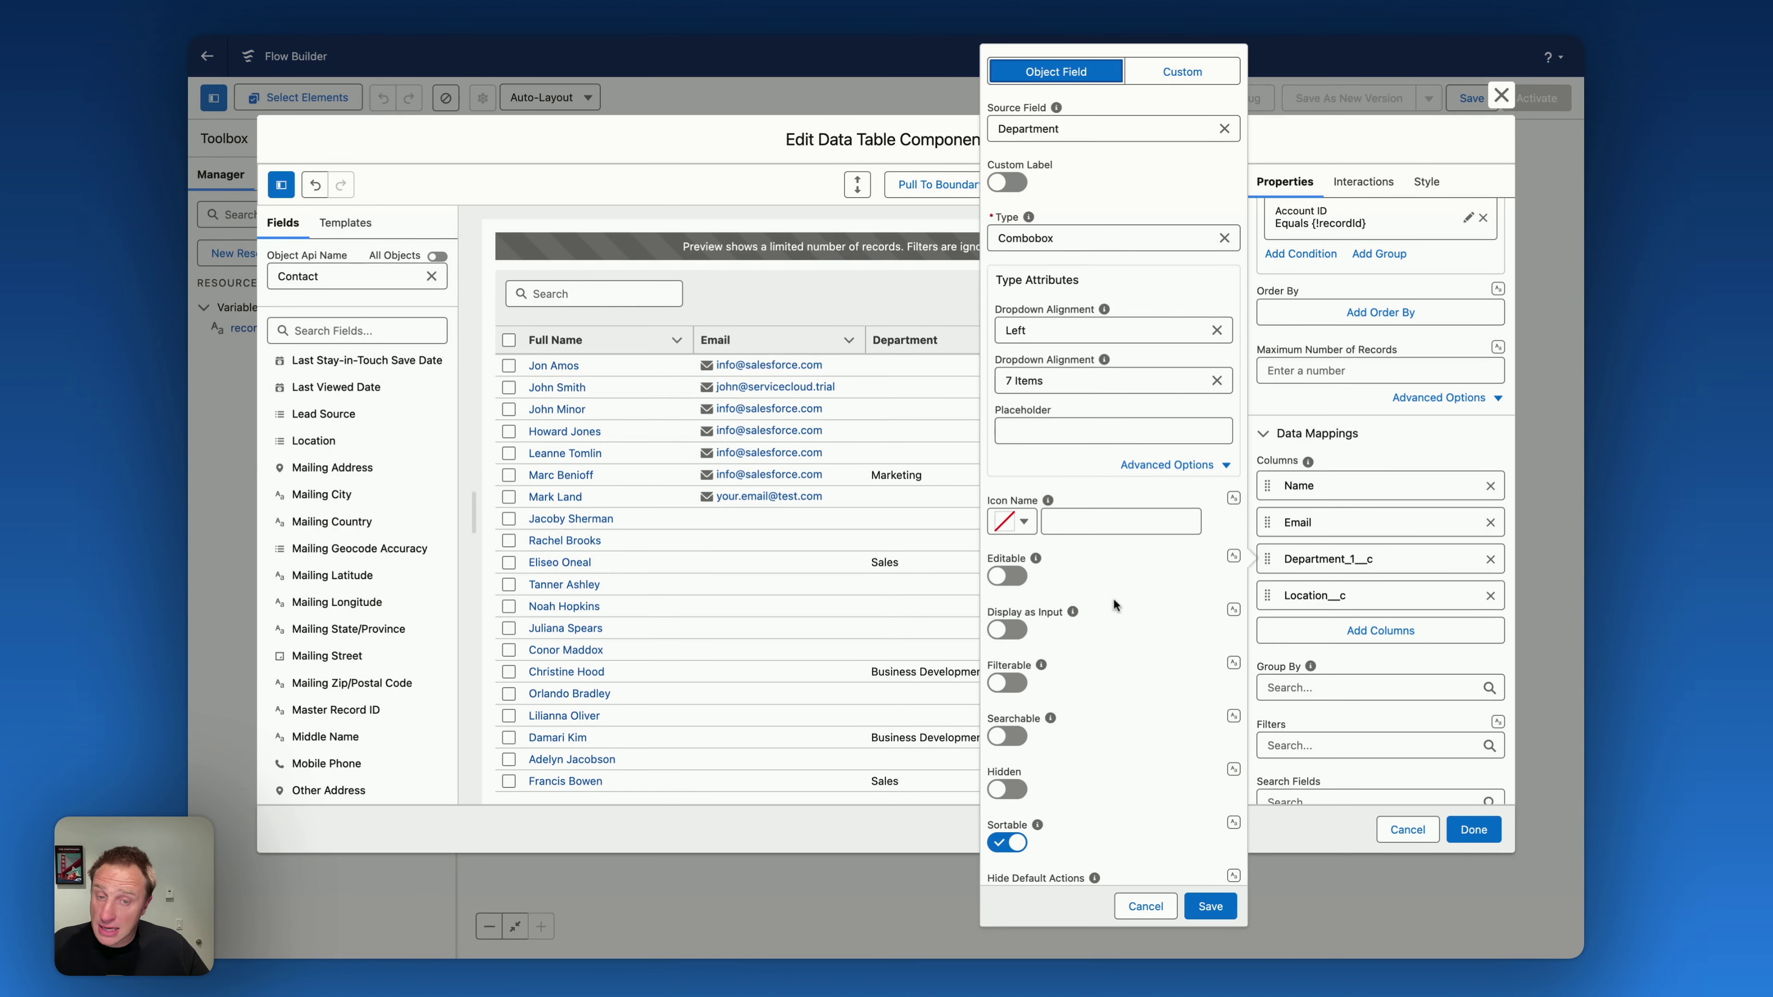
left_click(1007, 576)
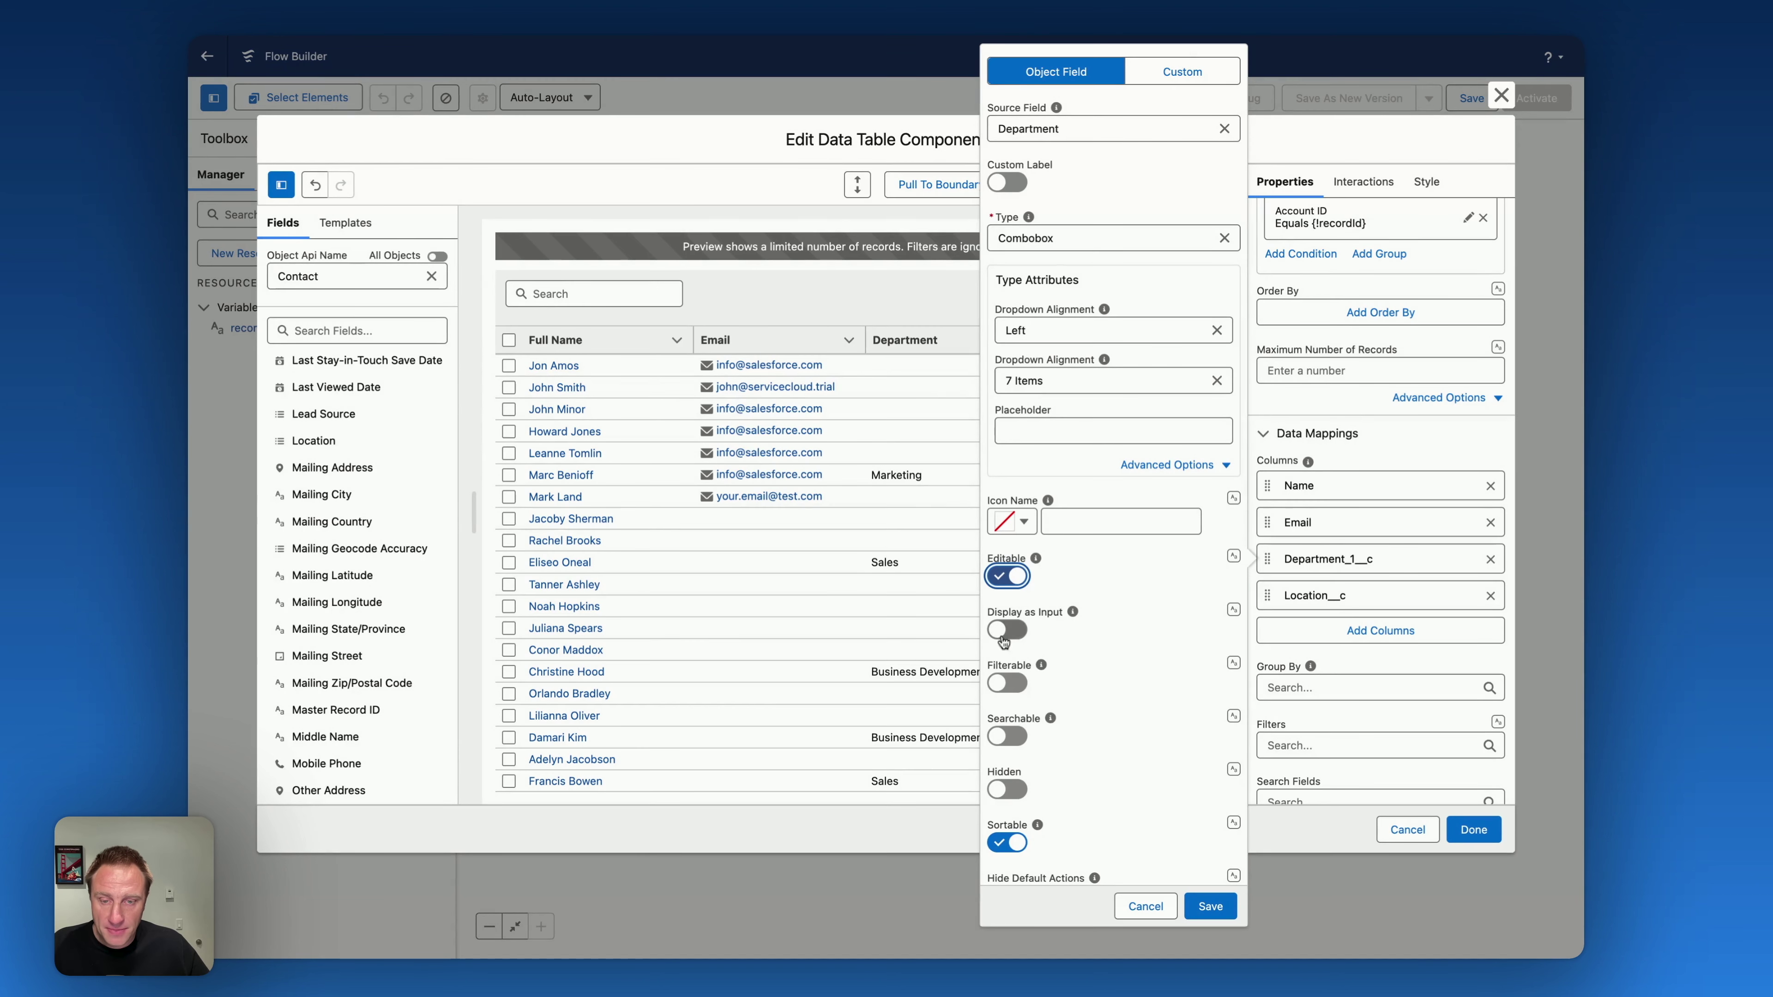
left_click(1007, 683)
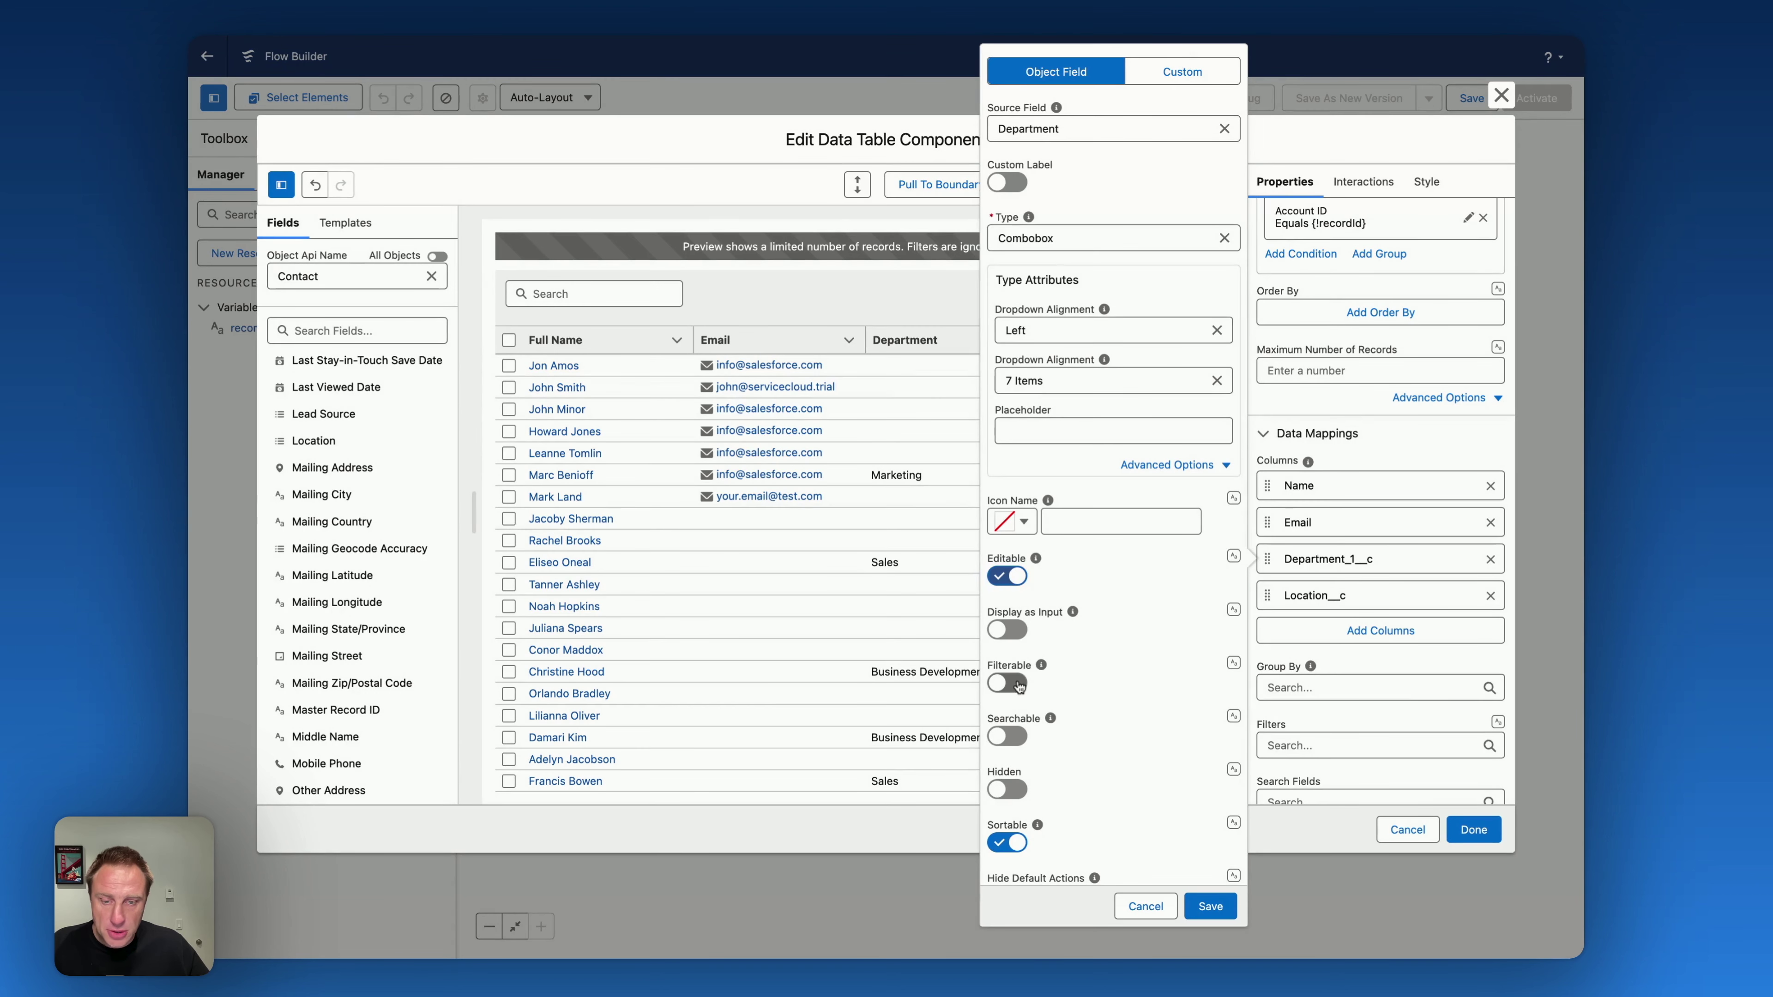
left_click(1218, 906)
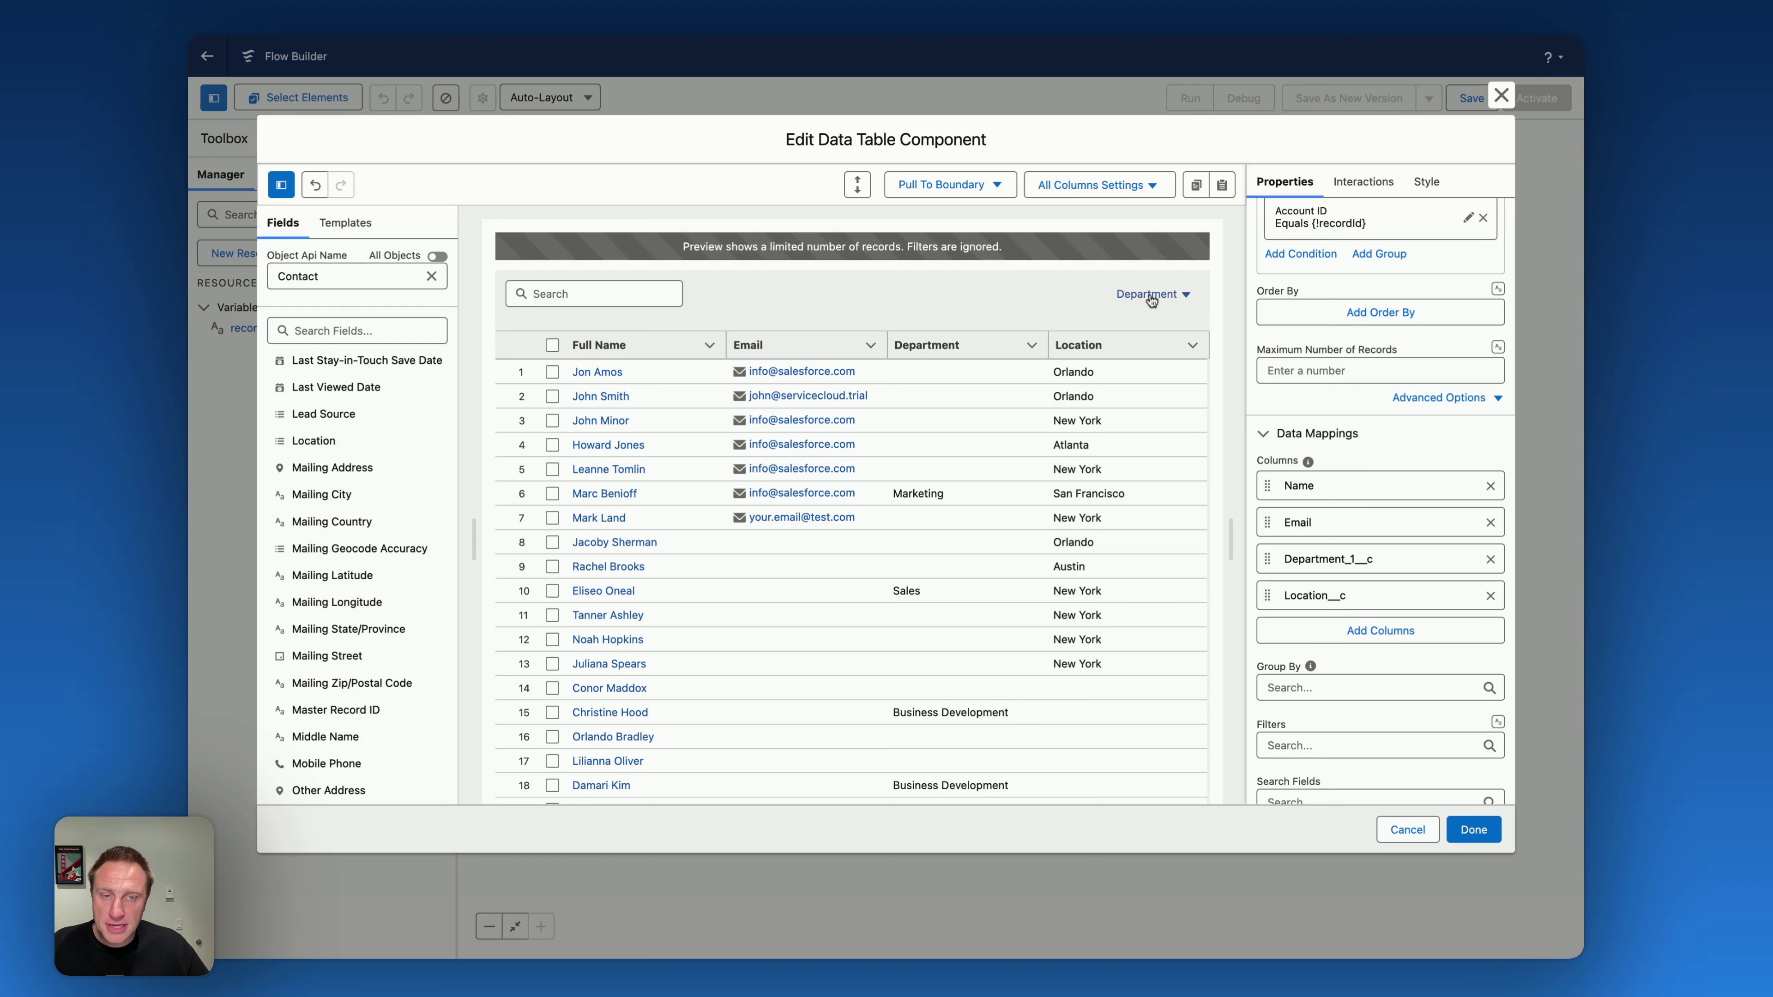
Make the Location column filterable and searchable, and save its settings.
left_click(1368, 595)
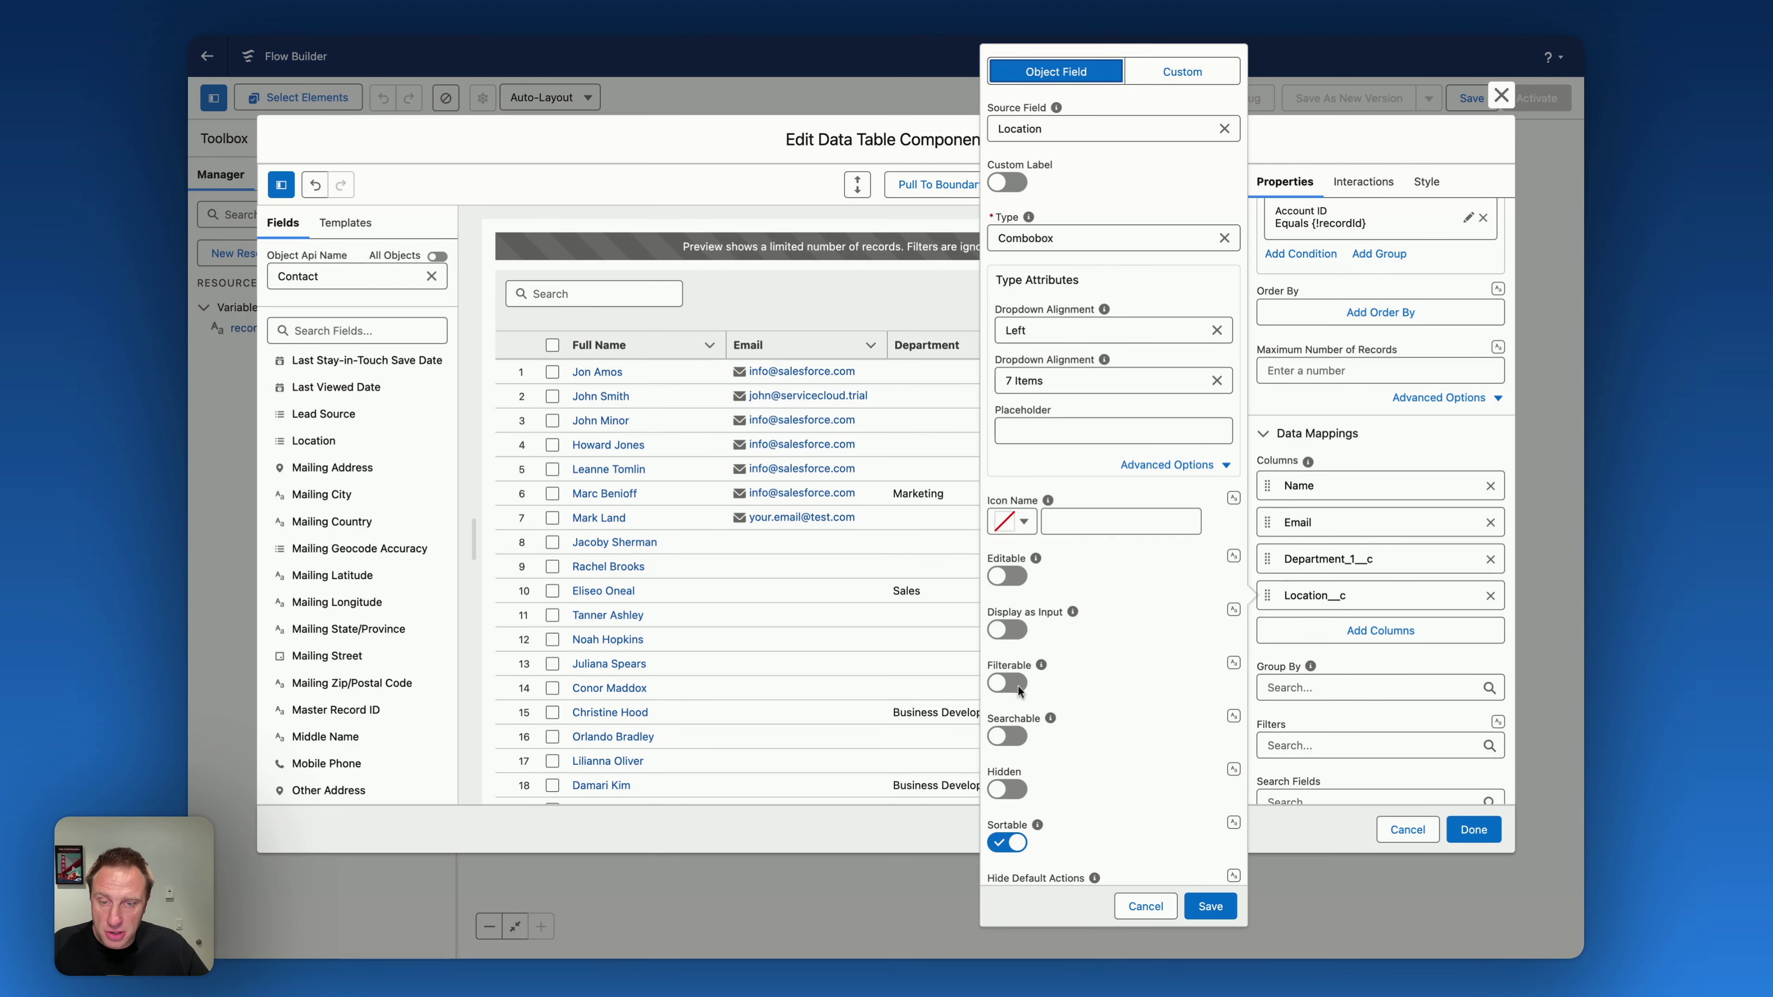
left_click(1019, 685)
left_click(1012, 736)
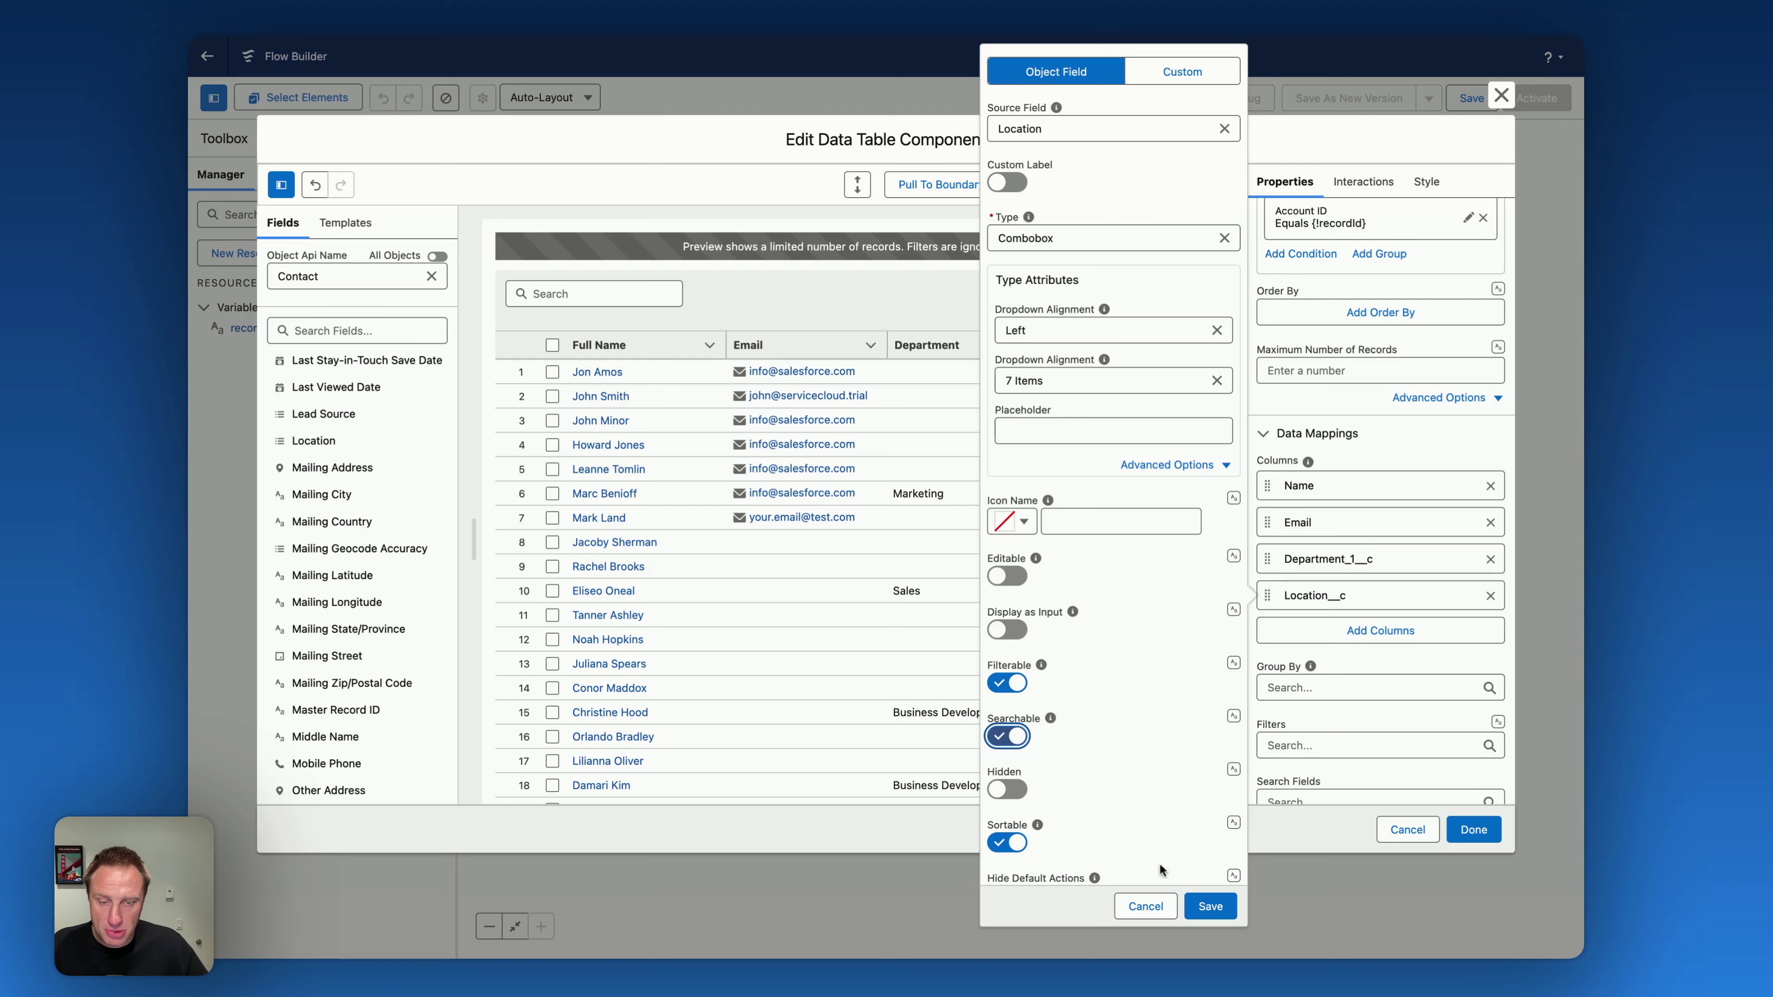
left_click(1211, 906)
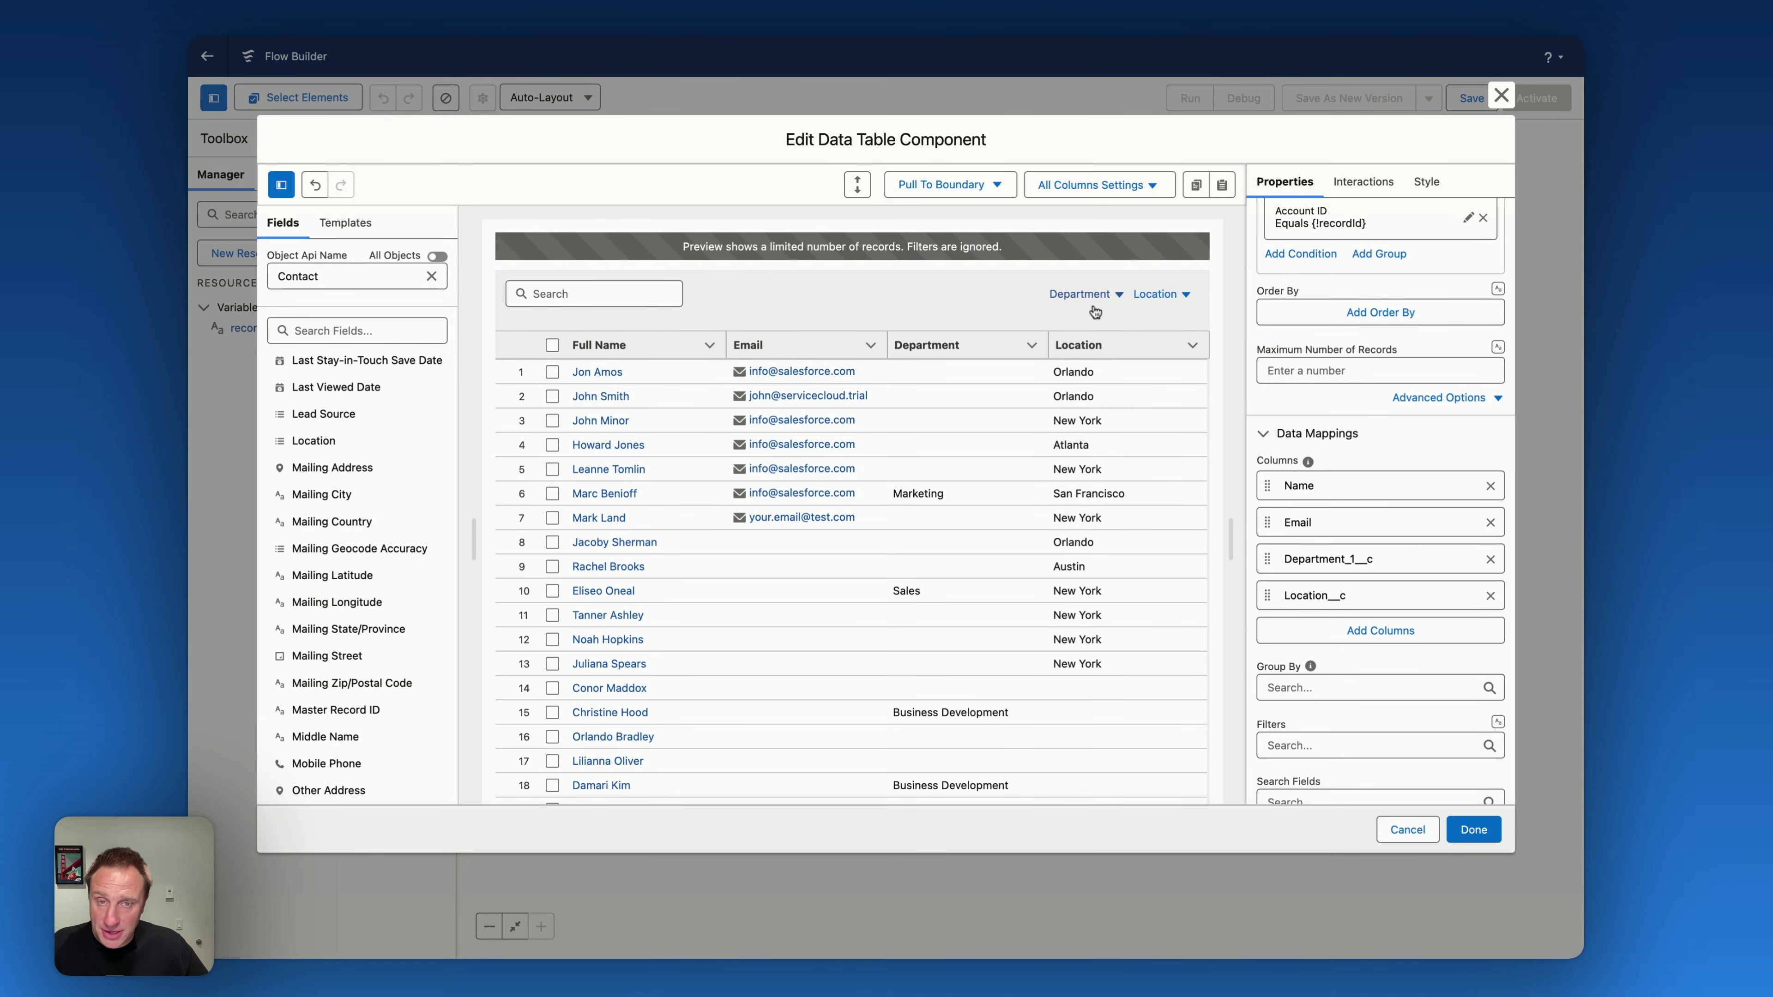
Add a new column of type Button Icon to the data table, using the utility:toggle_panel_right icon.
left_click(1381, 630)
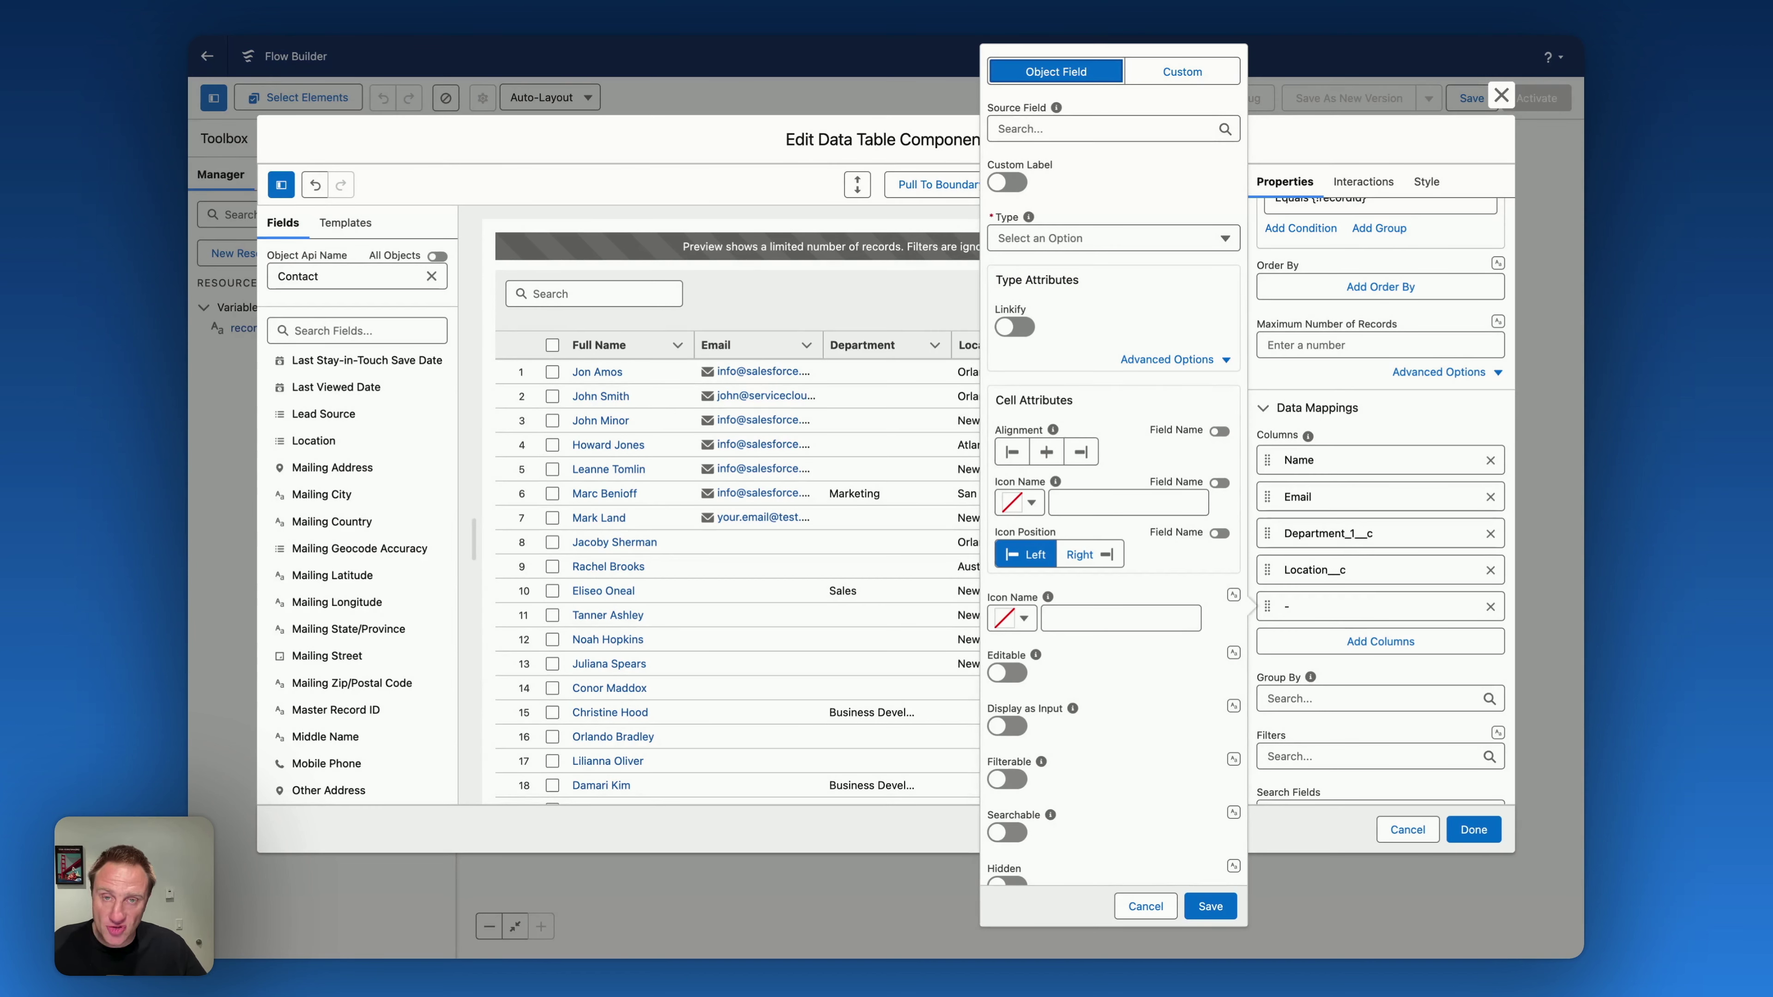
left_click(1088, 241)
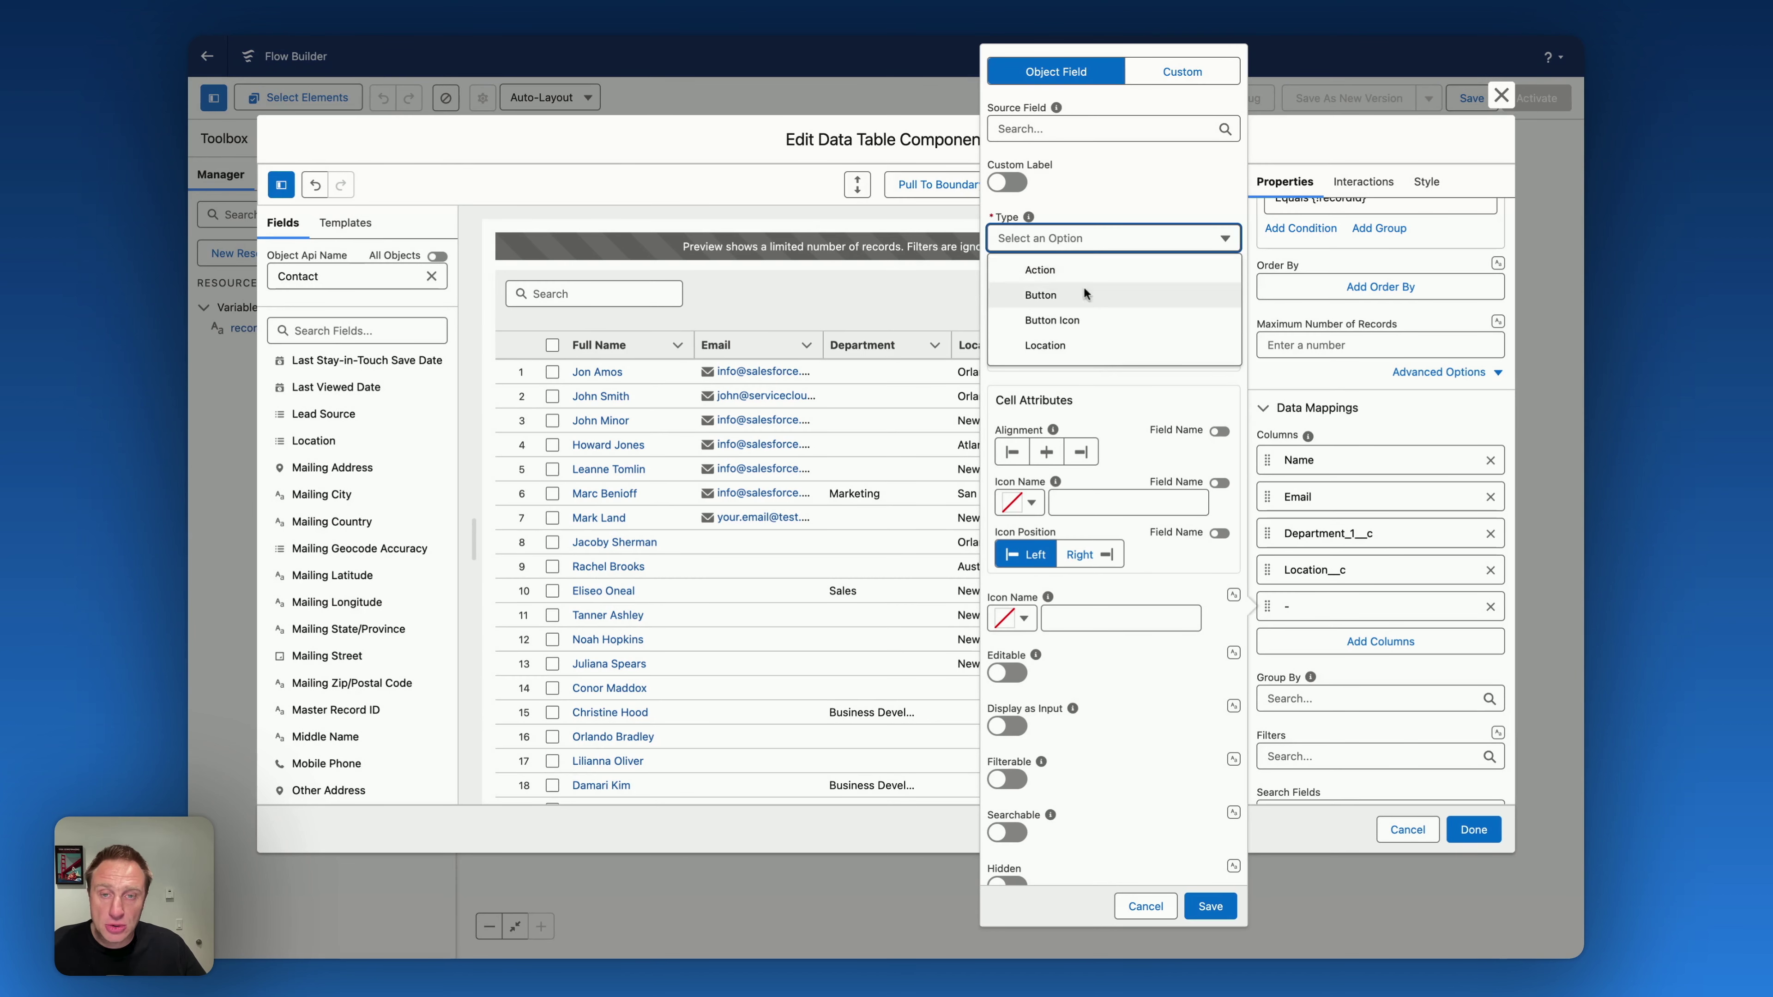
left_click(1061, 320)
scroll(1068, 328, "down", 1)
left_click(1020, 285)
type("panel")
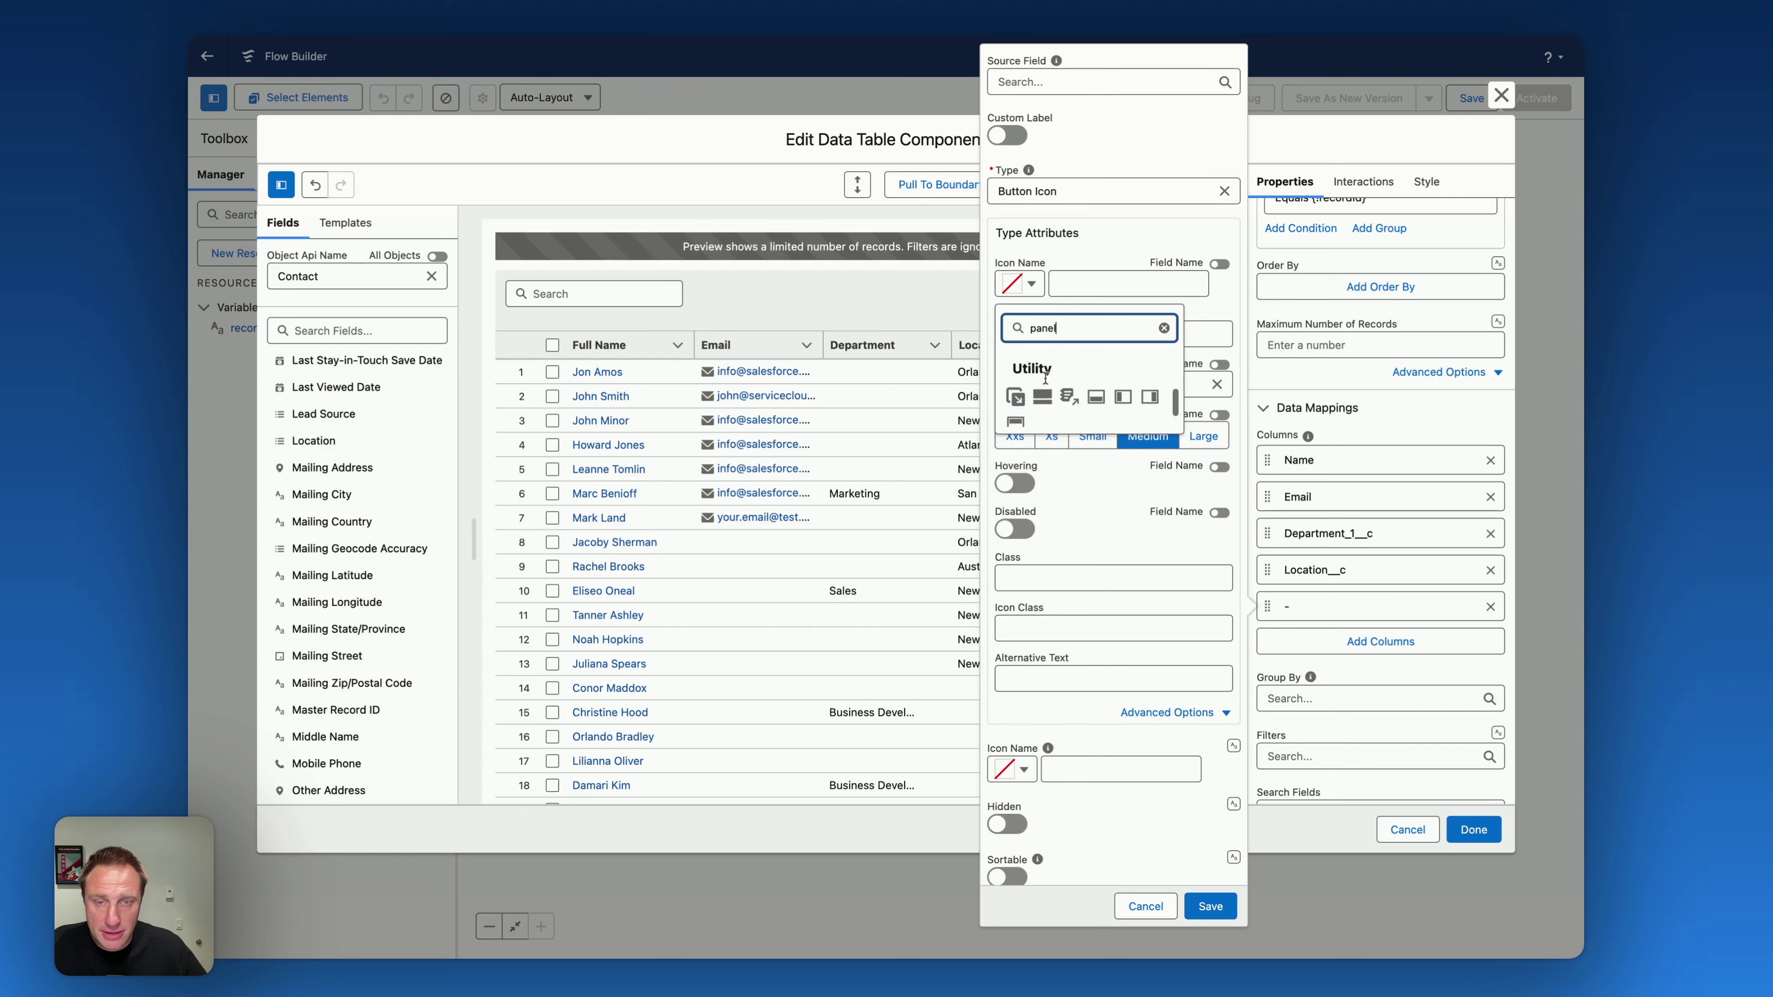
scroll(1058, 388, "down", 1)
left_click(1149, 377)
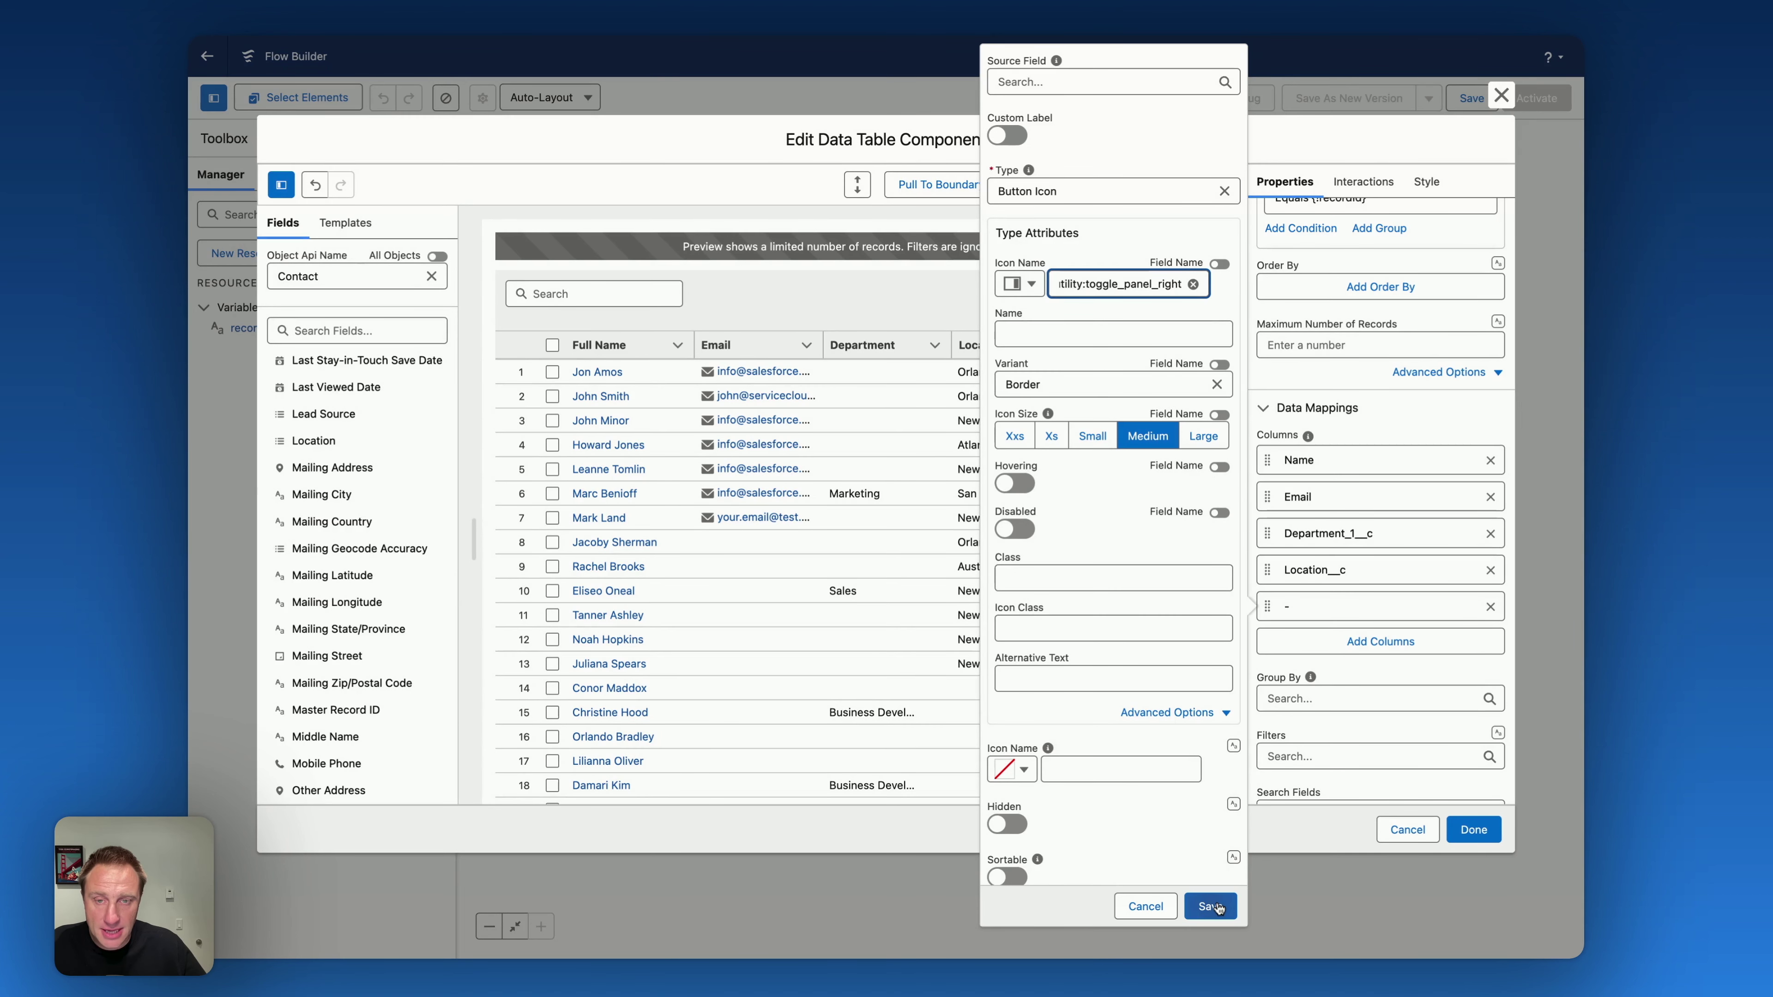
Name the new column's icon button "panel" and save the column.
left_click(1022, 334)
type("pa")
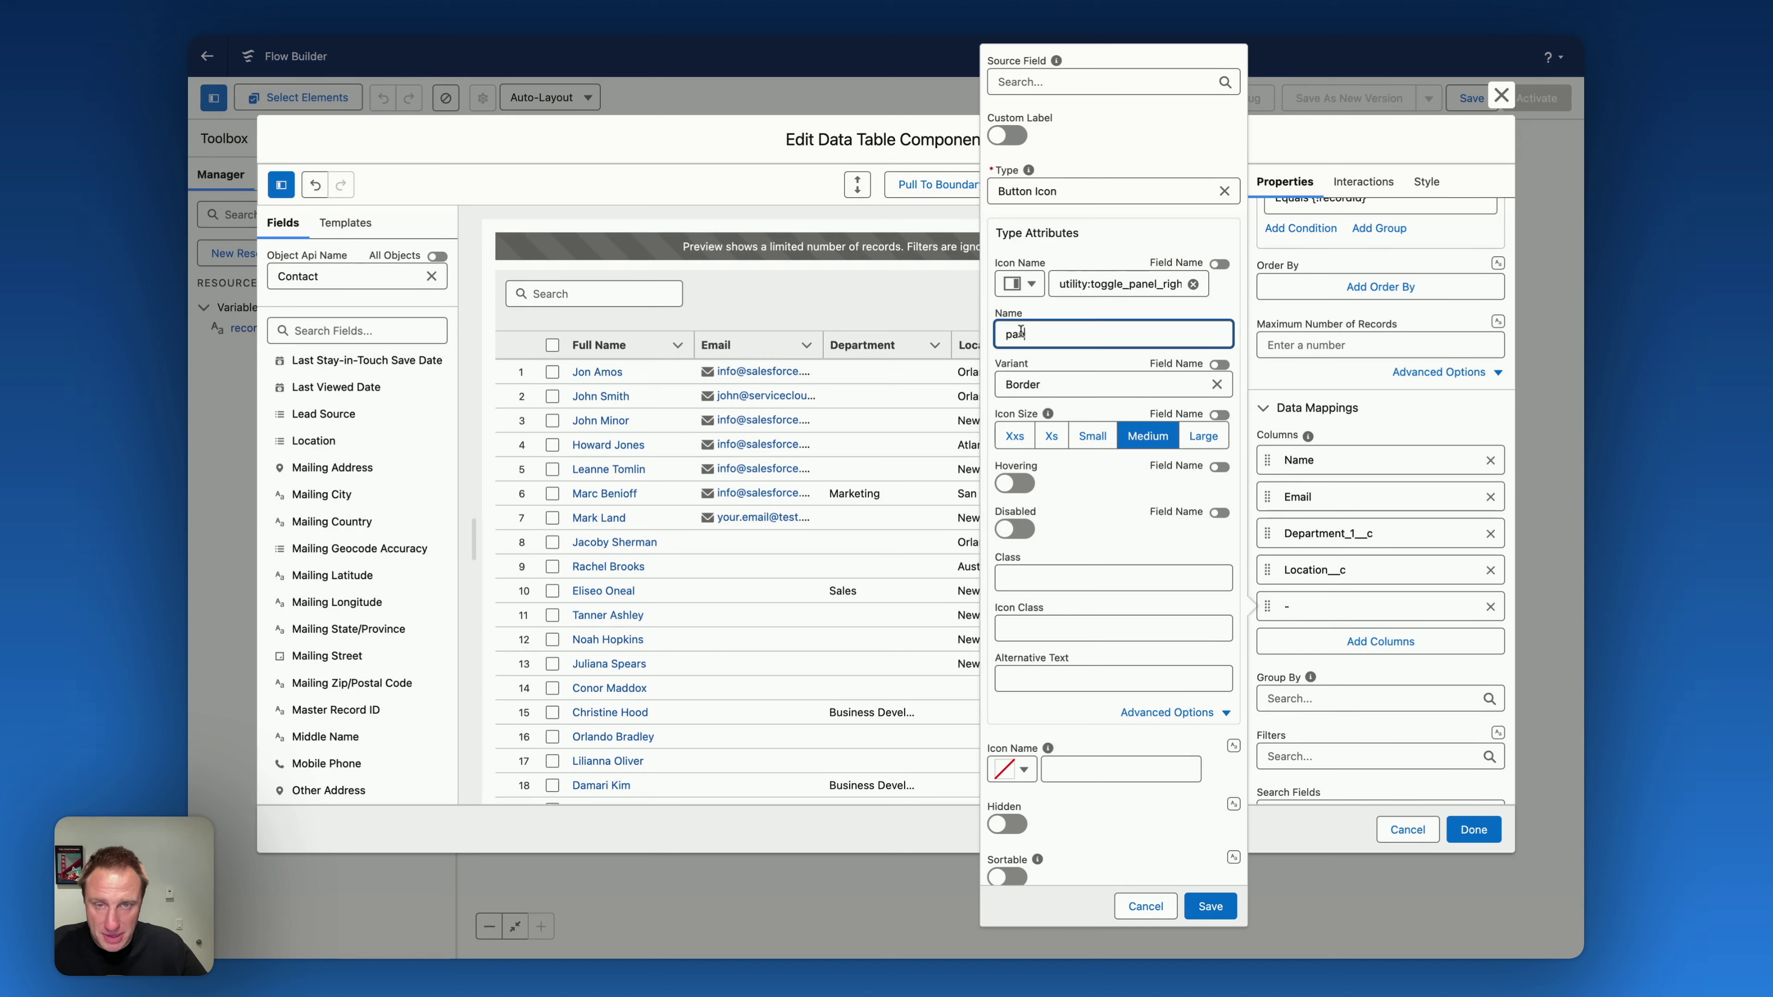
type("nel")
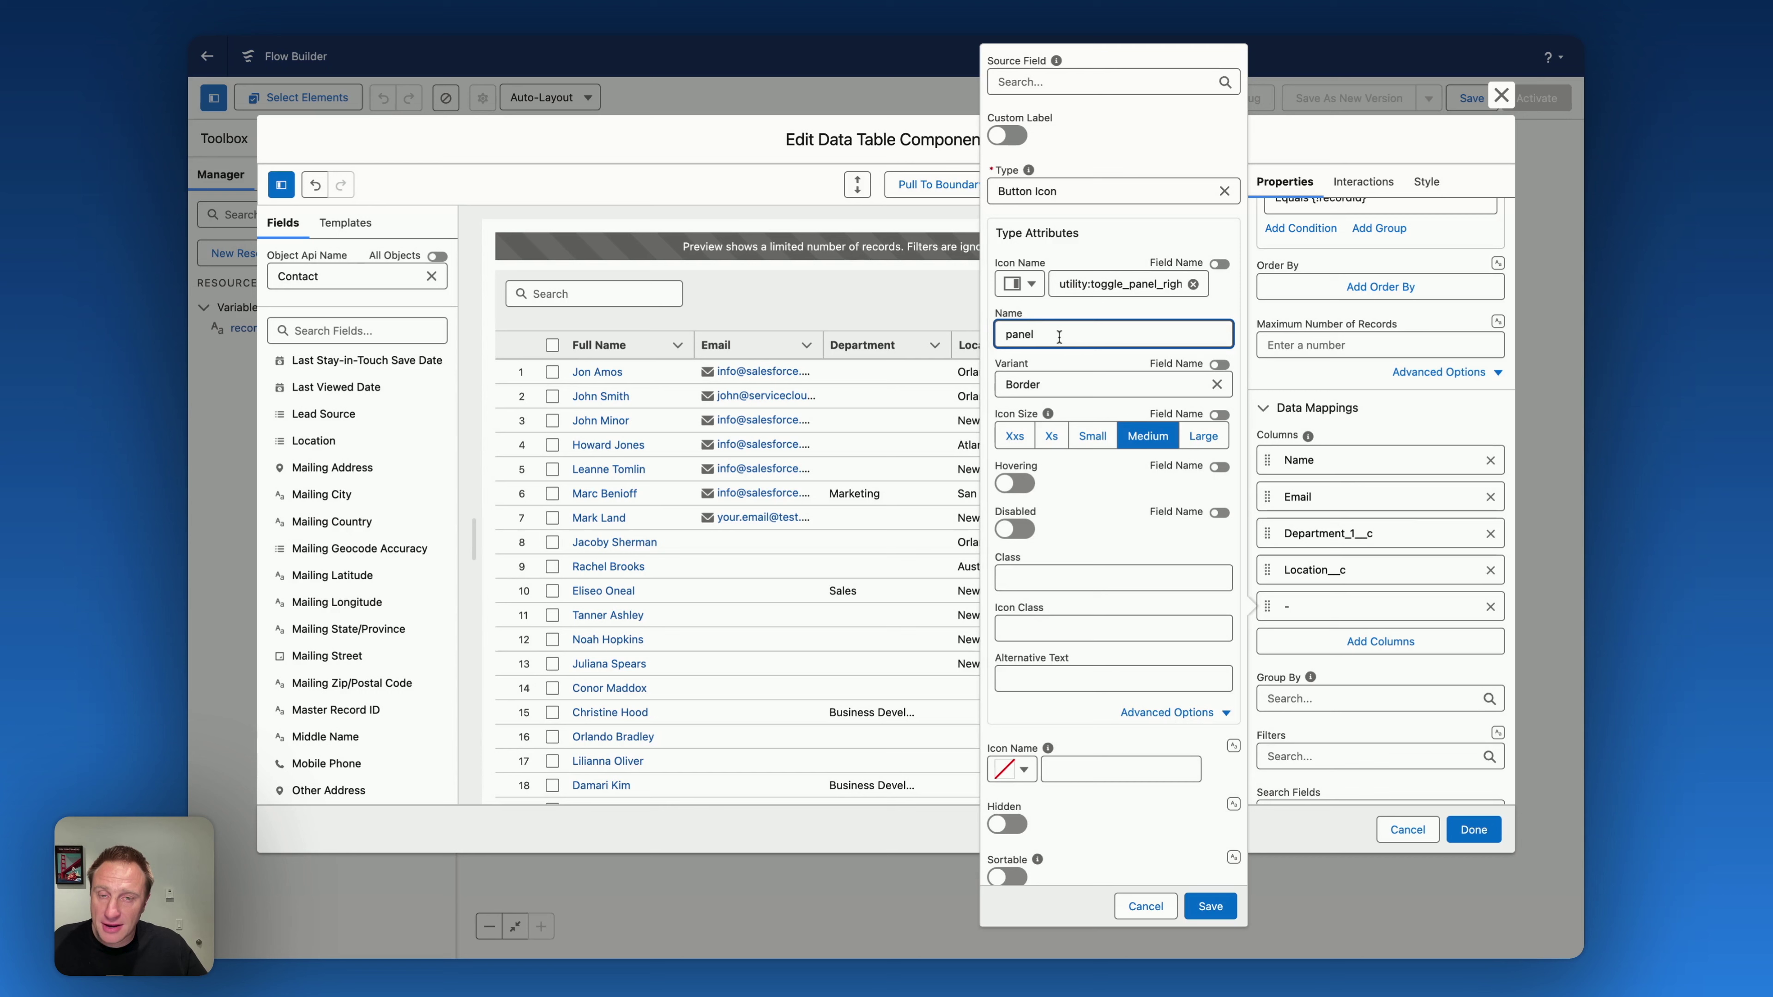
left_click(1221, 903)
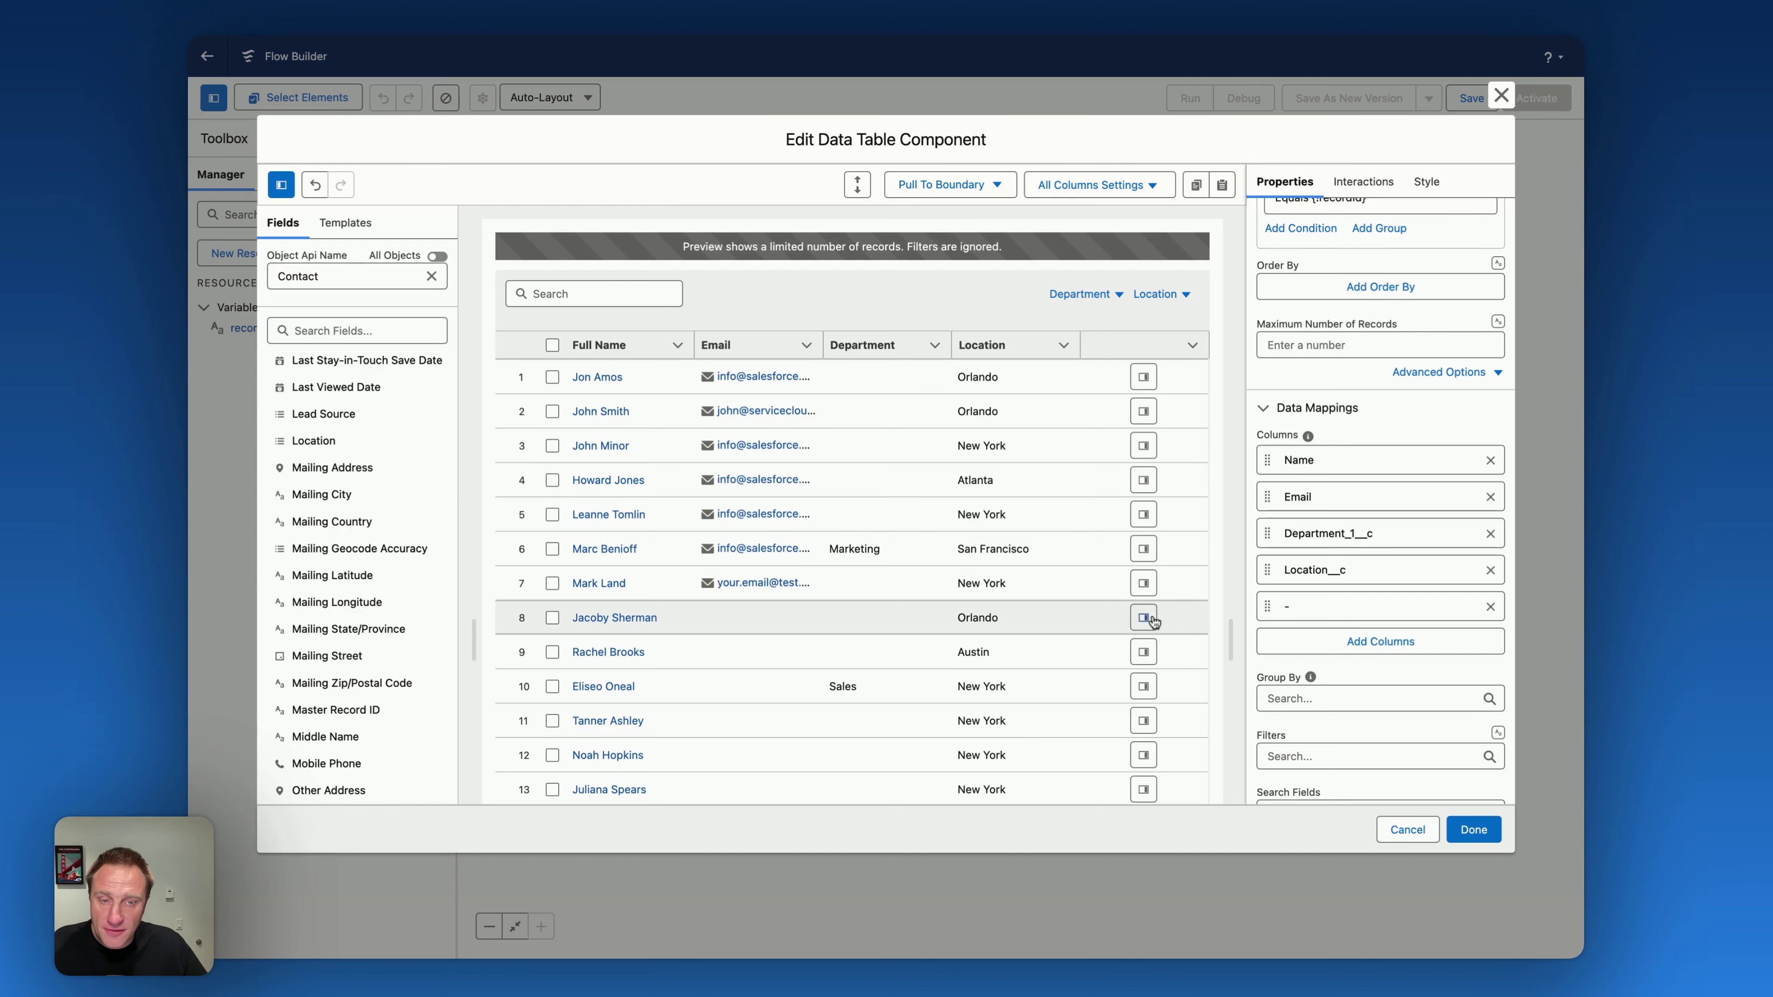
Set the fixed width of the icon button column to 40 and save it.
left_click(1319, 607)
scroll(1114, 635, "down", 3)
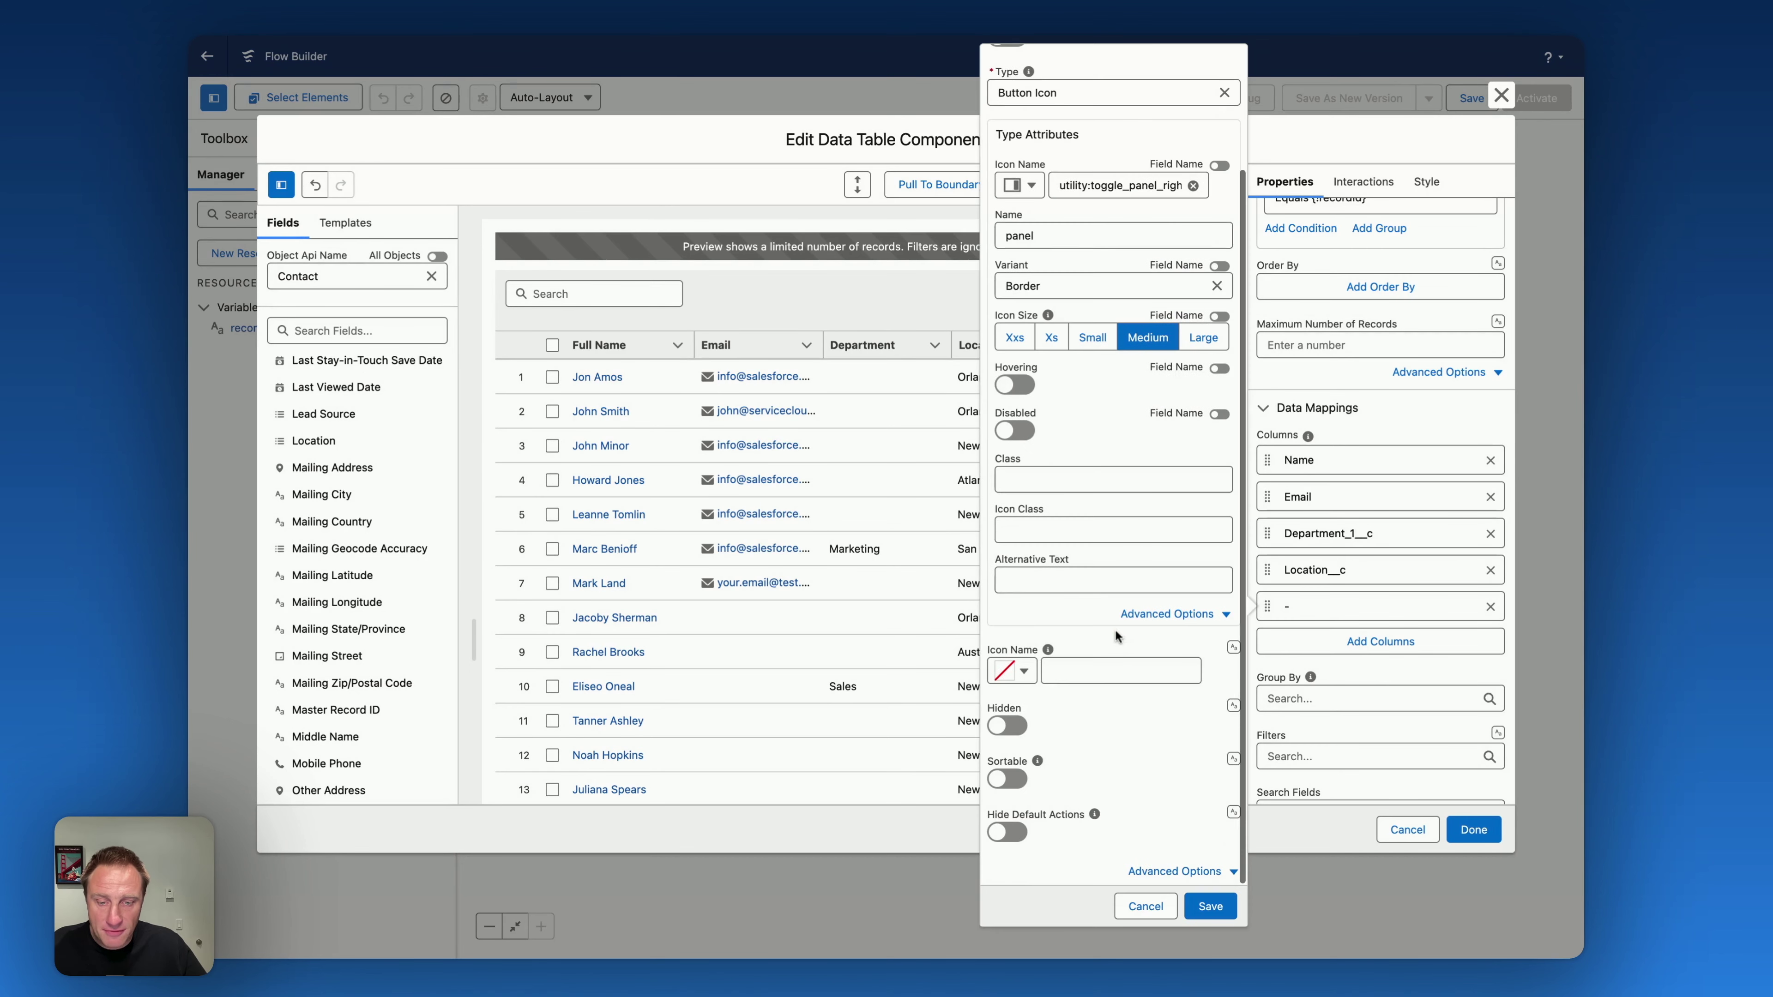
left_click(1156, 873)
scroll(1152, 852, "down", 2)
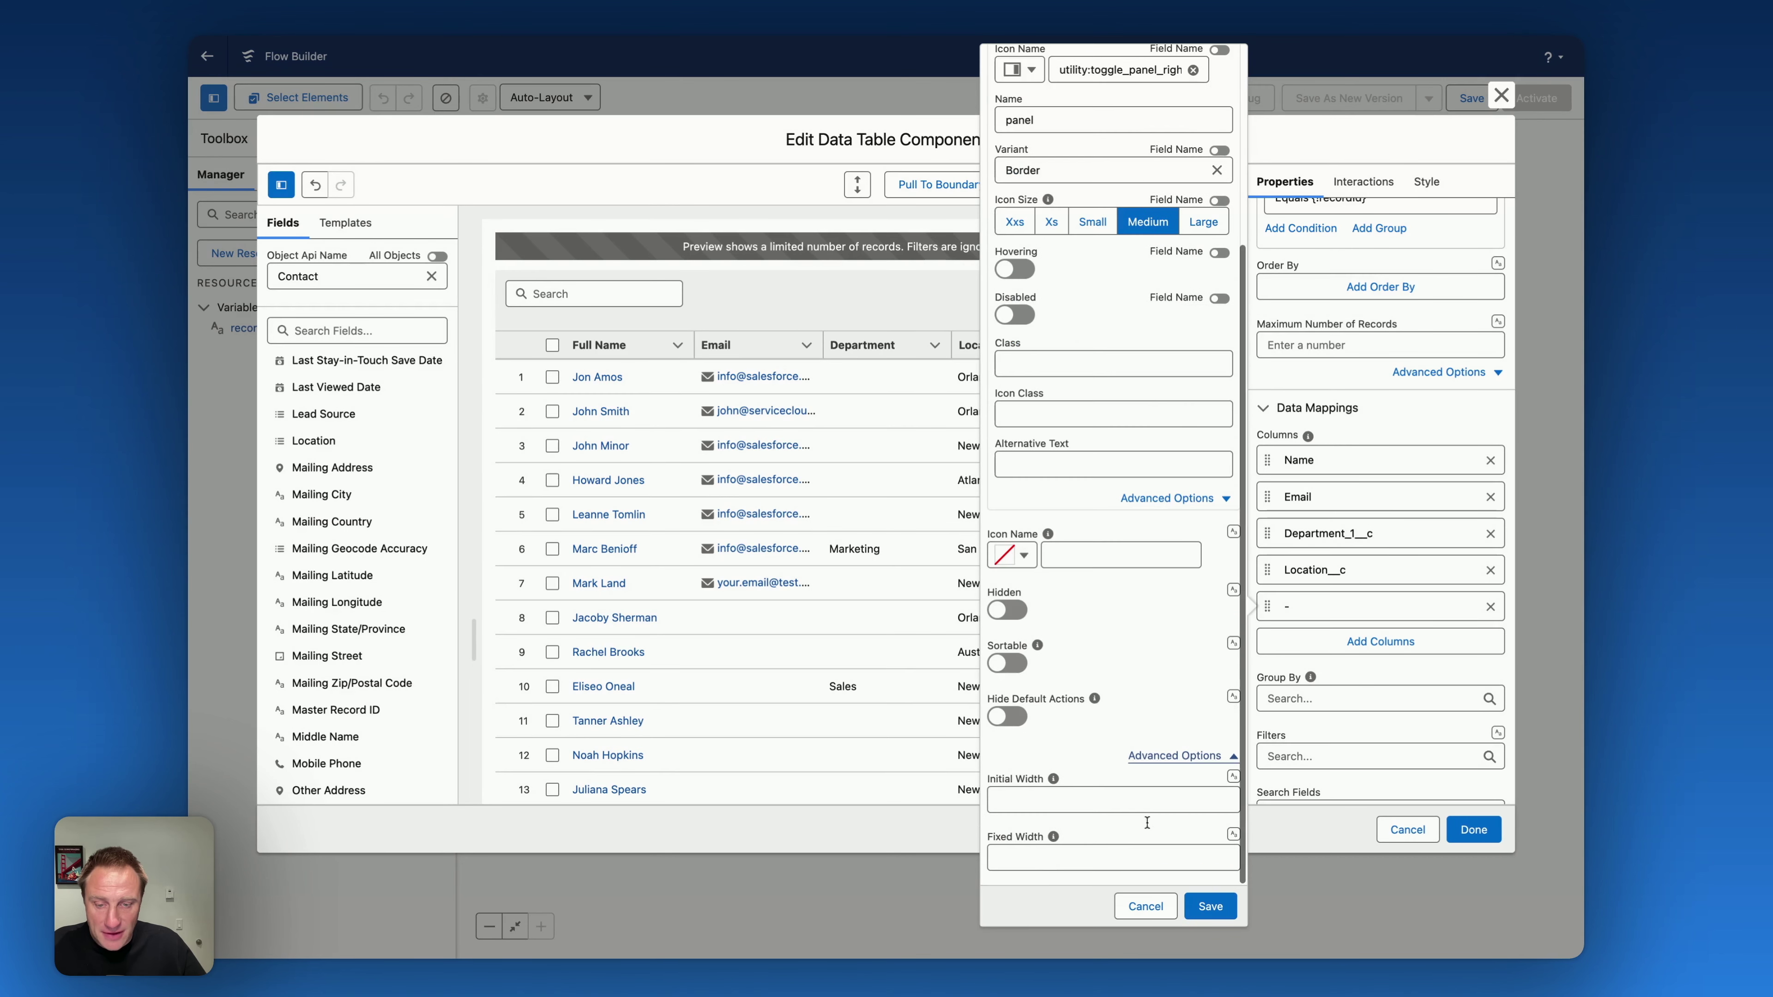
left_click(1027, 853)
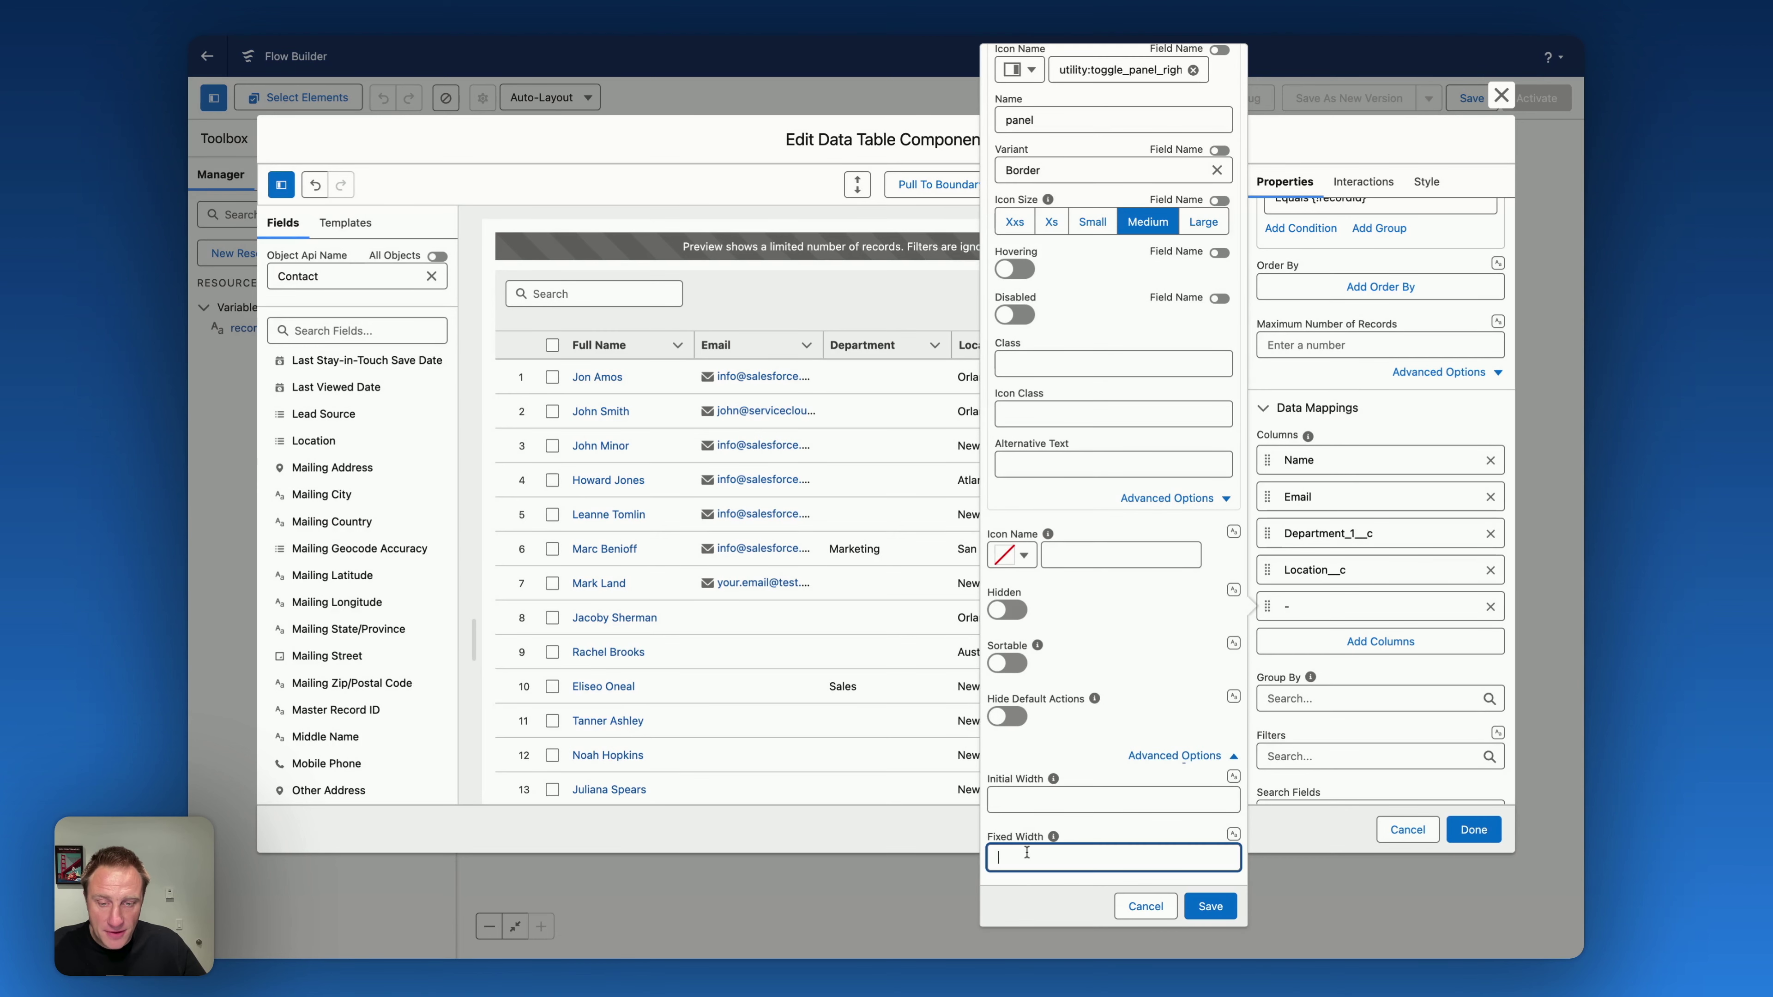
type("40")
left_click(1210, 906)
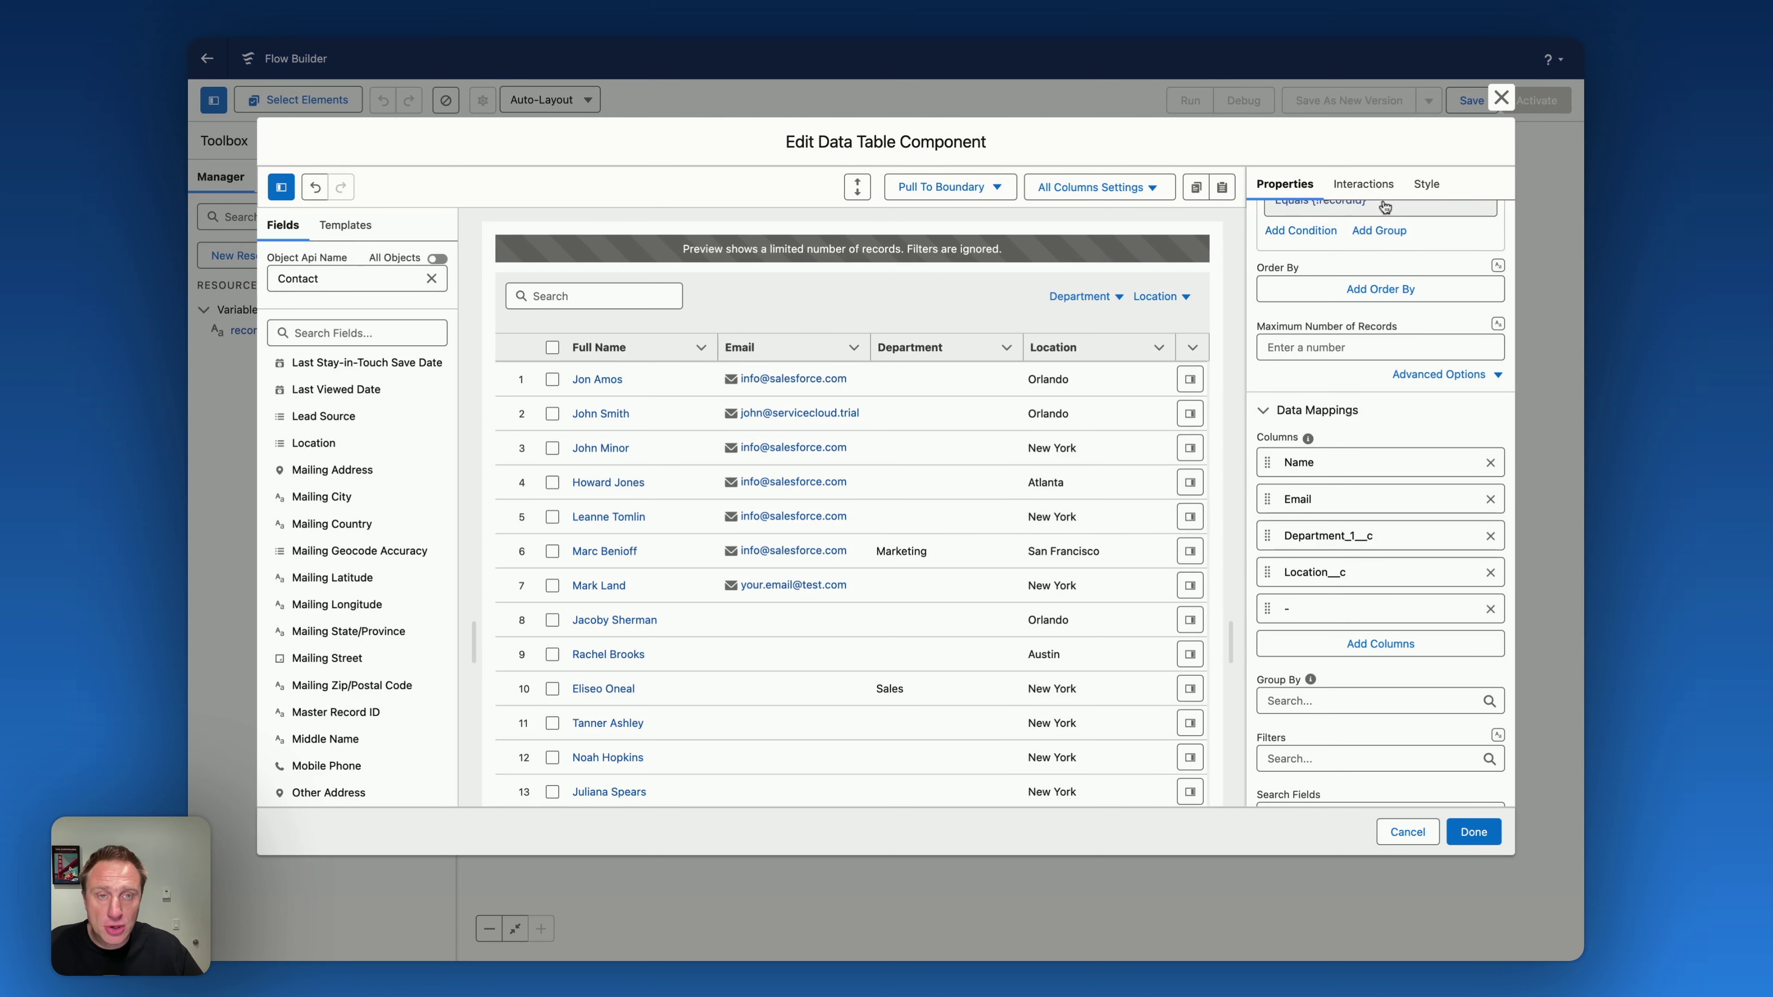
Add a row action interaction to the data table with target name panel and type Open Flow Panel.
left_click(1369, 187)
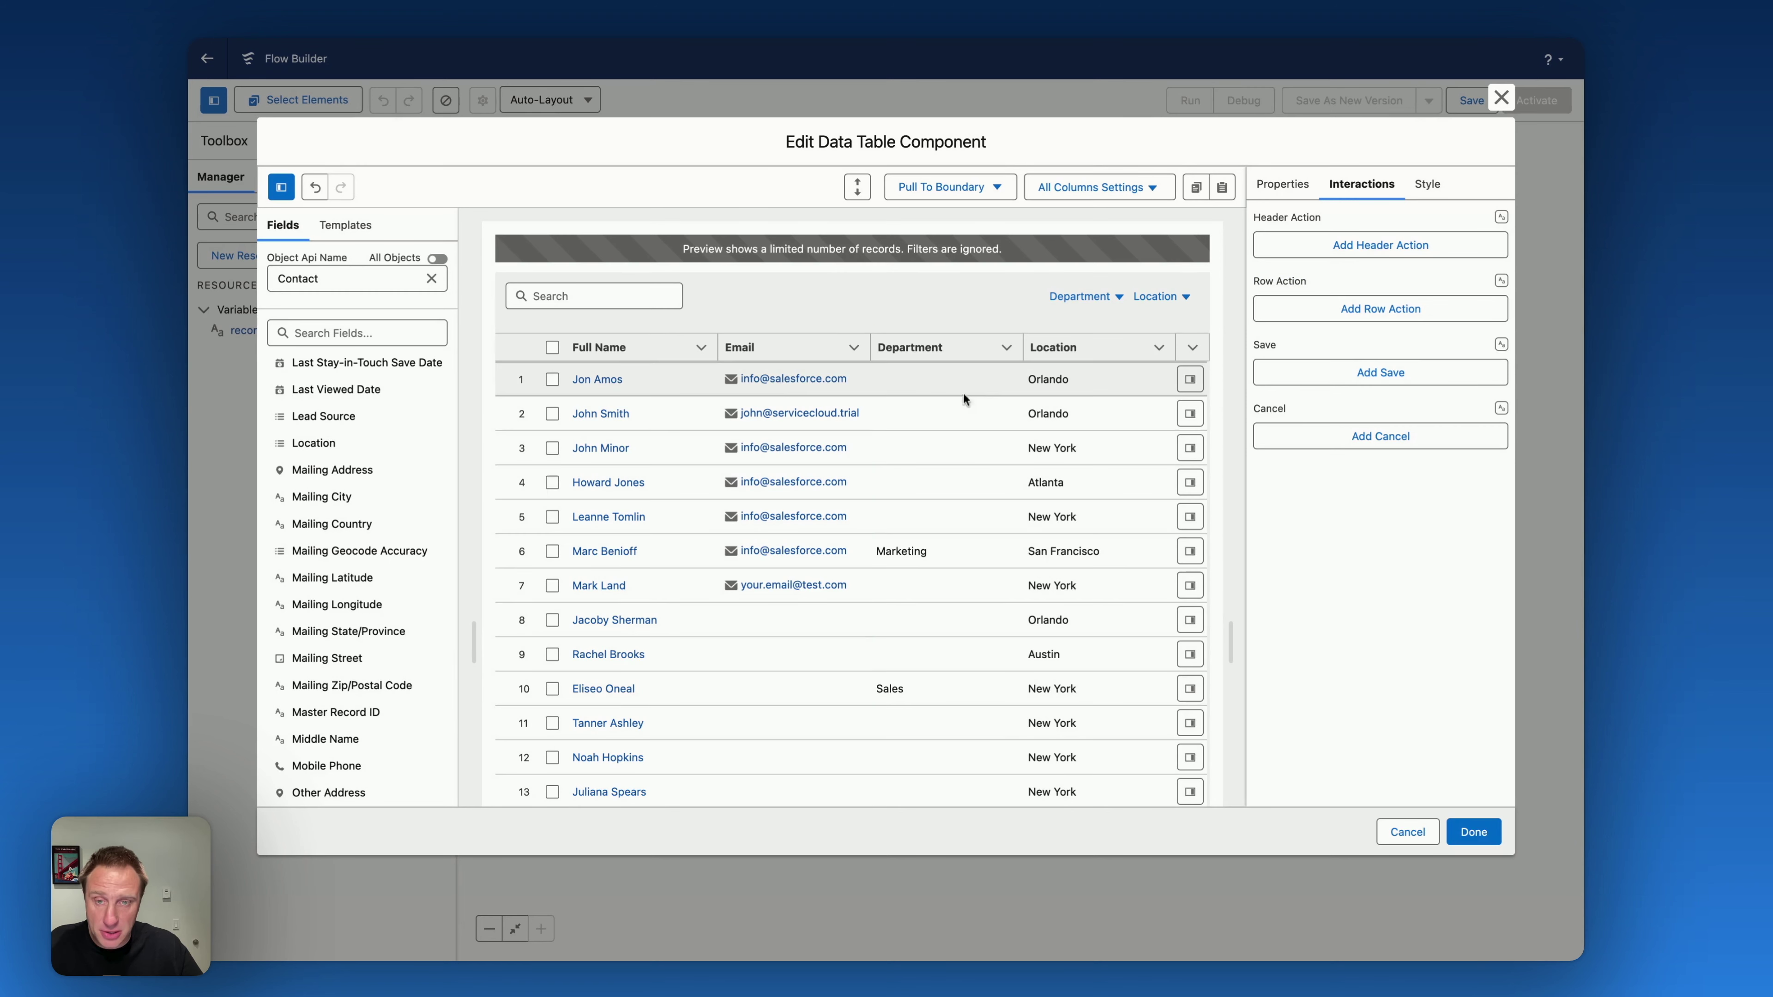
left_click(1348, 313)
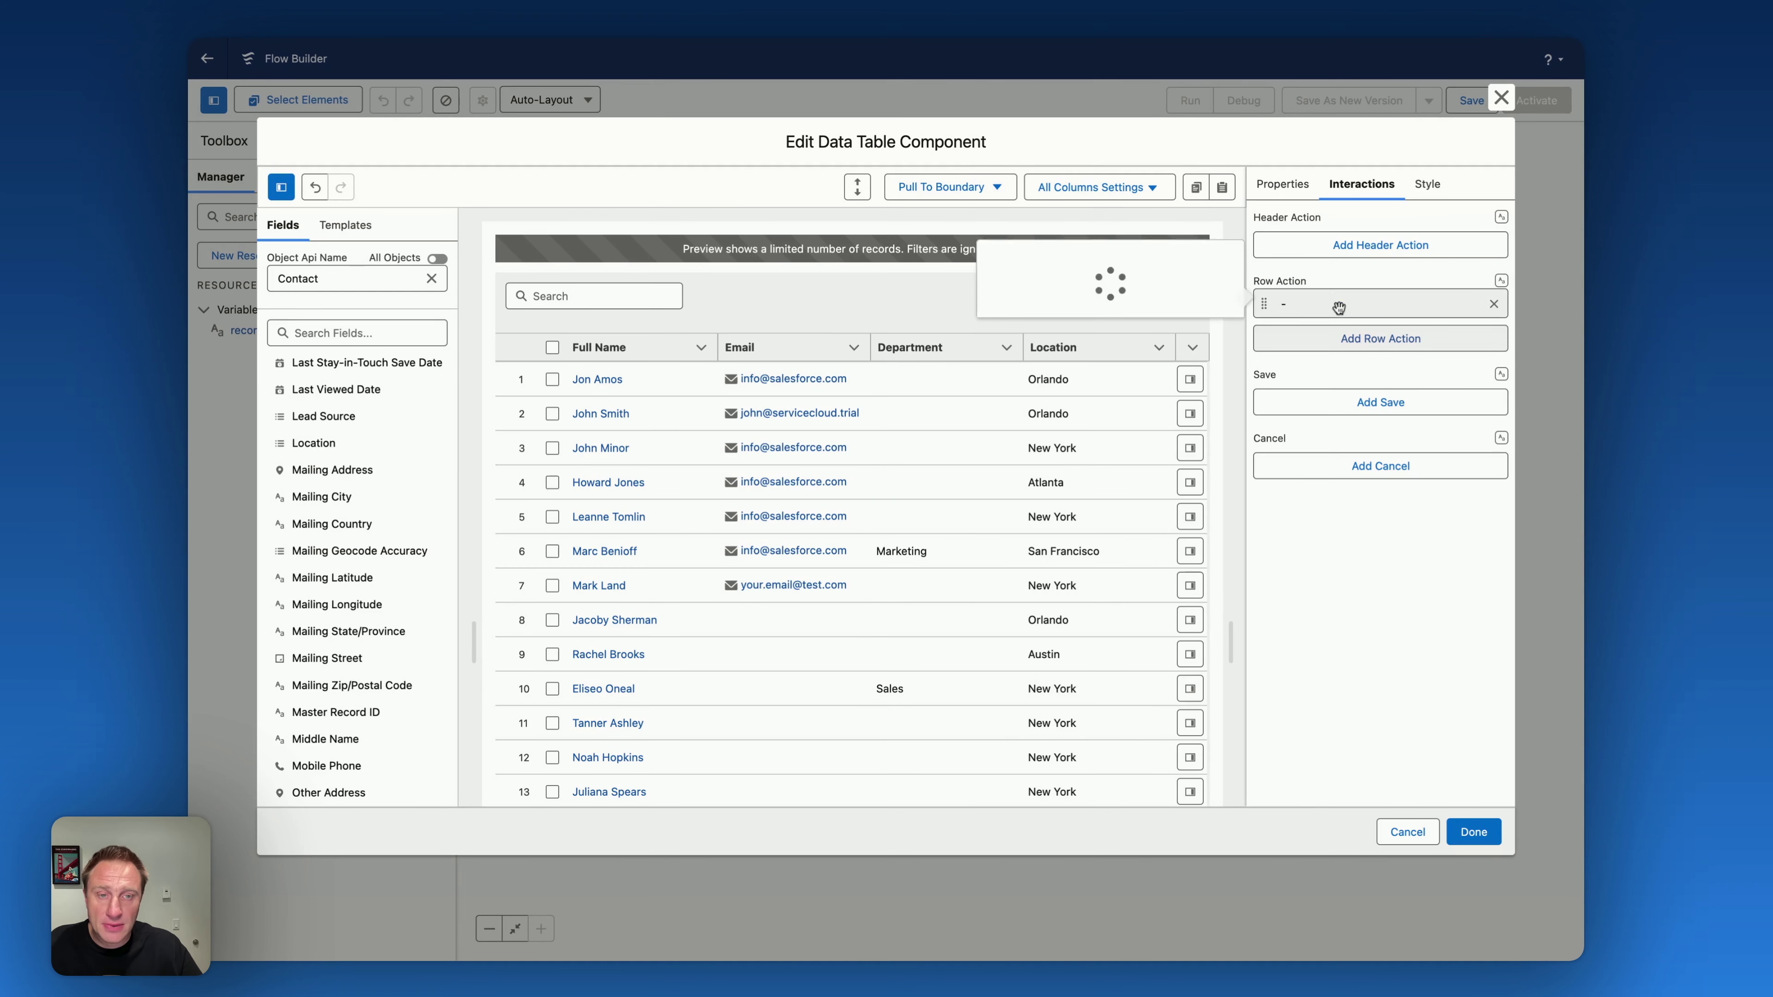
left_click(1088, 194)
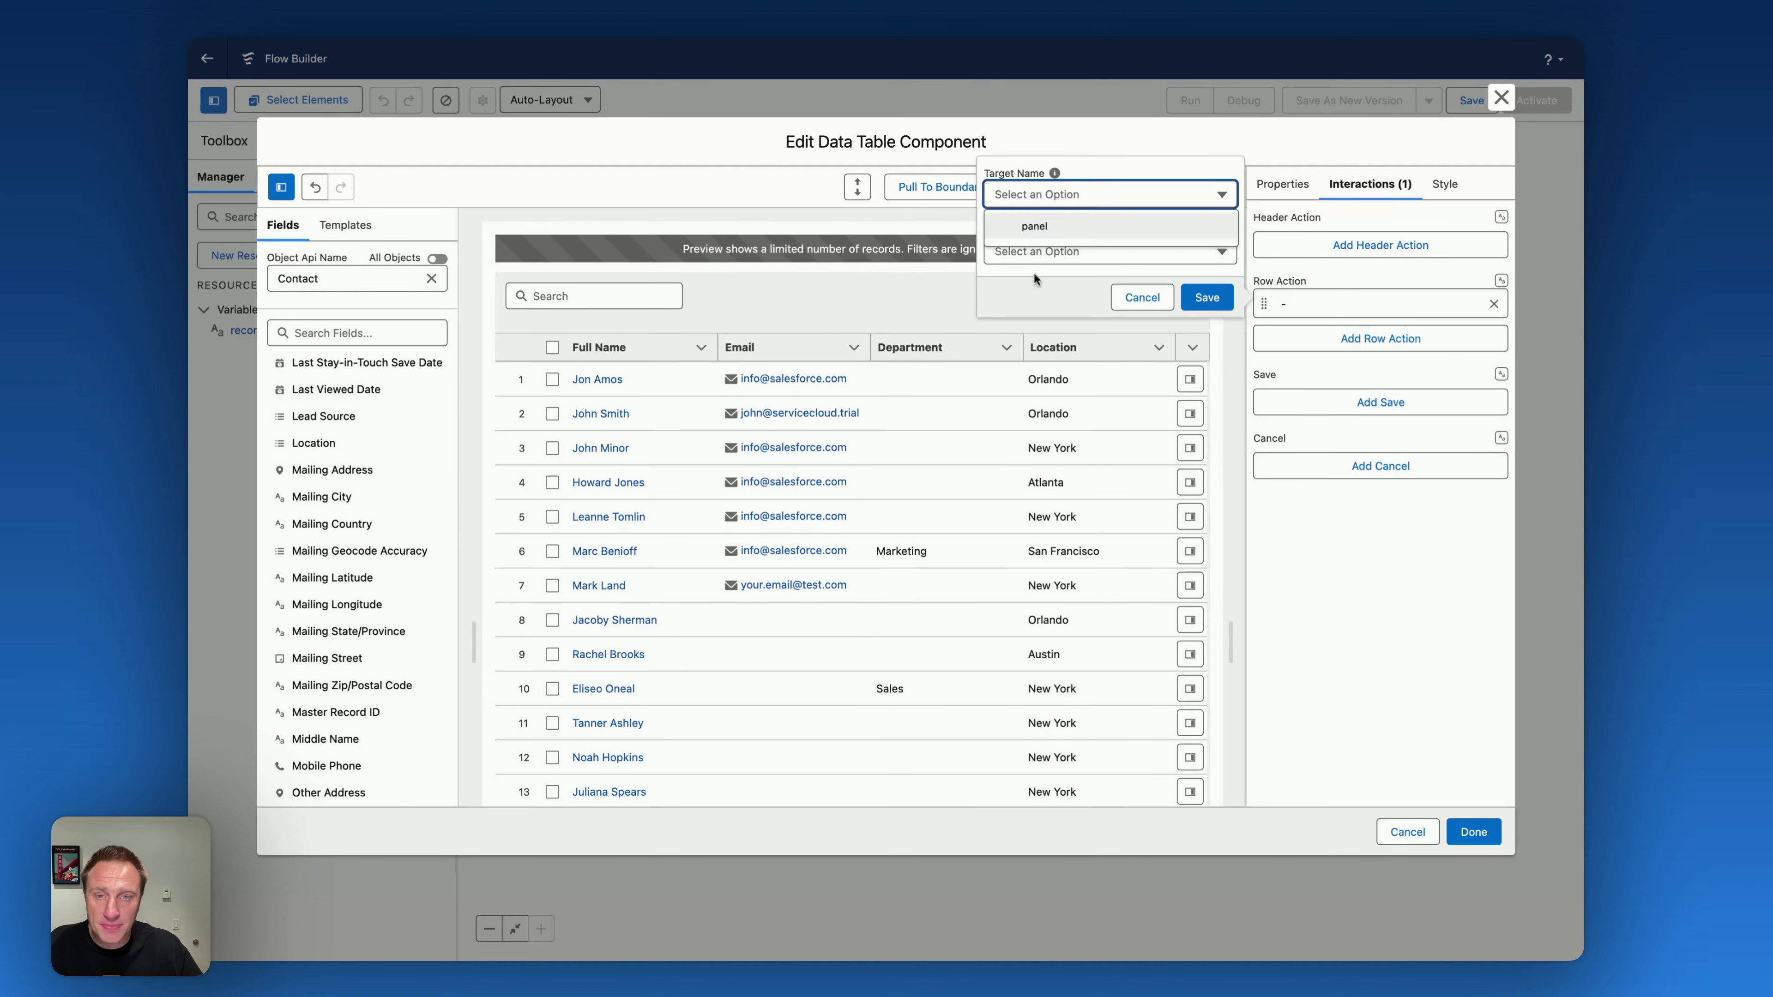
left_click(1046, 229)
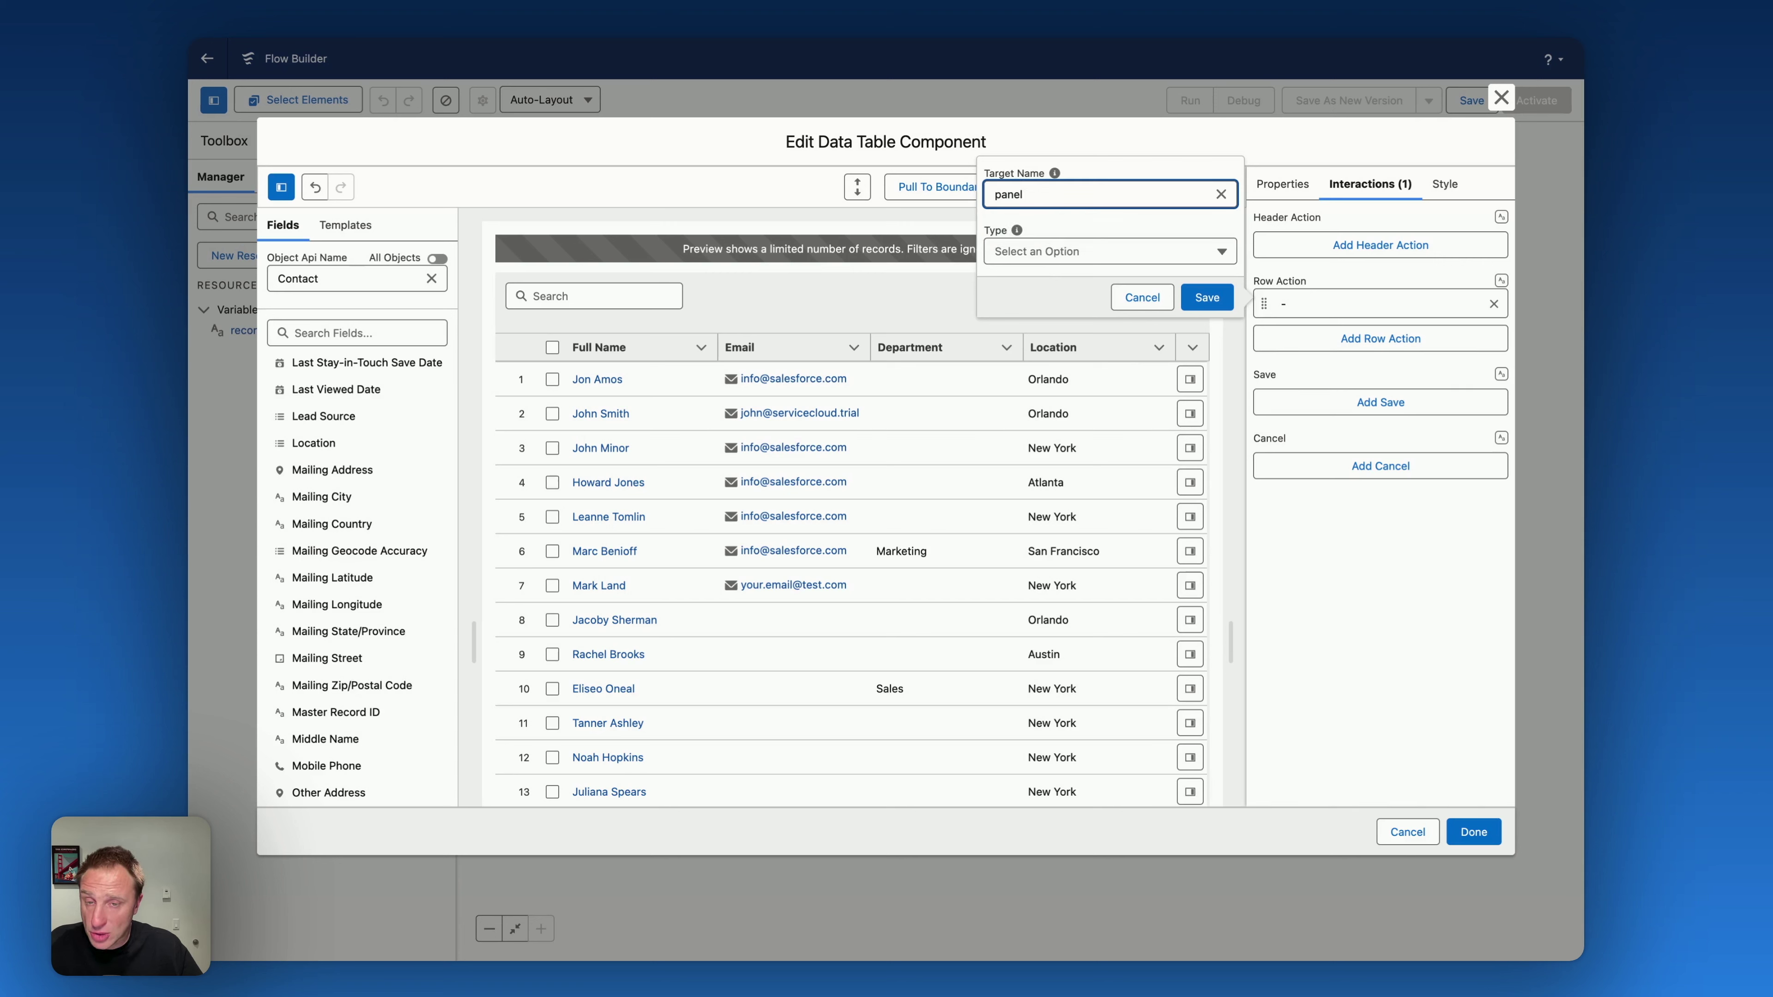
left_click(1042, 251)
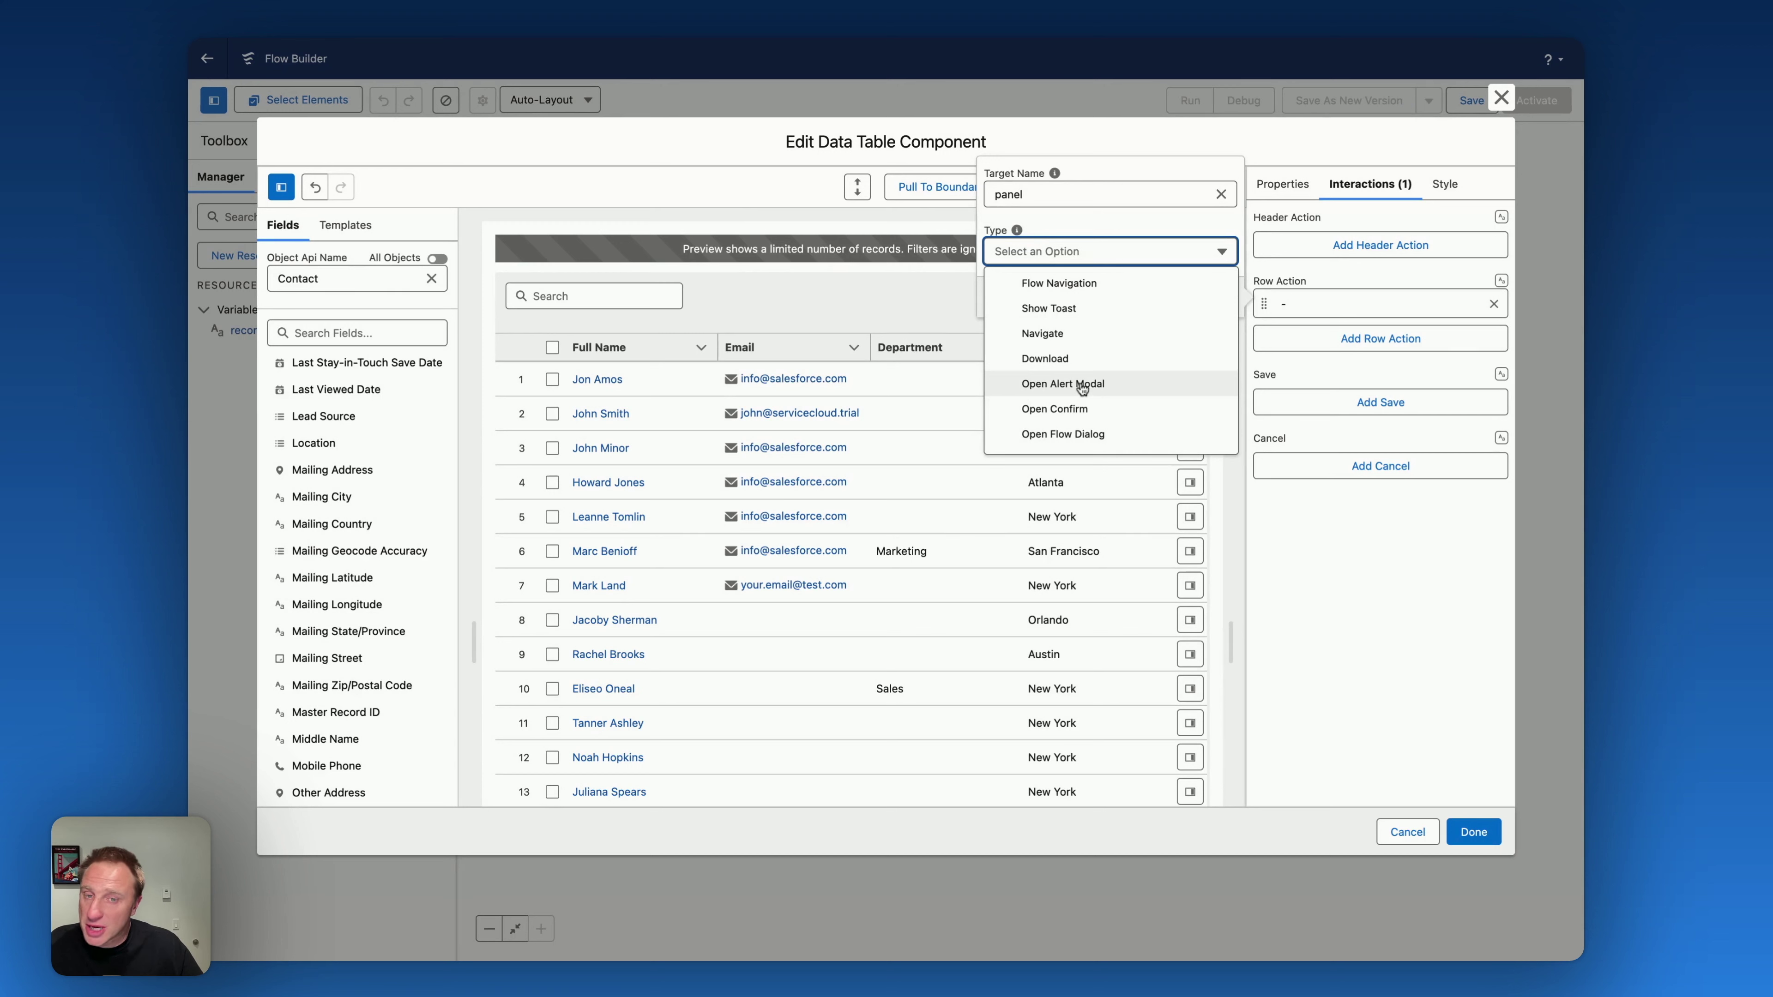
scroll(1082, 390, "down", 3)
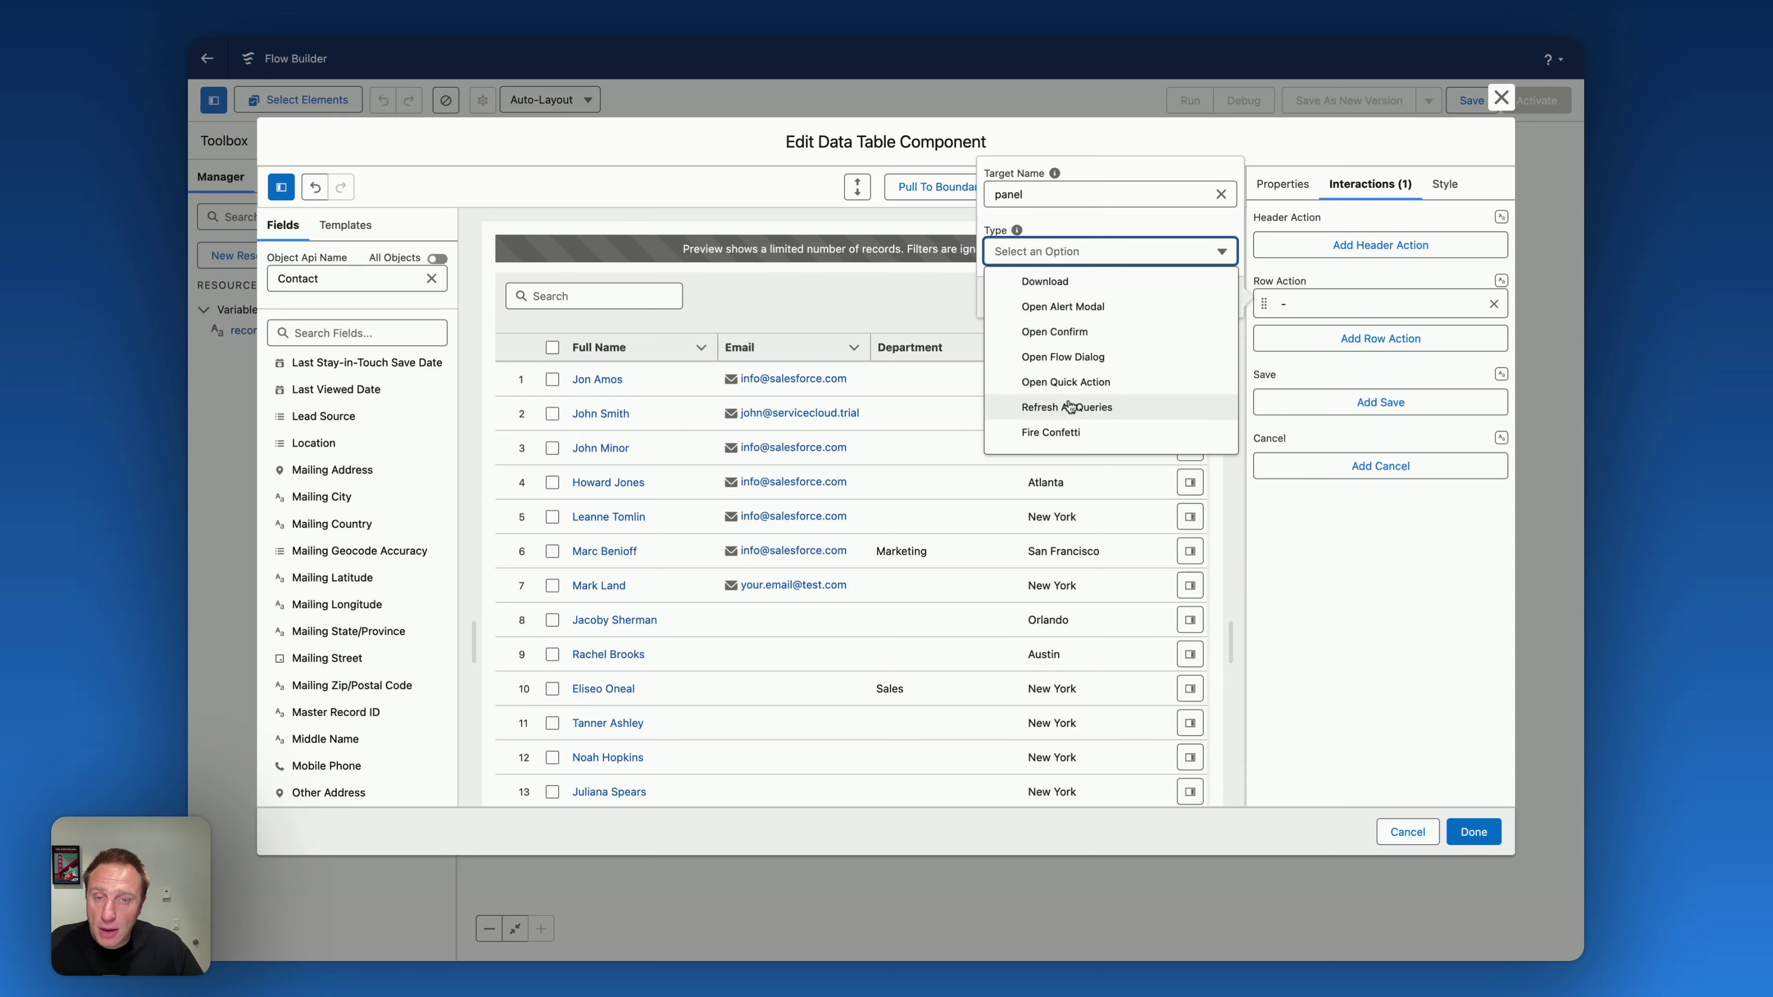
scroll(1099, 408, "down", 3)
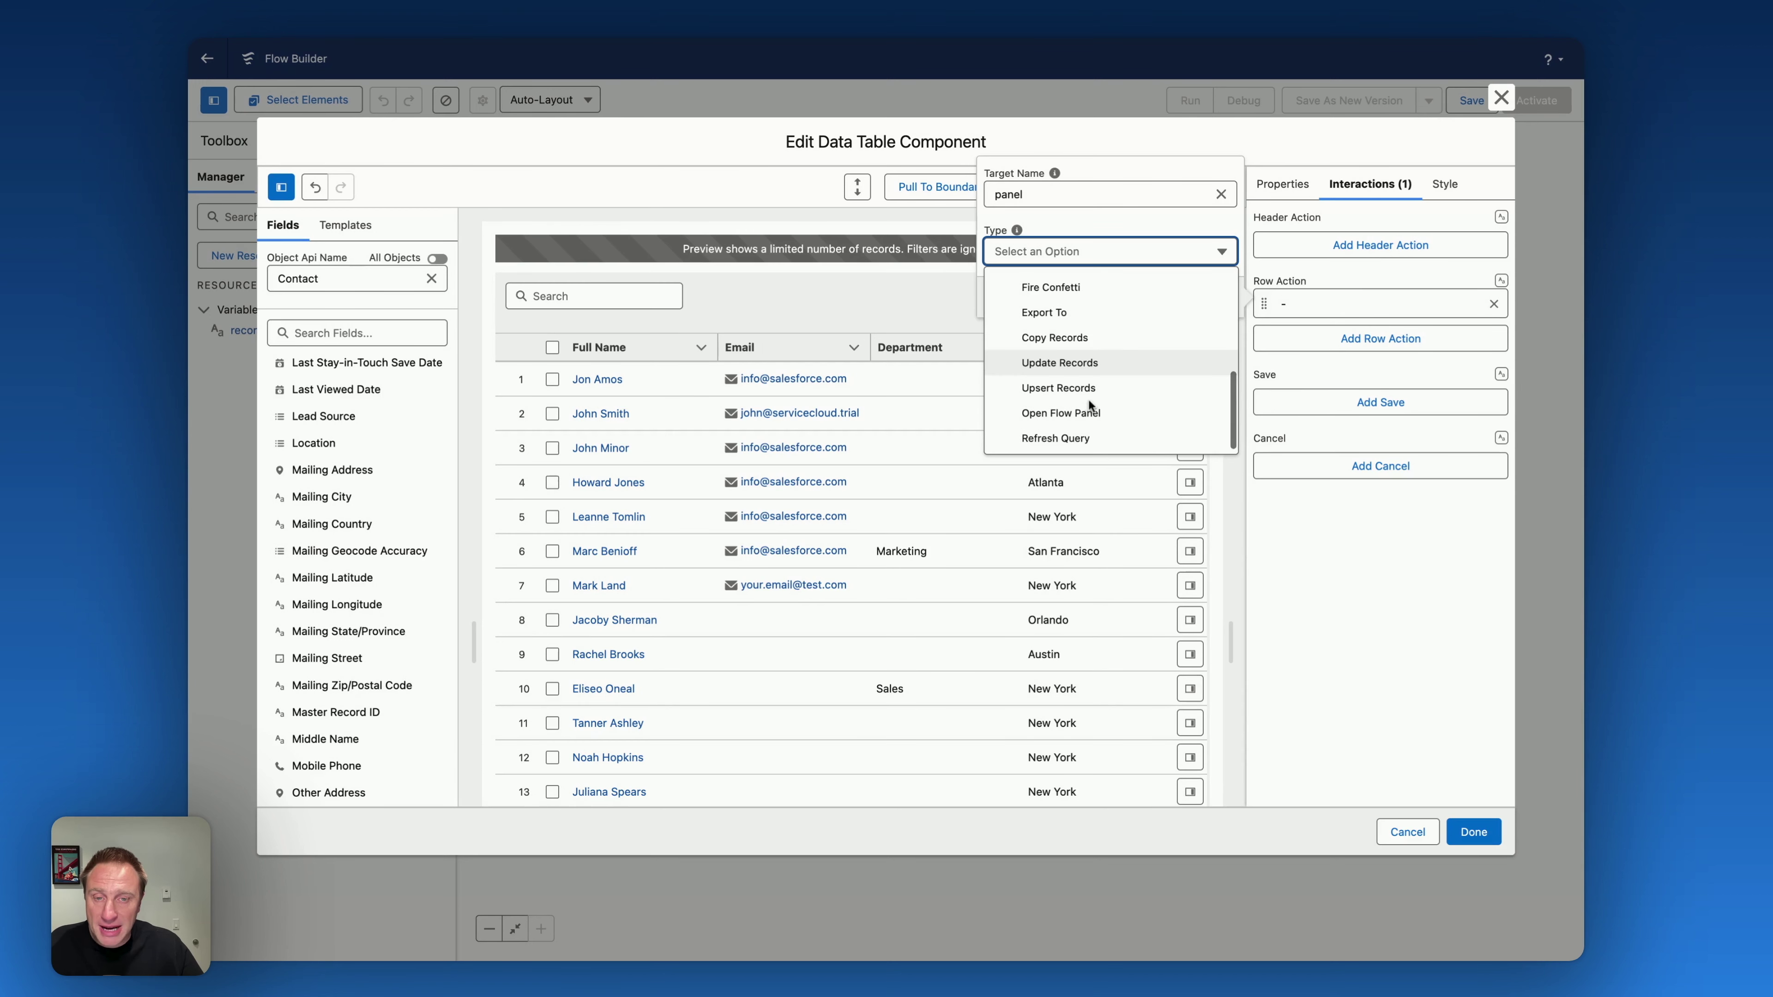
left_click(1057, 413)
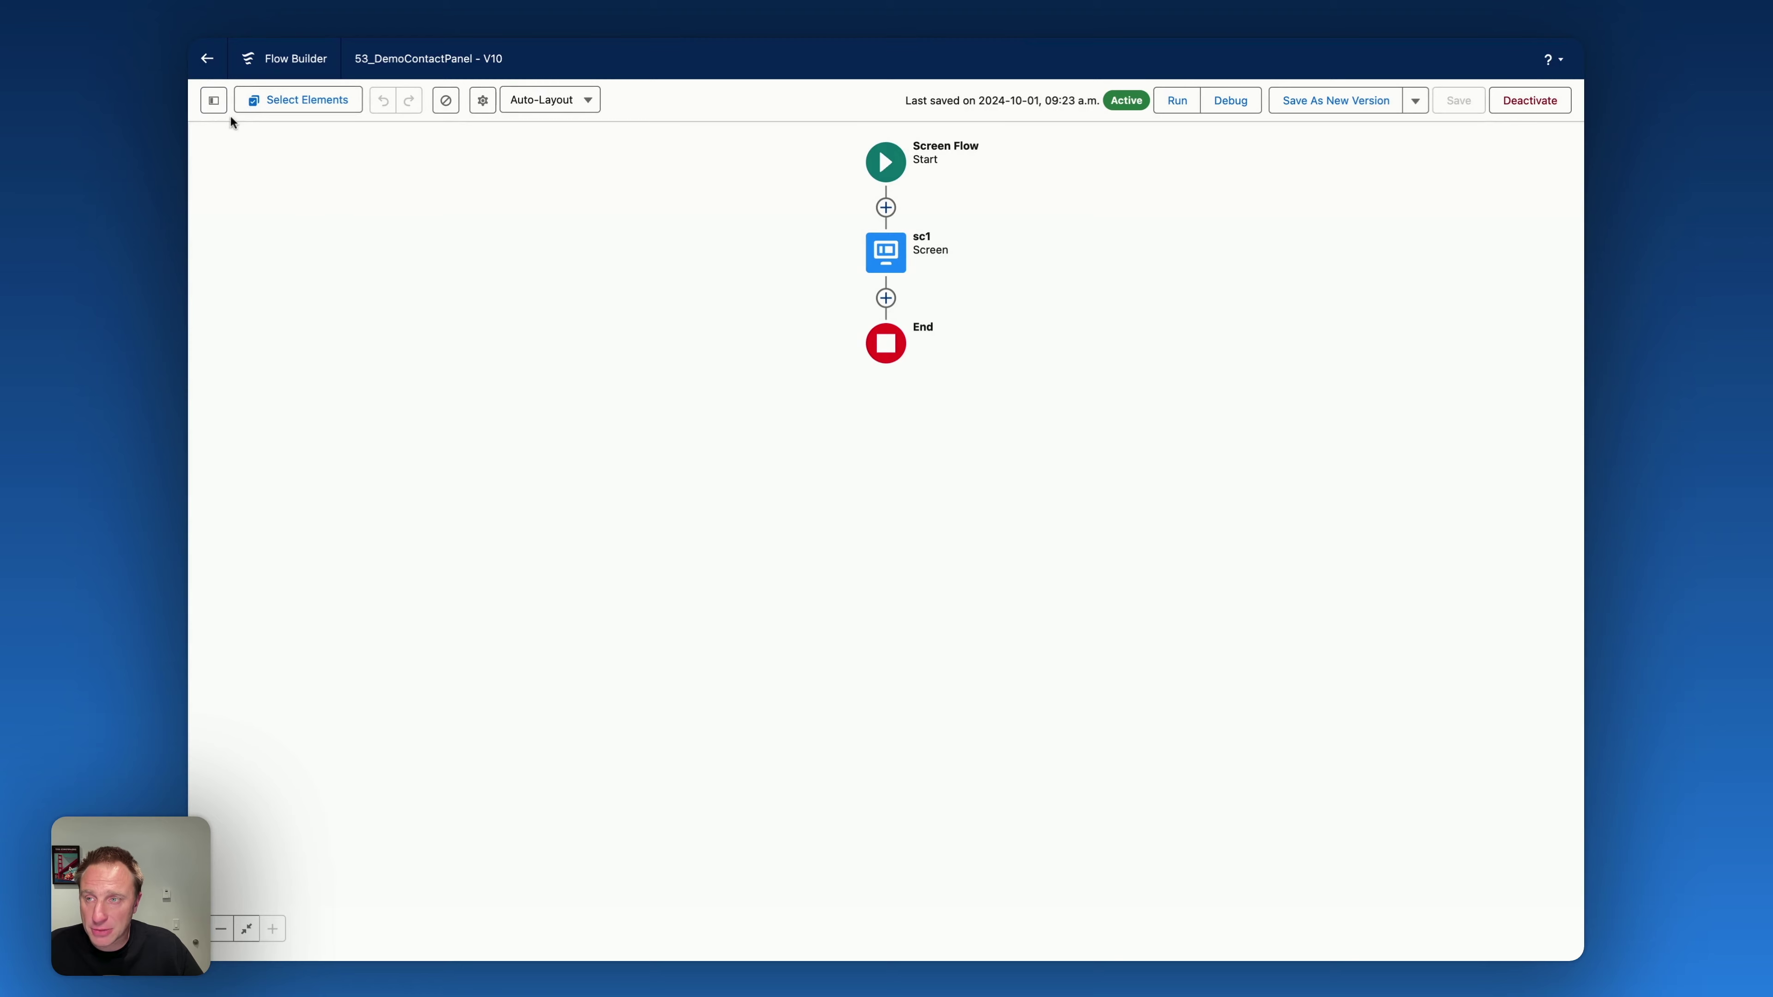
Examine the API name and settings of the input record variable in the 53_DemoContactPanel flow.
left_click(214, 99)
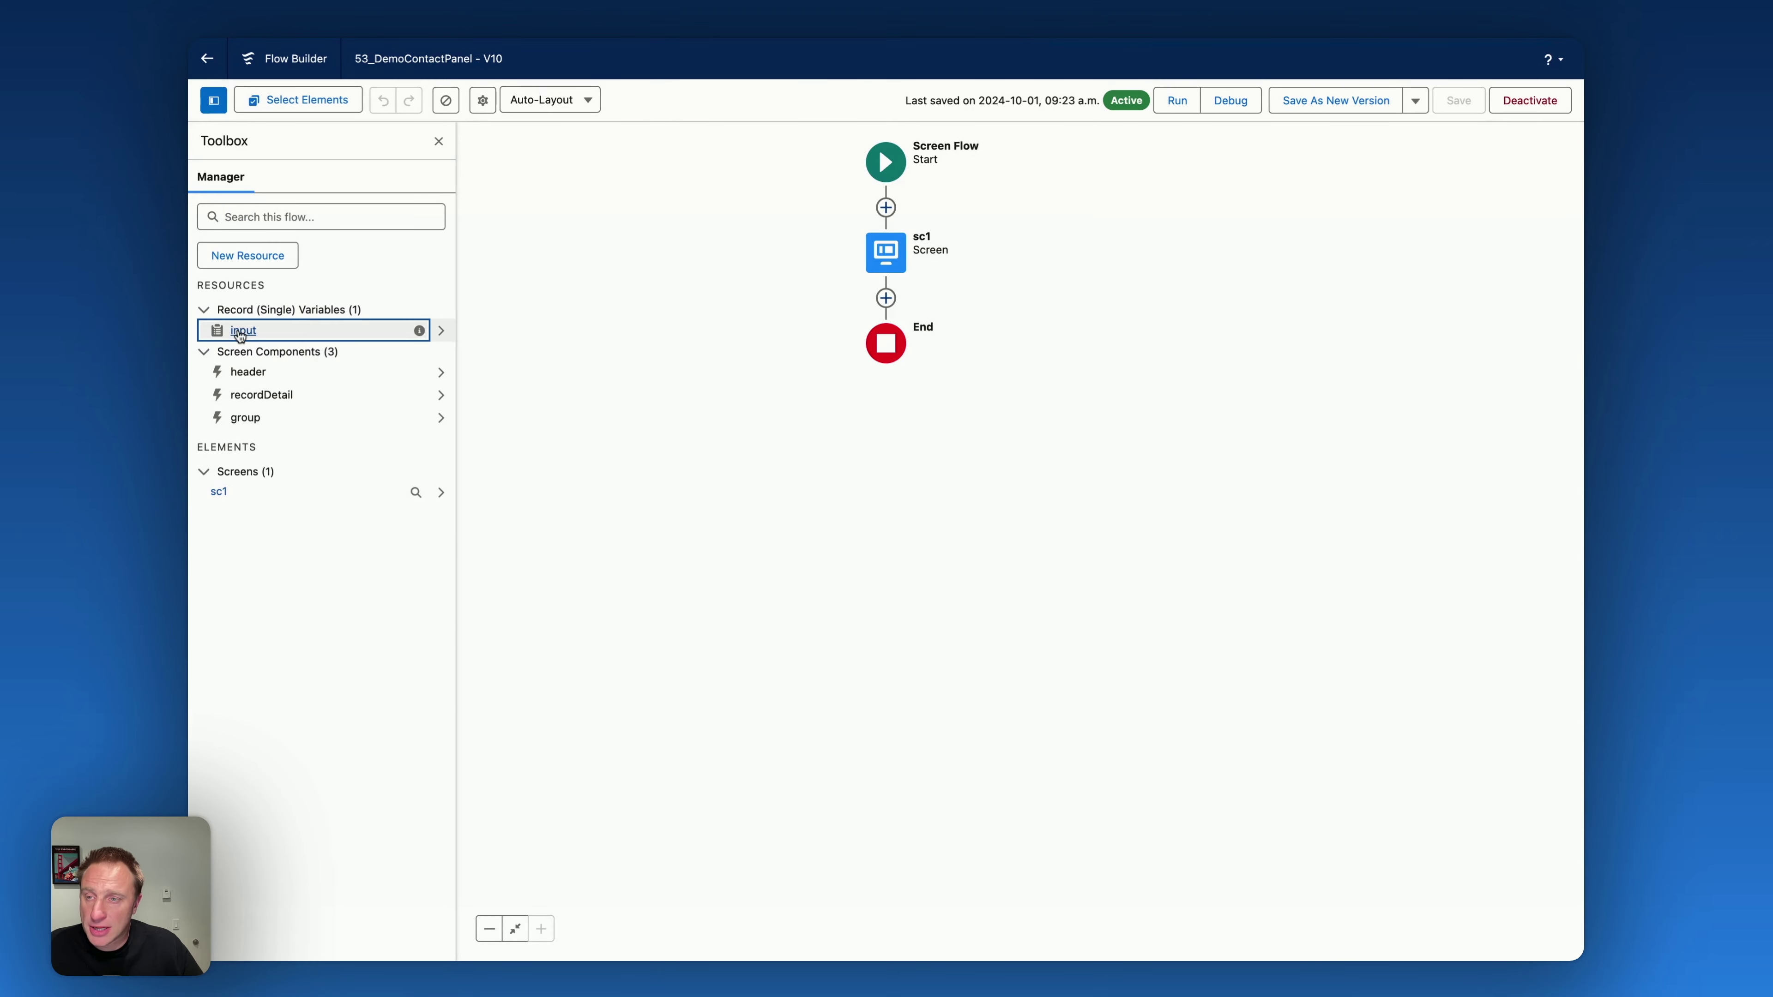
left_click(301, 332)
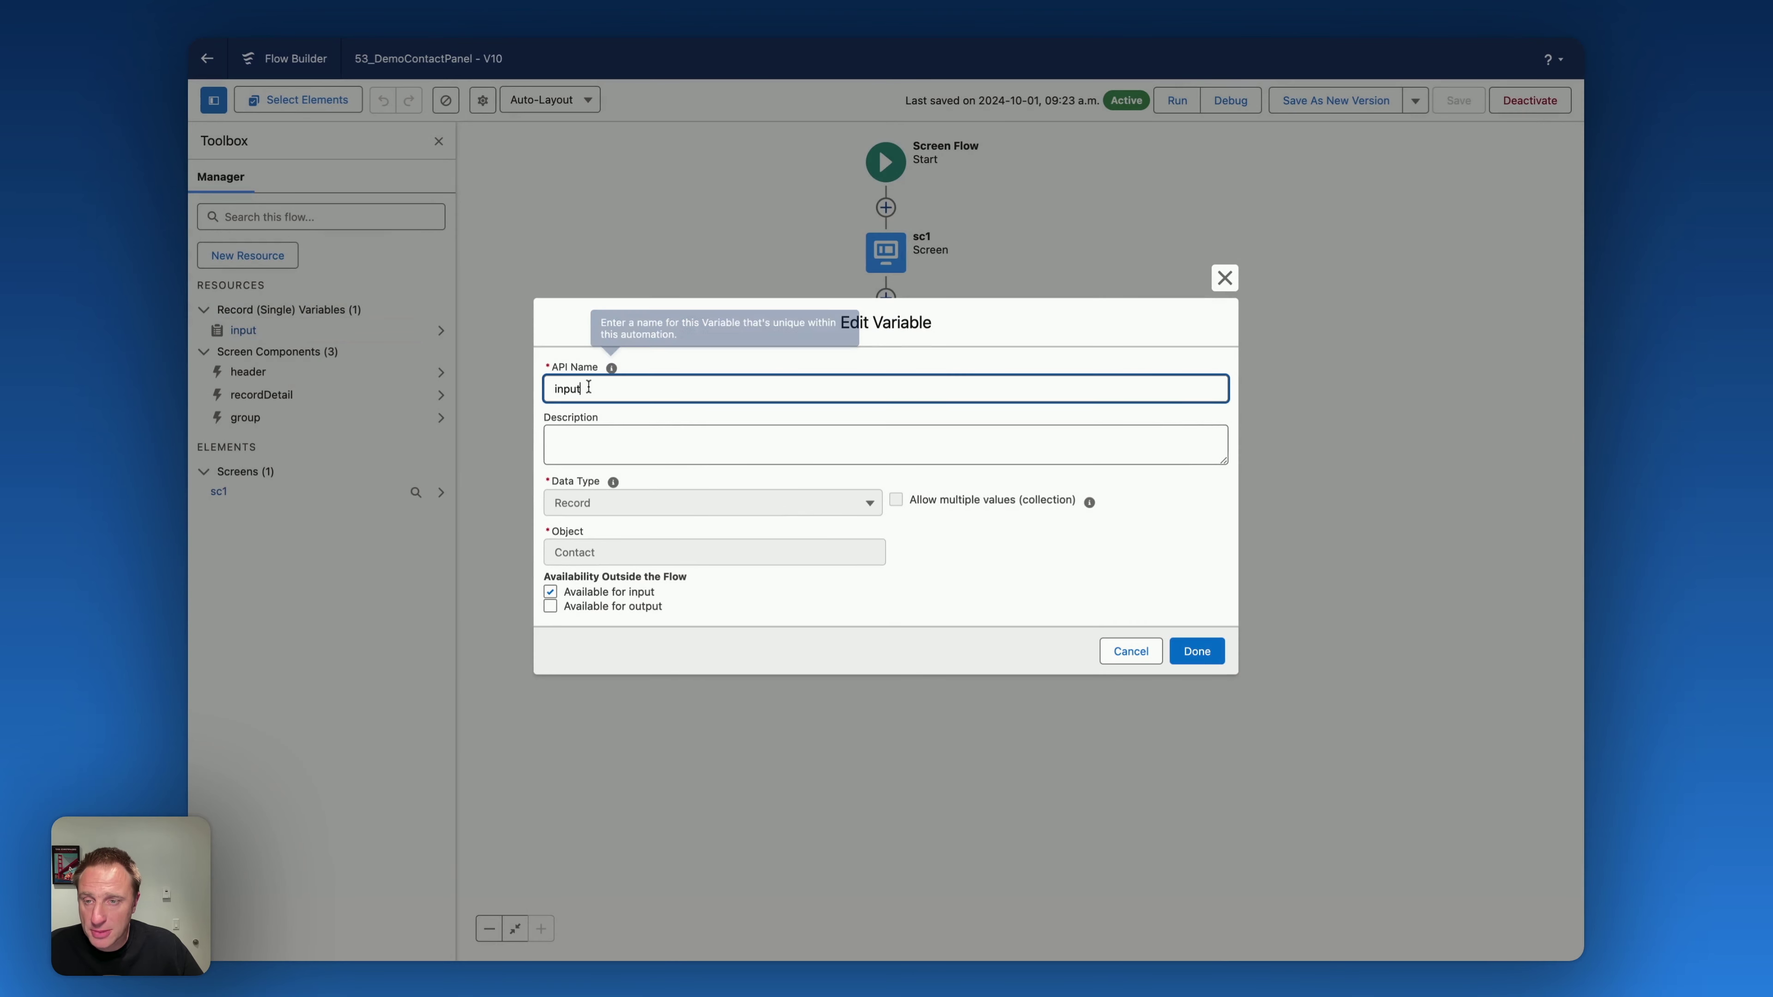
double_click(585, 389)
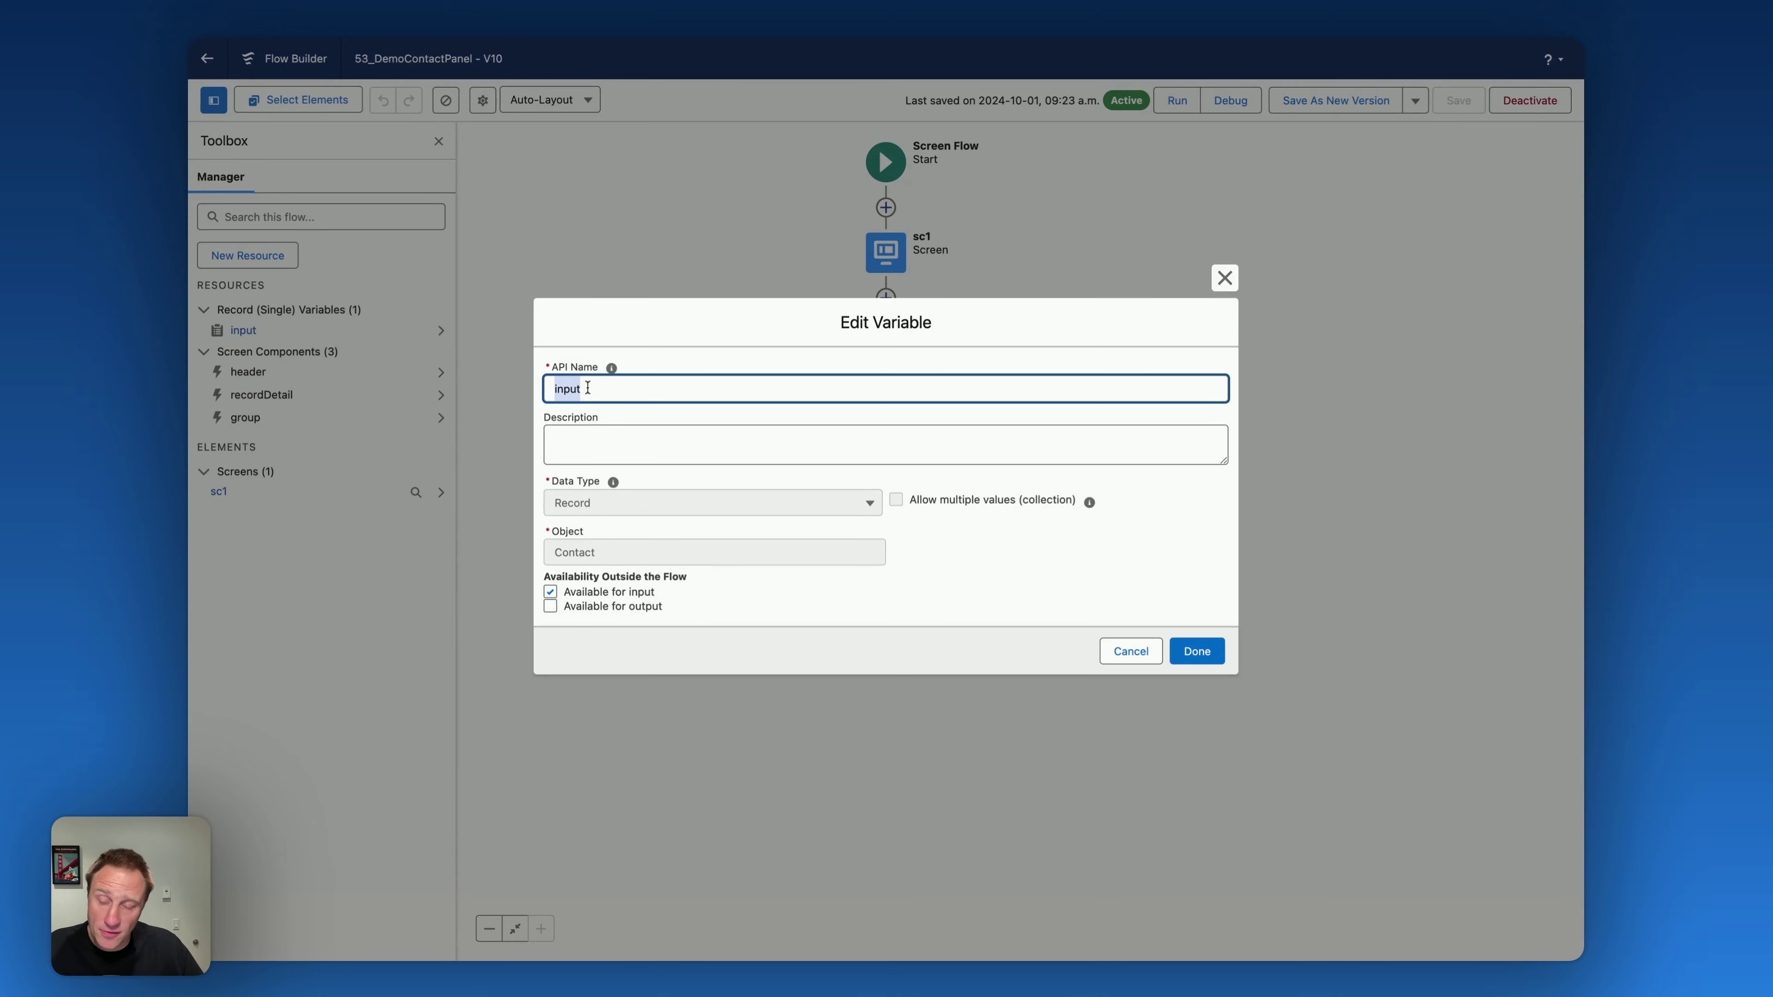
Leave the variable unchanged and set the flow panel's input variable name to input with value Record: Contact ID.
left_click(1131, 651)
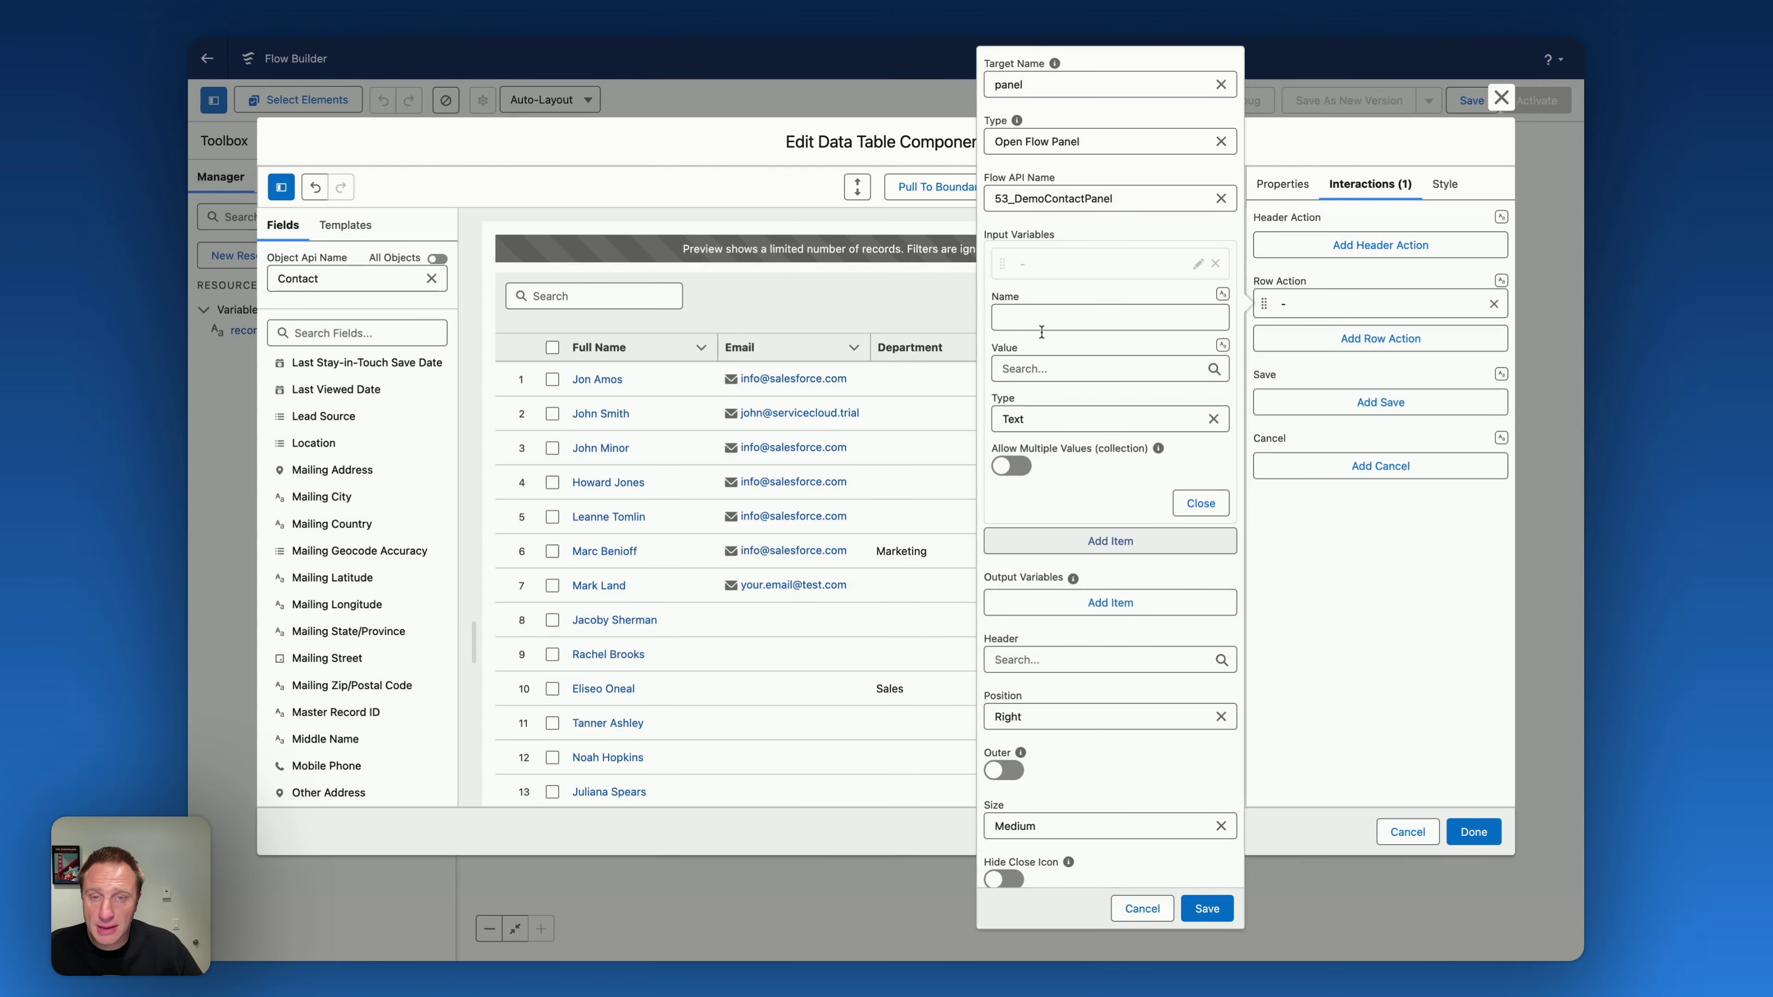
left_click(1033, 319)
type("ut")
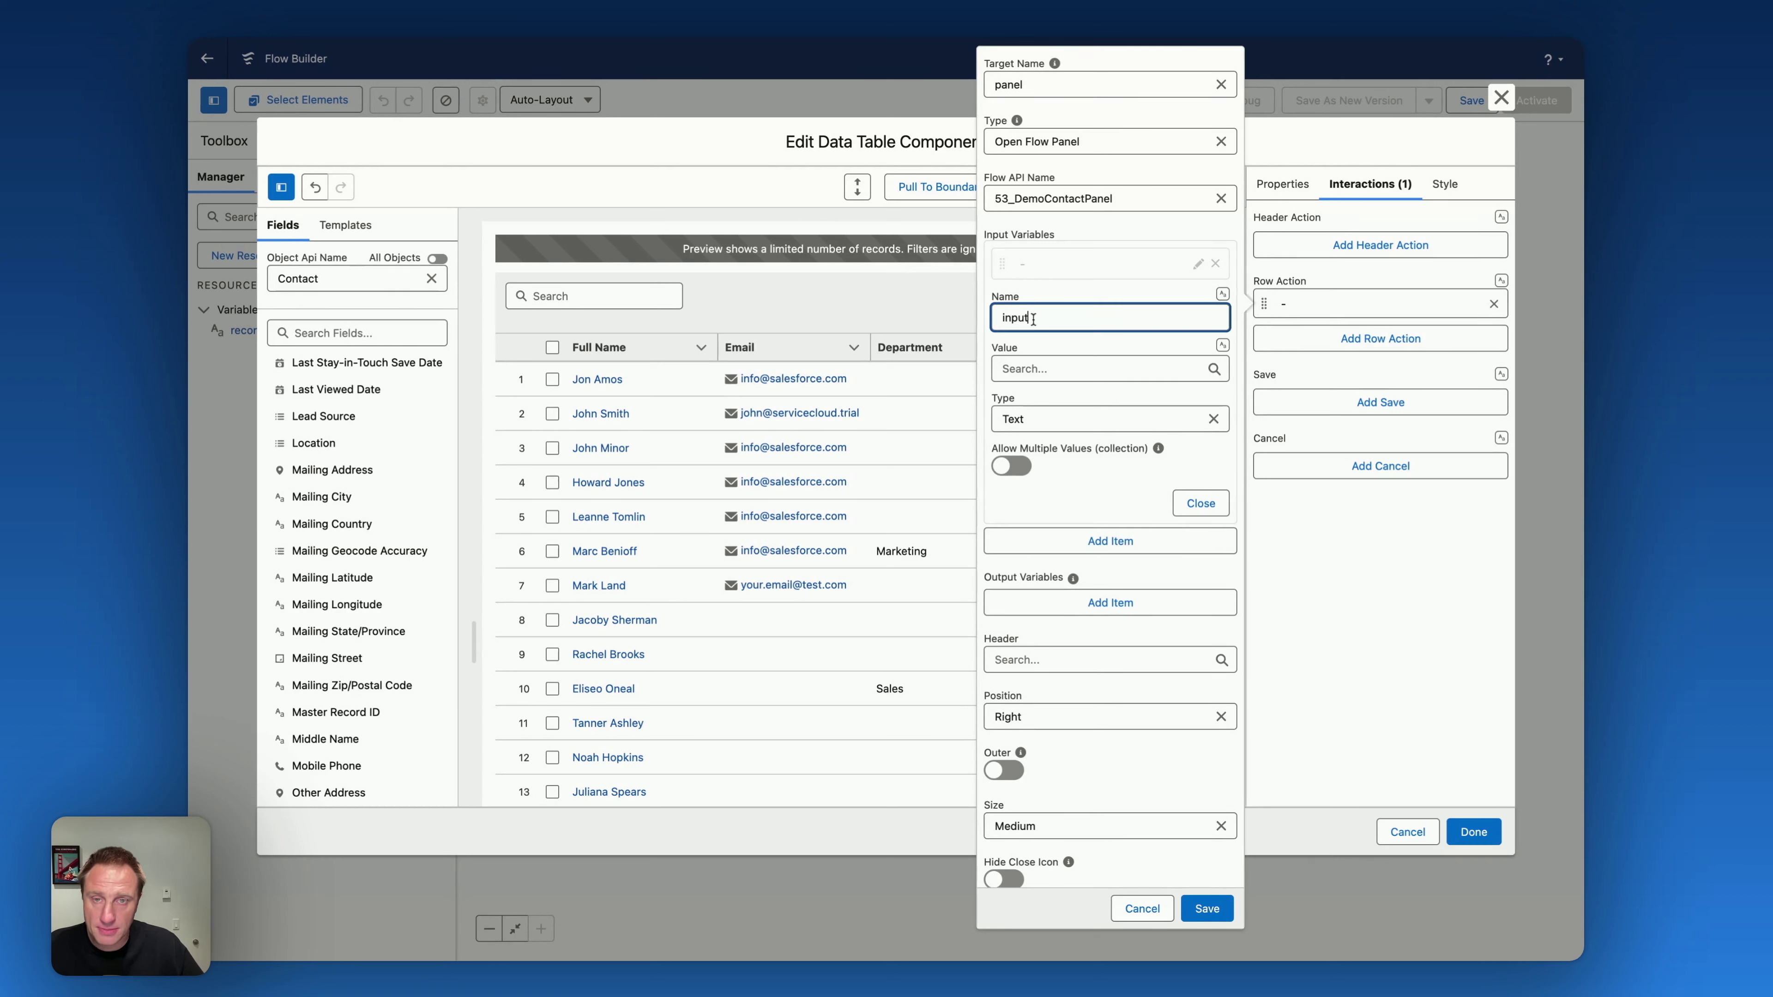
left_click(1033, 367)
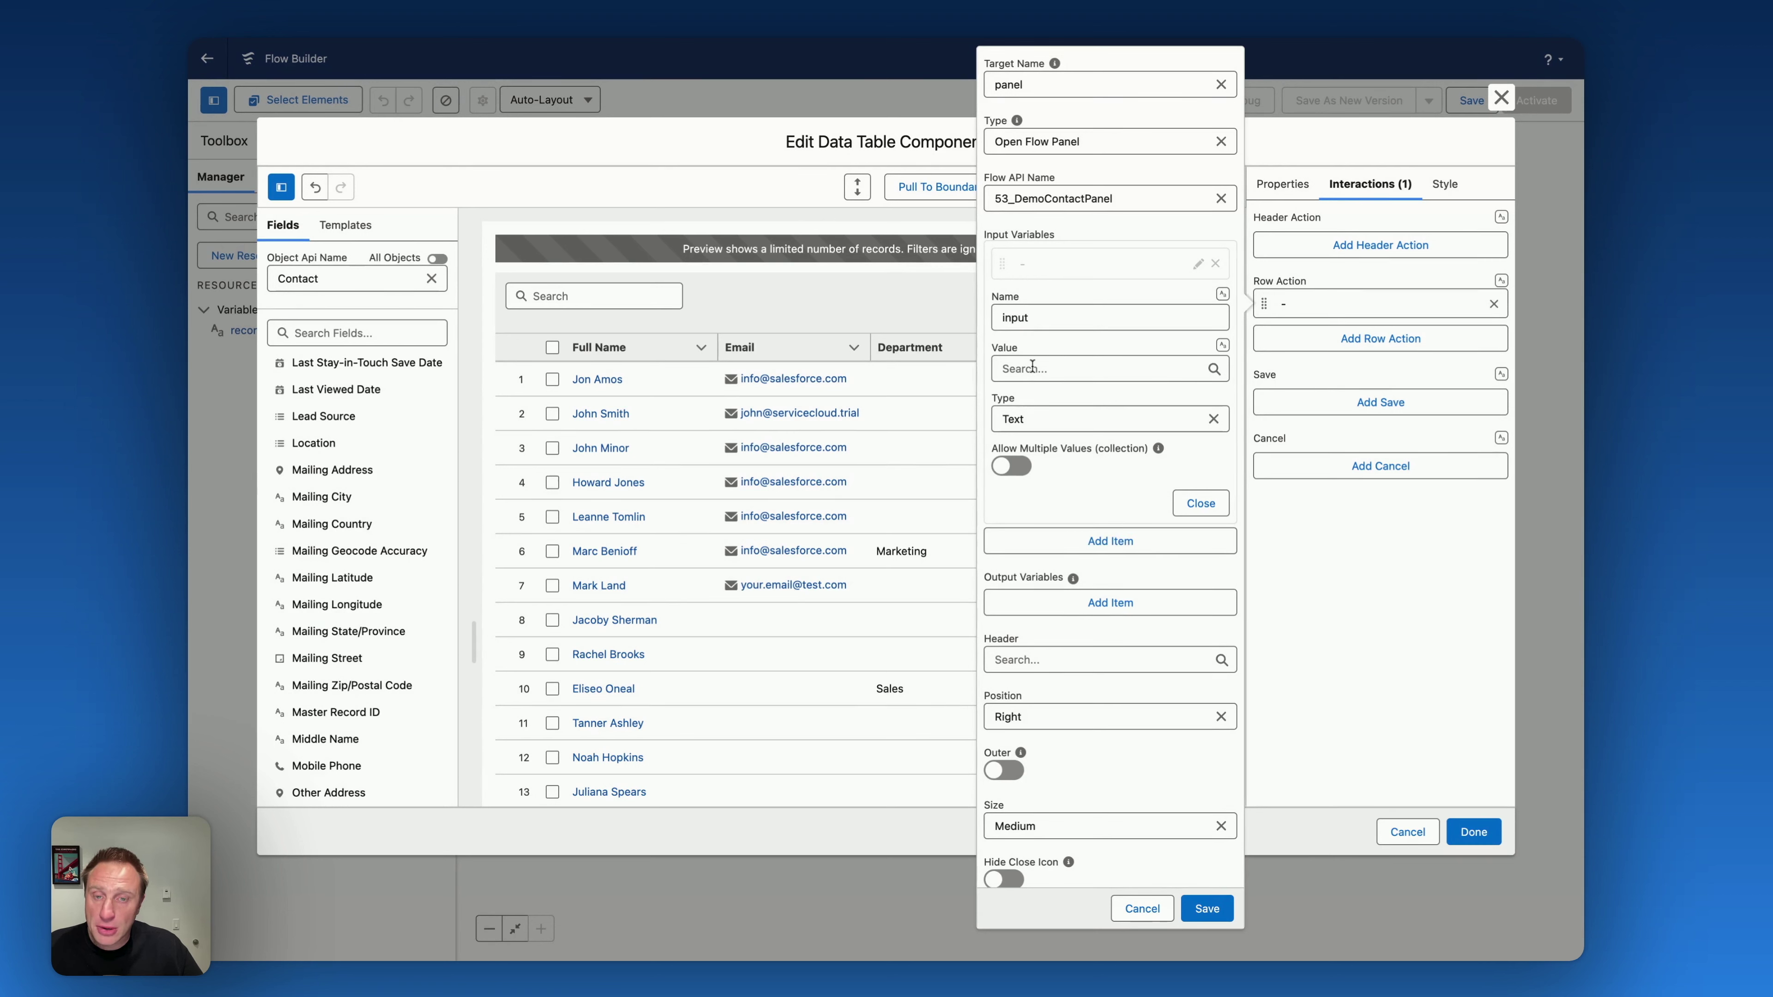
left_click(1032, 366)
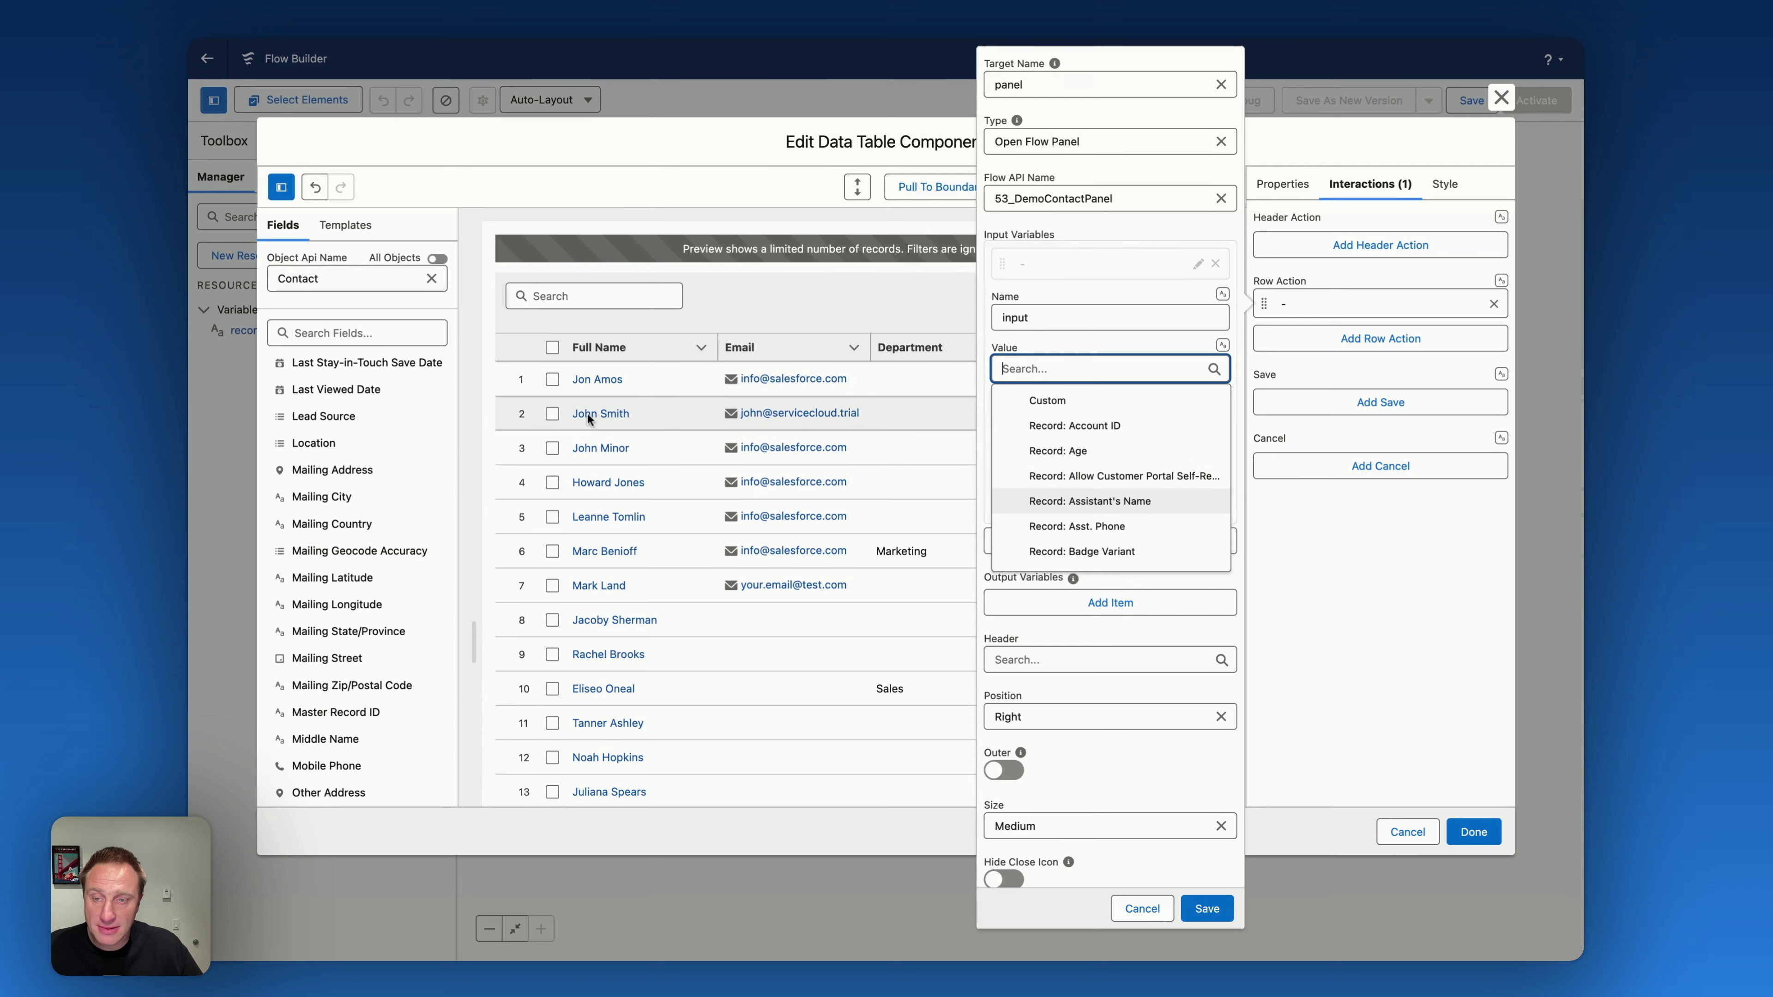
scroll(1080, 496, "down", 5)
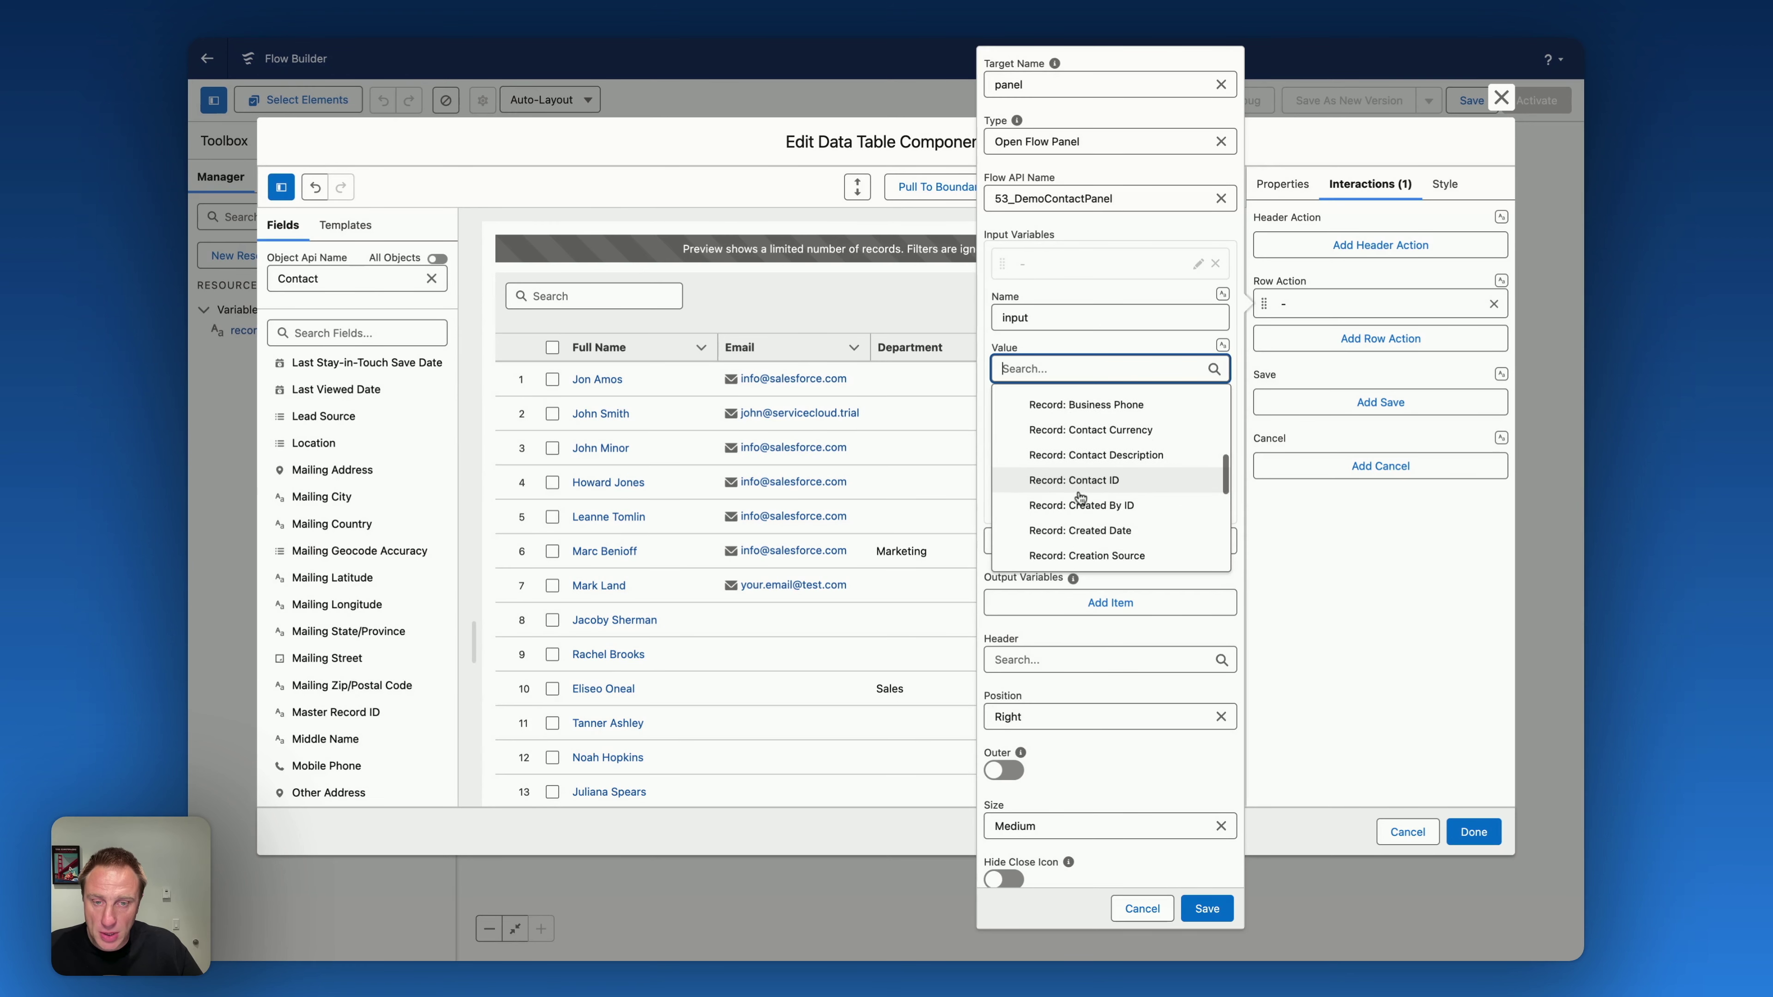
left_click(1072, 404)
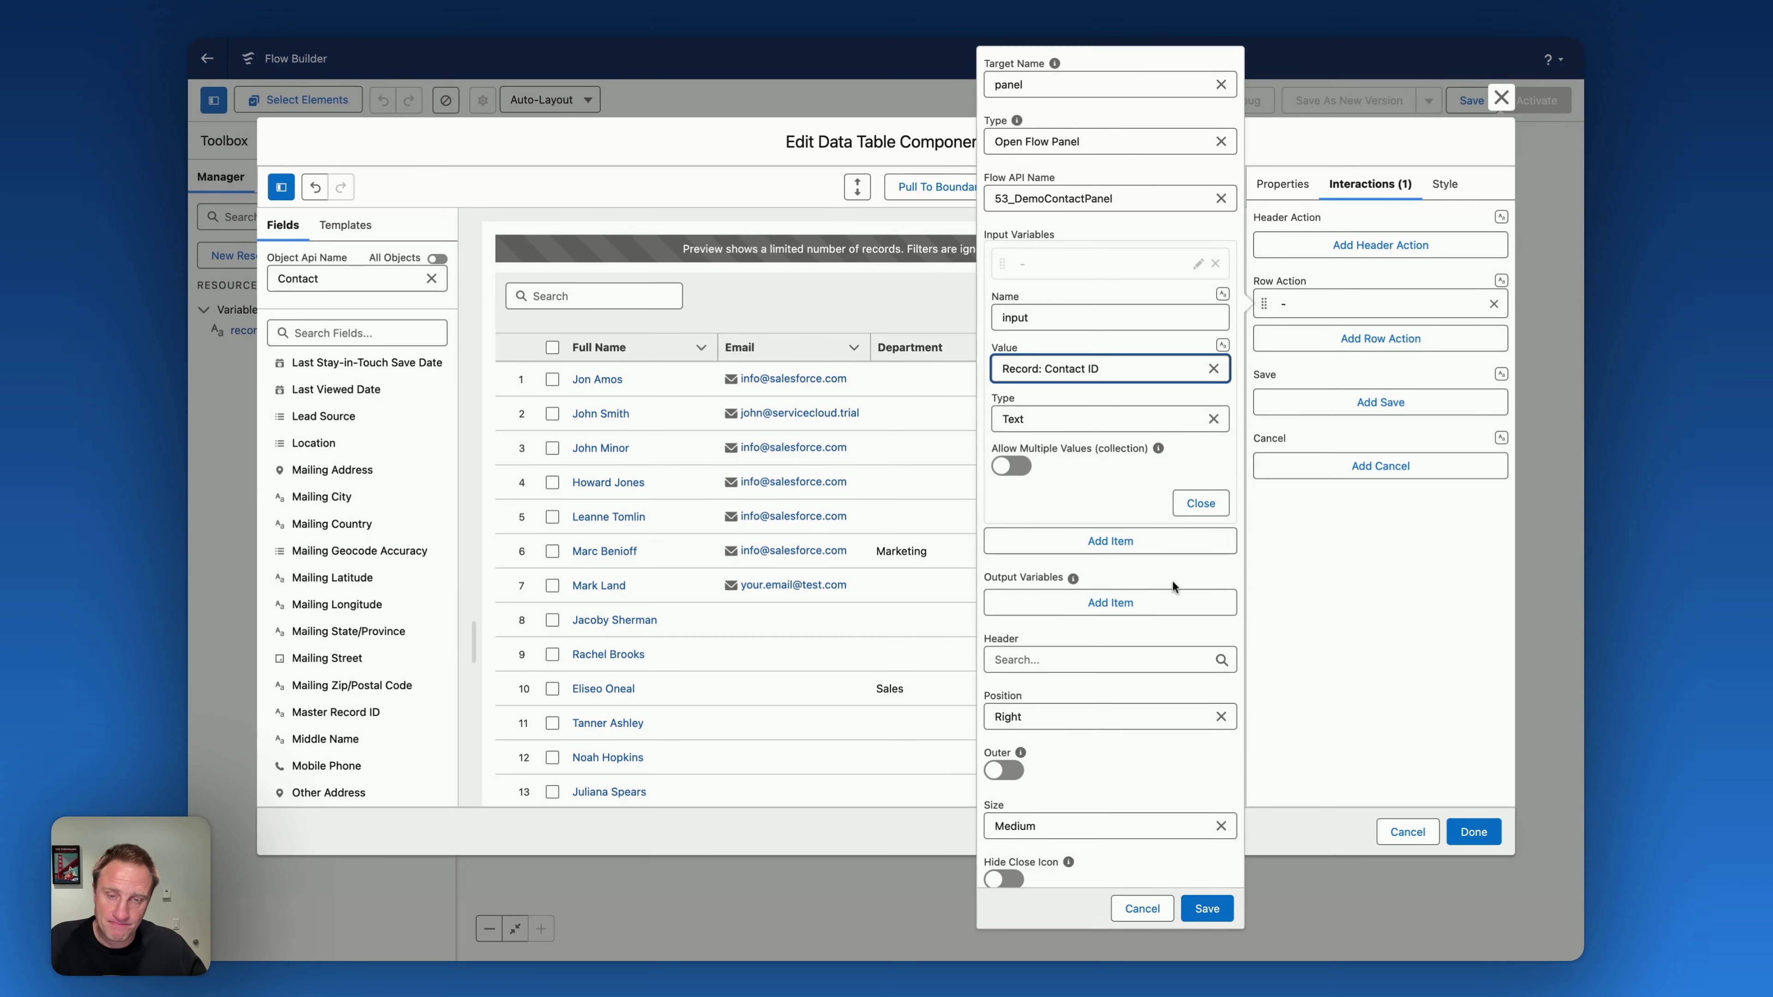
Set the flow panel's header to Record: Full Name.
scroll(1081, 504, "down", 4)
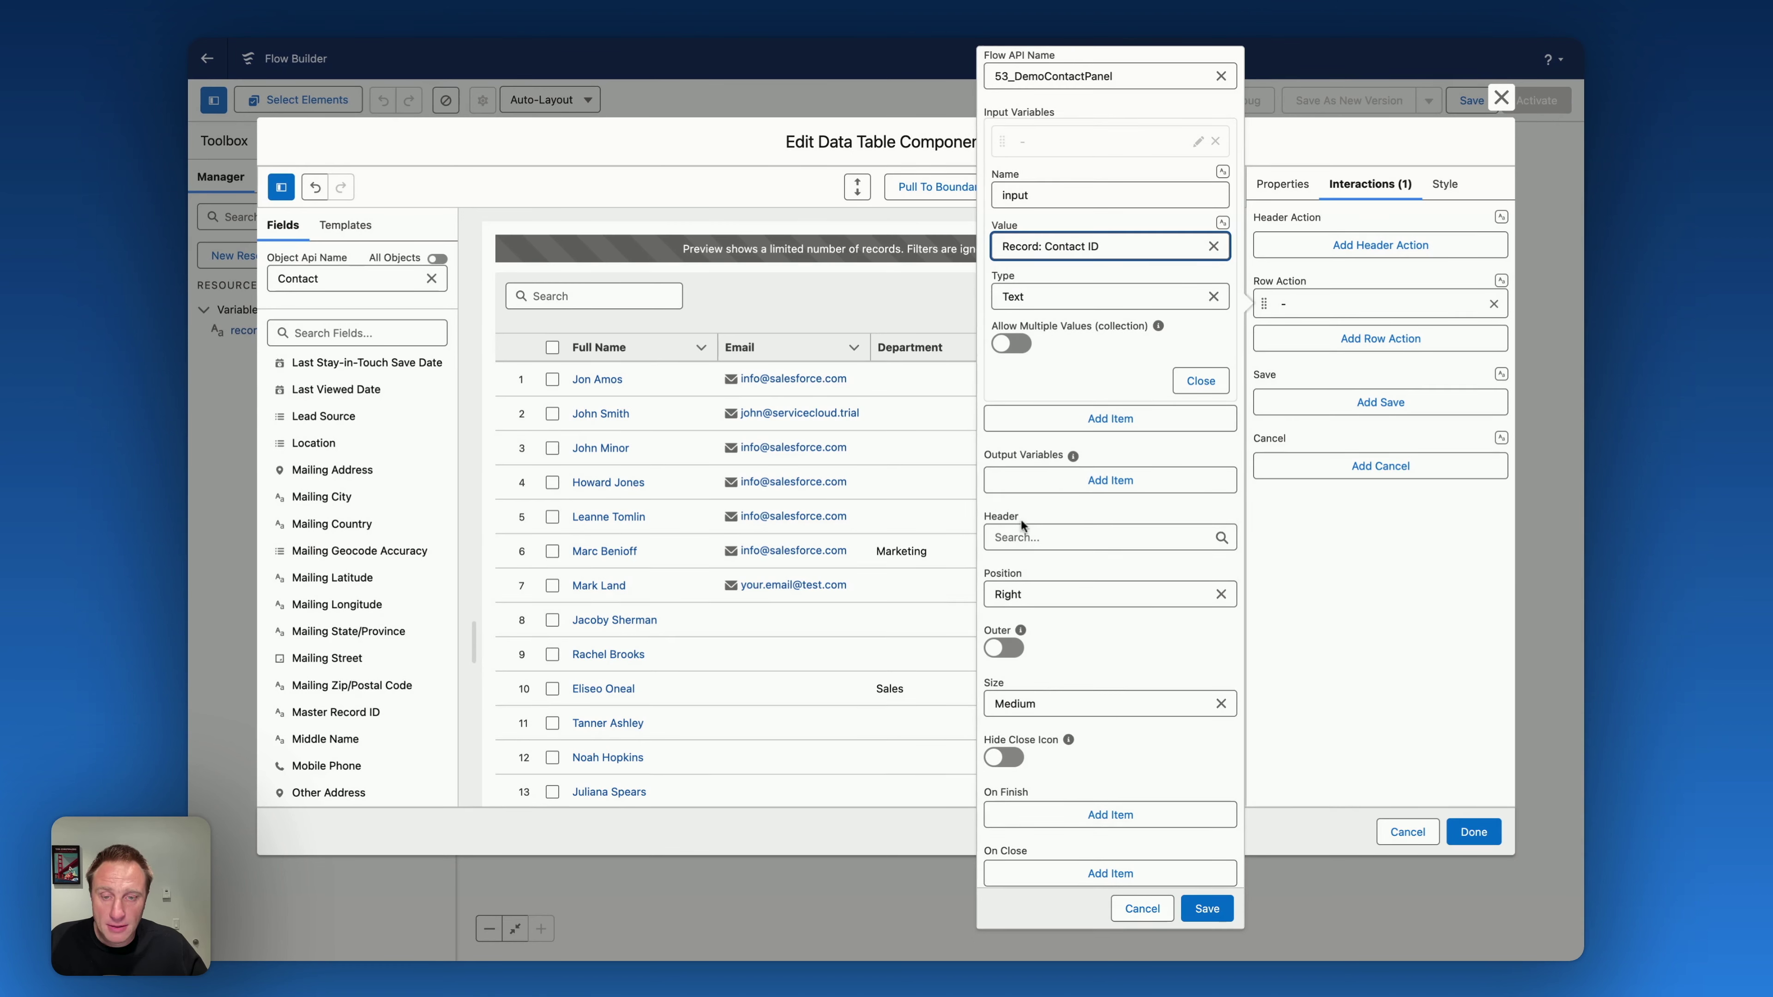
left_click(1032, 536)
scroll(1118, 637, "down", 5)
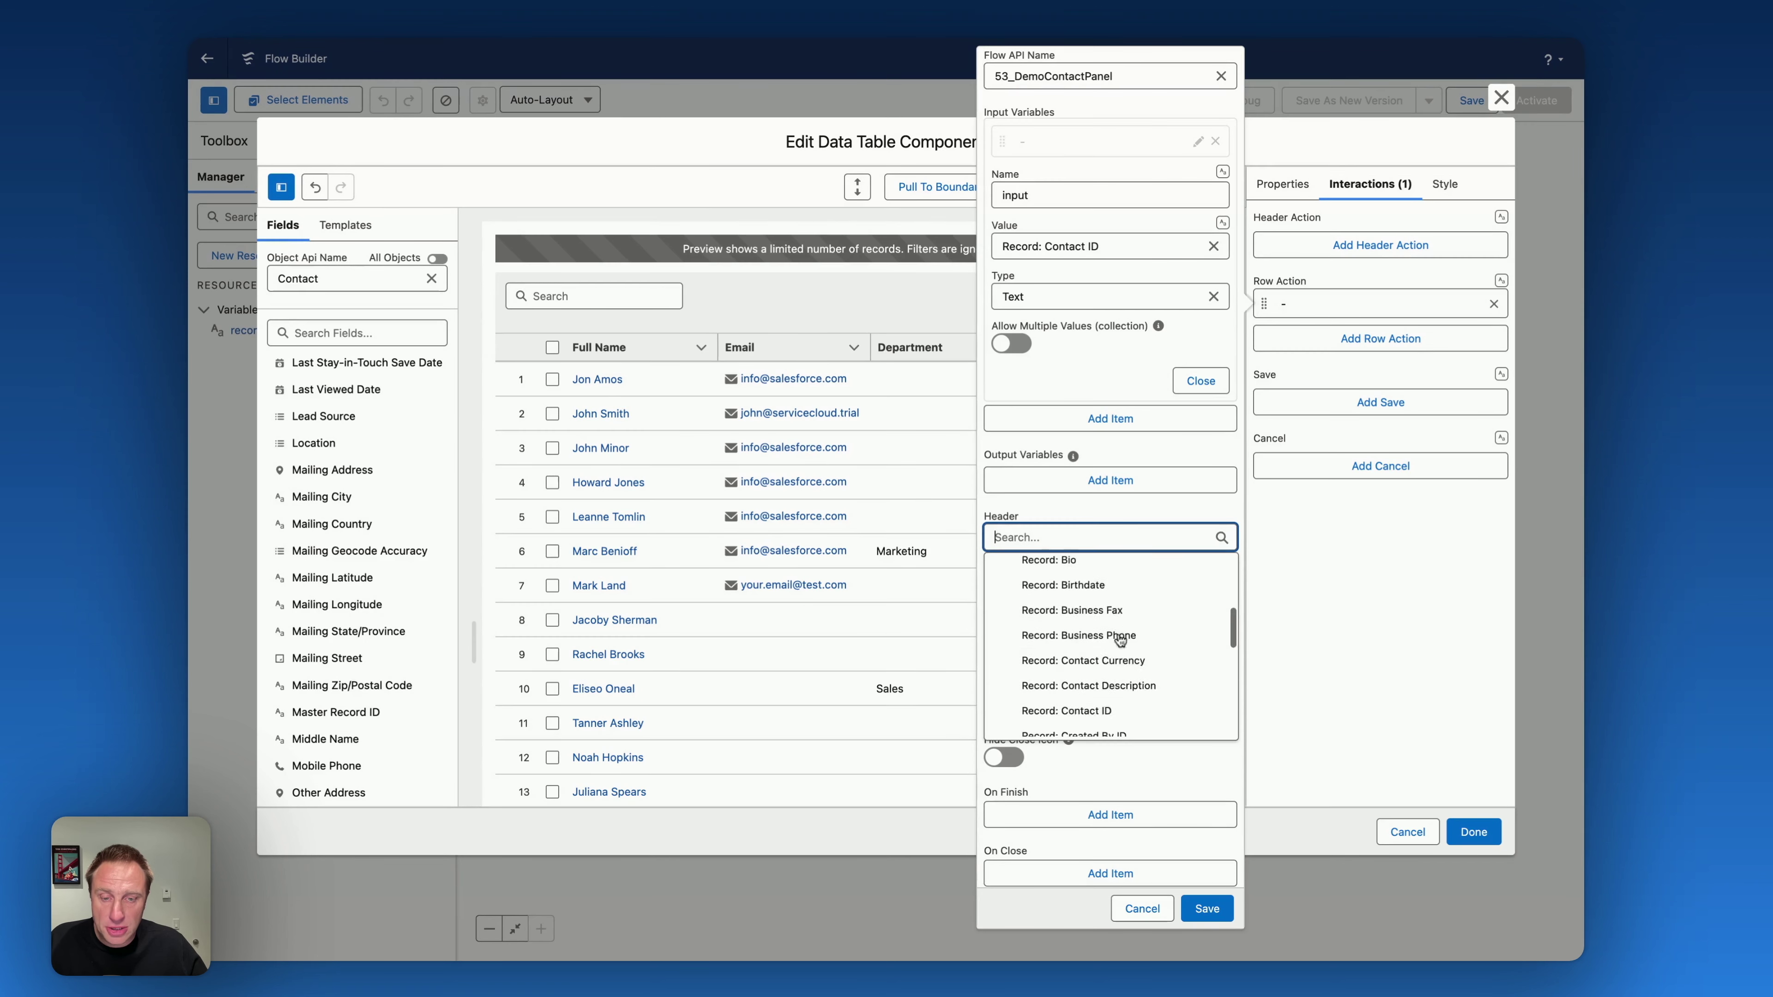
scroll(1117, 642, "down", 5)
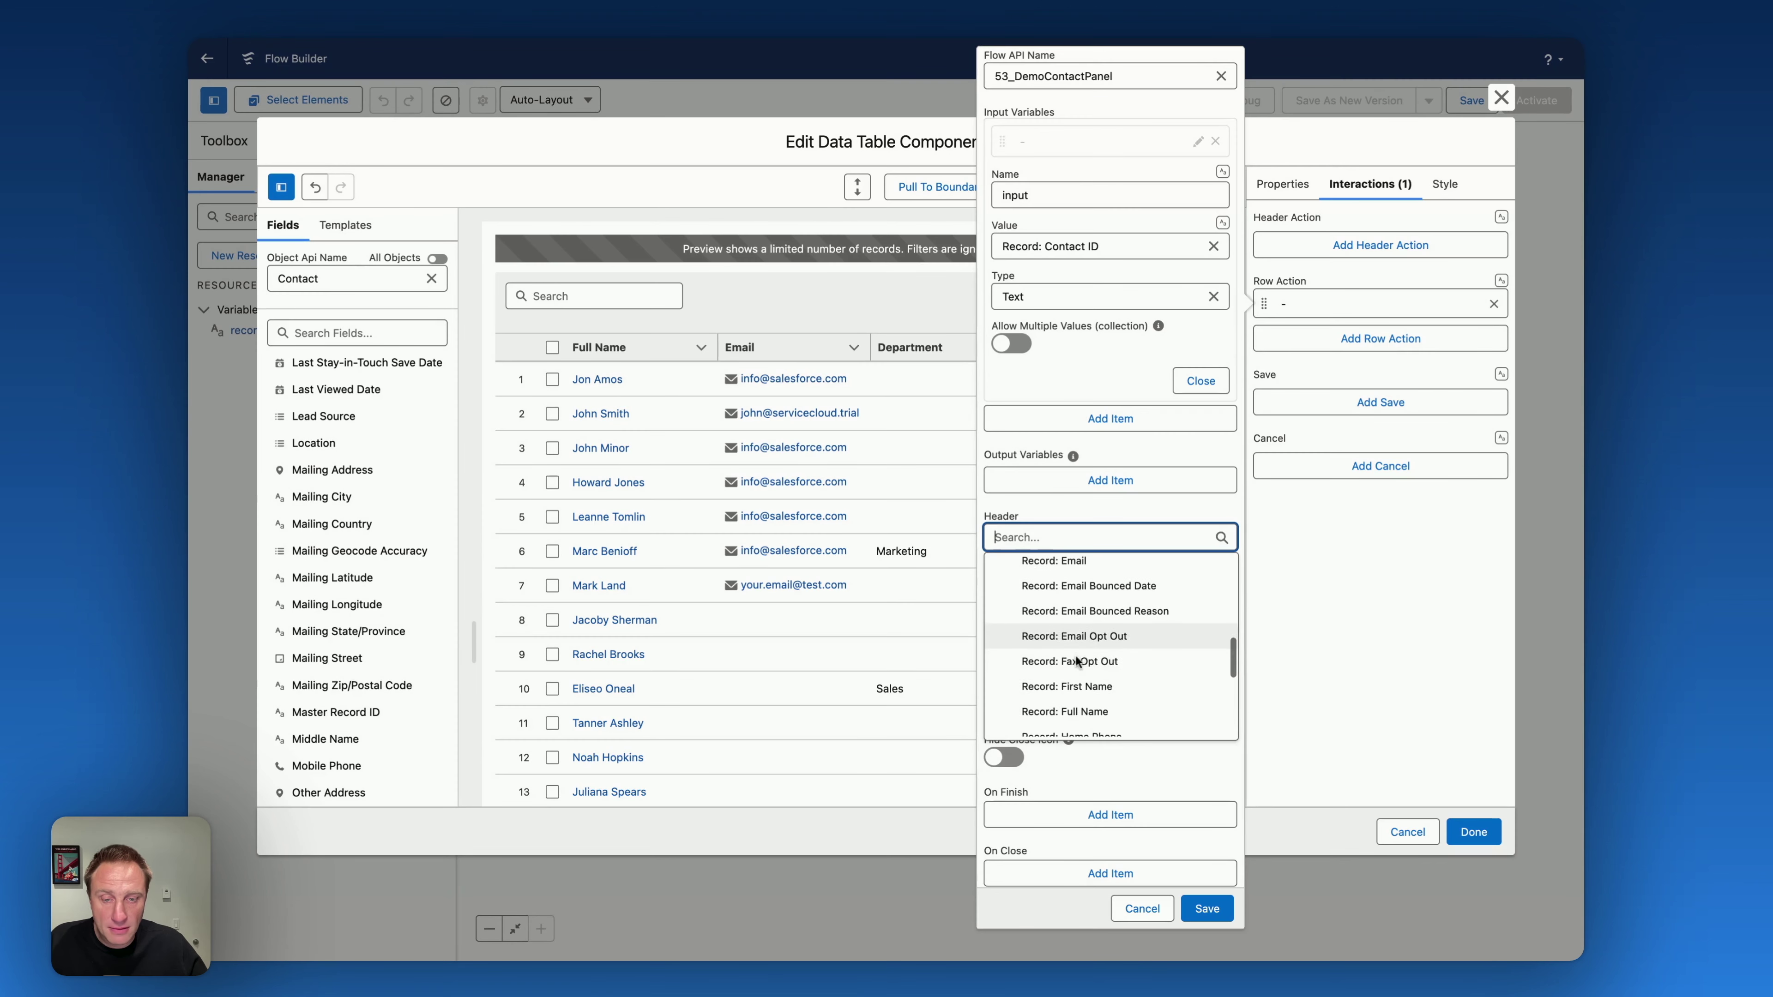
left_click(1089, 711)
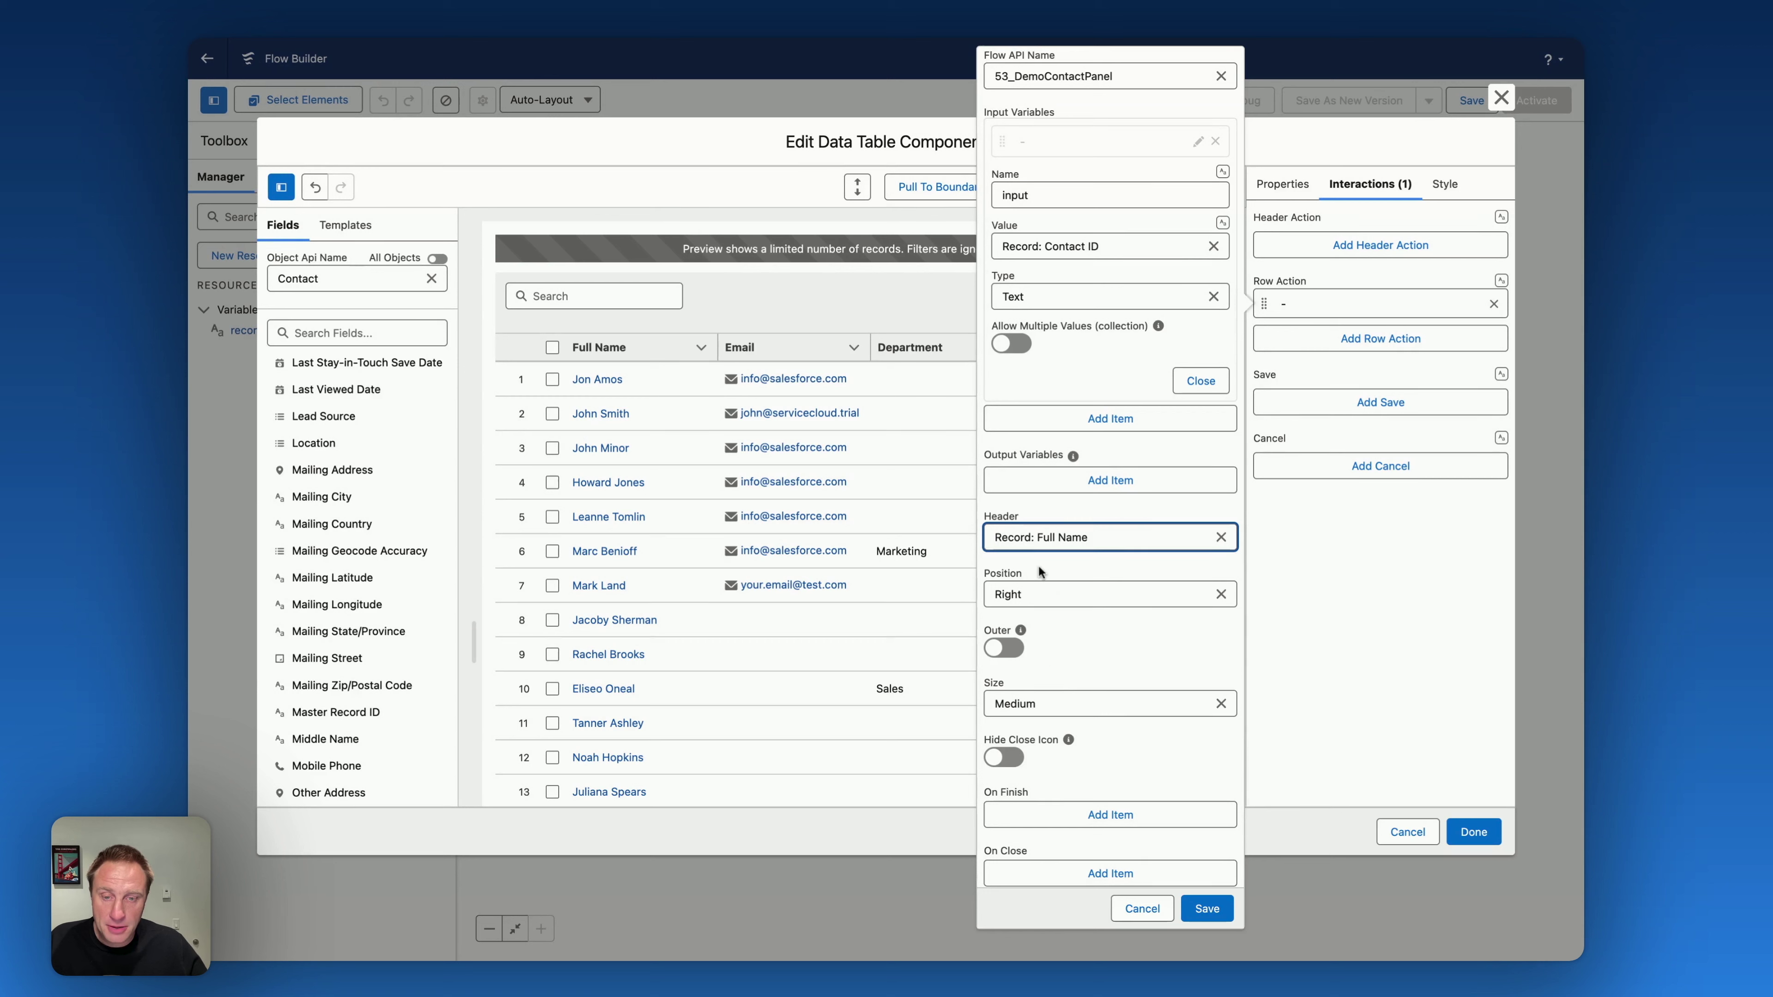
Keep the flow panel's position as Right and set its size to X Large.
left_click(1033, 598)
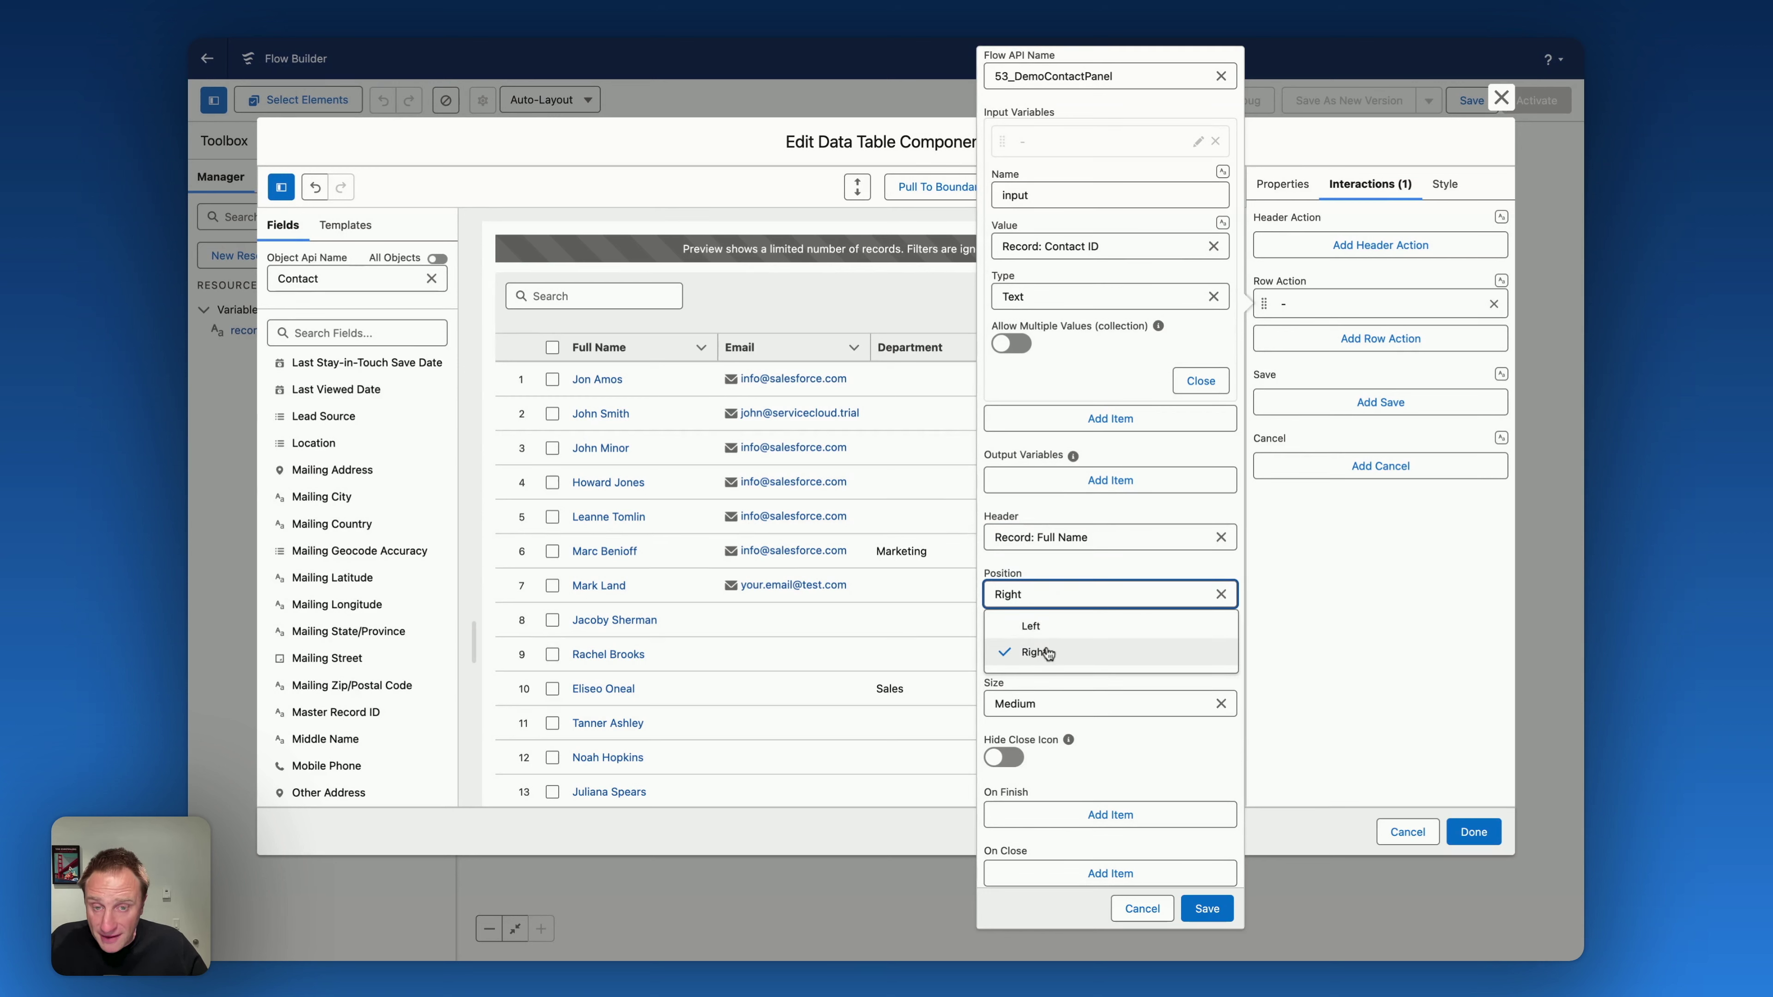
left_click(1089, 674)
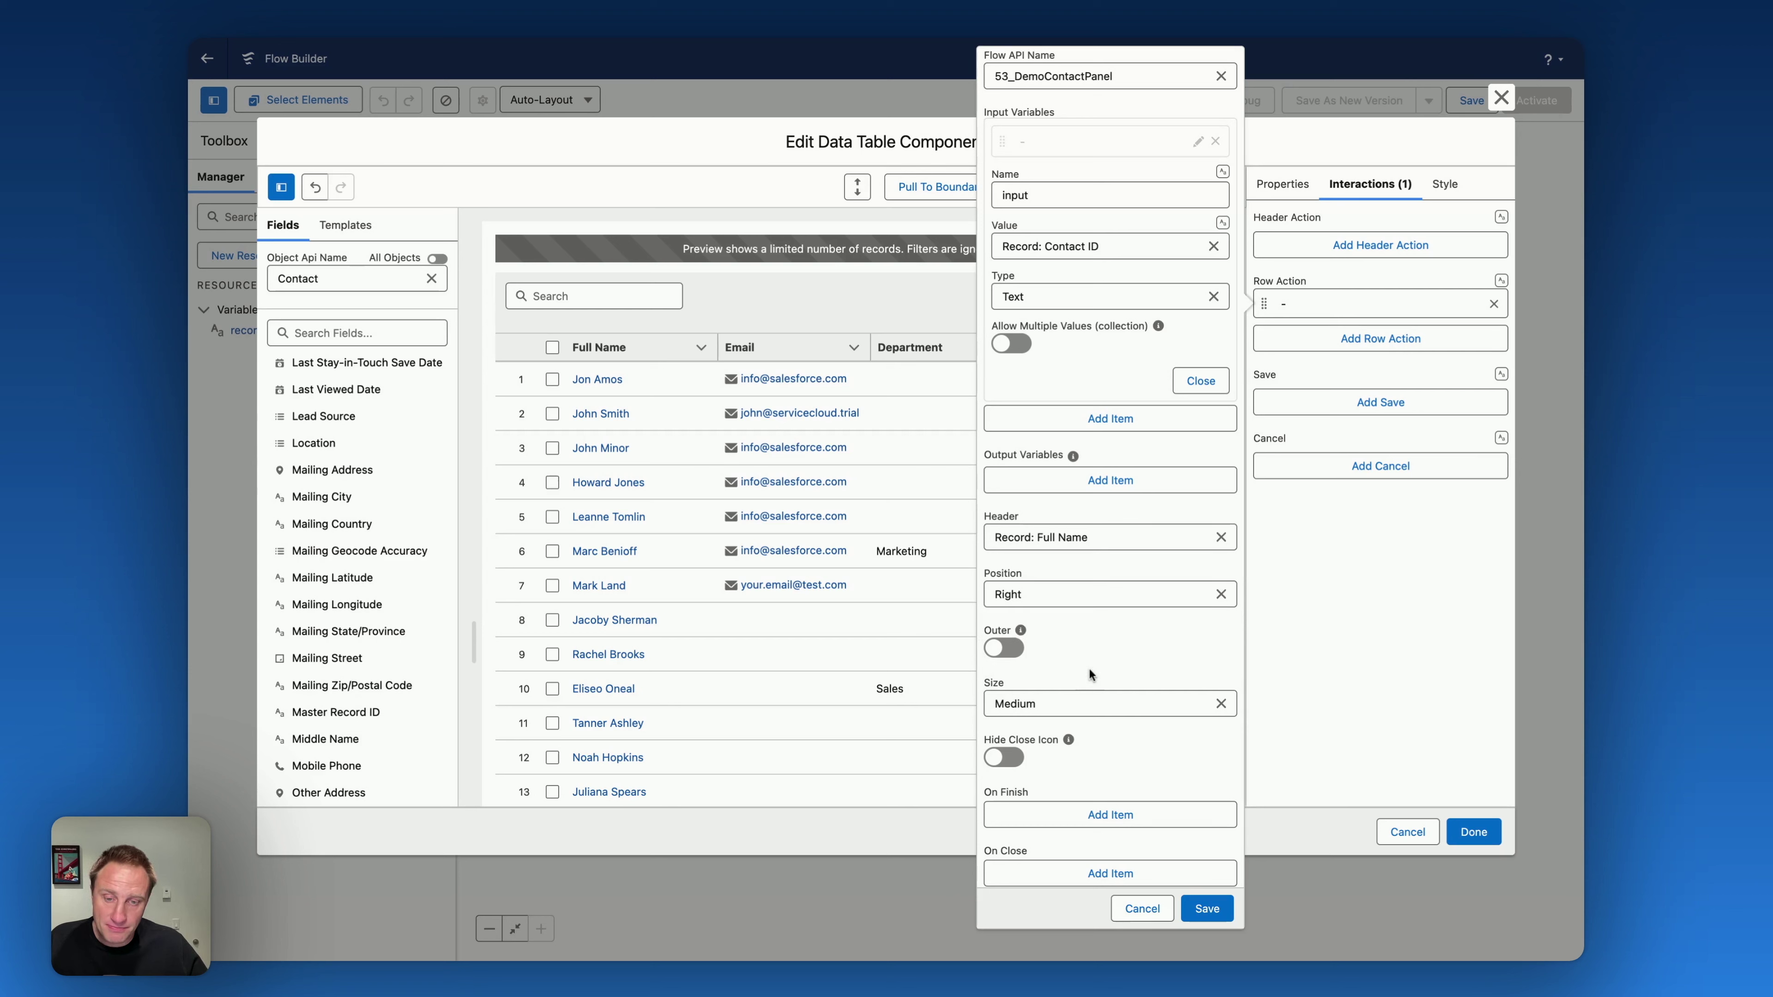
left_click(1028, 704)
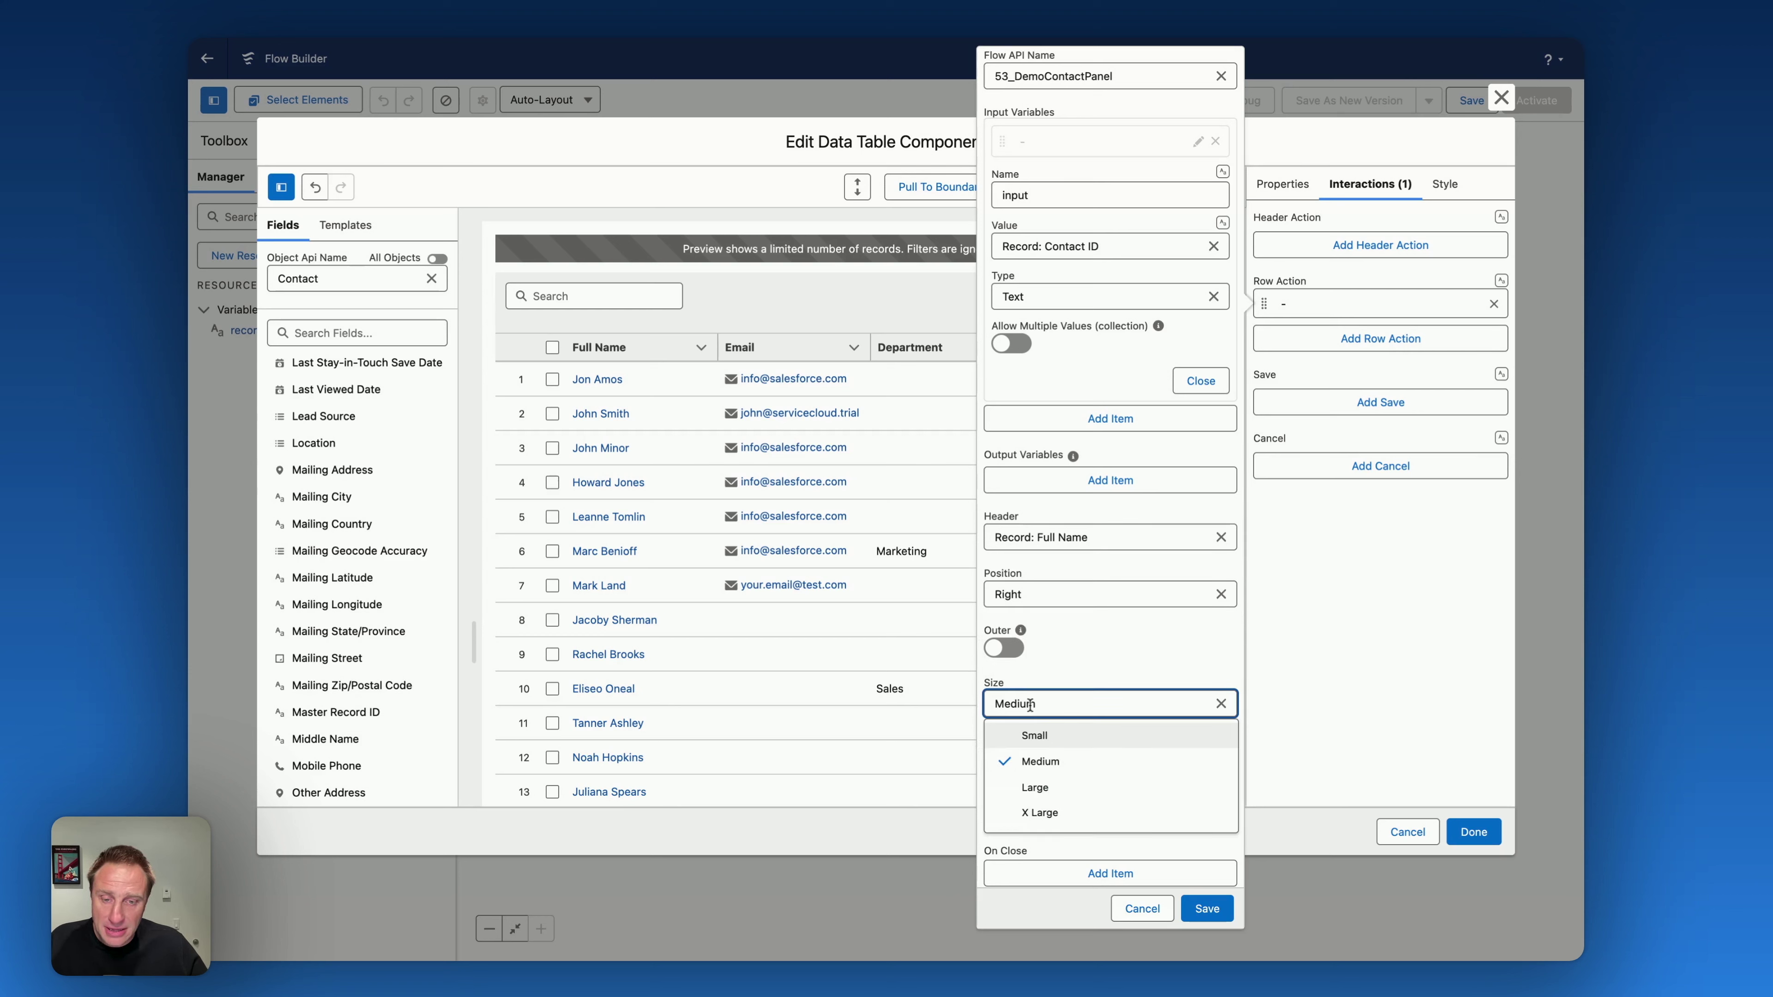
left_click(1072, 814)
Try the flow panel's Hide Close Icon and Outer options, switching each back off.
scroll(1065, 659, "down", 2)
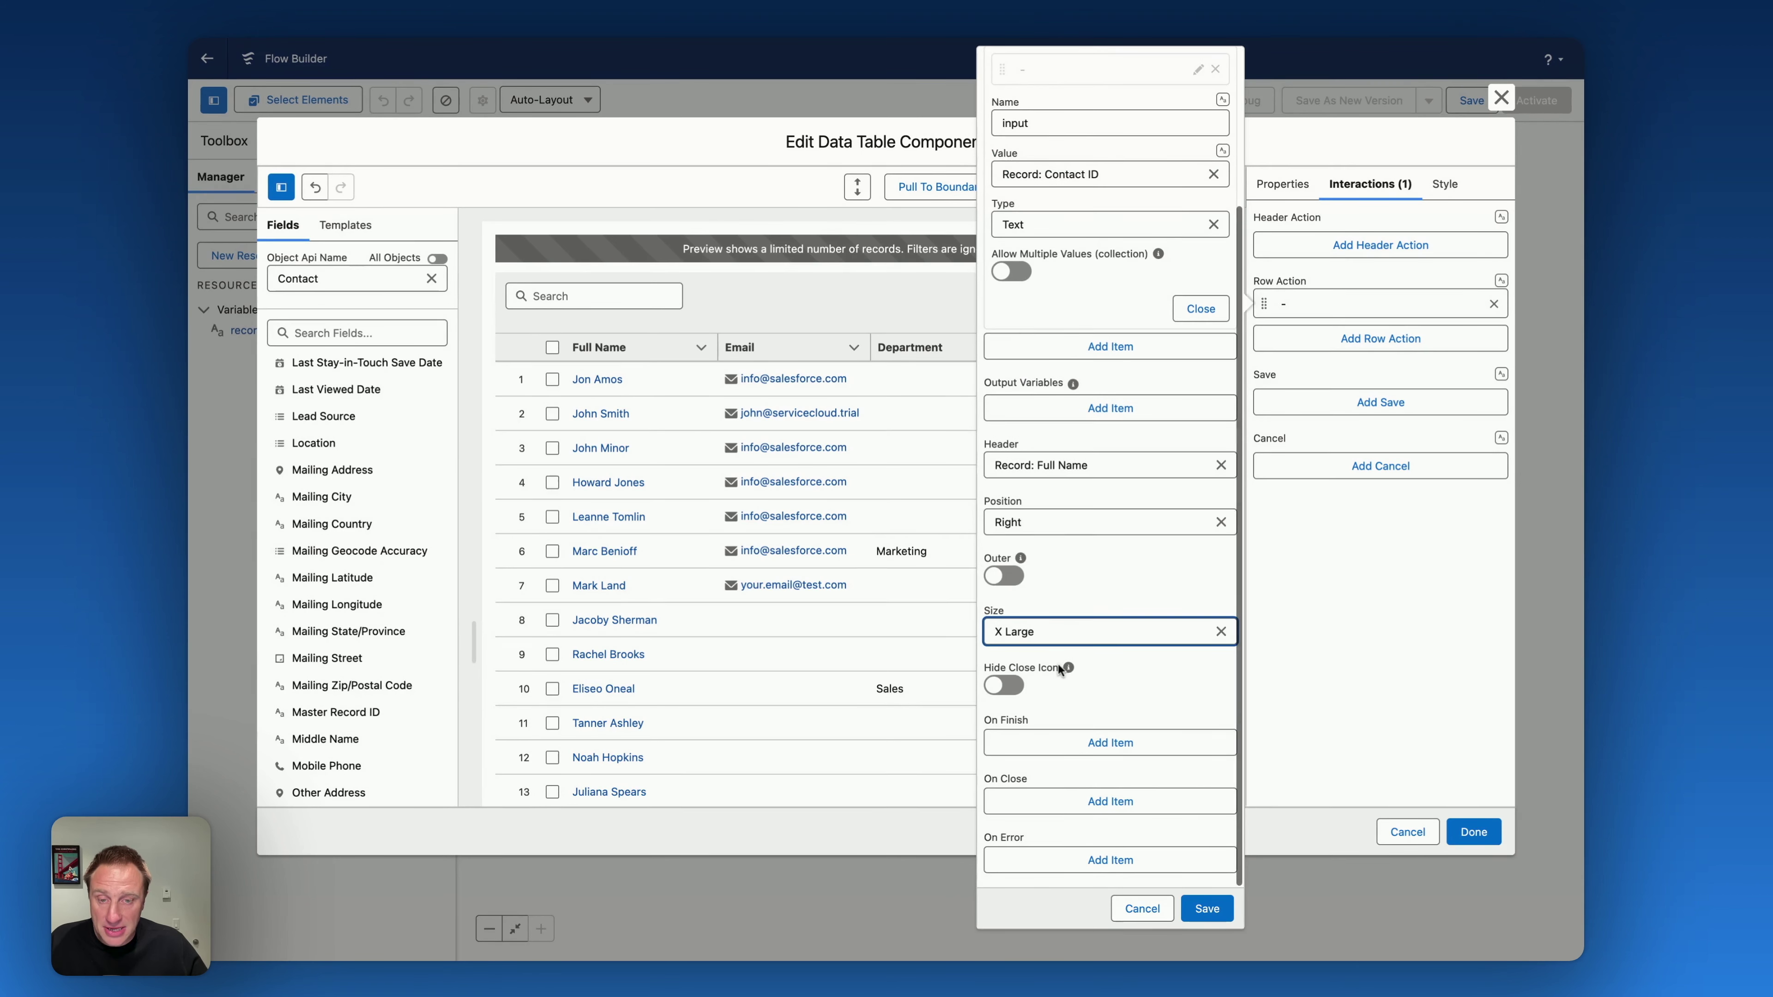
left_click(1012, 688)
left_click(1012, 688)
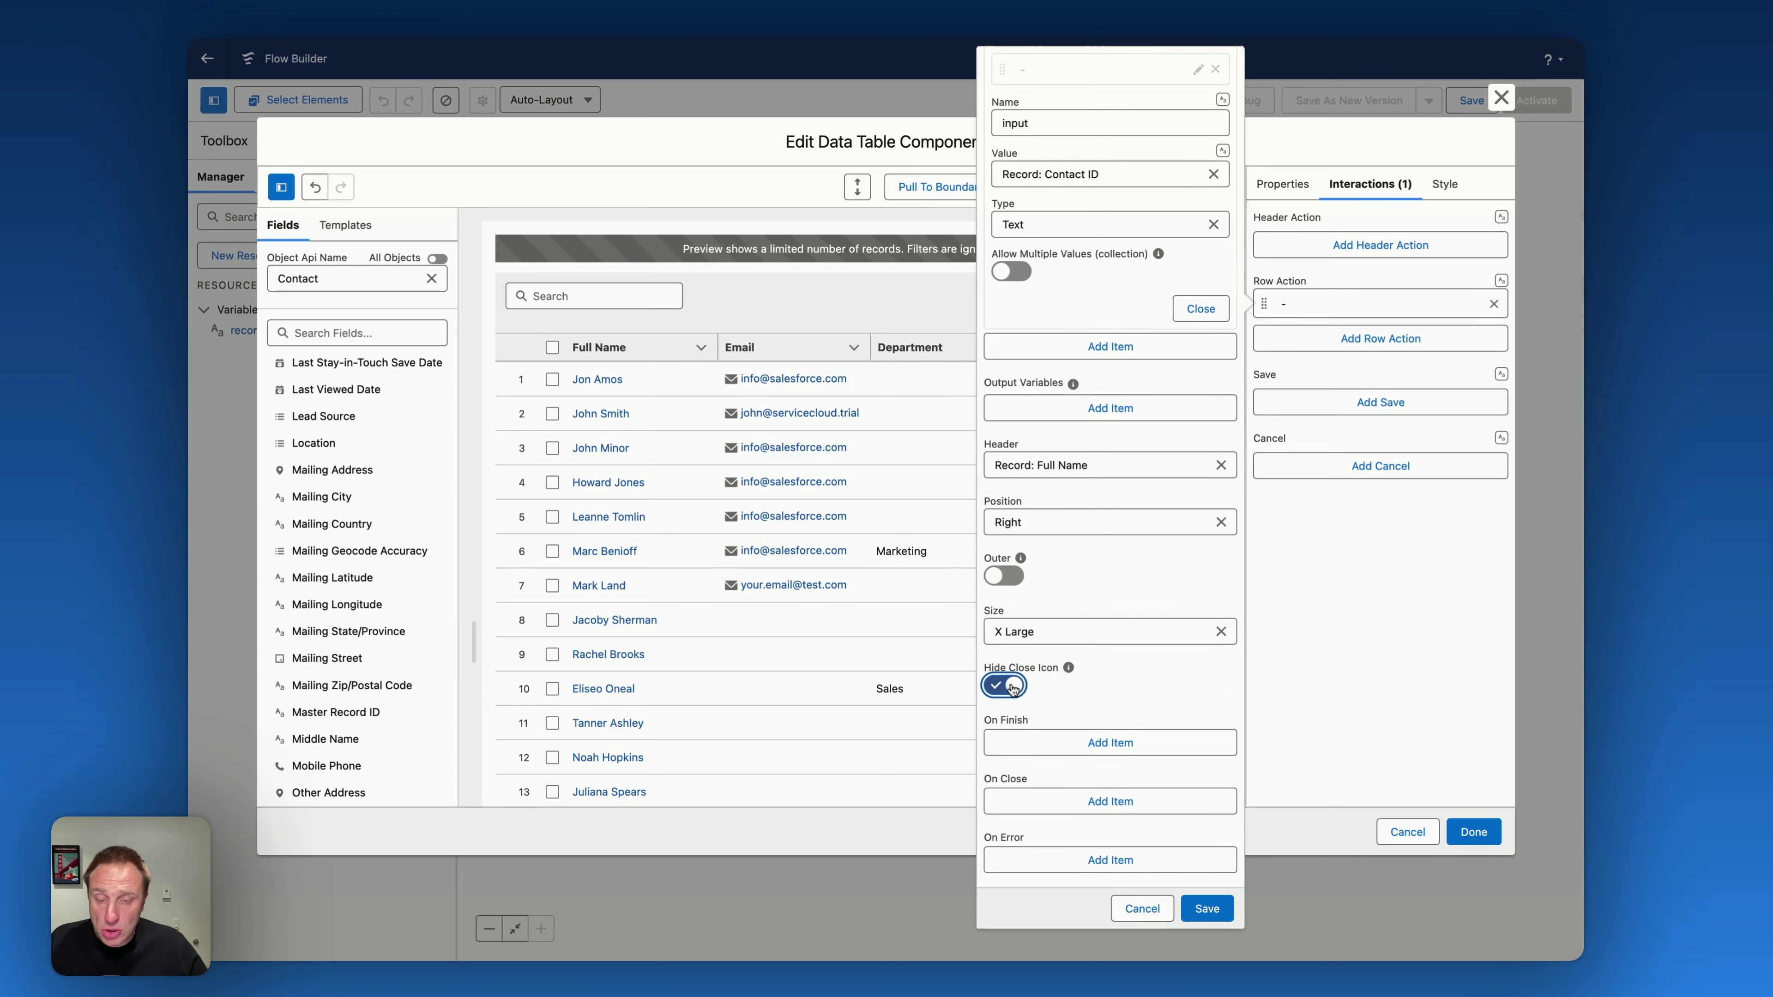
left_click(1012, 688)
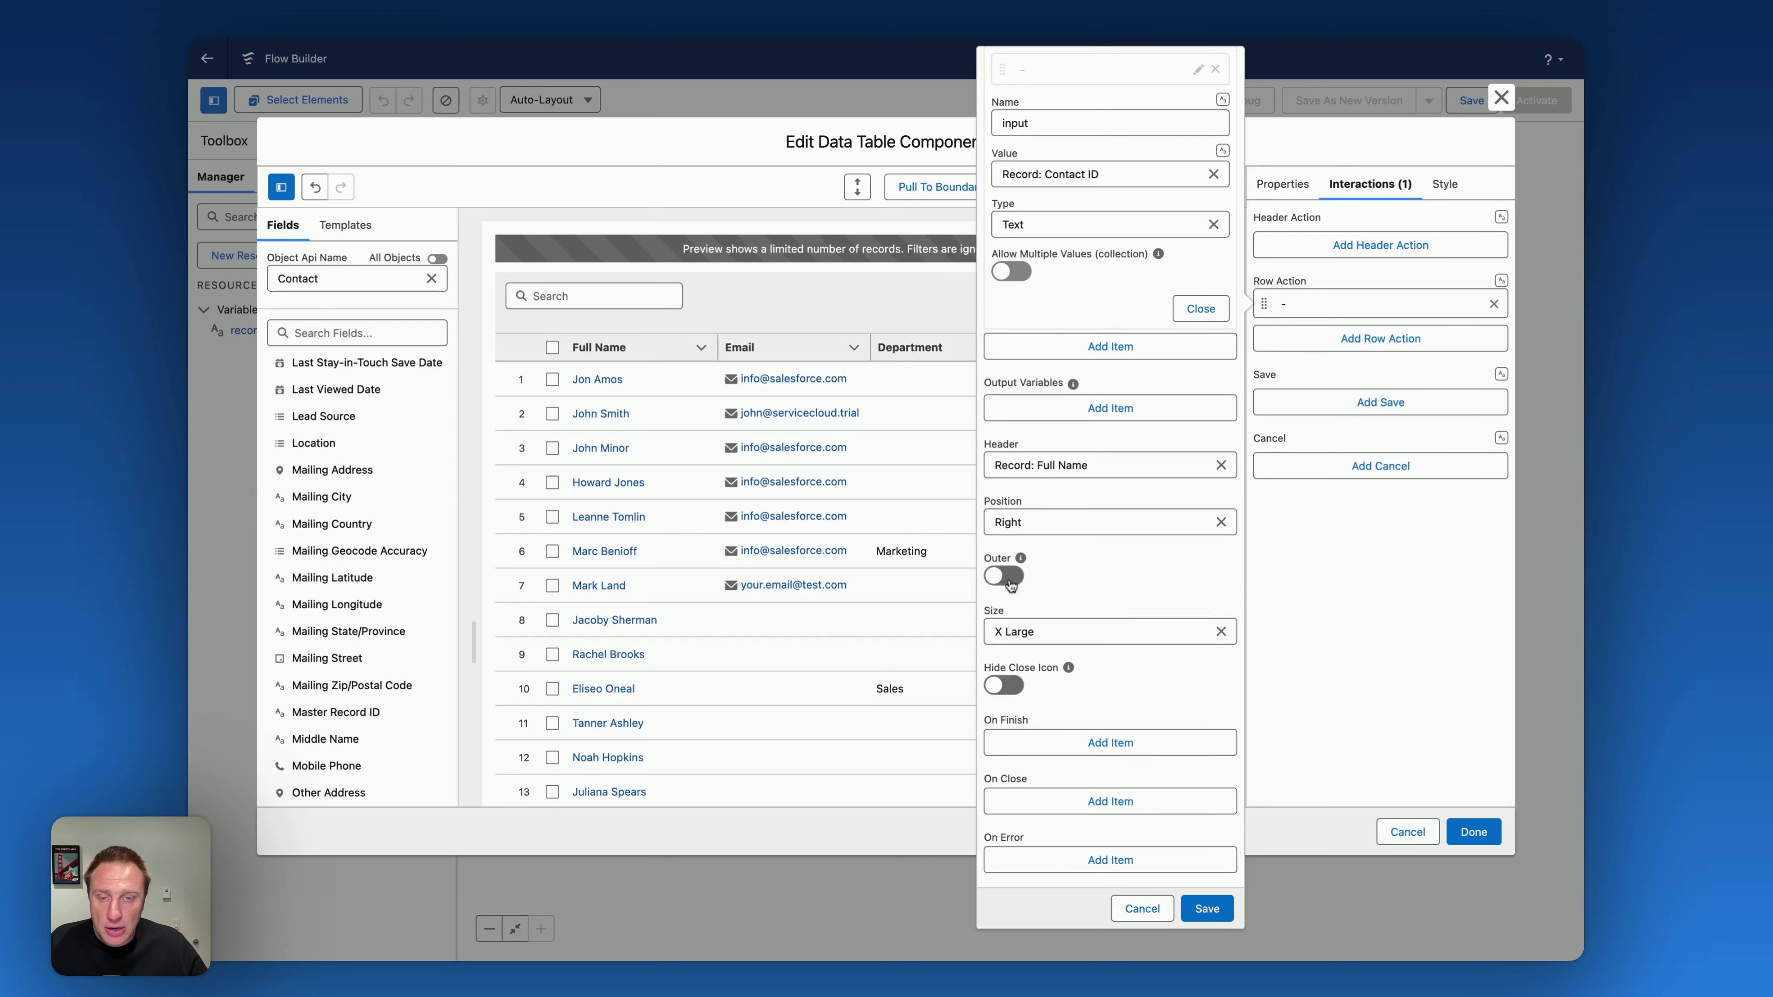
left_click(1011, 580)
mouse_move(1023, 563)
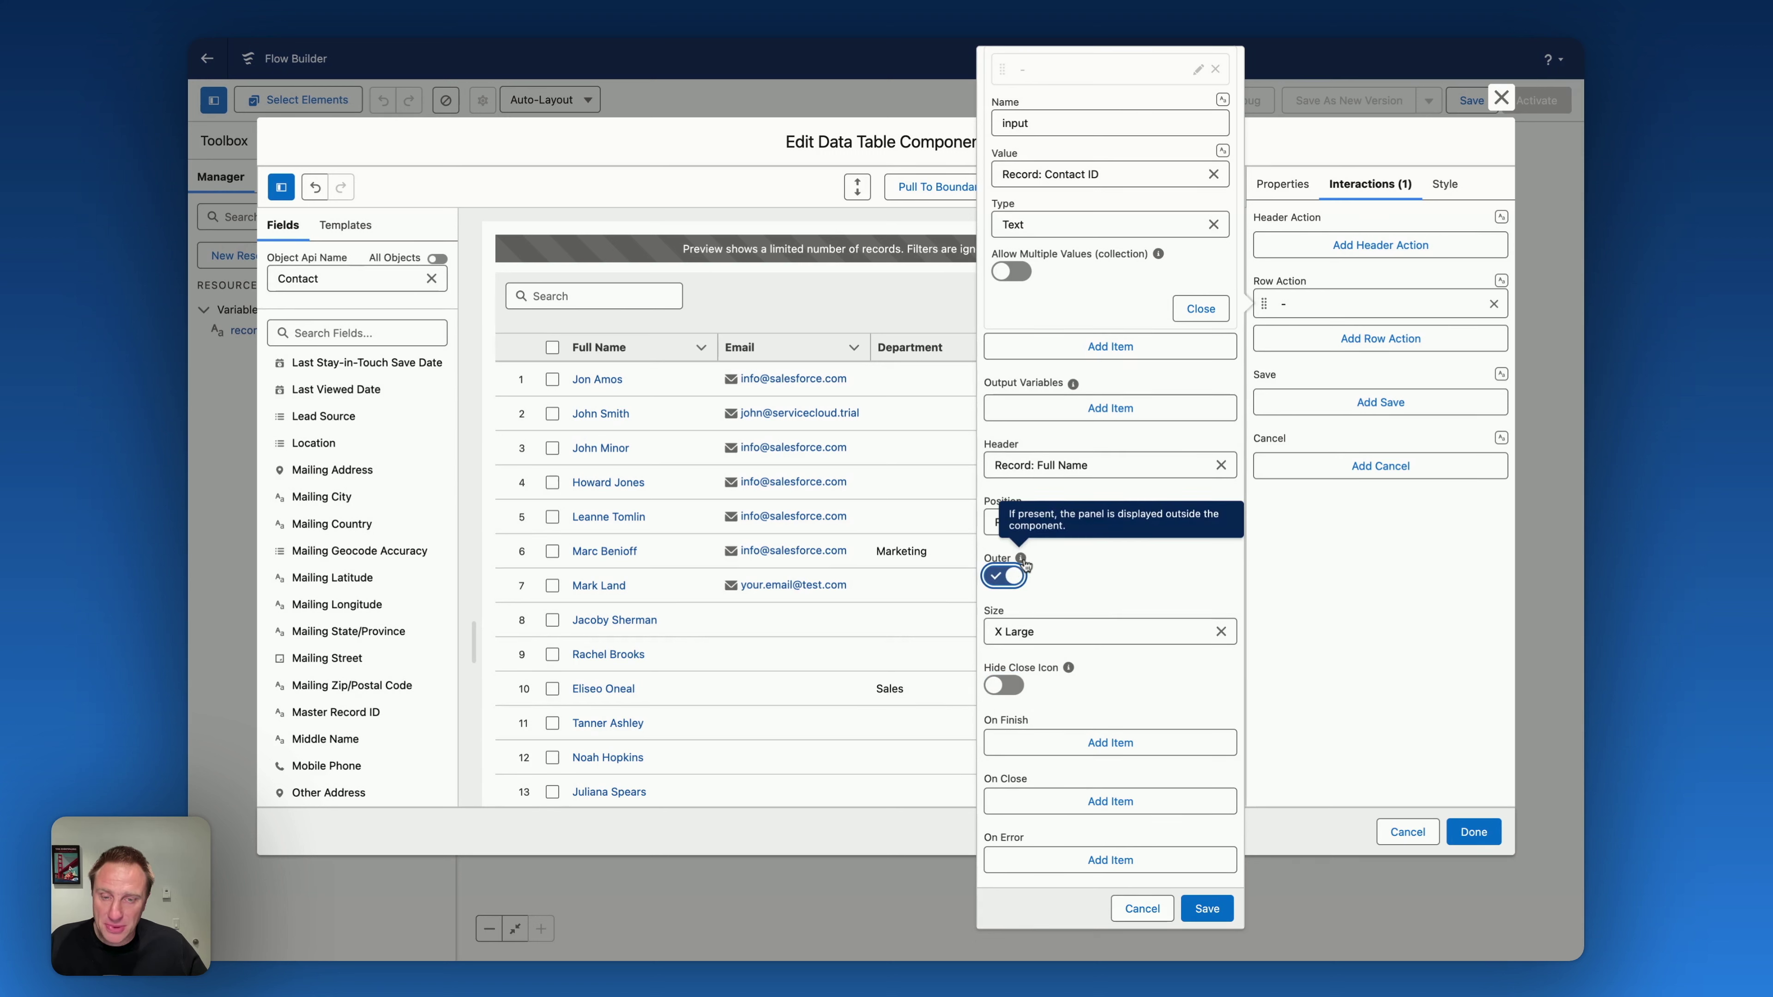
left_click(1013, 575)
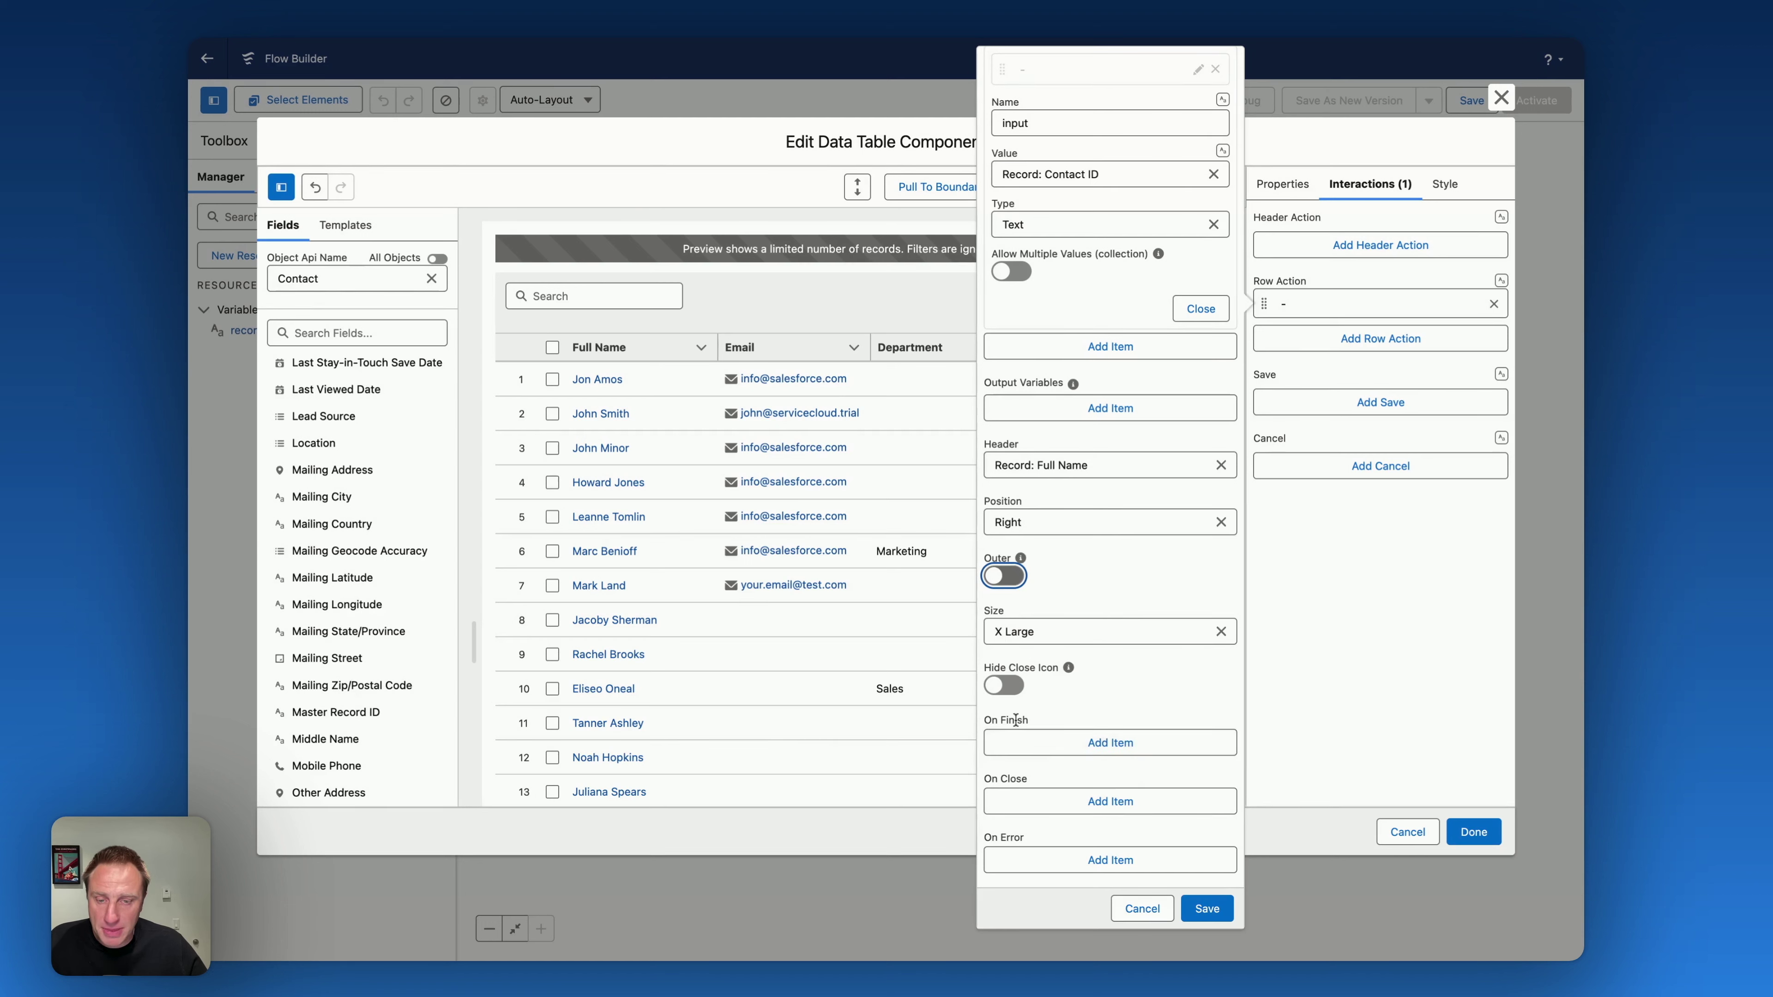
triple_click(987, 719)
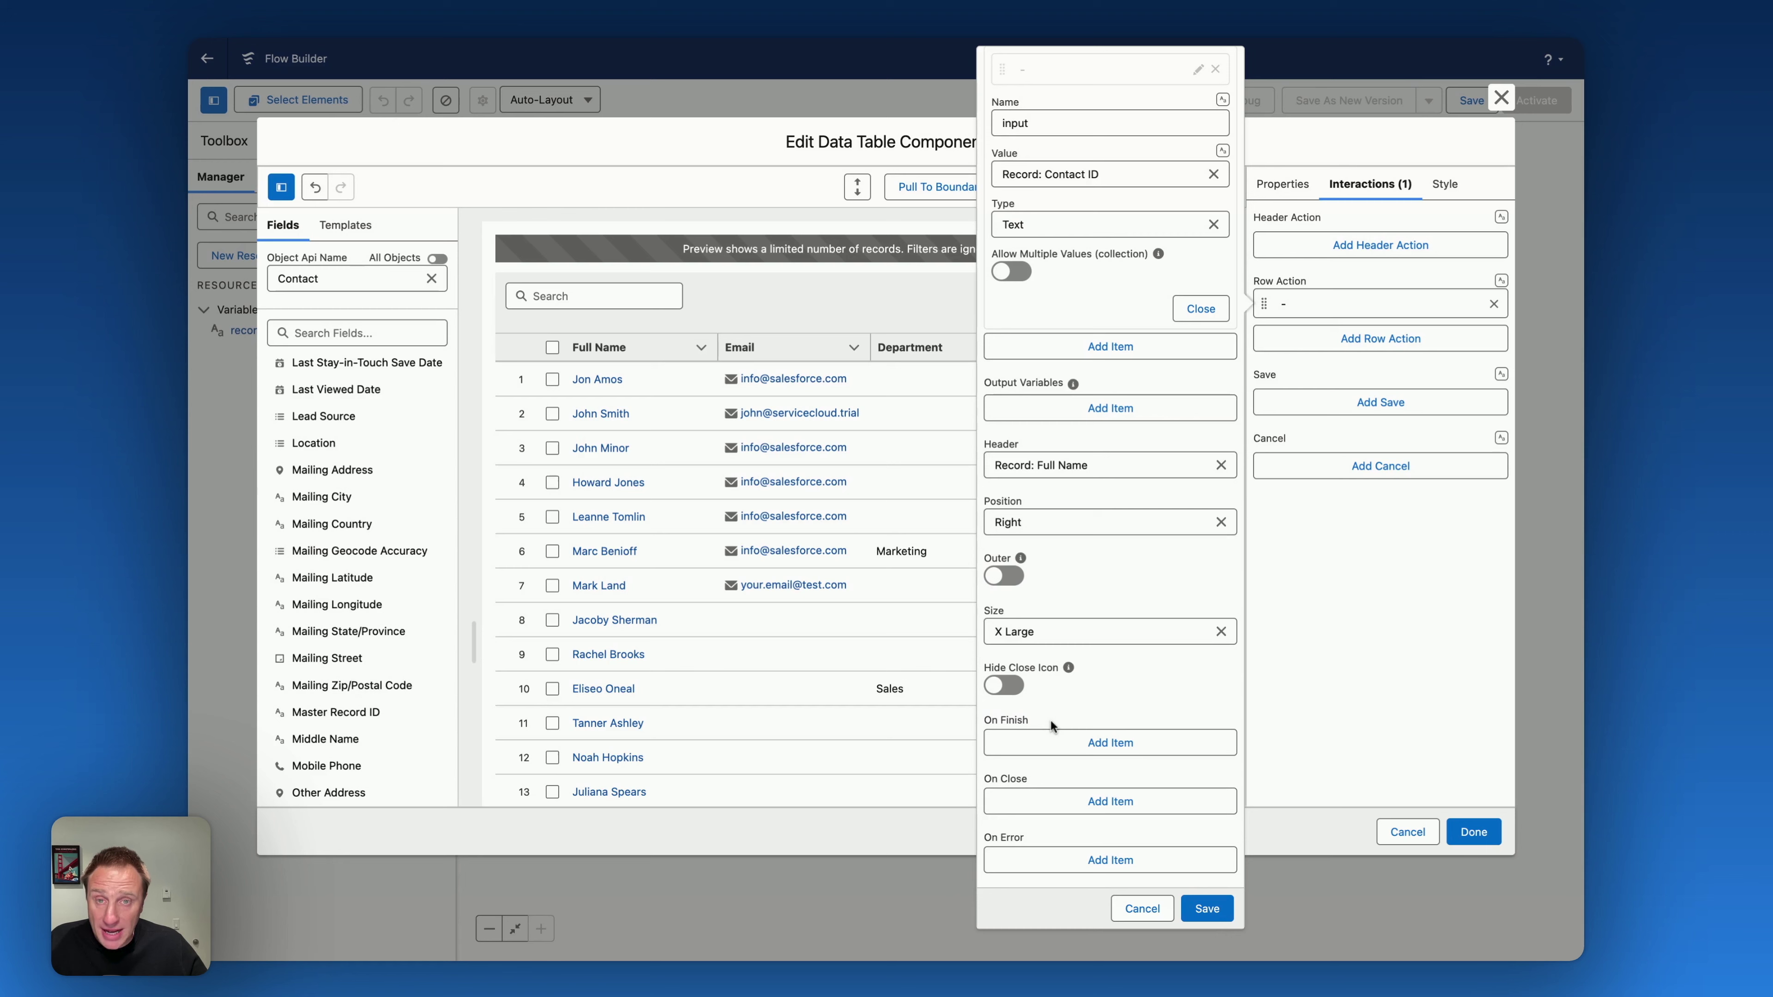
Add a Refresh All Queries interaction on finish of the flow panel and save the row action.
scroll(1142, 273, "up", 3)
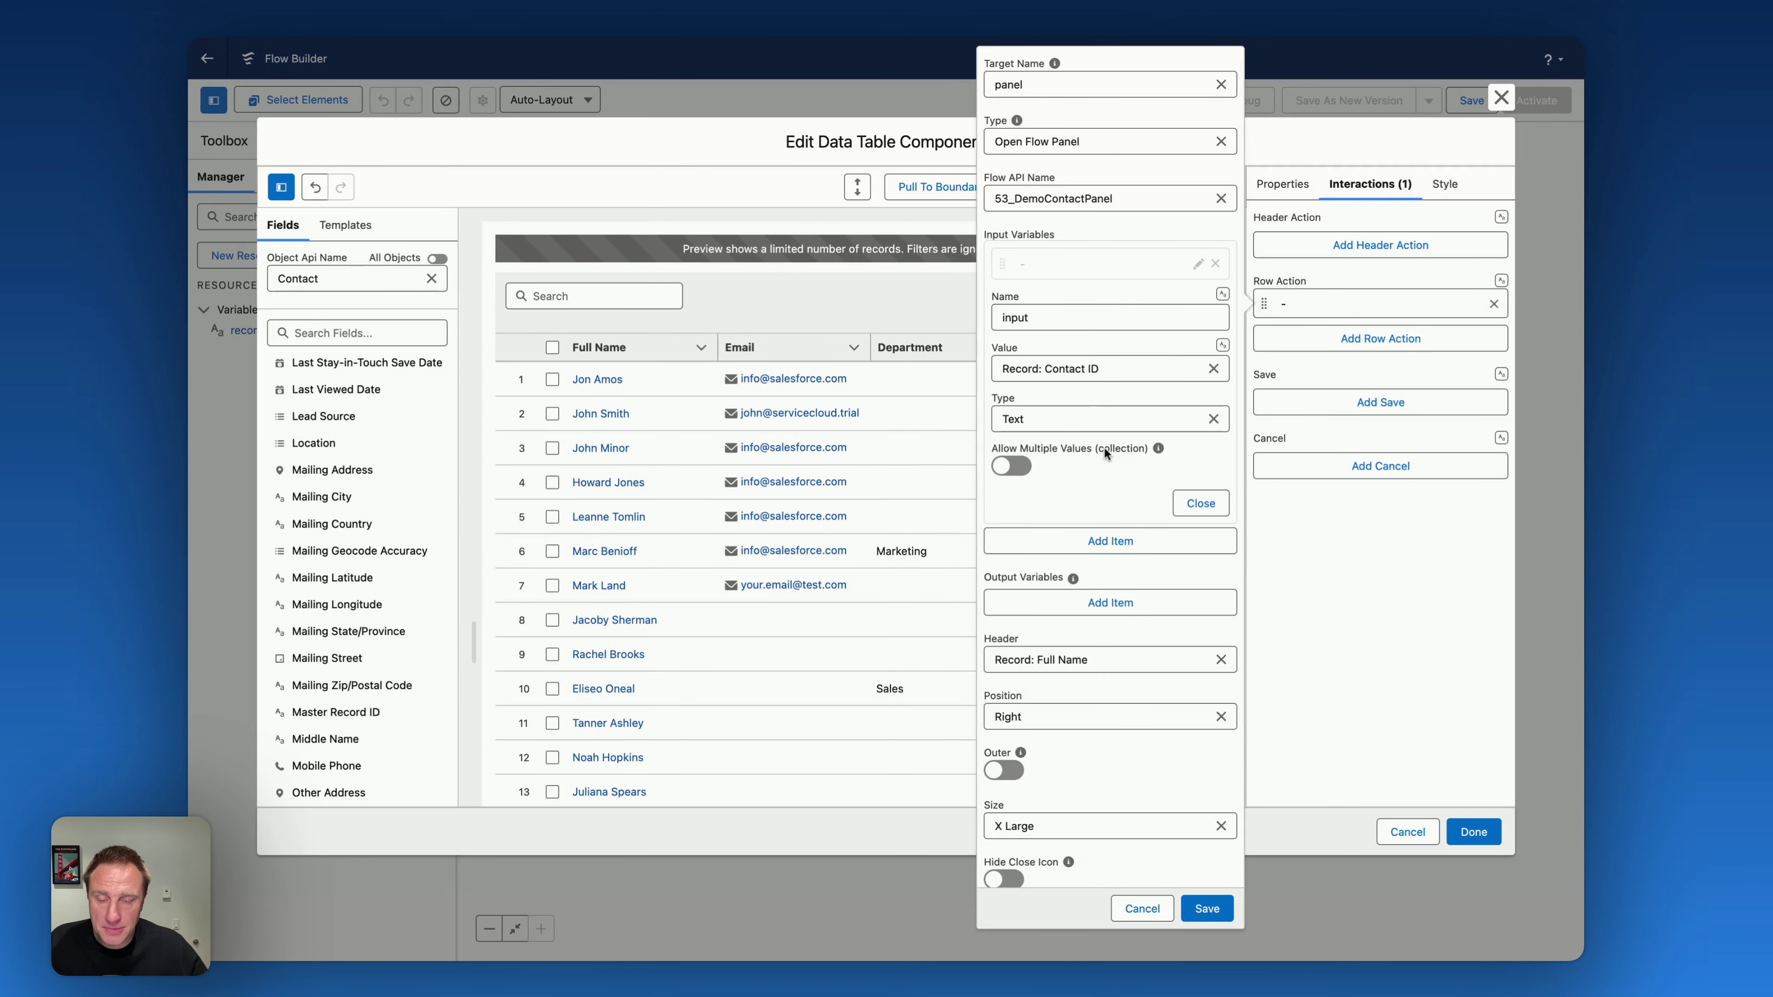
scroll(1109, 455, "down", 3)
scroll(1097, 349, "up", 3)
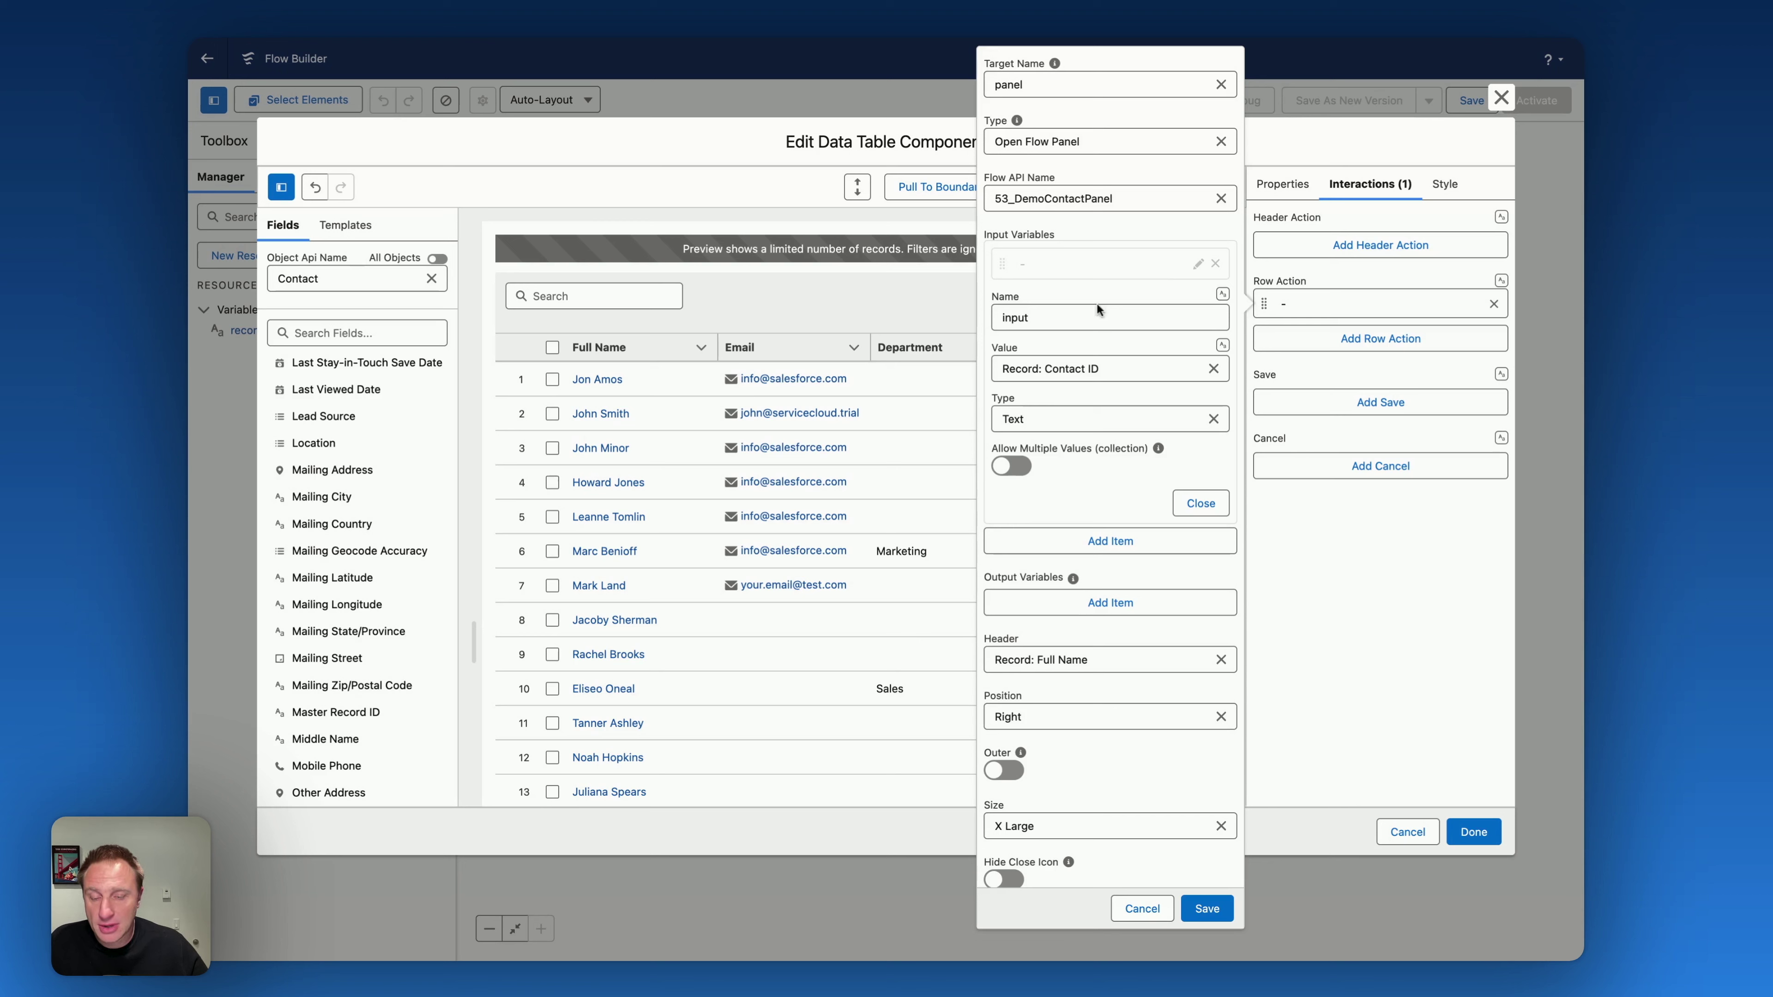
scroll(1089, 663, "down", 3)
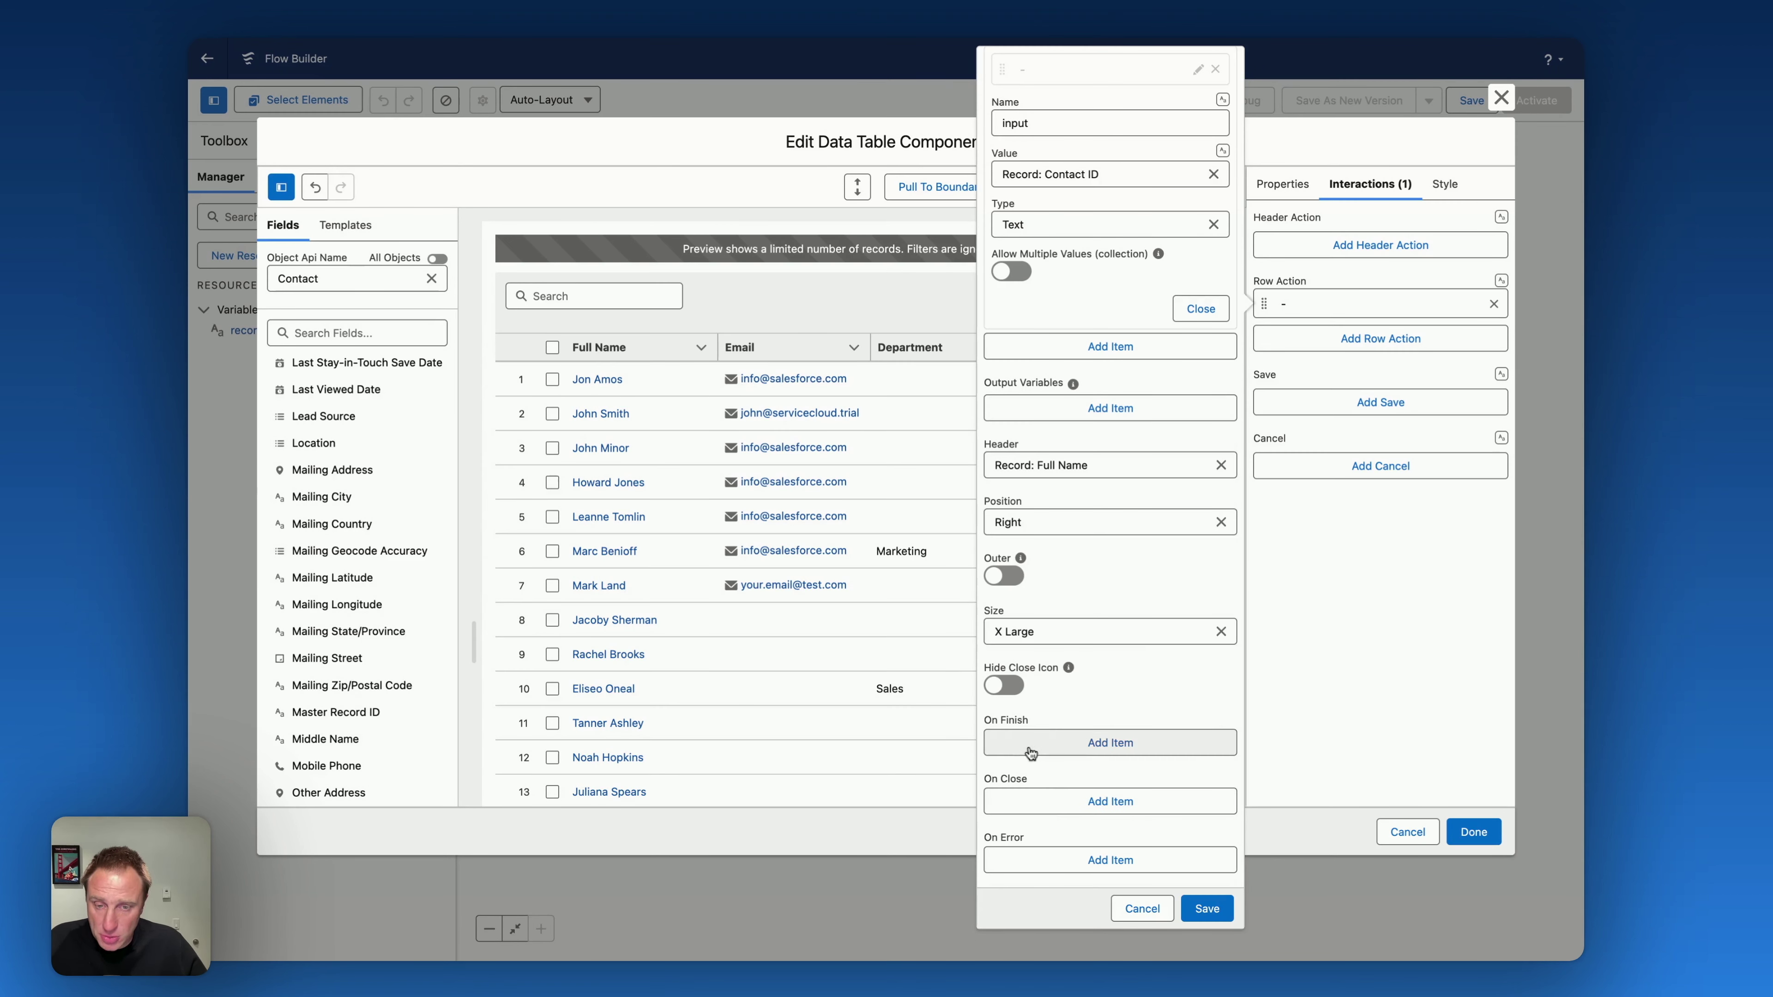
left_click(1061, 744)
left_click(1071, 794)
scroll(1085, 828, "down", 2)
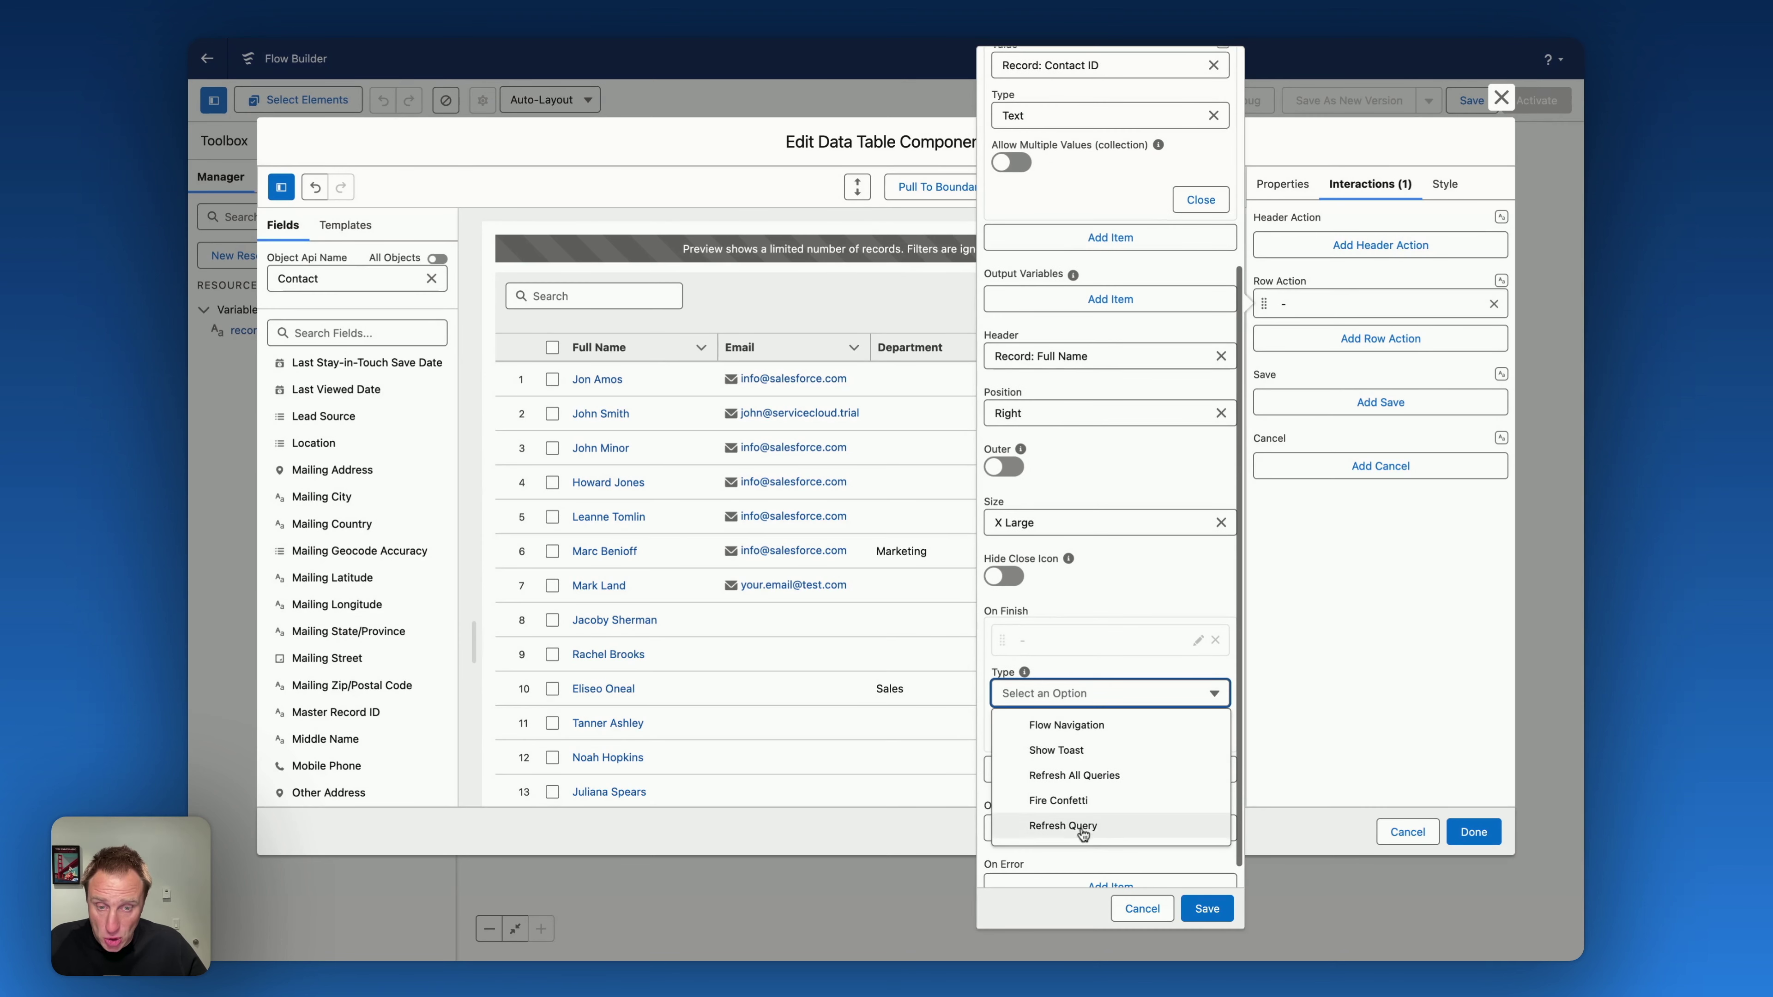
left_click(1083, 777)
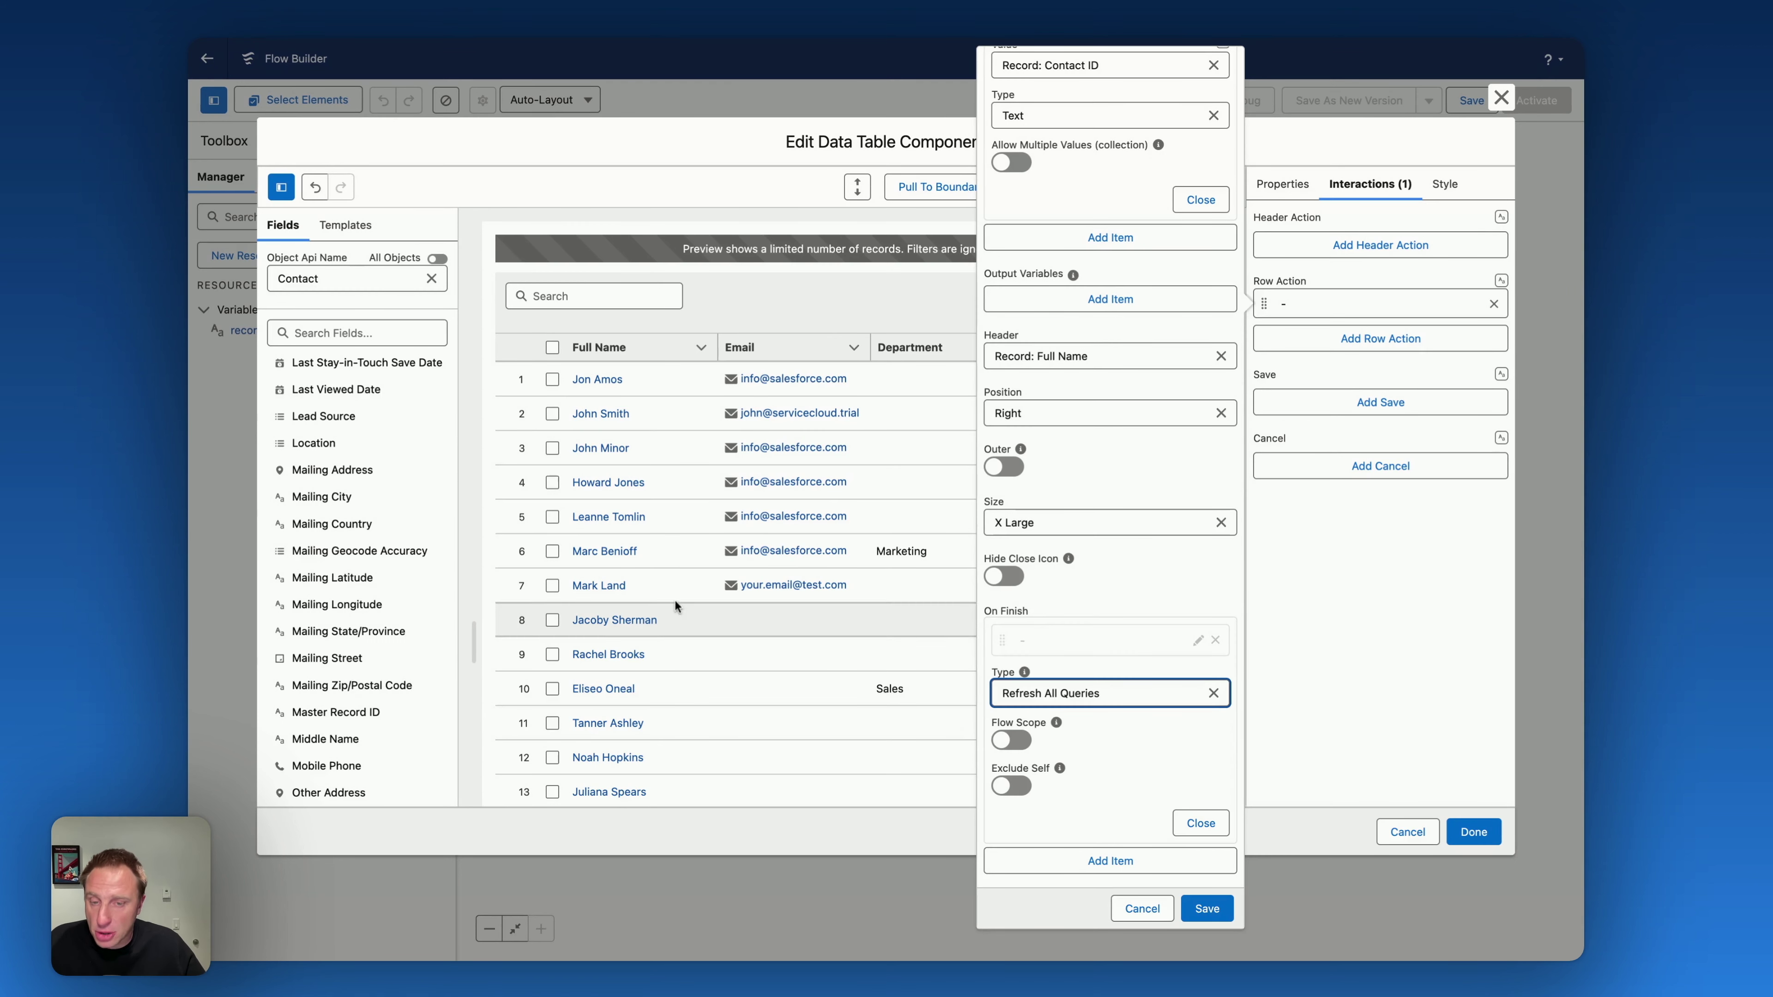
left_click(1201, 823)
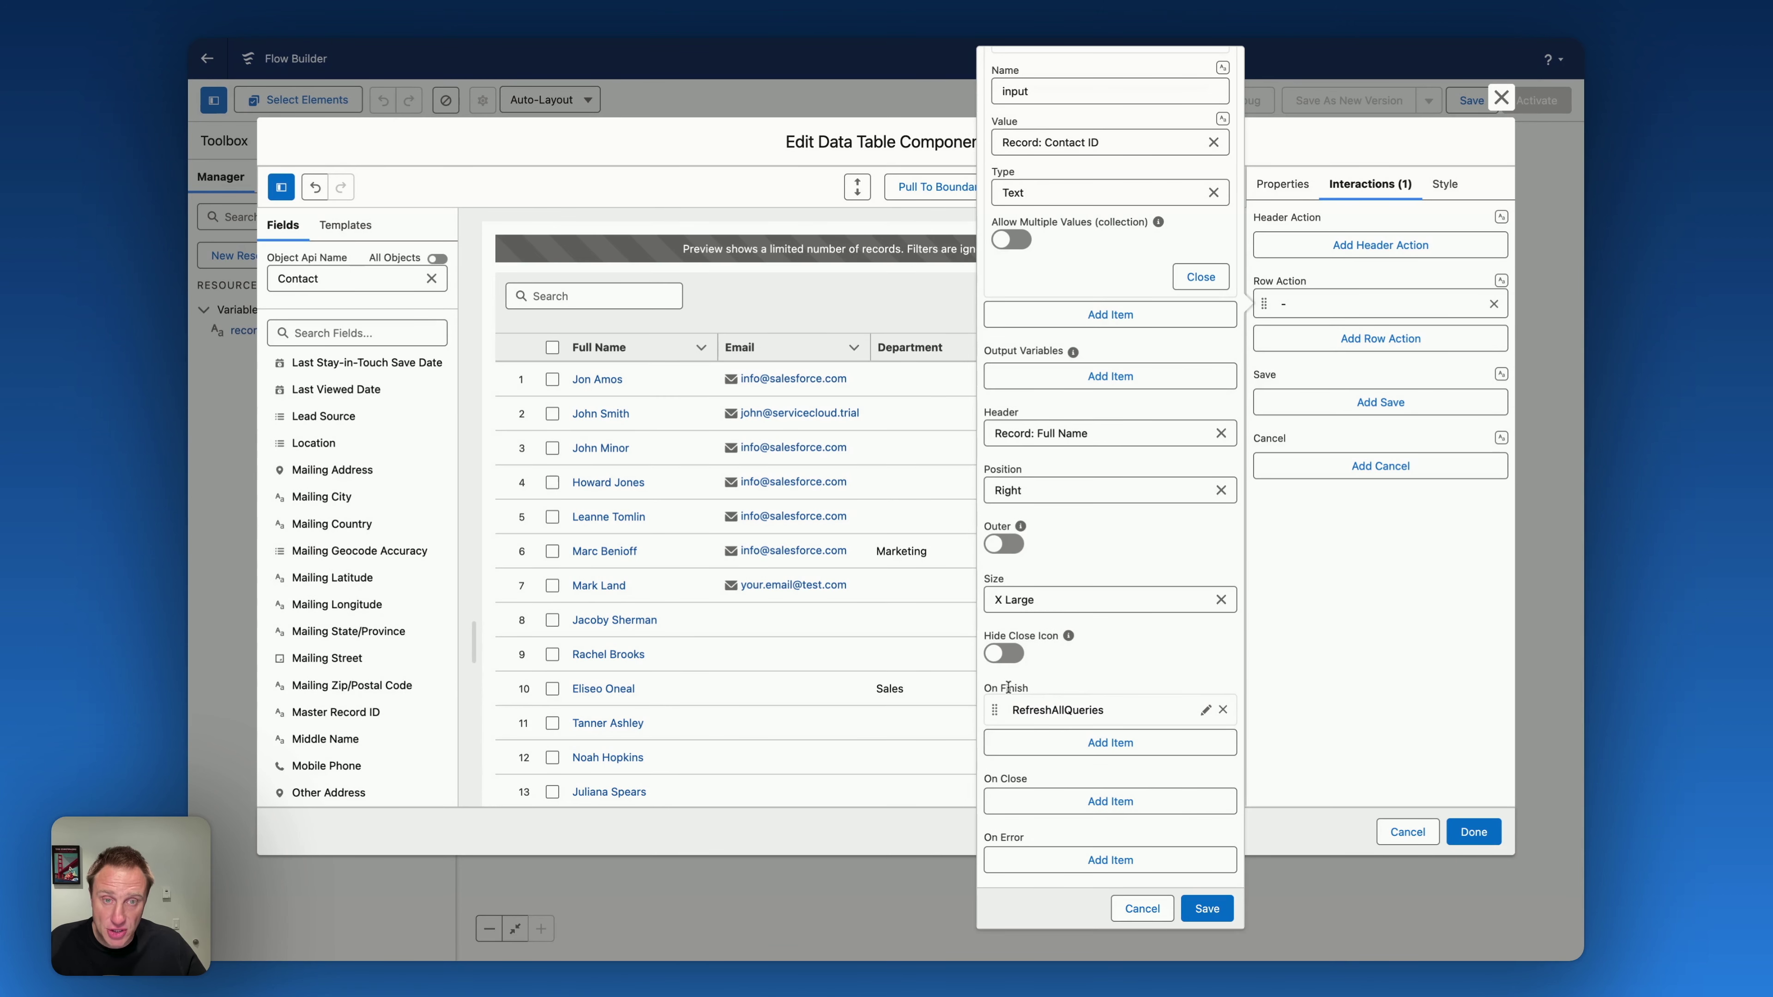
left_click(1218, 908)
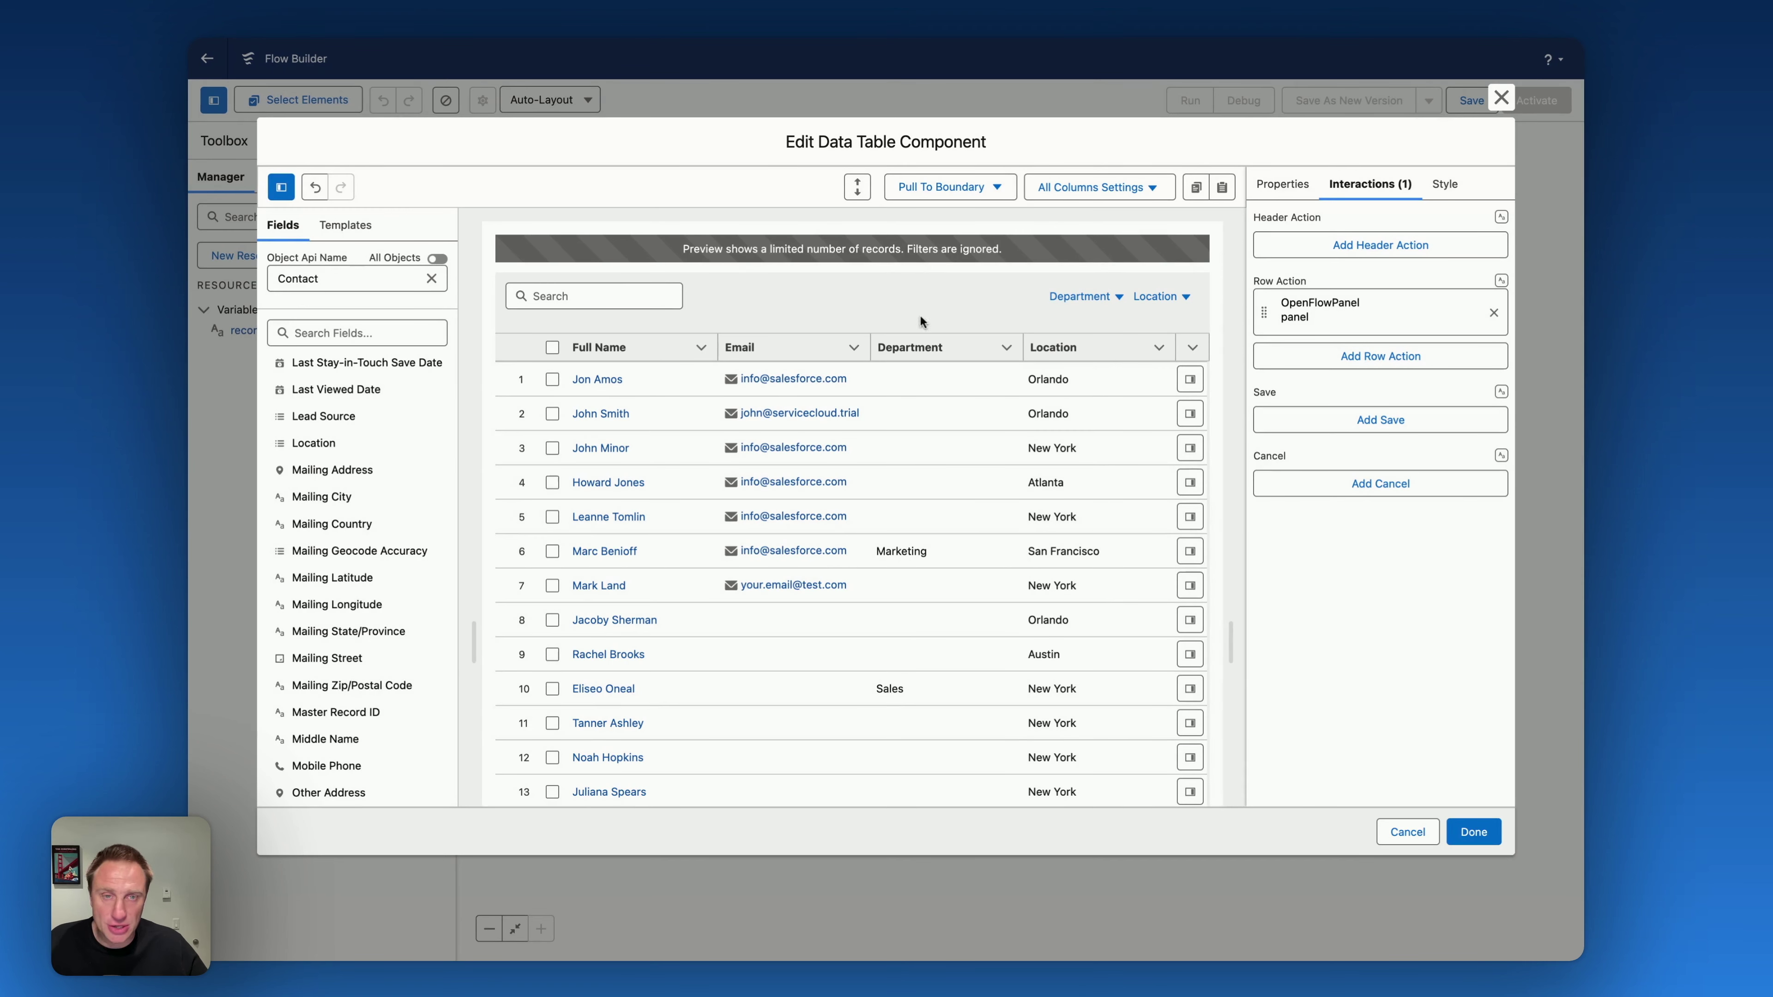
Set the data table's header title to Employee Directory.
left_click(1278, 185)
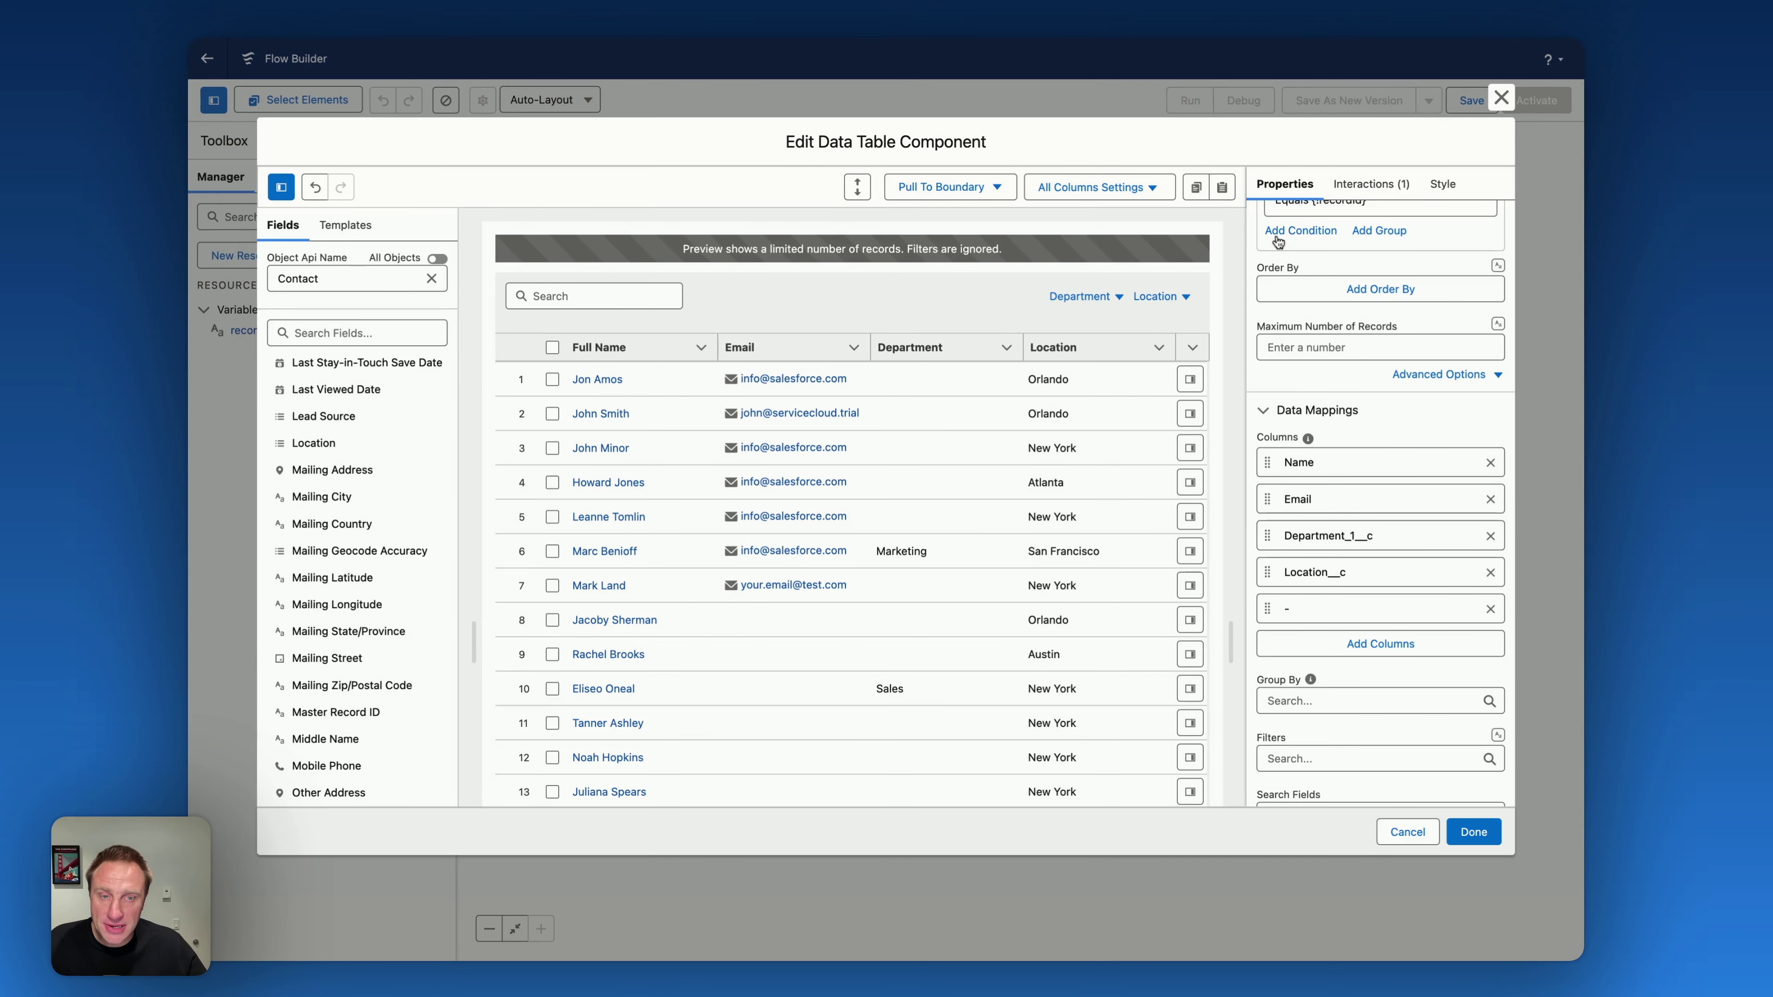
scroll(1366, 632, "up", 10)
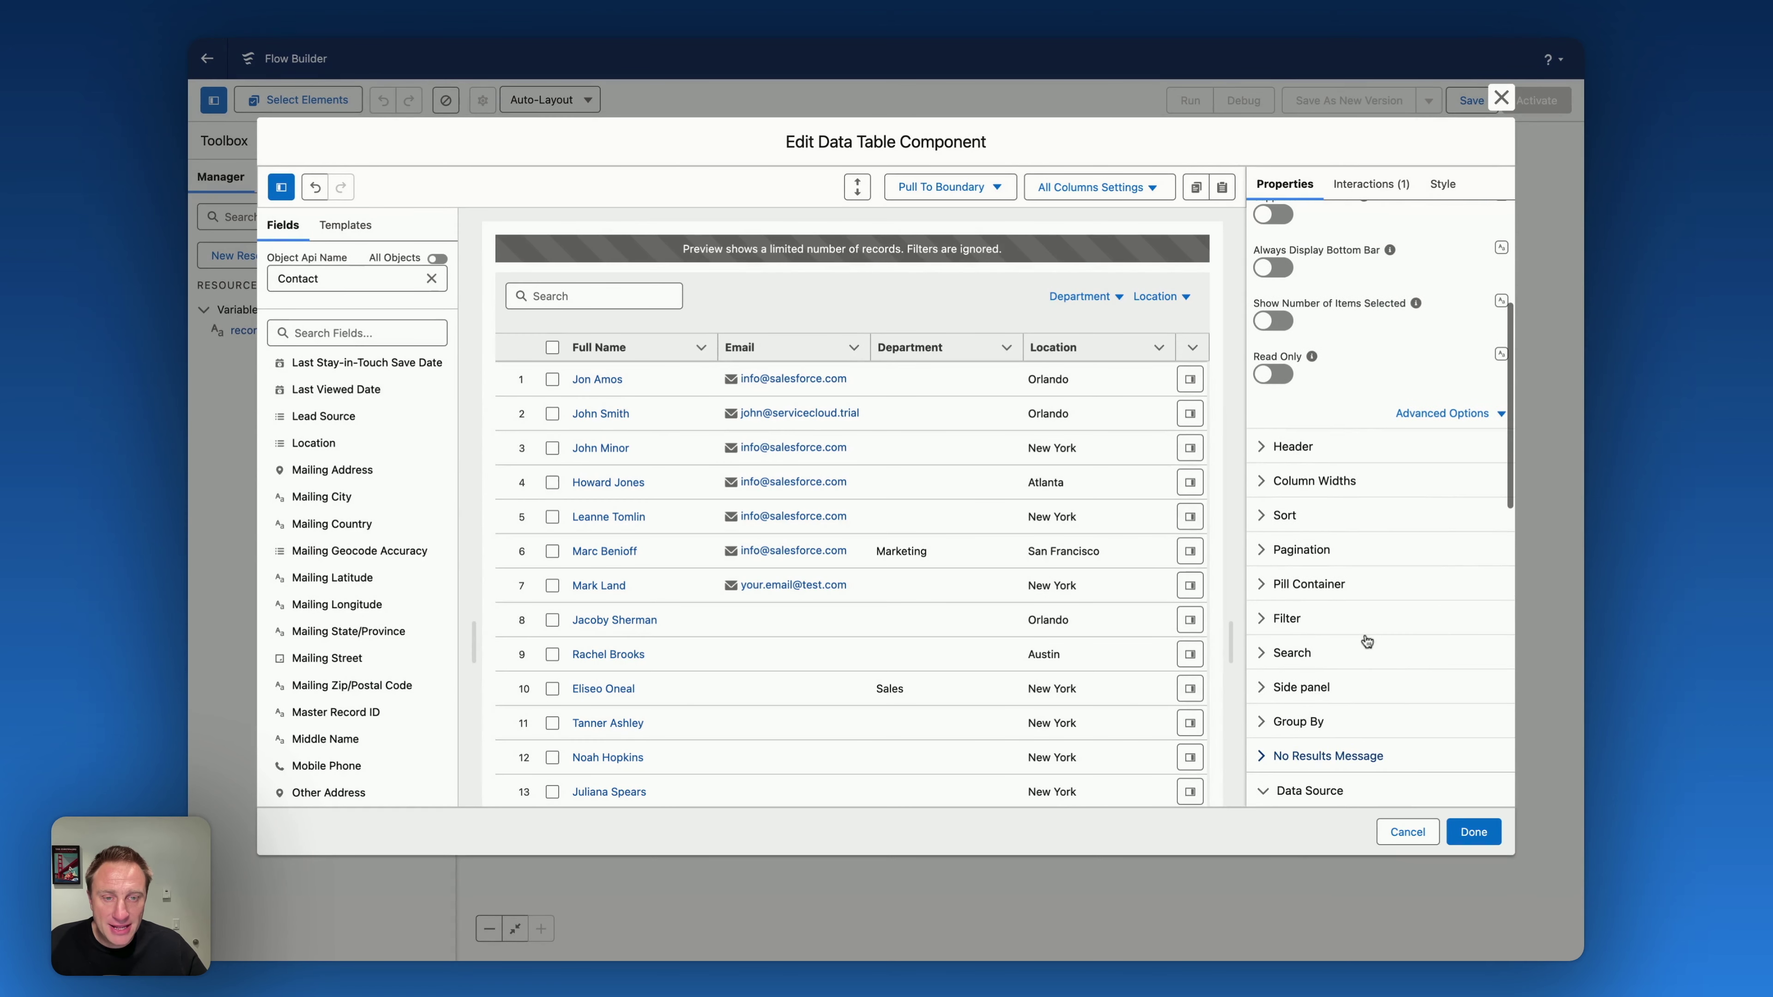
left_click(1288, 447)
left_click(1319, 489)
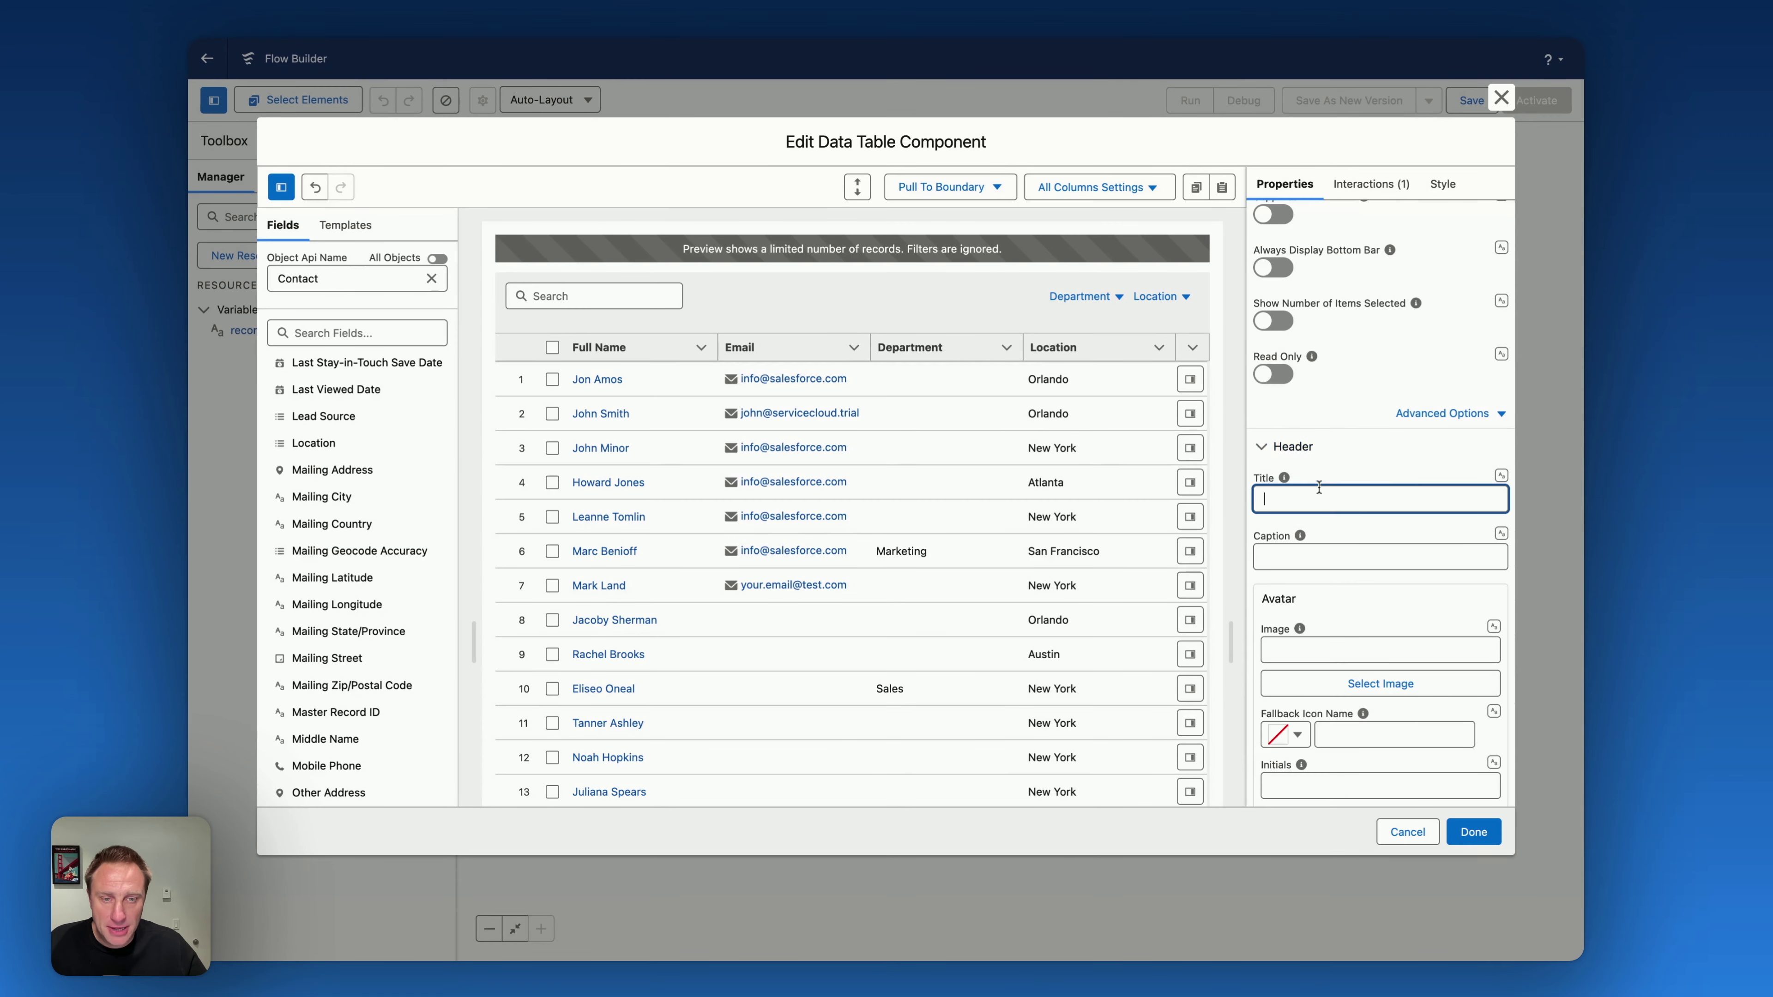
type("Employee ")
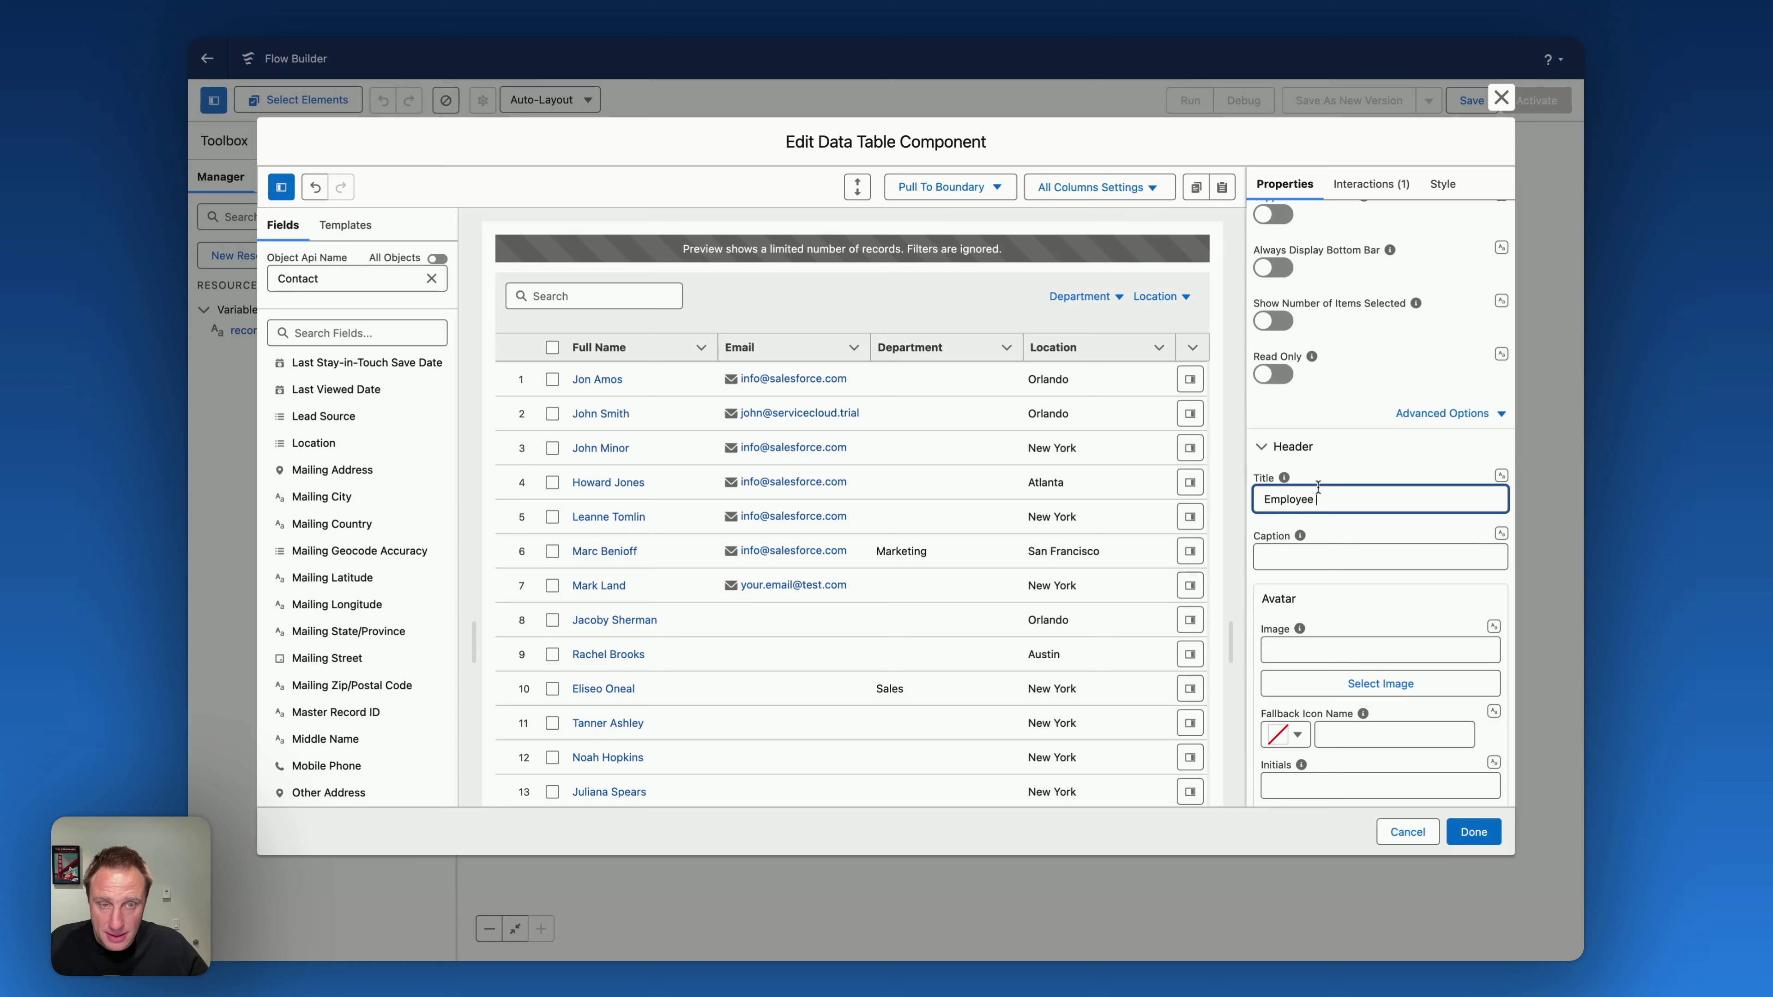
type("Directory")
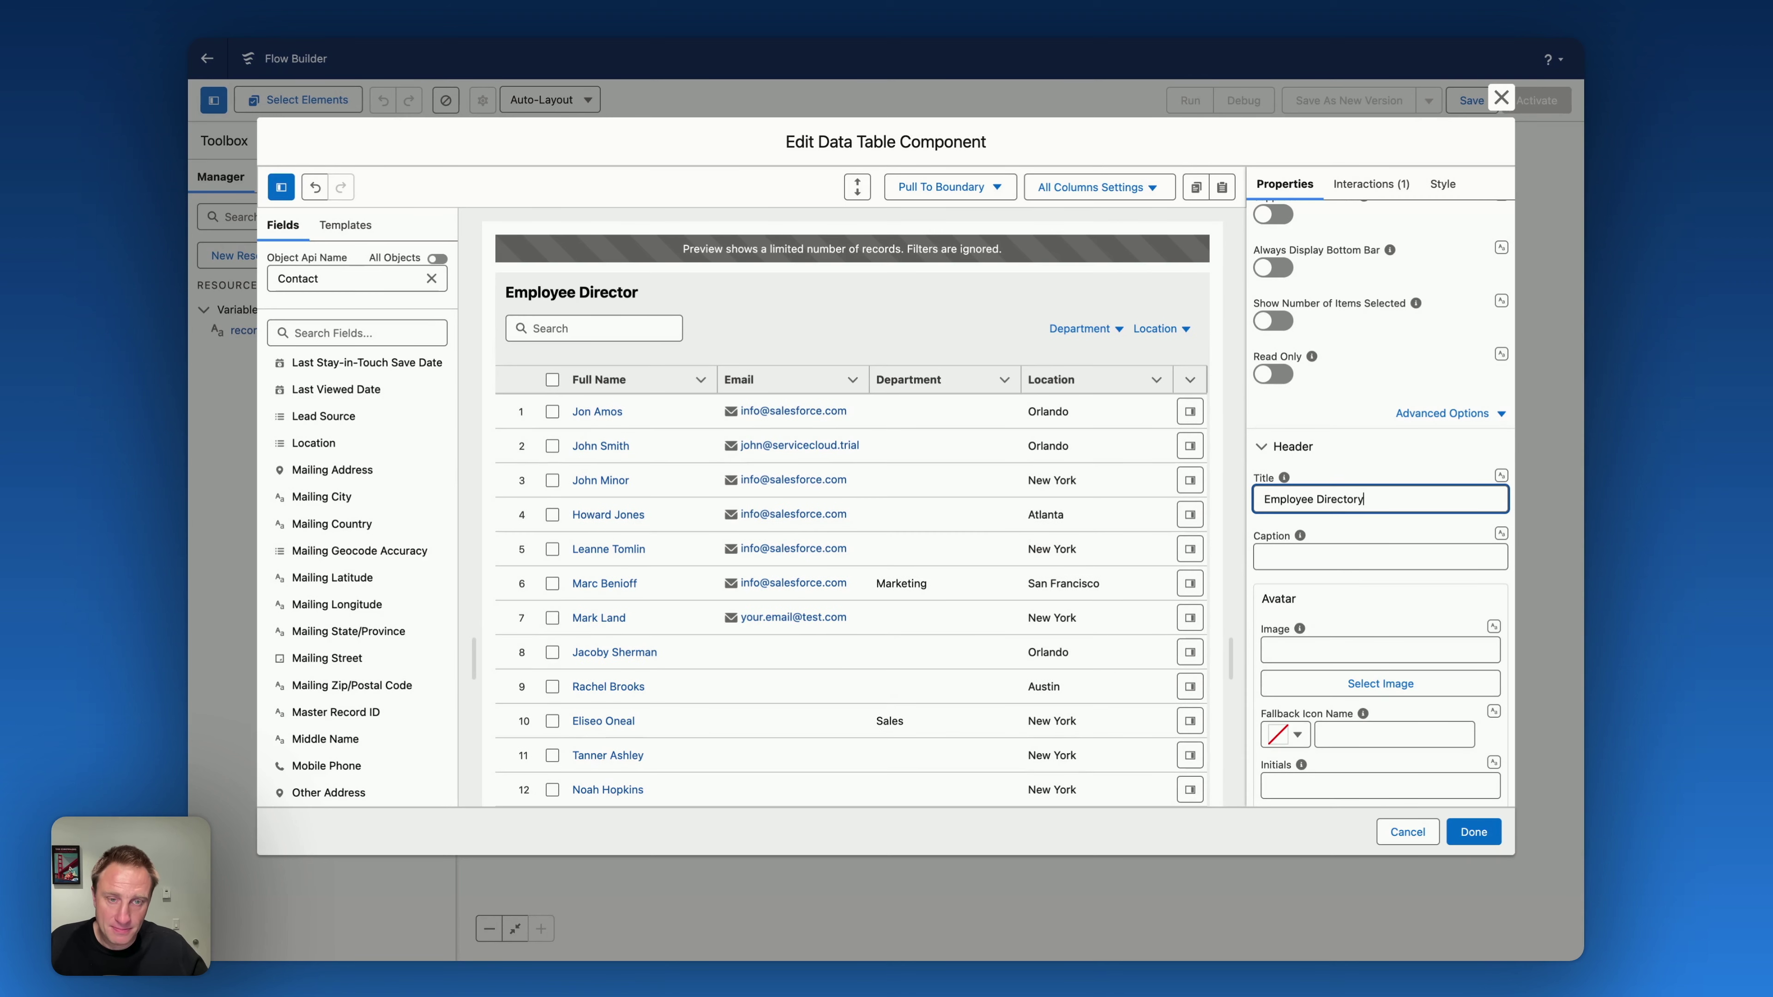
Set the header avatar's fallback icon to standard:groups.
left_click(1293, 734)
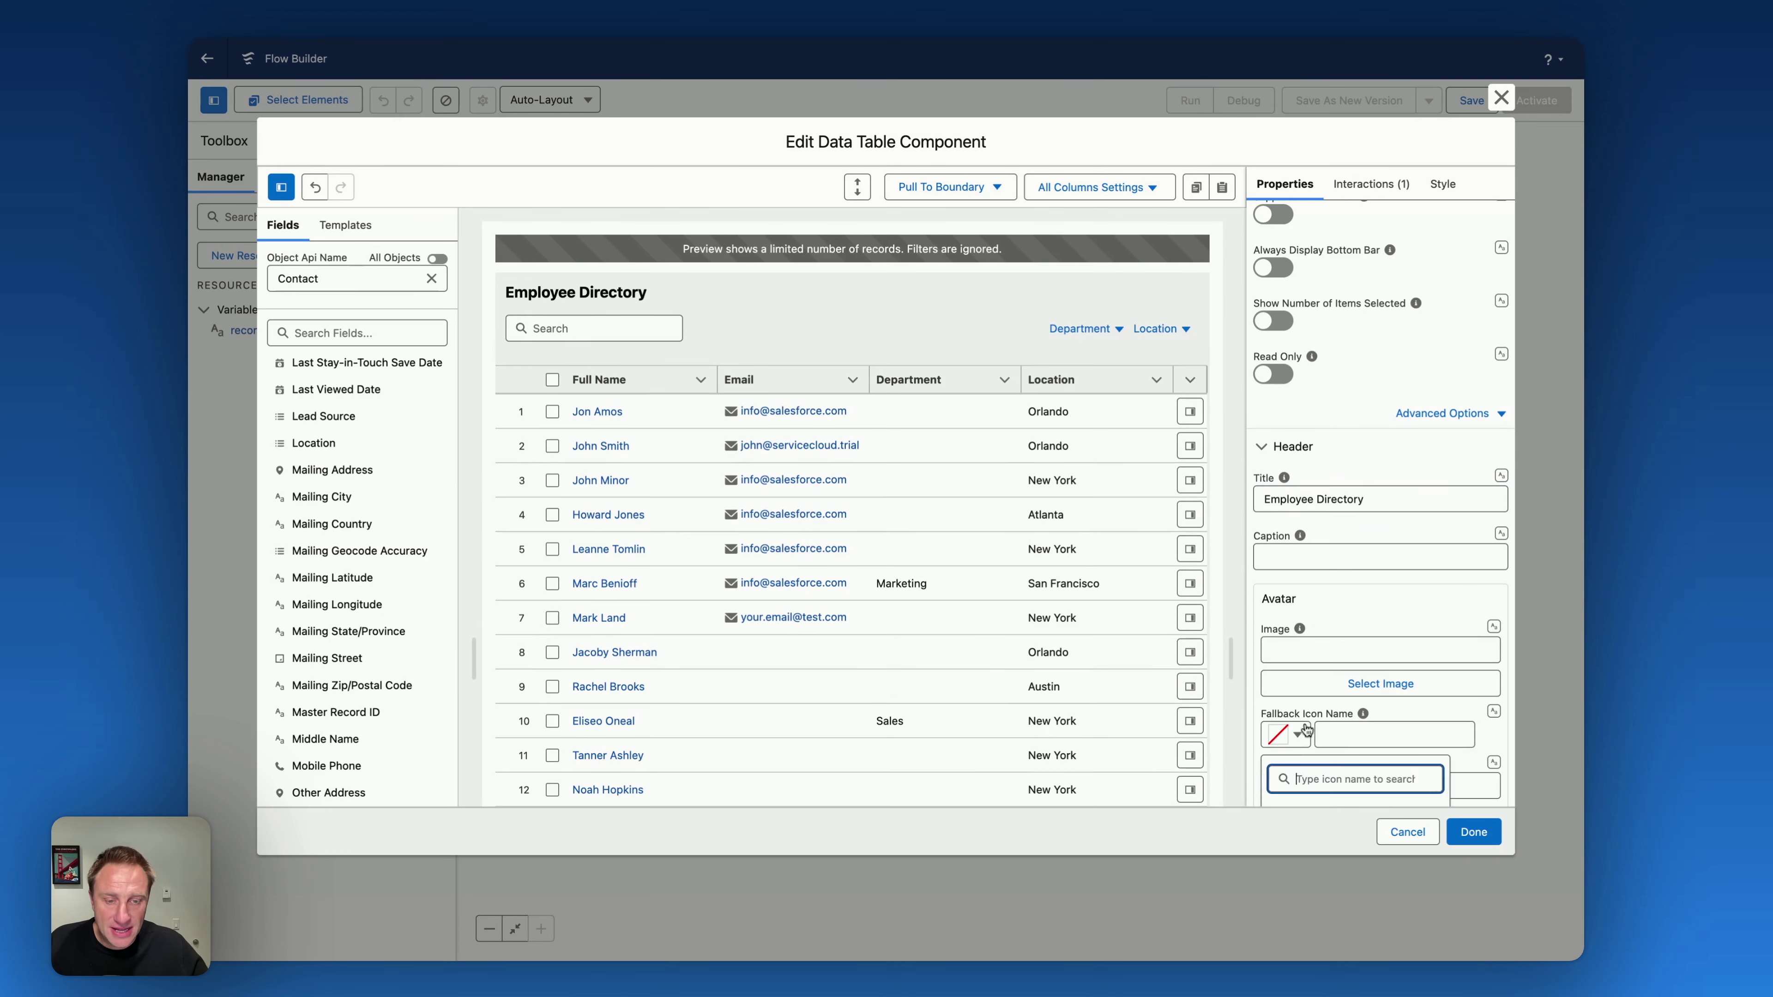
scroll(1319, 719, "down", 4)
type("grop")
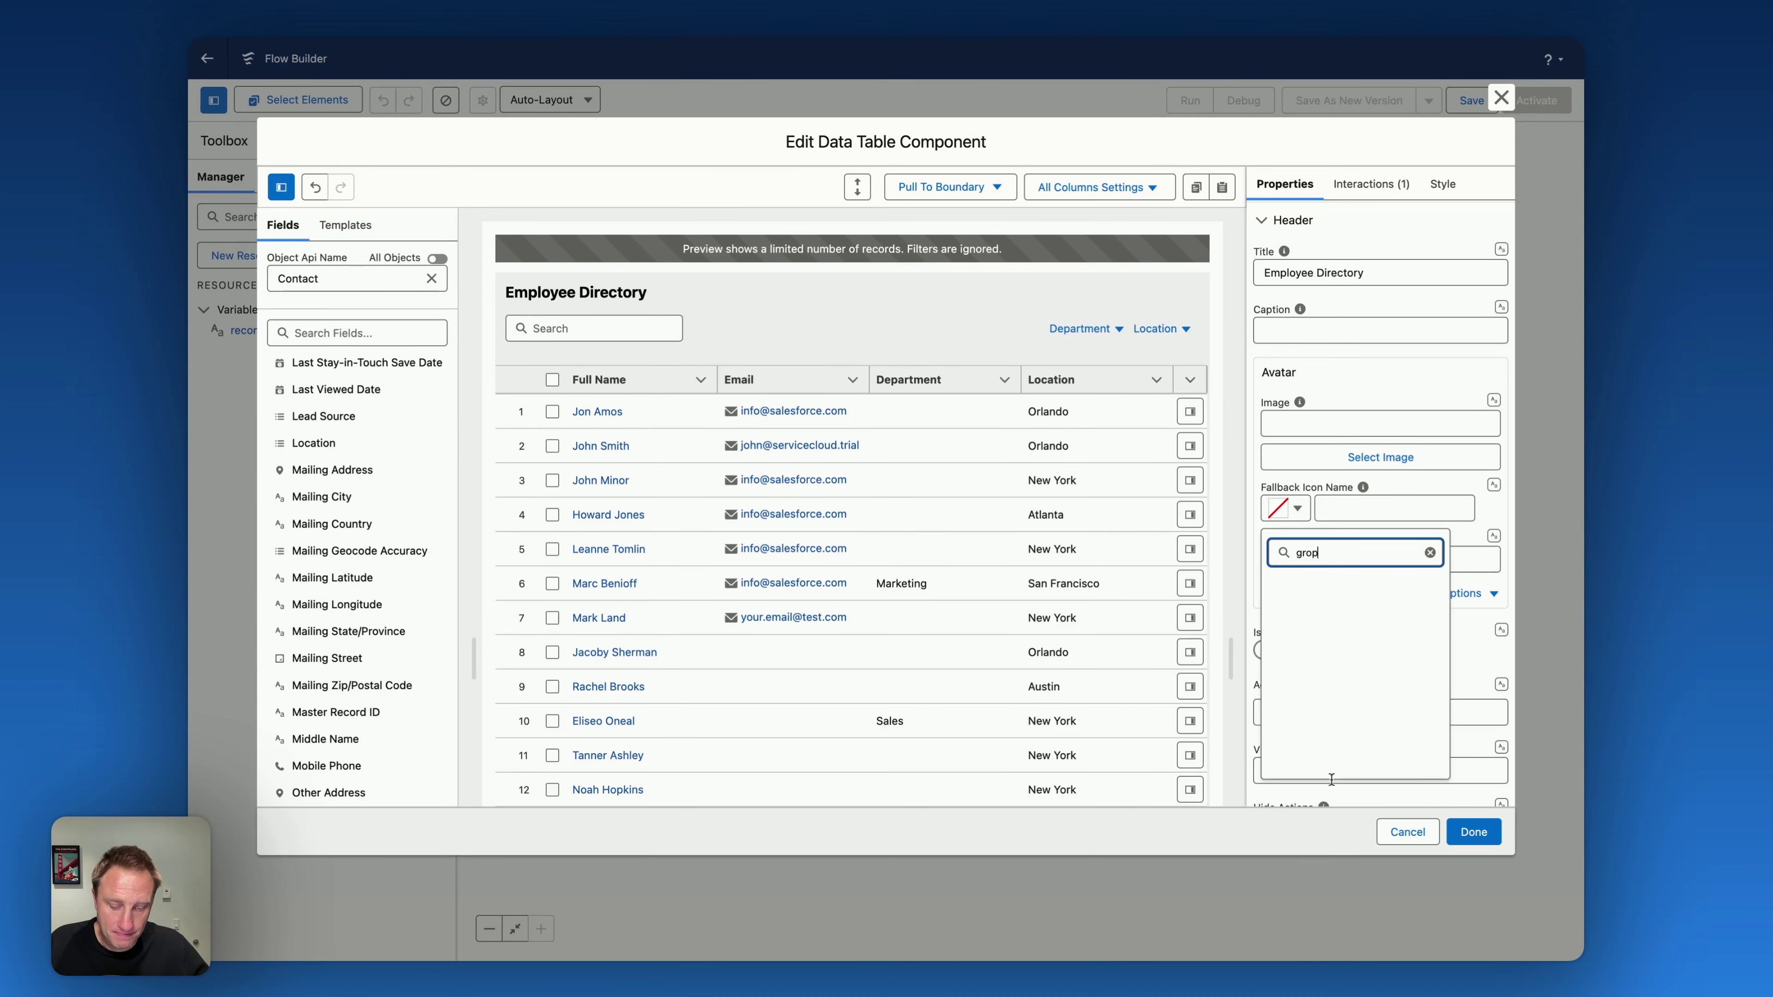
key("BackSpace")
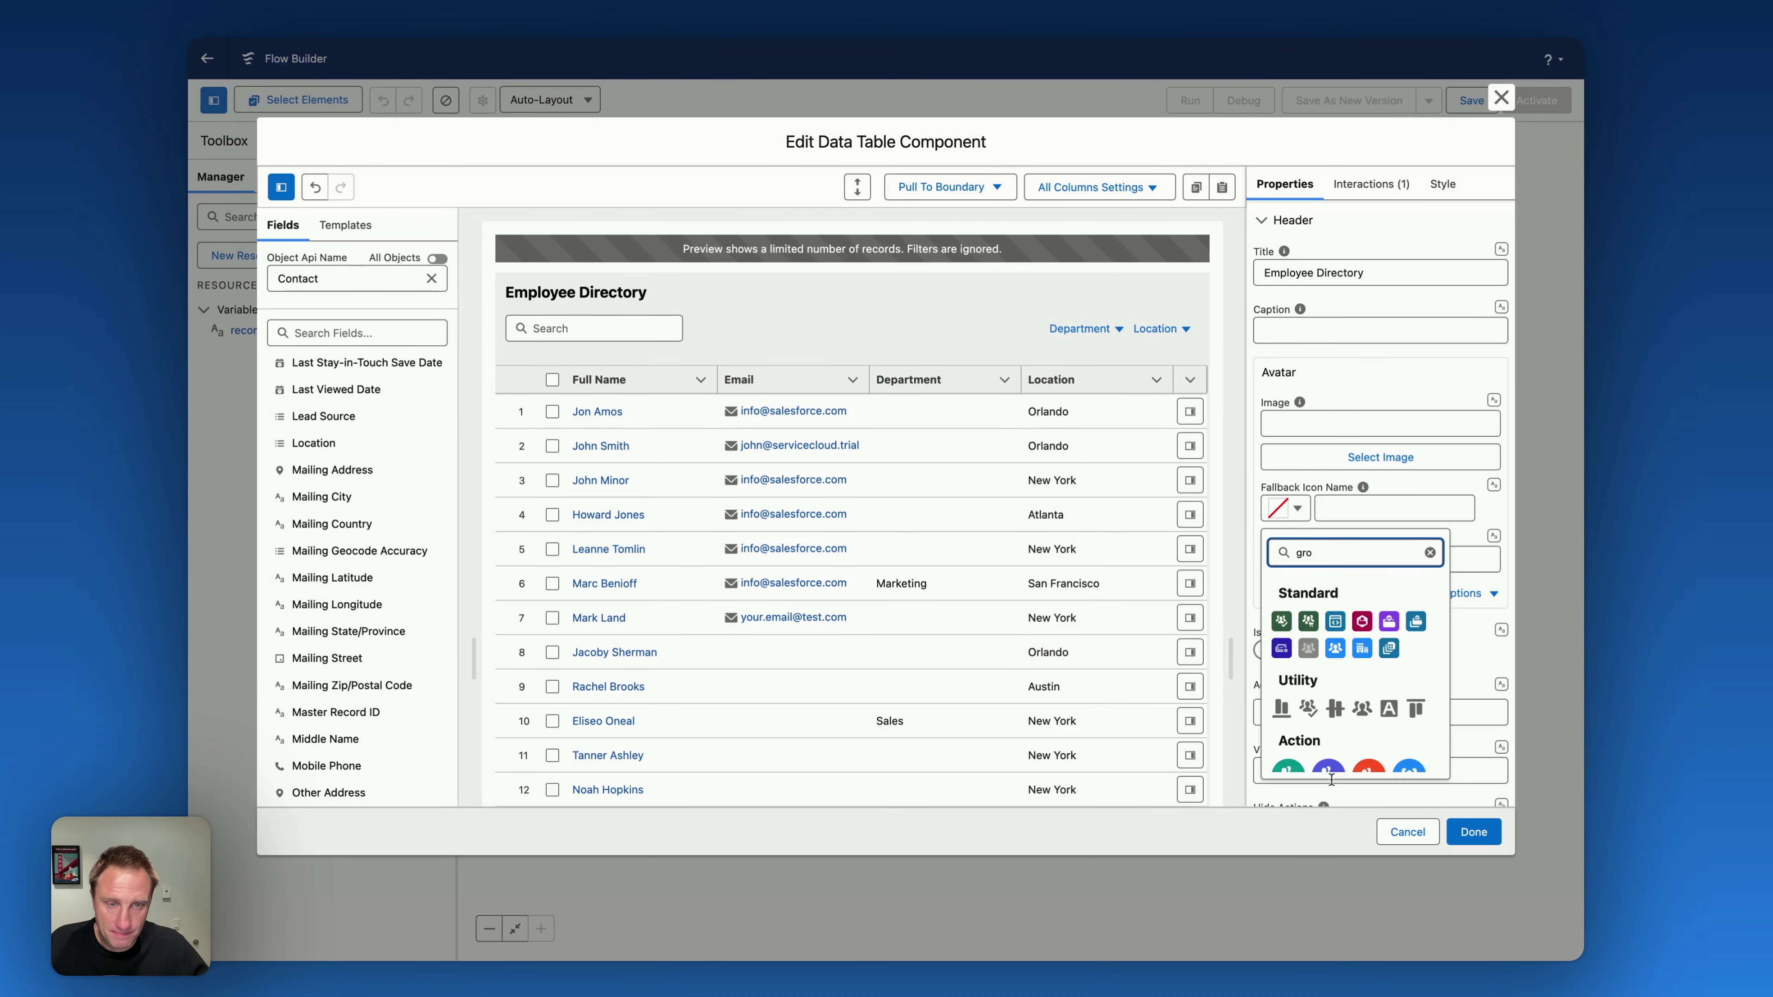
left_click(1335, 649)
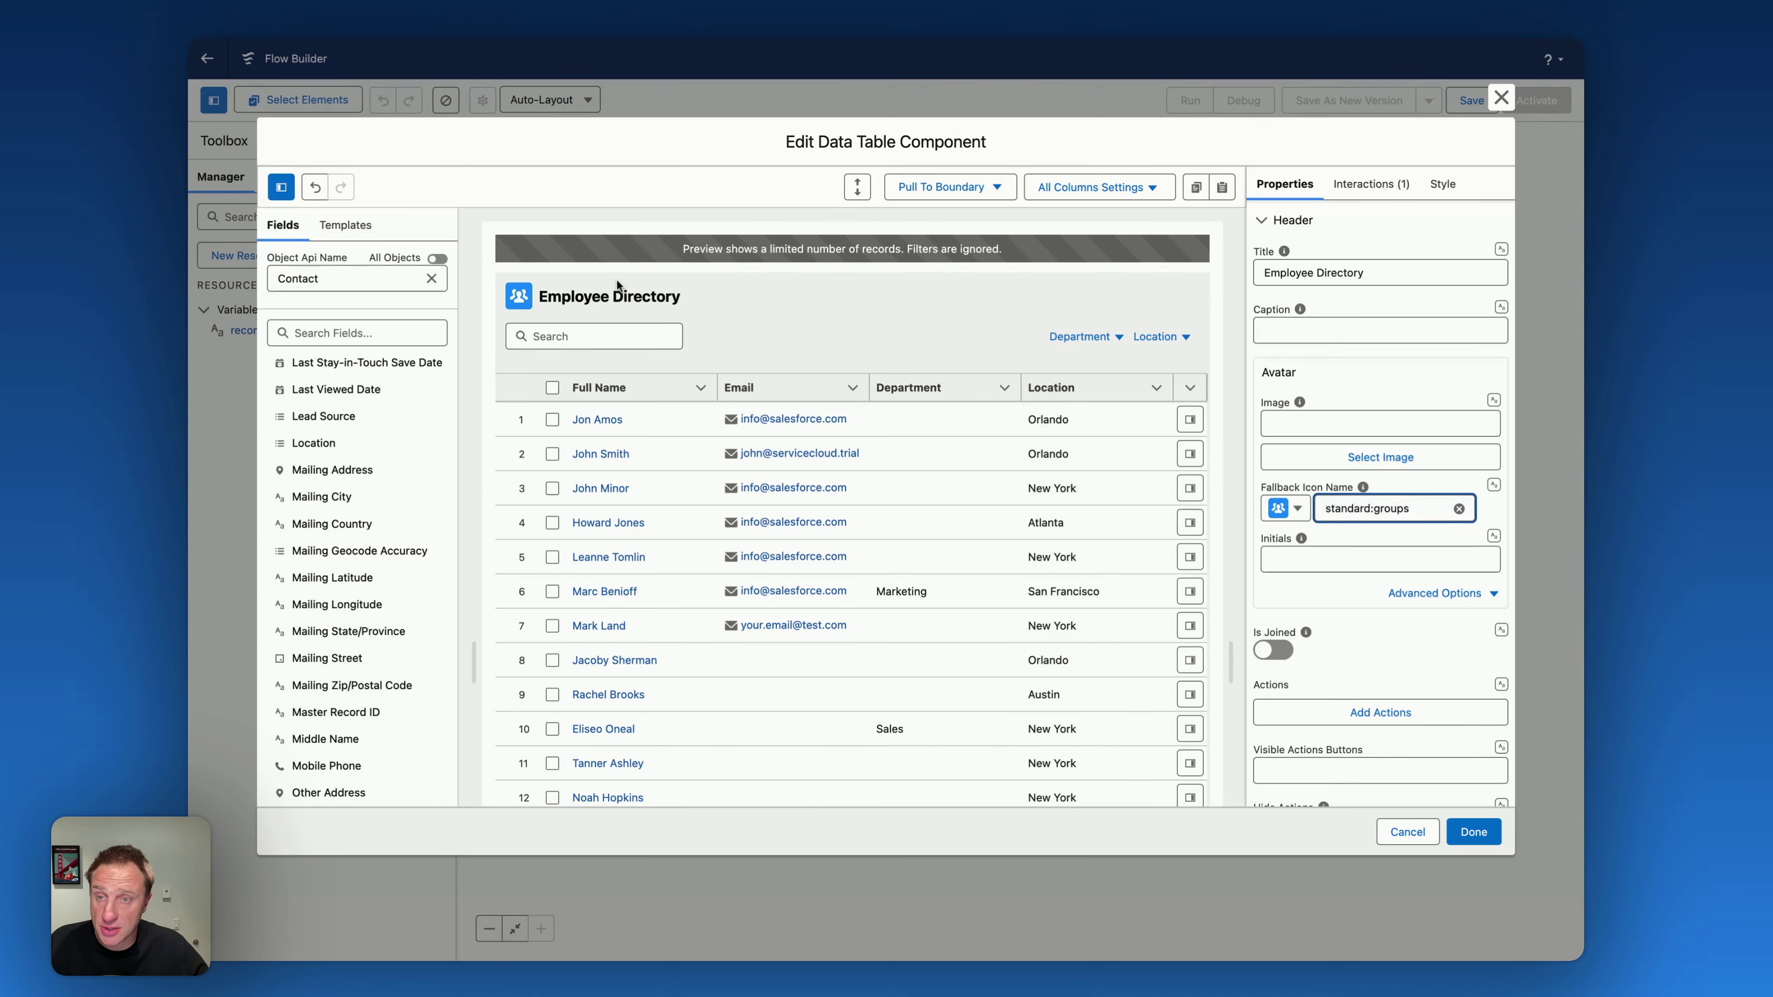
Turn on Is Joined for the table header and add a header action labelled Export Directory.
left_click(1273, 650)
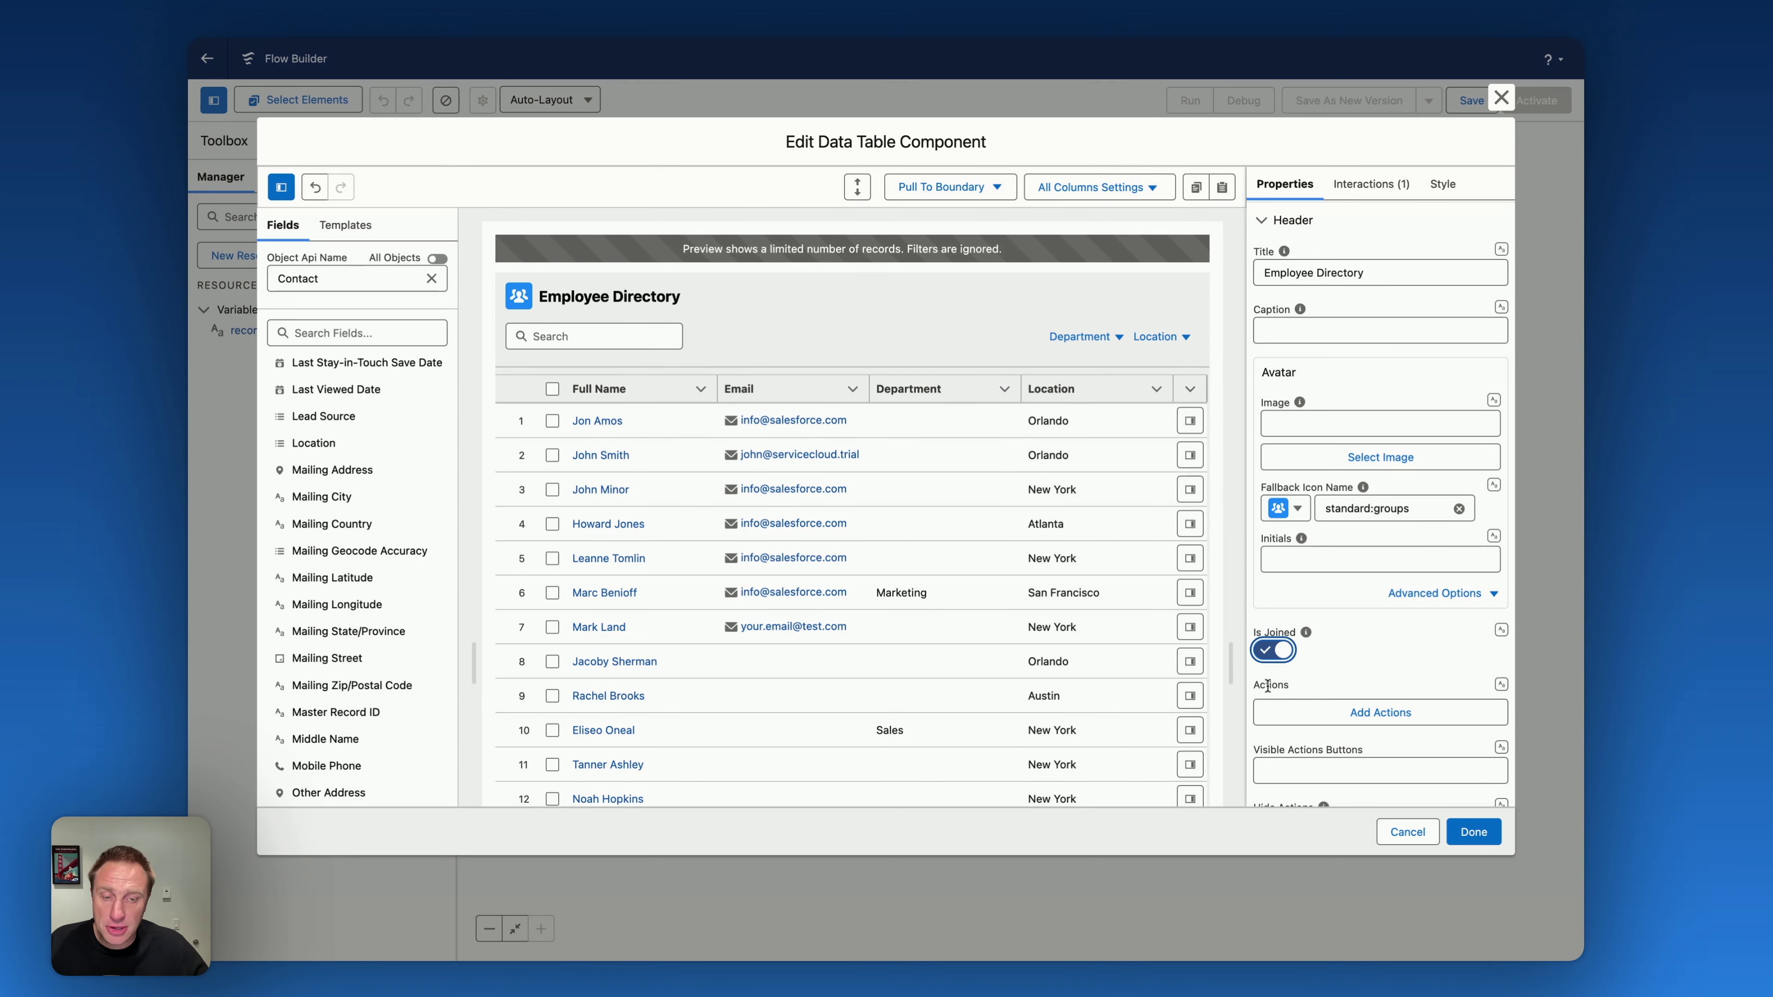
left_click(1278, 712)
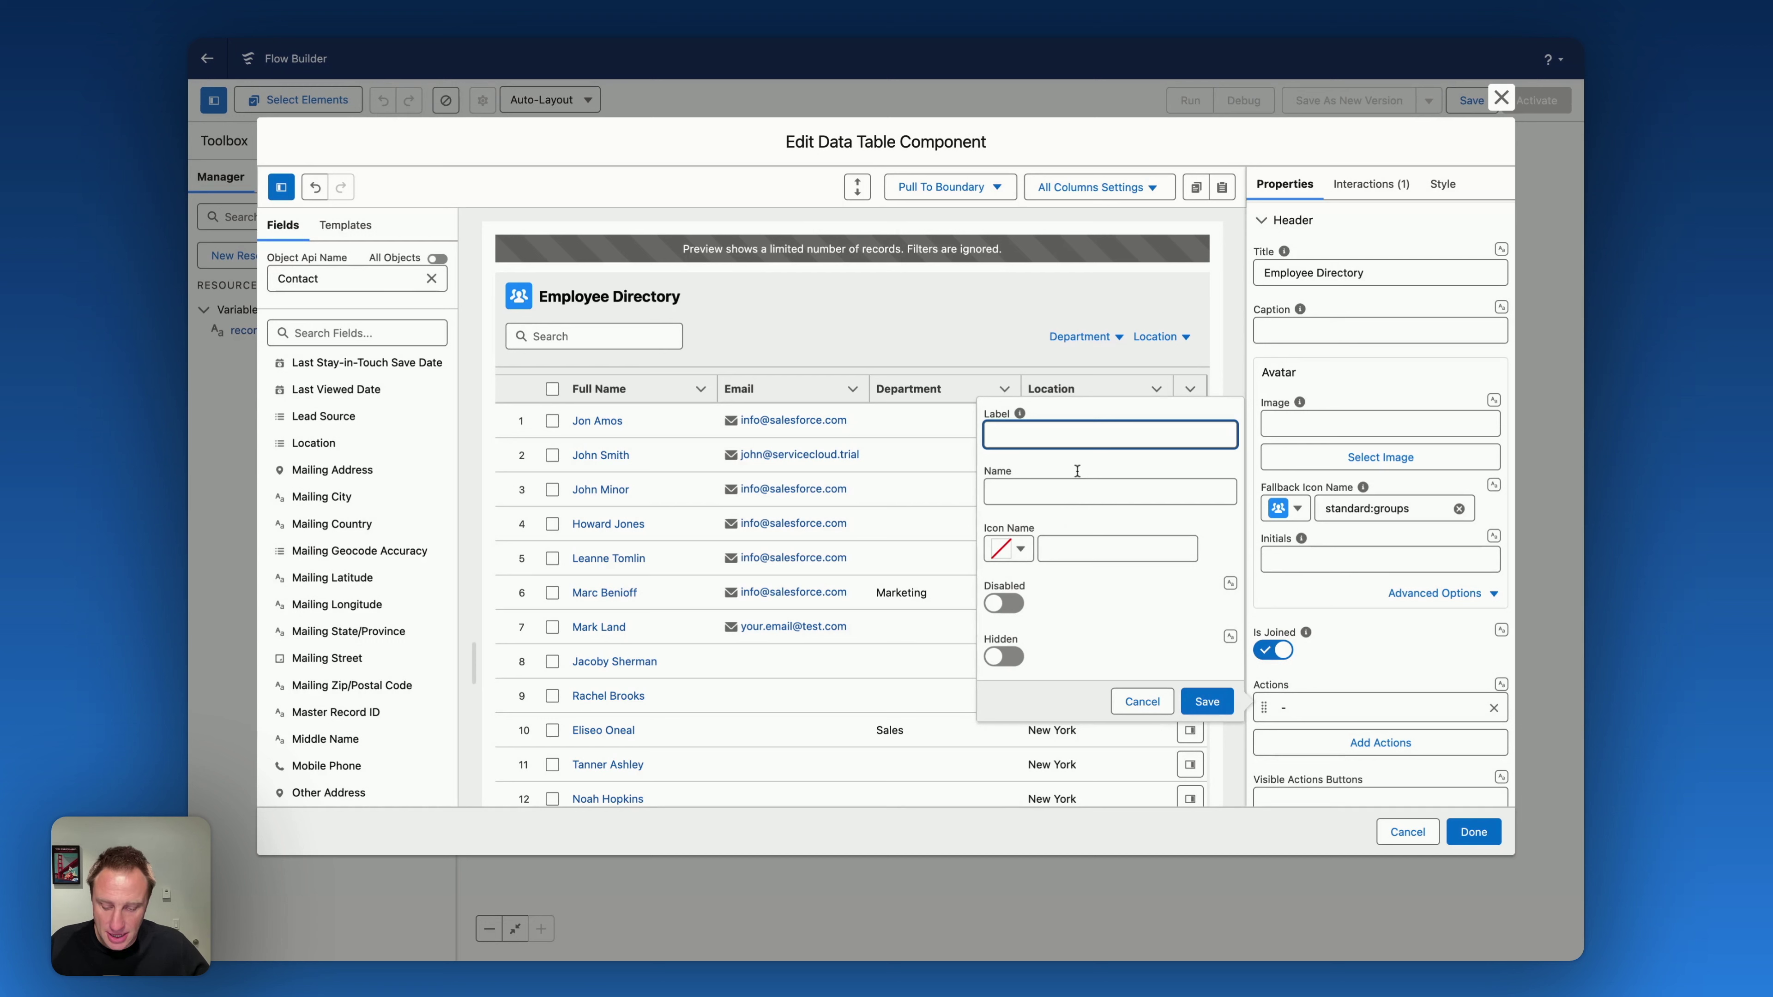
type("Export Direct")
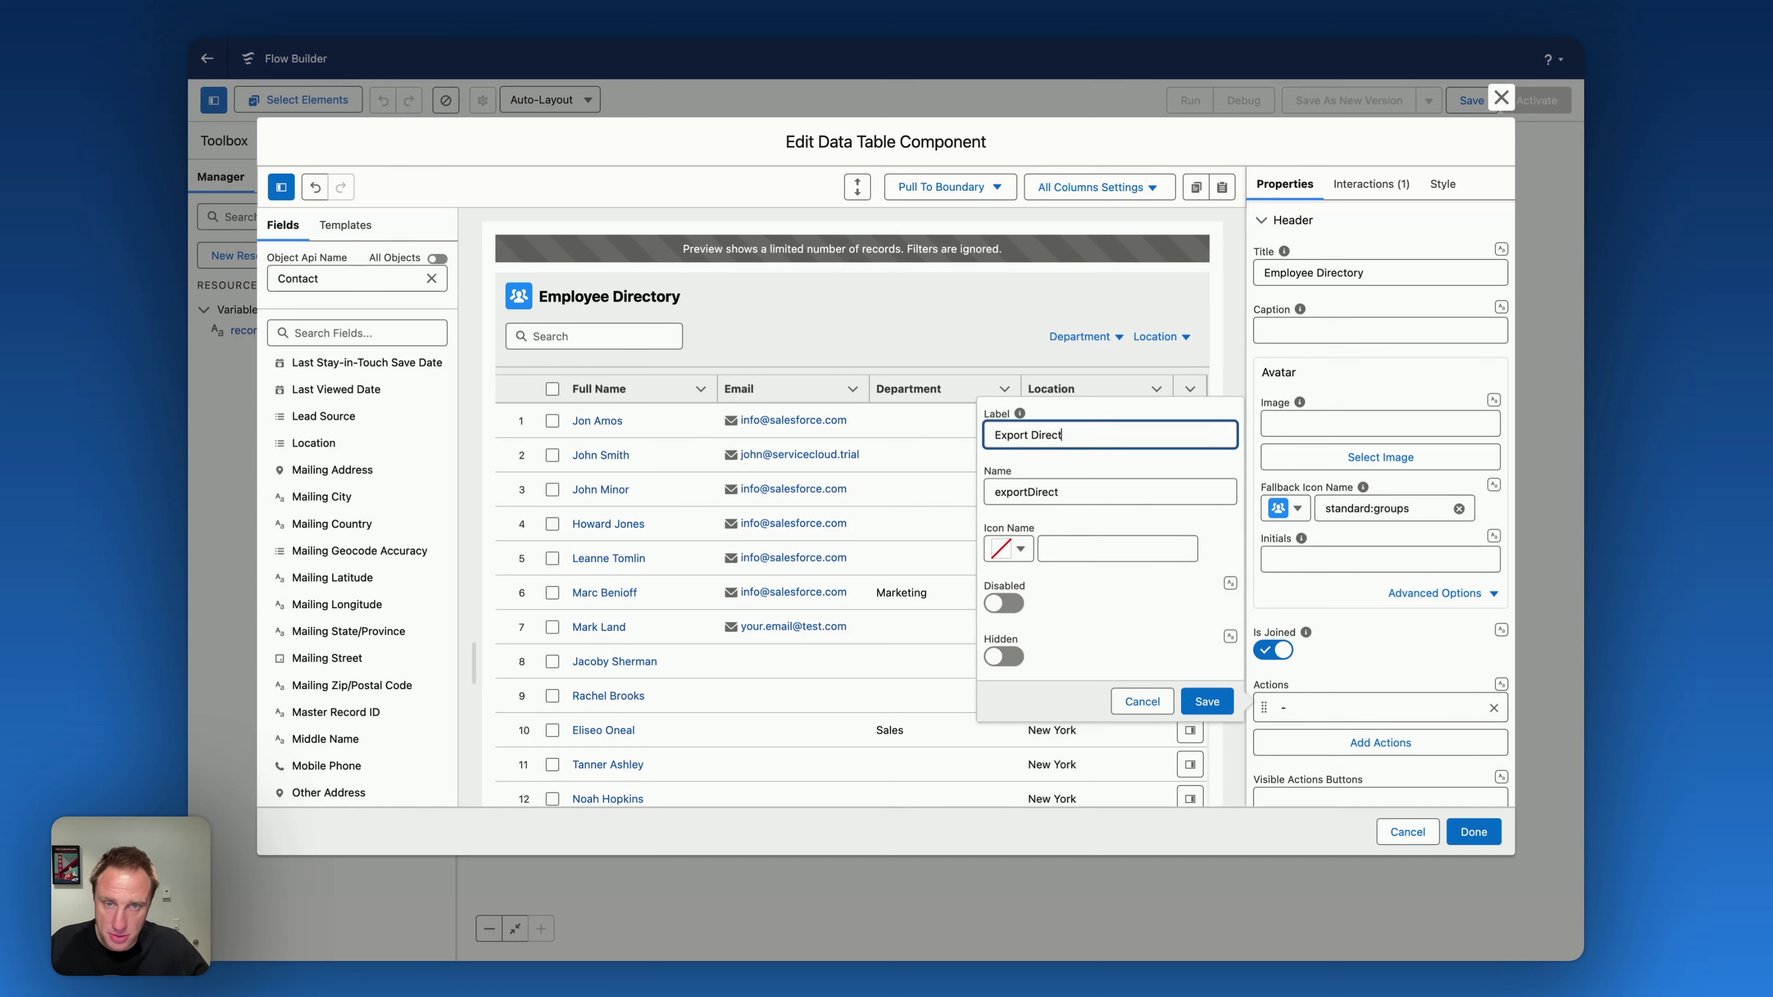
type("ory")
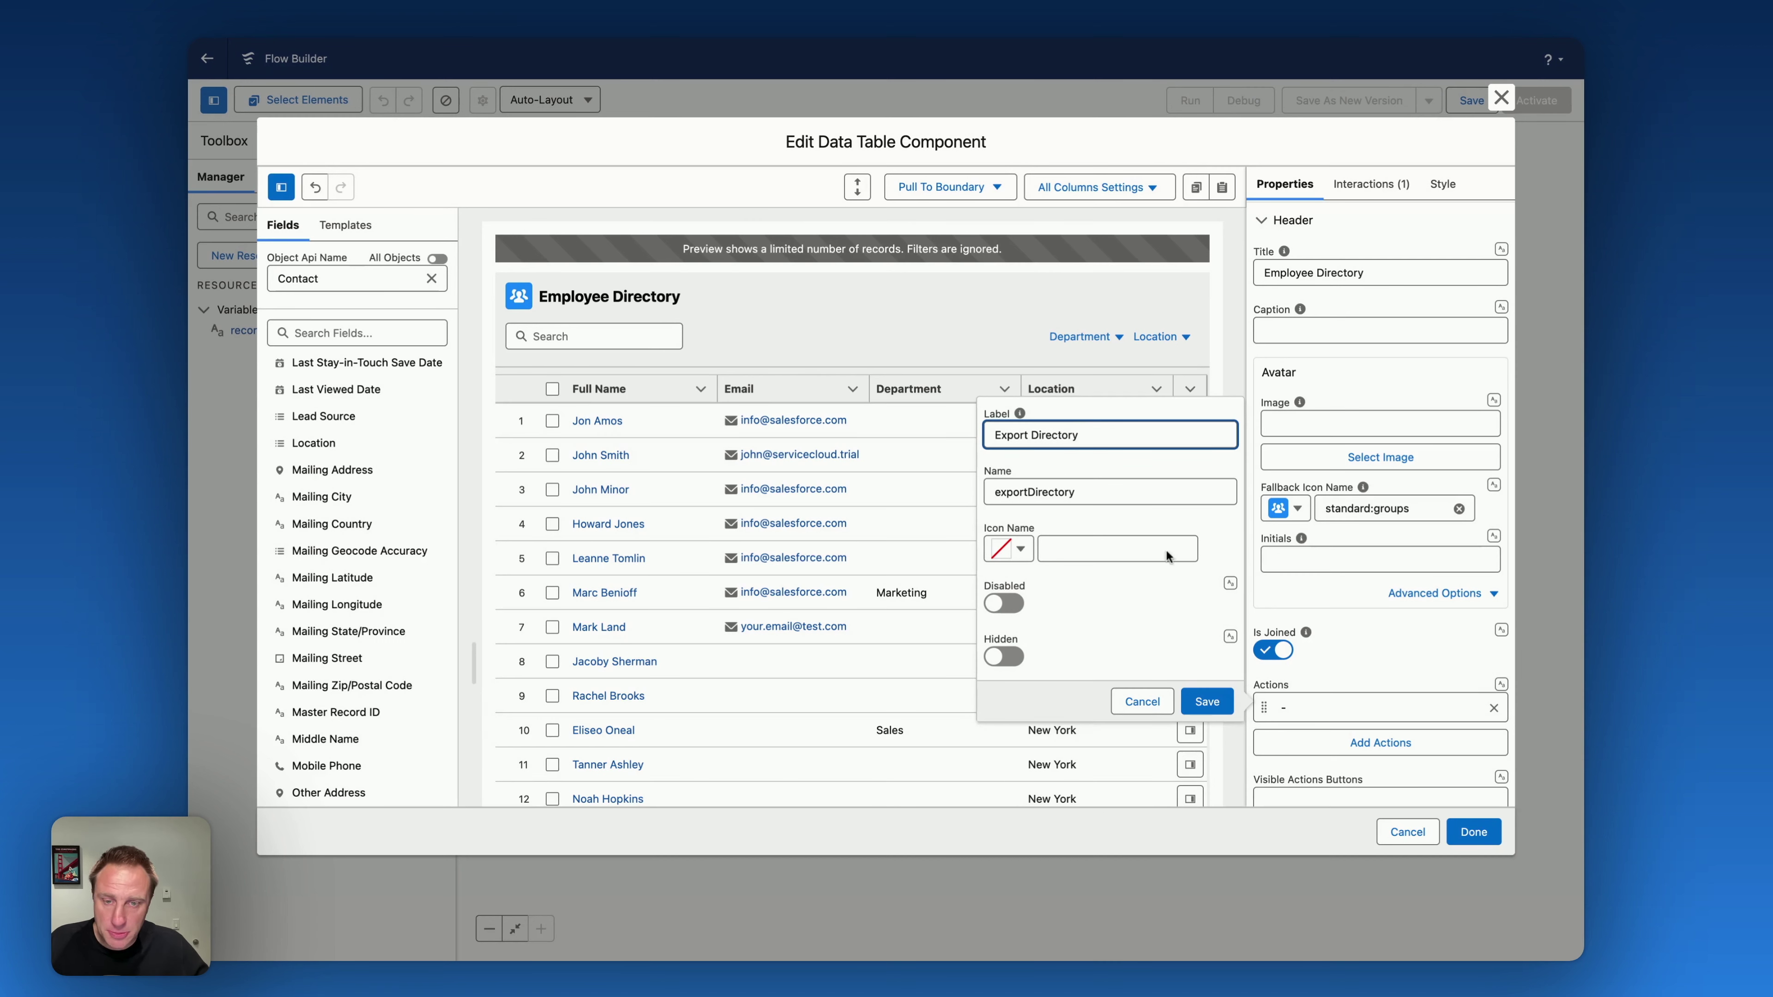
left_click(1207, 703)
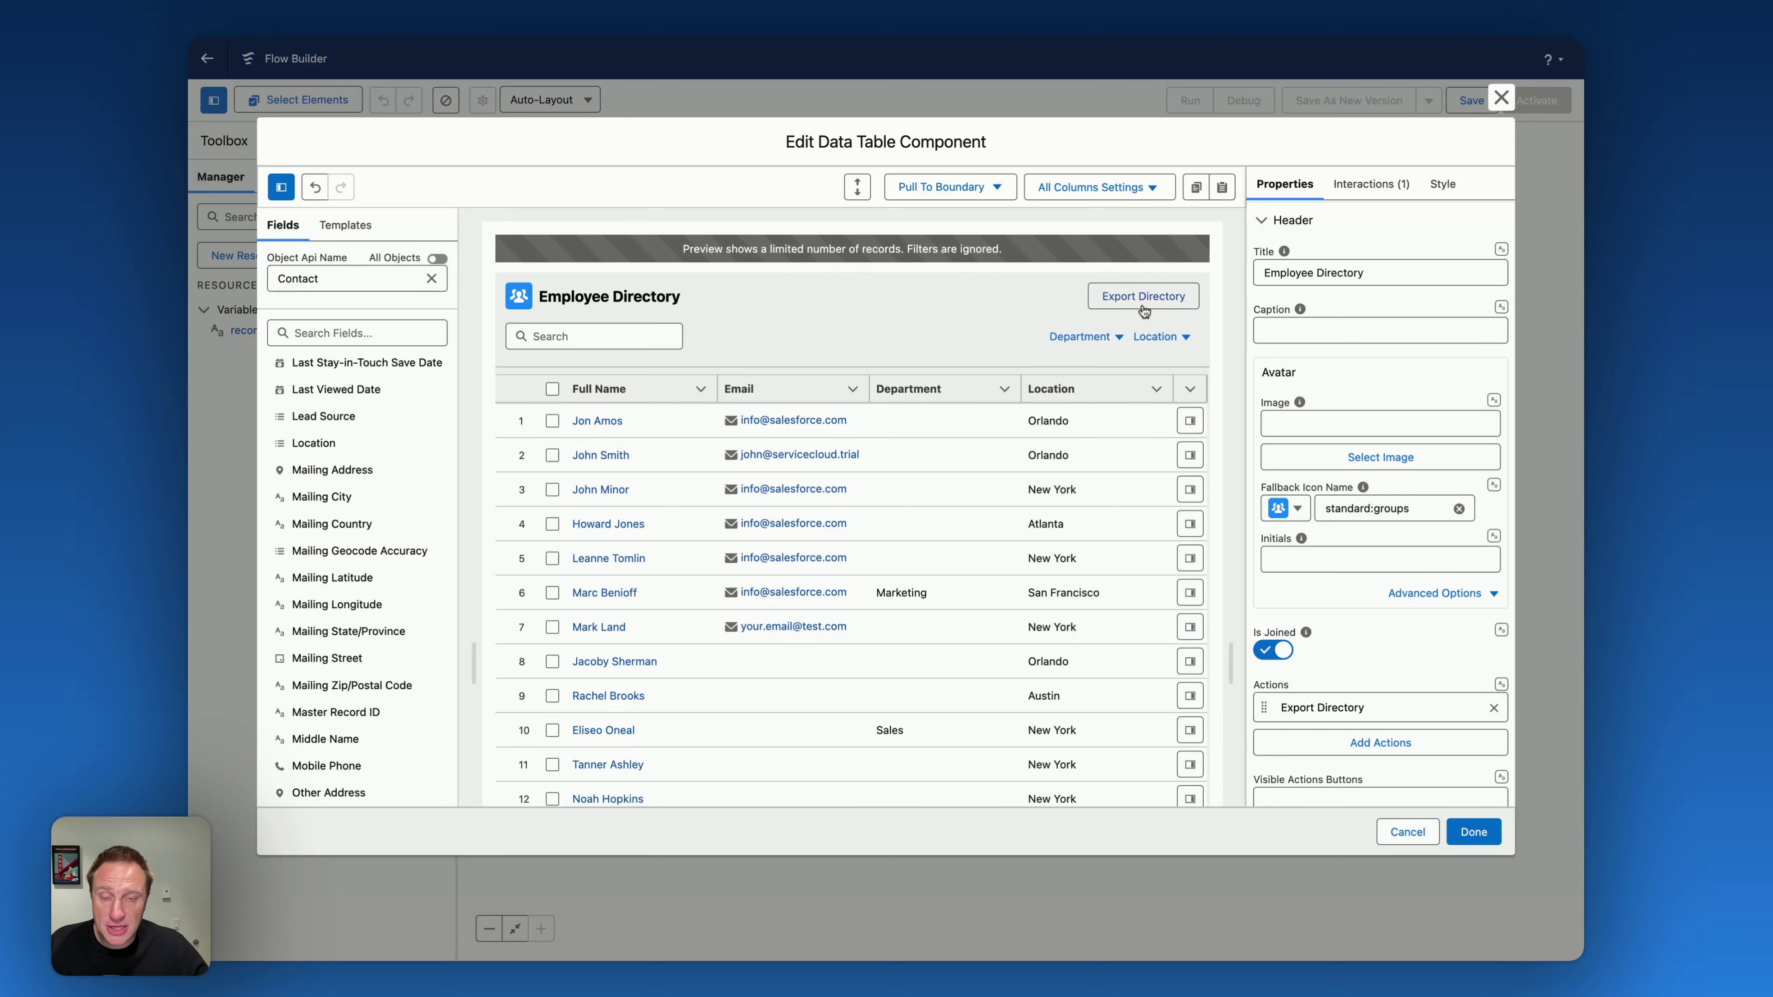
Add a header action interaction of type Export To targeting Export Directory, and save it.
left_click(1368, 185)
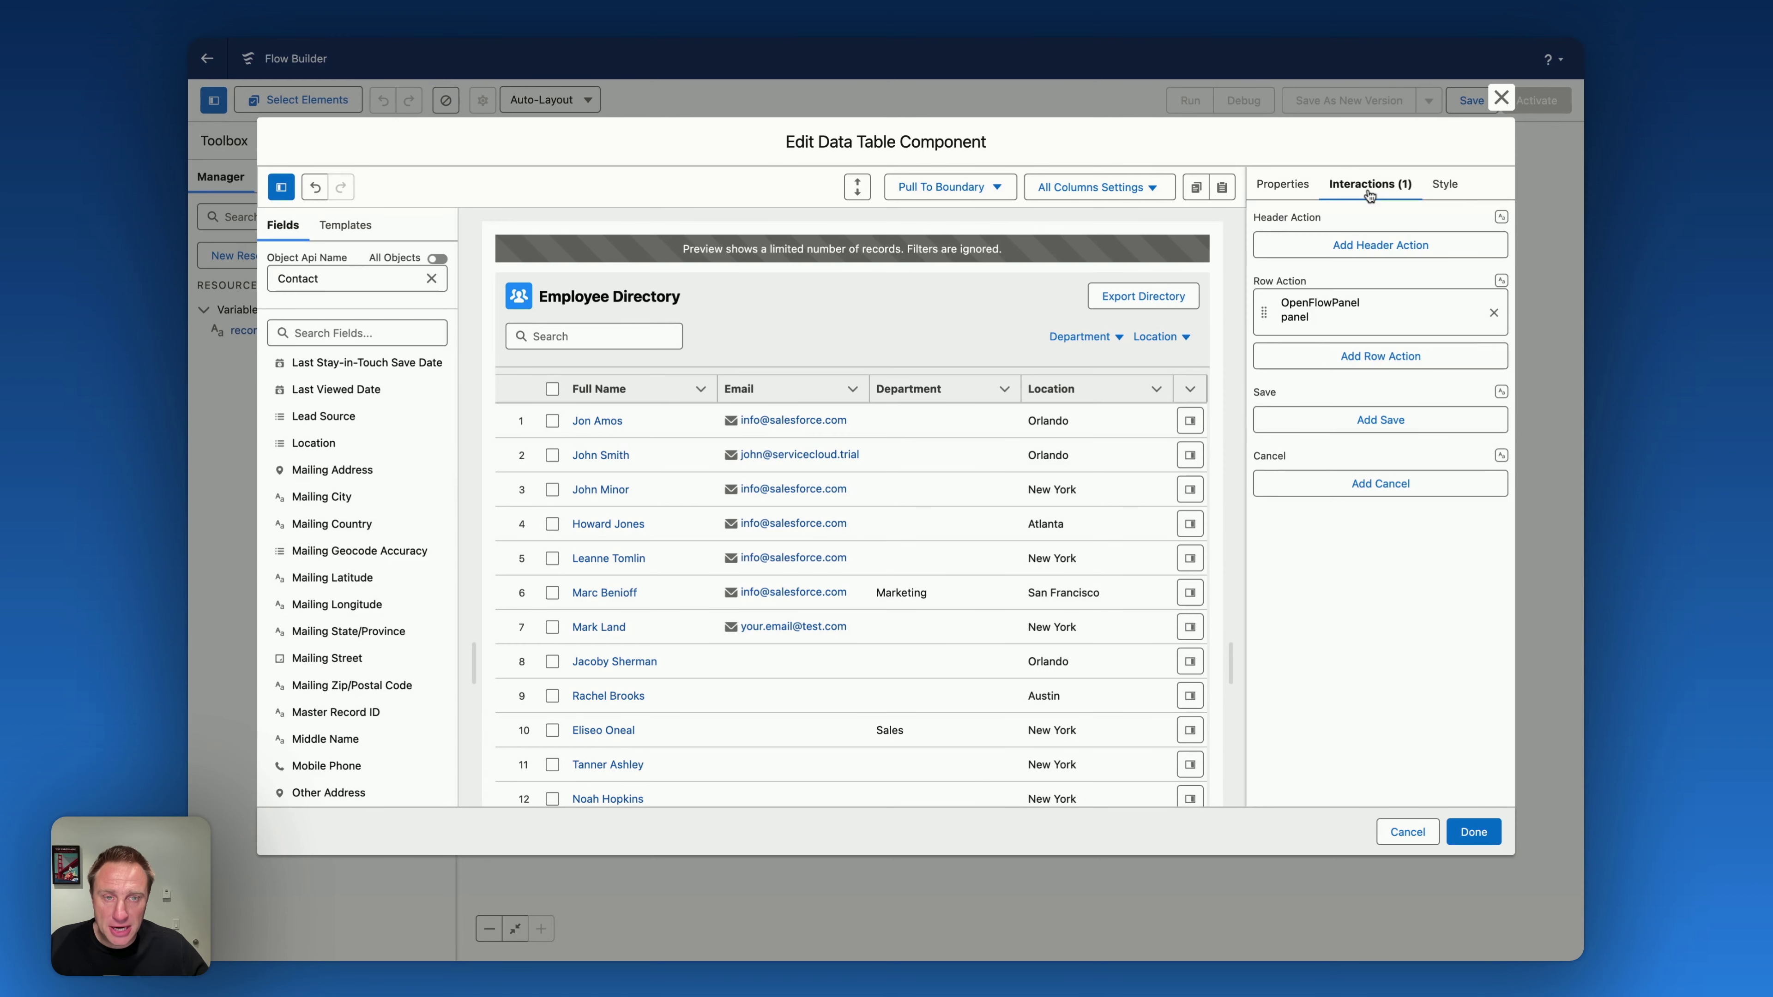
left_click_drag(1256, 217, 1317, 217)
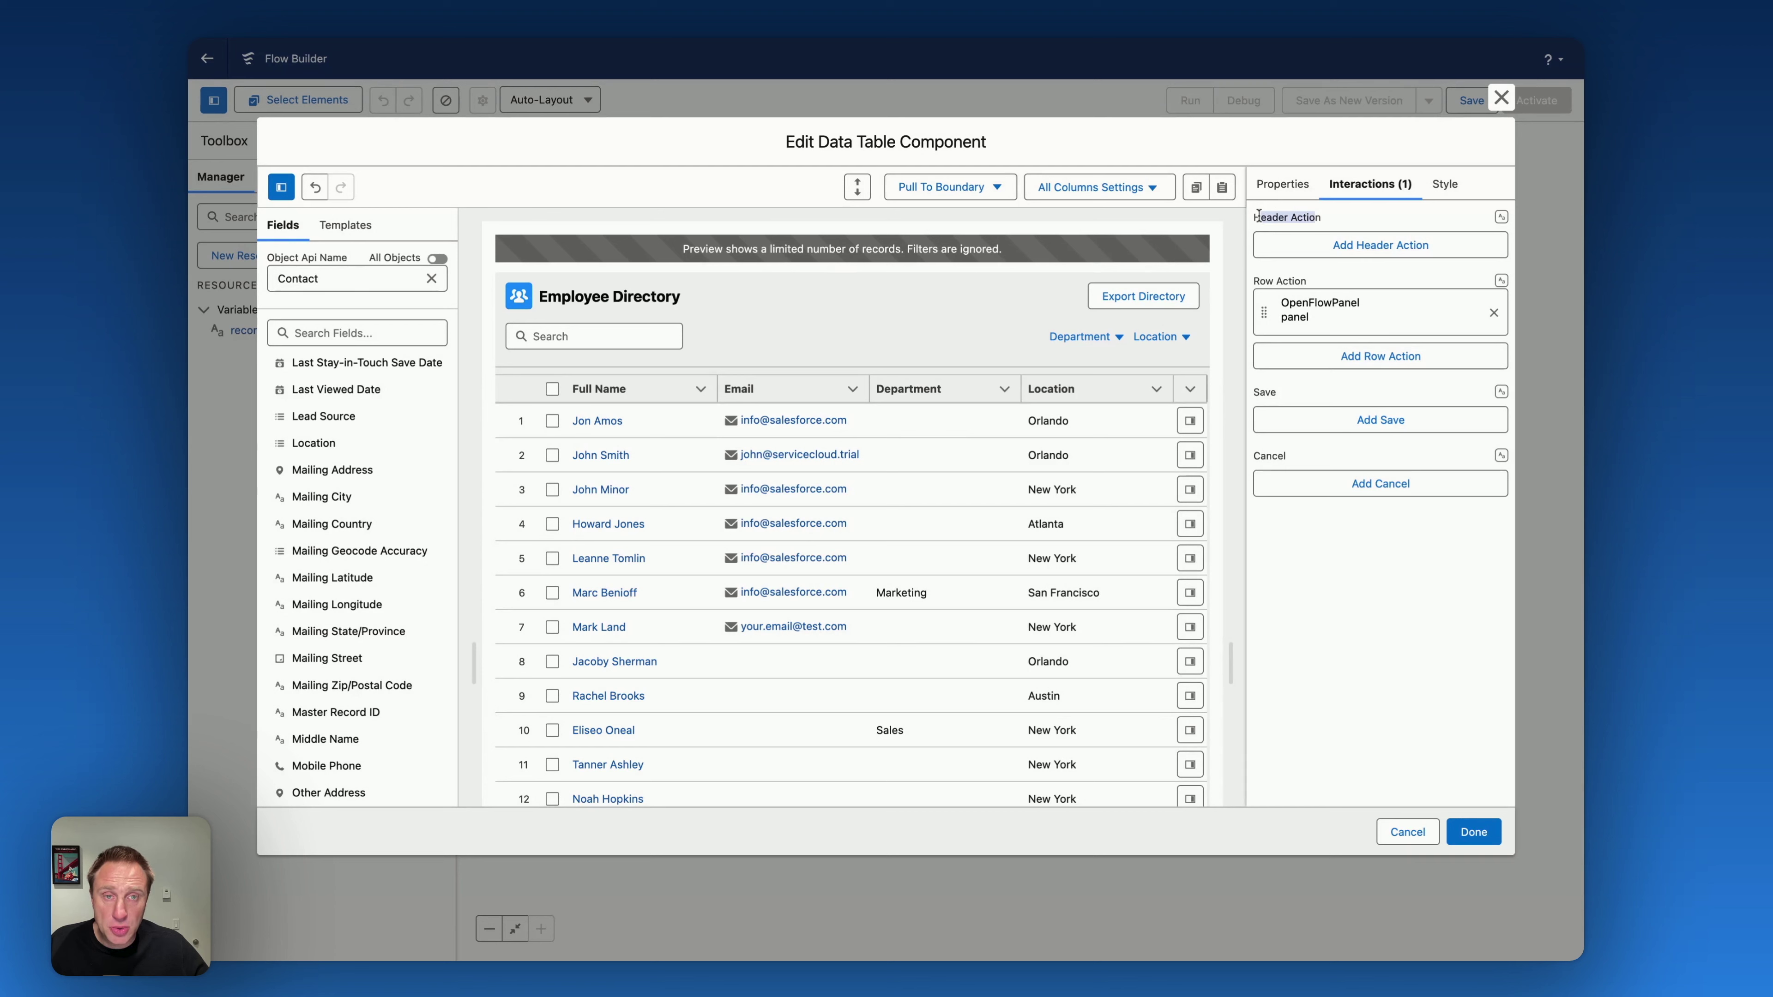
left_click(1303, 246)
left_click(1037, 130)
left_click(1054, 173)
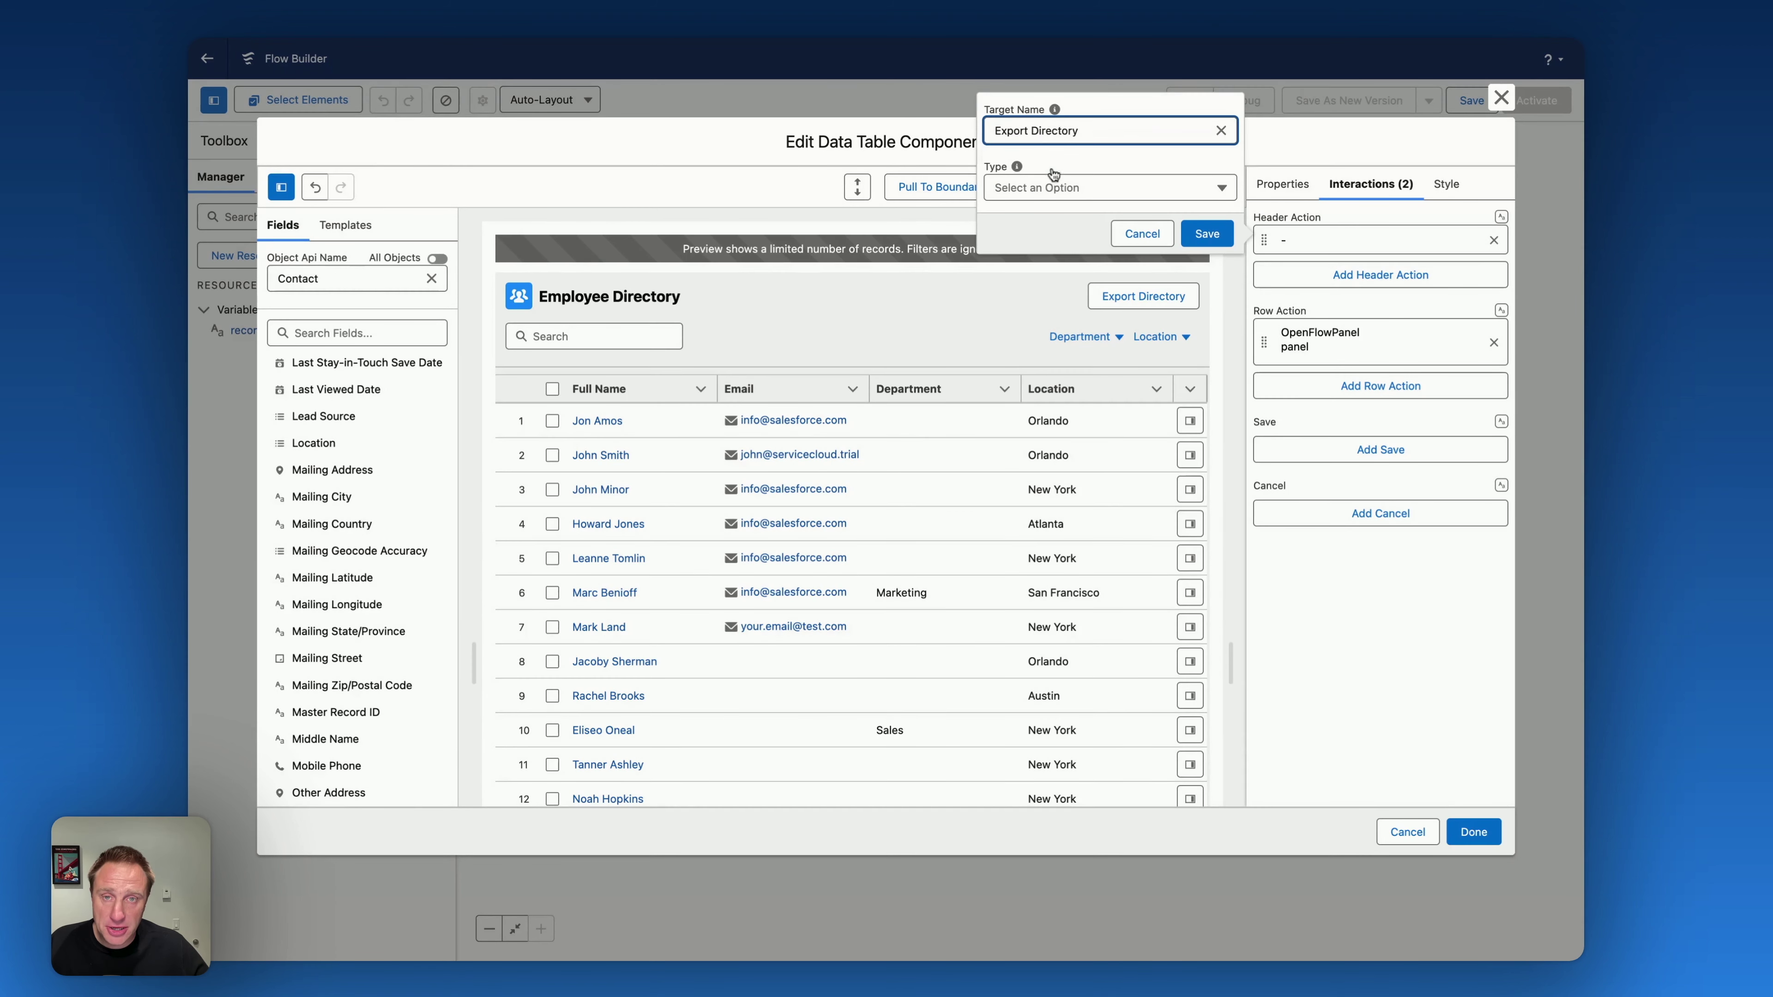
left_click(1037, 196)
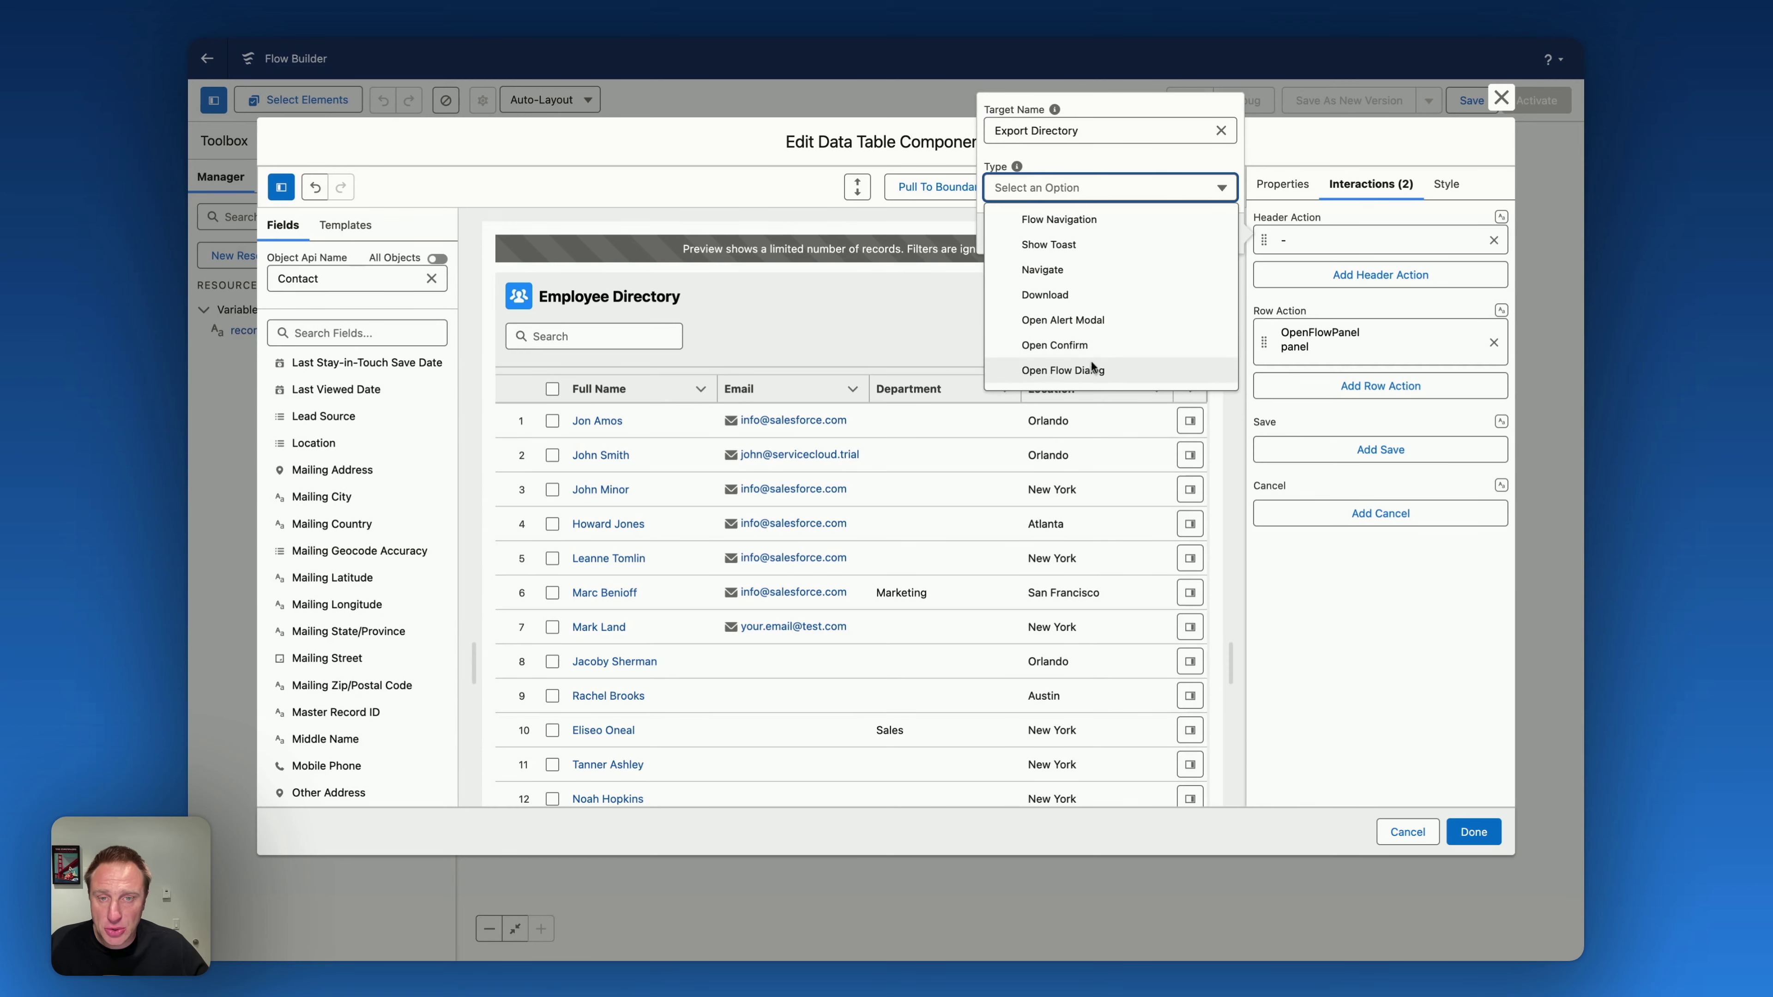
scroll(1087, 302, "down", 5)
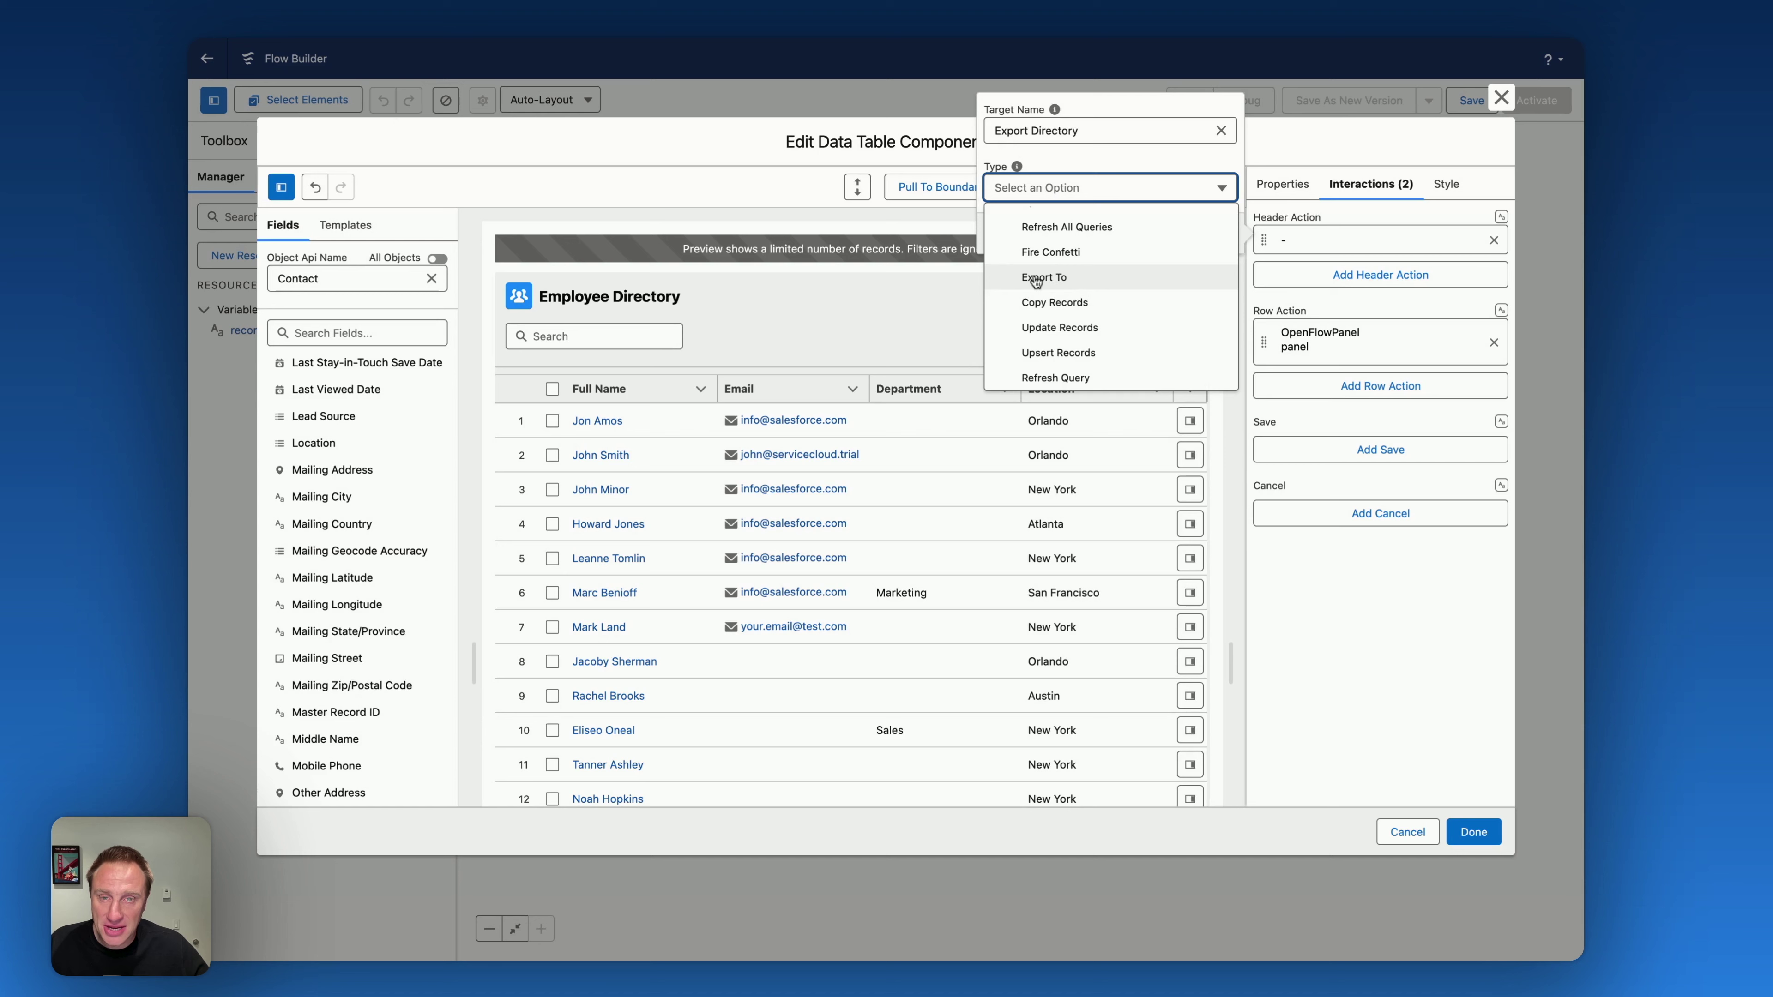
left_click(1087, 280)
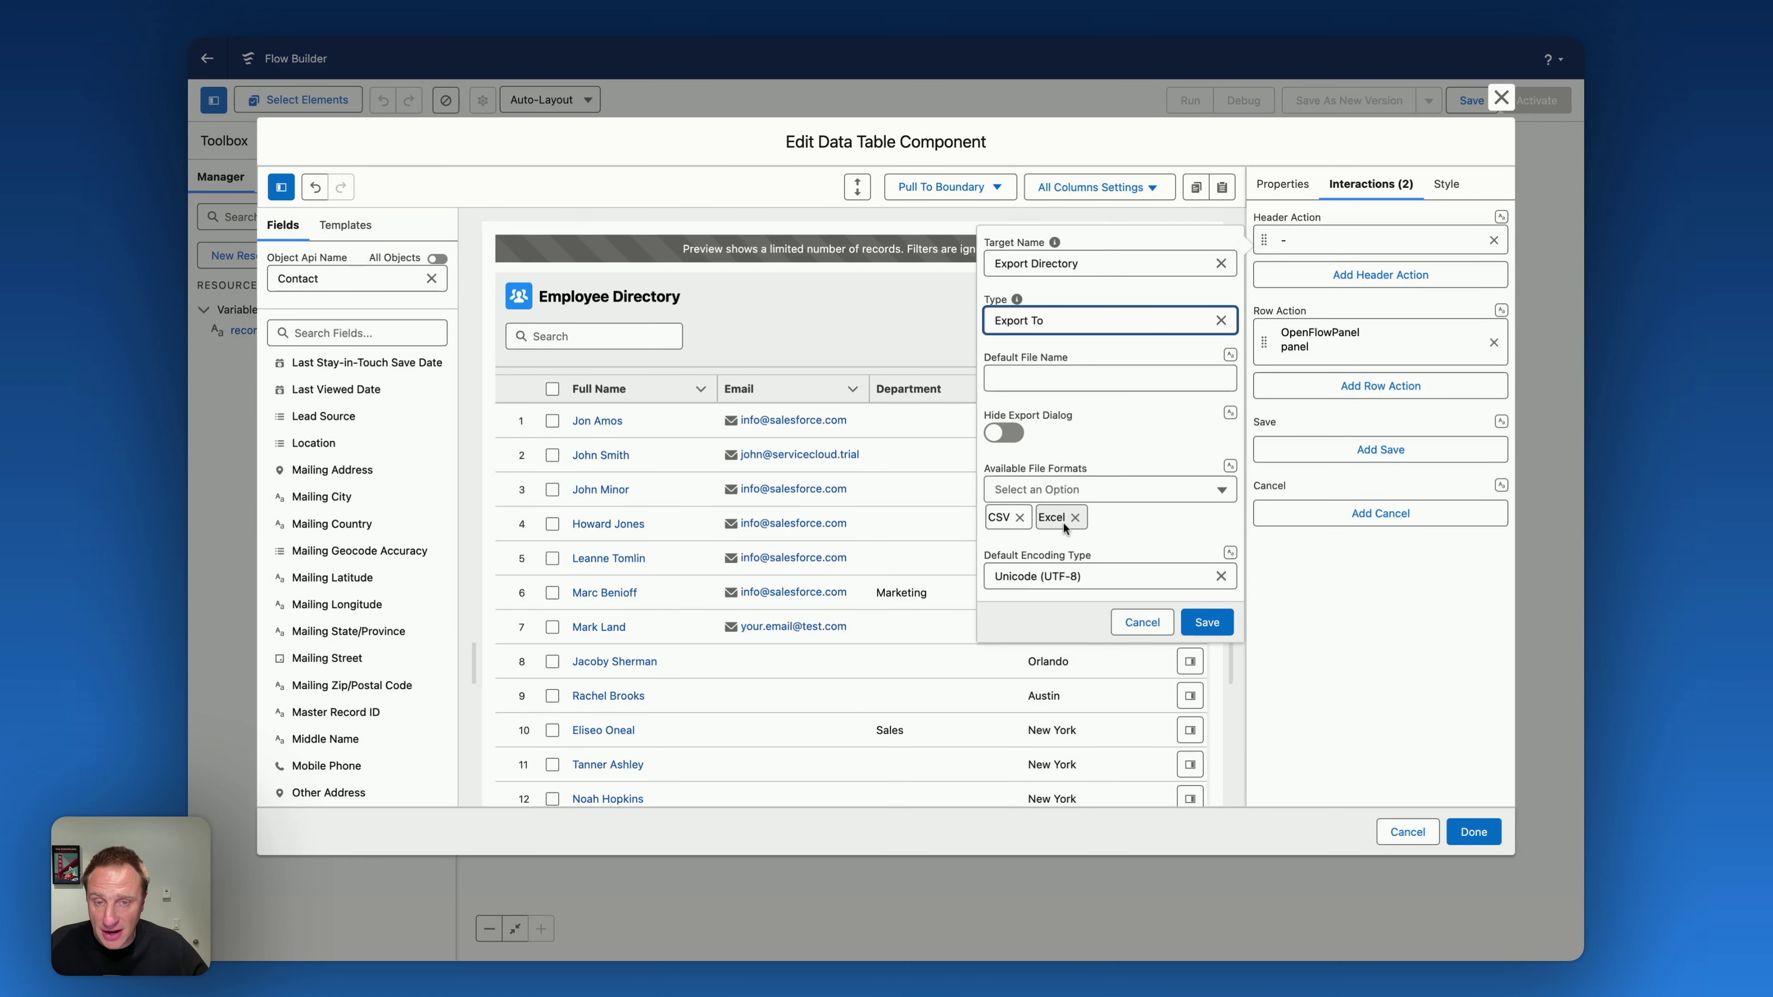
left_click(1204, 621)
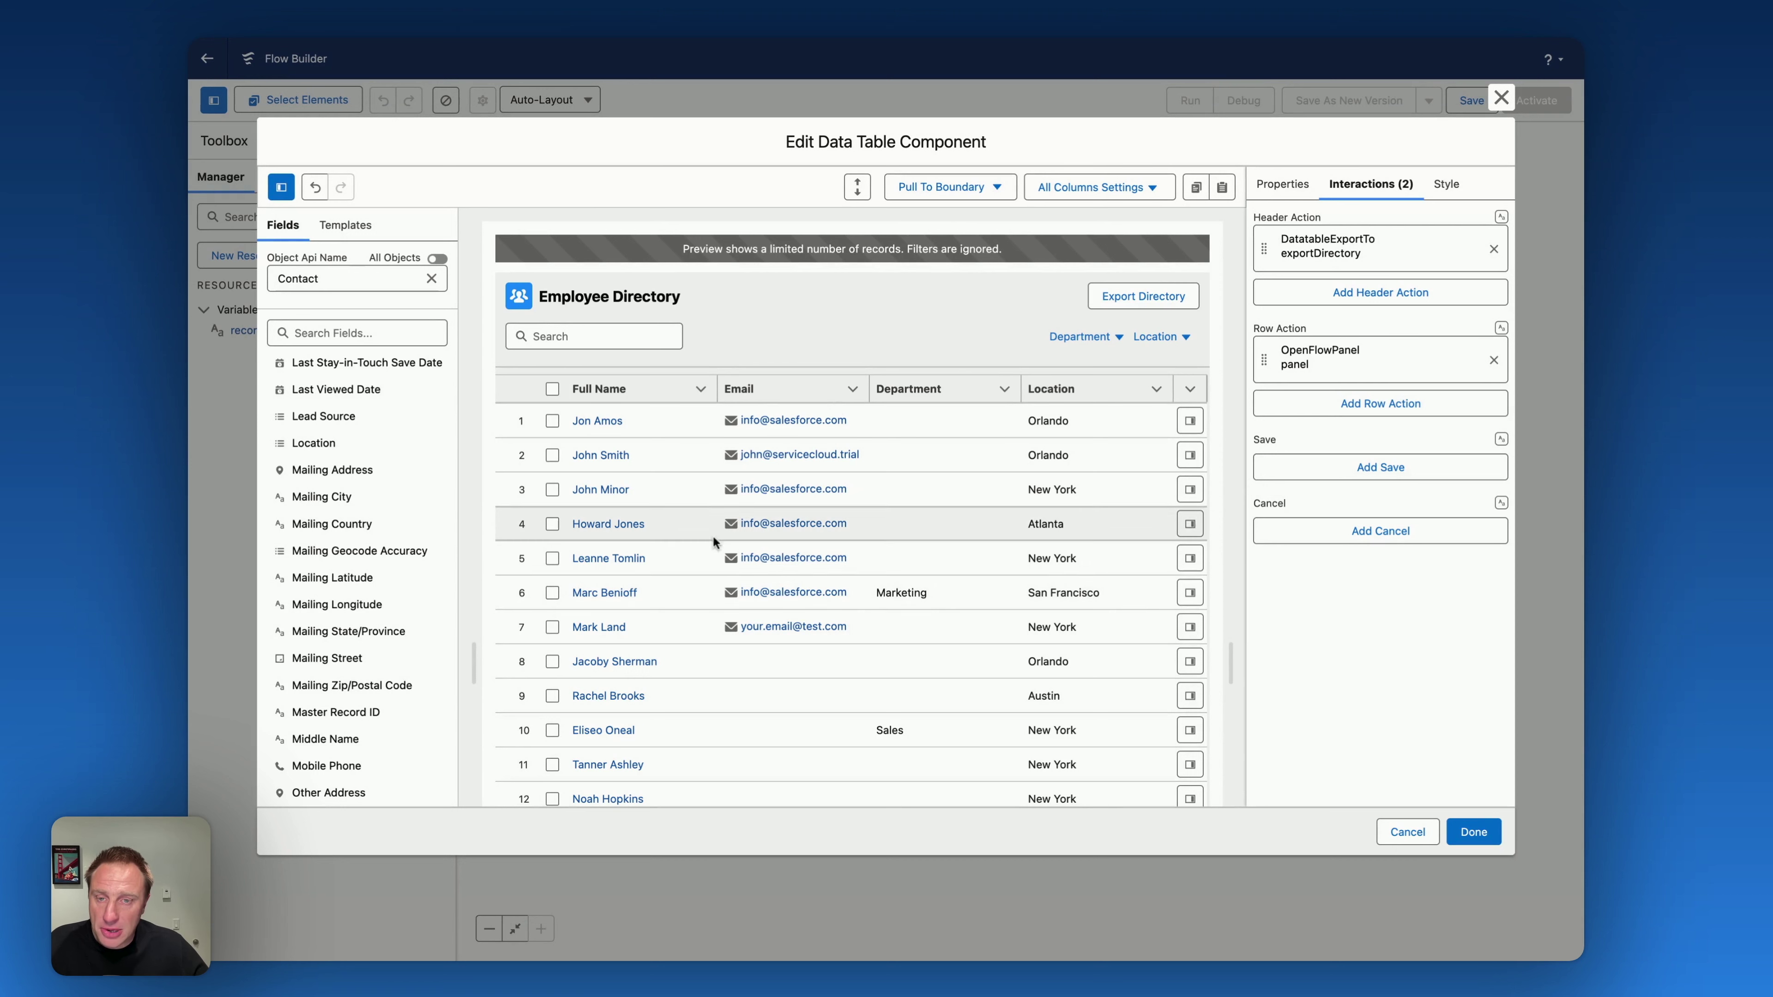
Add an Update Records interaction to the data table's Save event and save it.
double_click(1263, 439)
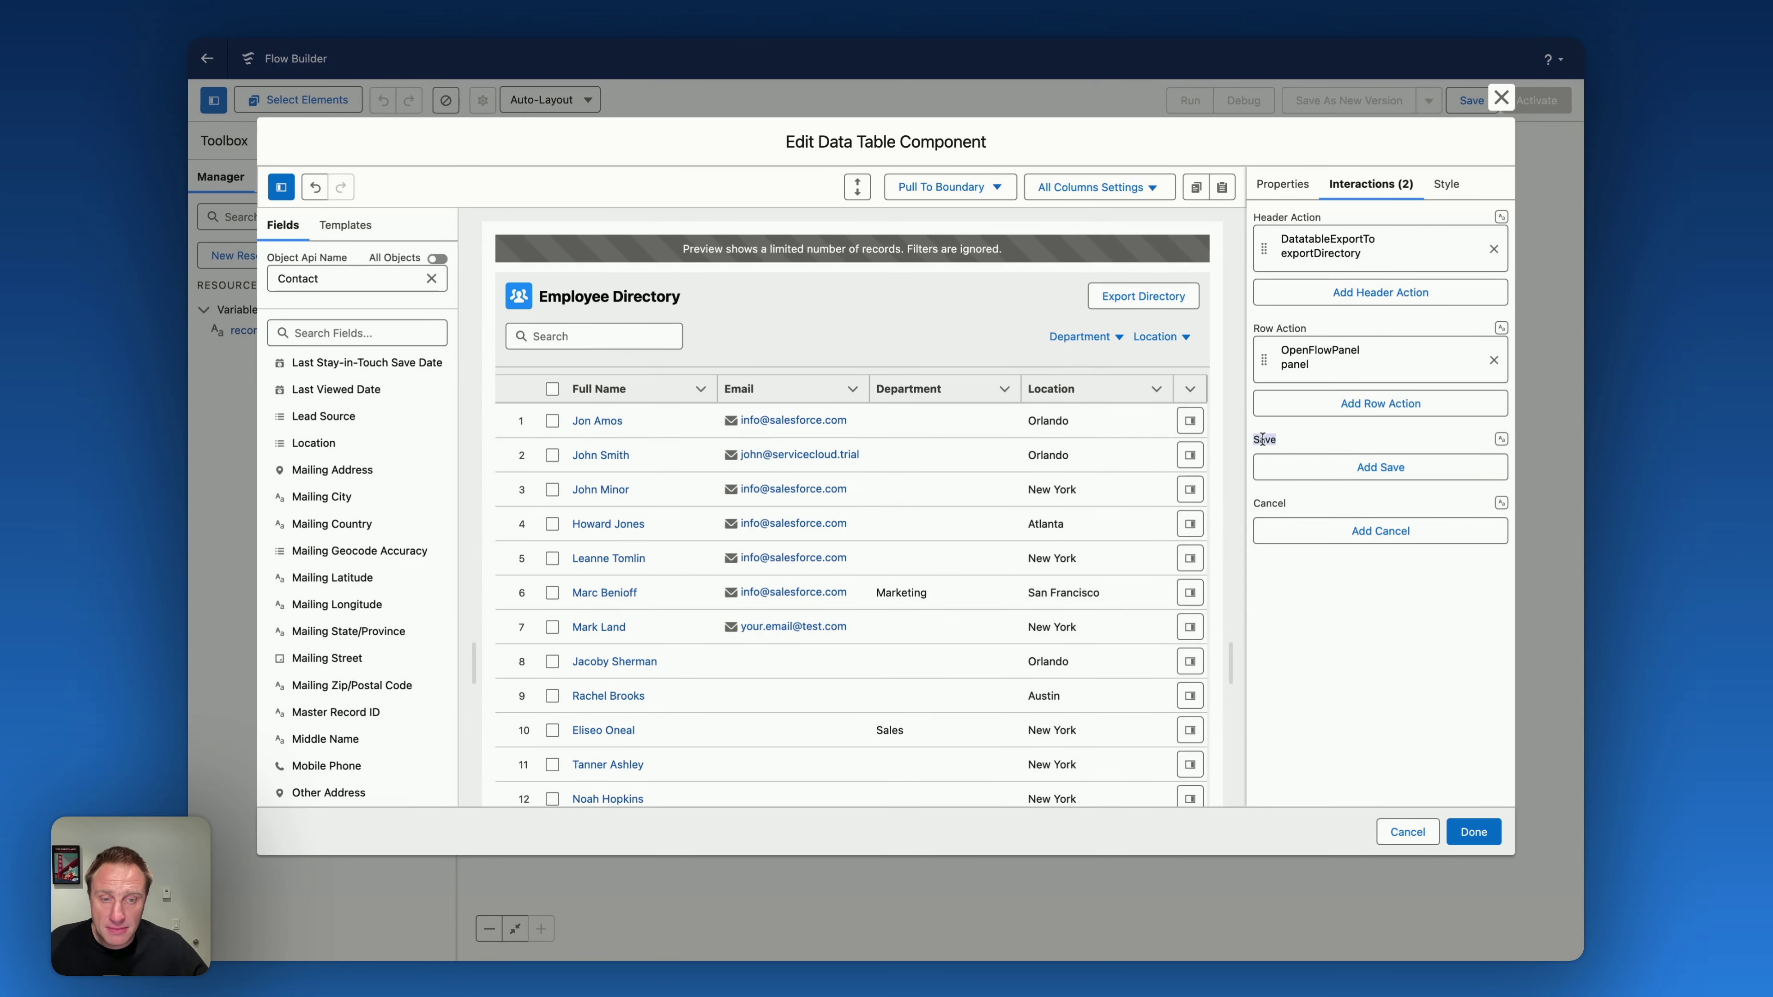
left_click(1297, 470)
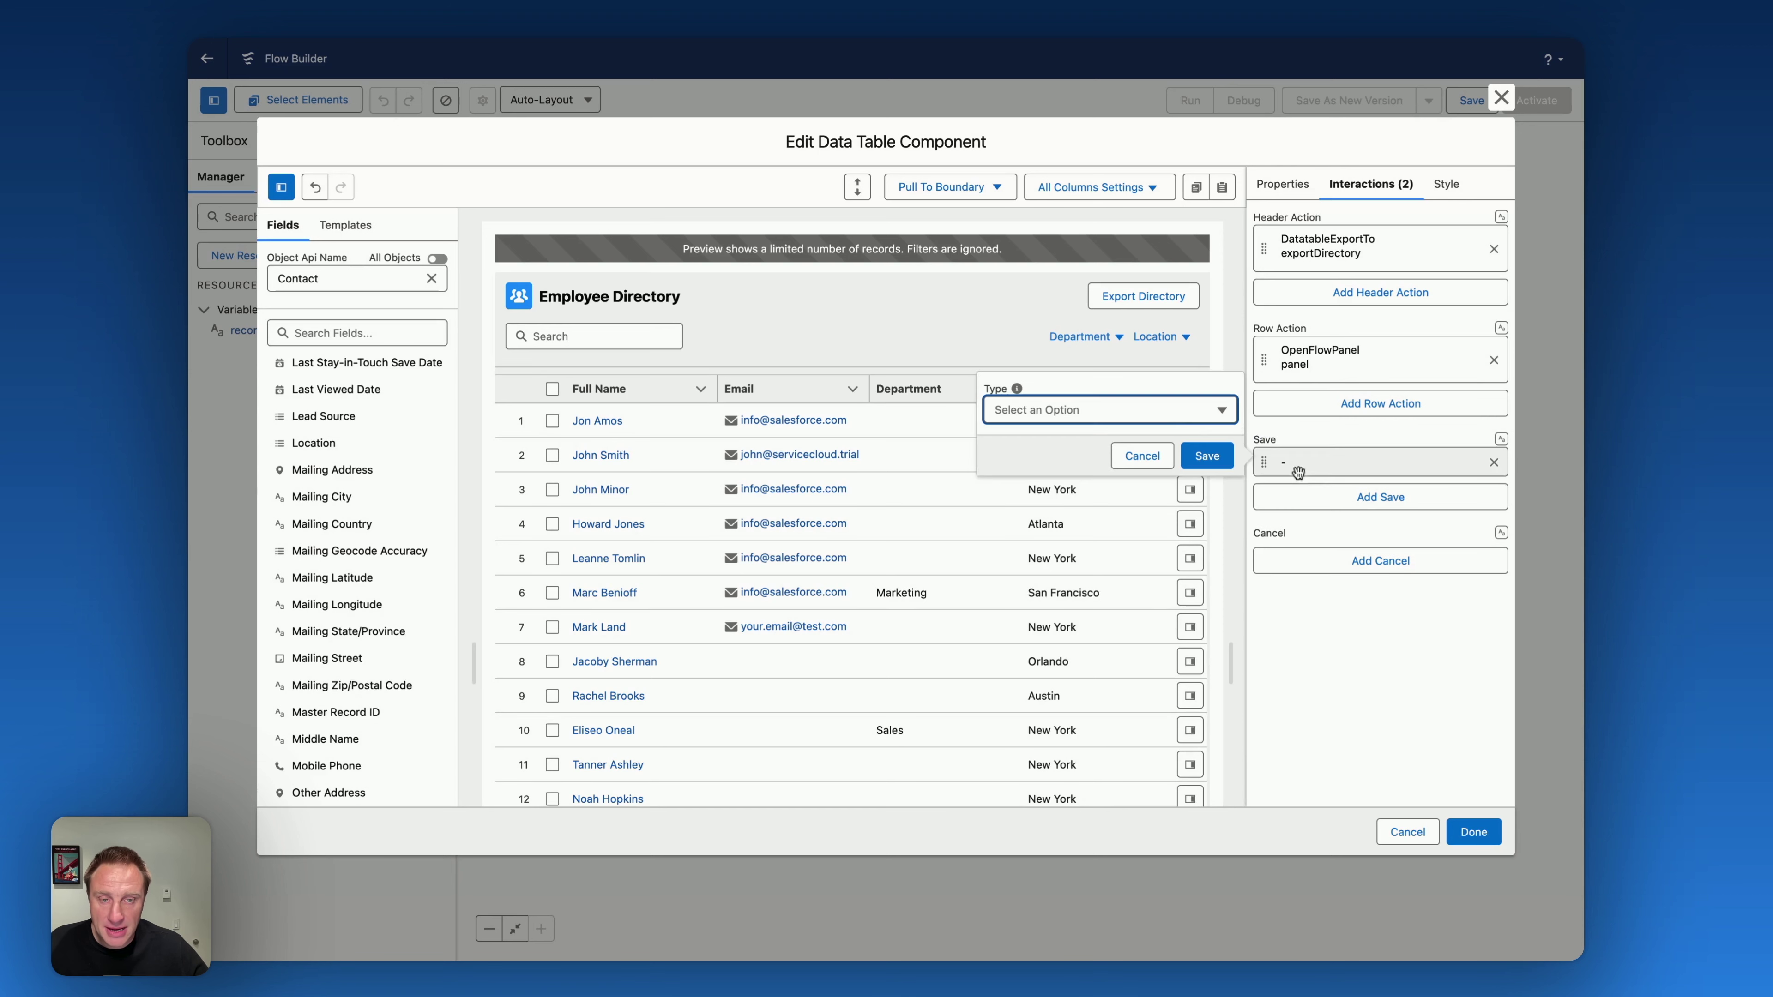
left_click(1179, 415)
scroll(1129, 529, "down", 5)
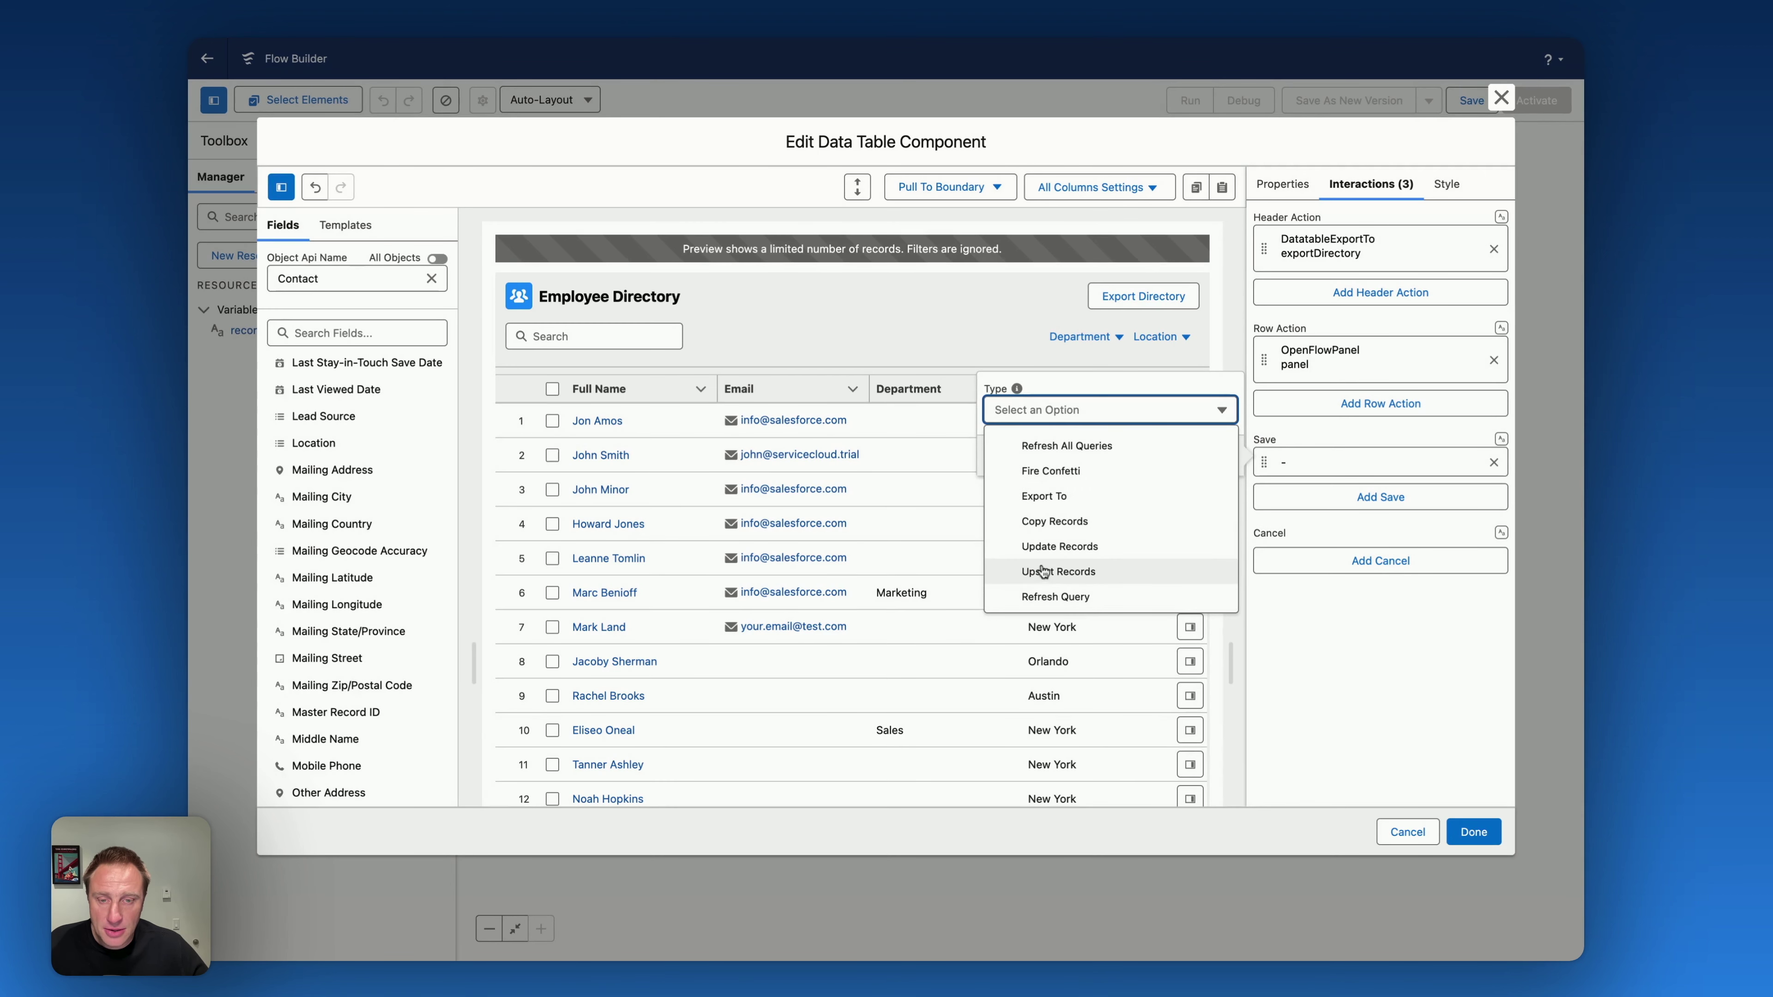
left_click(1039, 552)
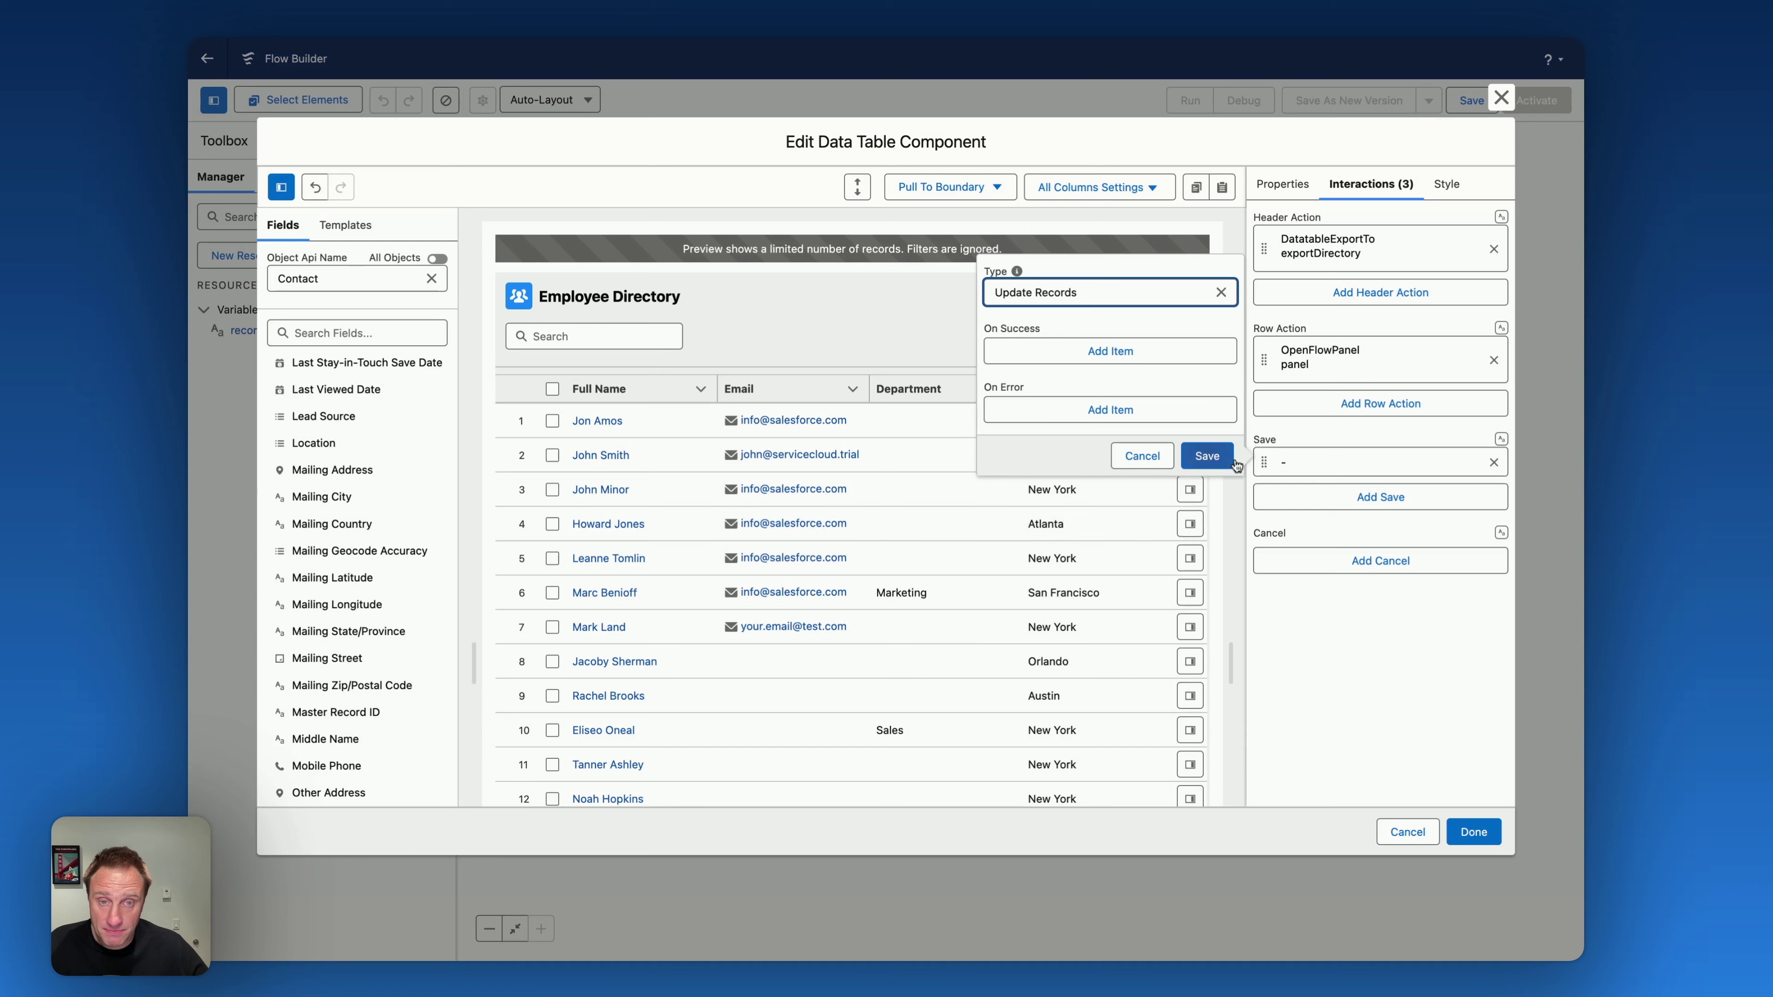
left_click(1207, 457)
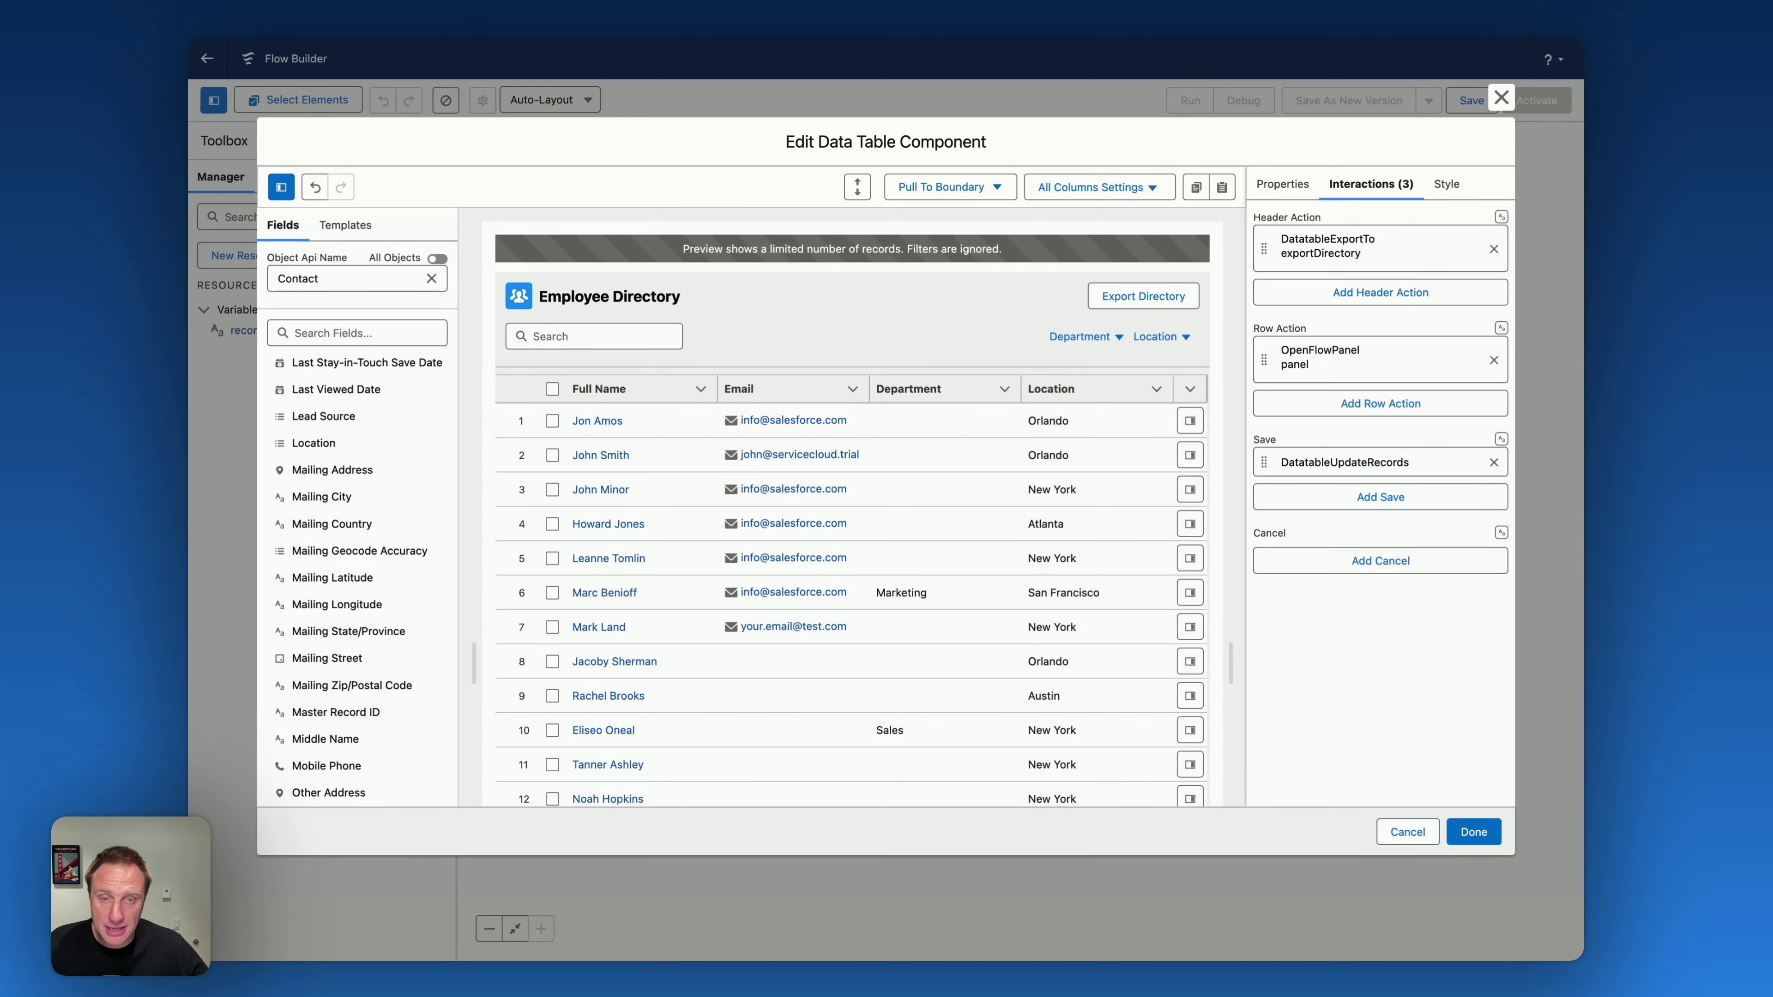
Make the Email column editable in the data mappings and save the column settings.
mouse_move(995, 454)
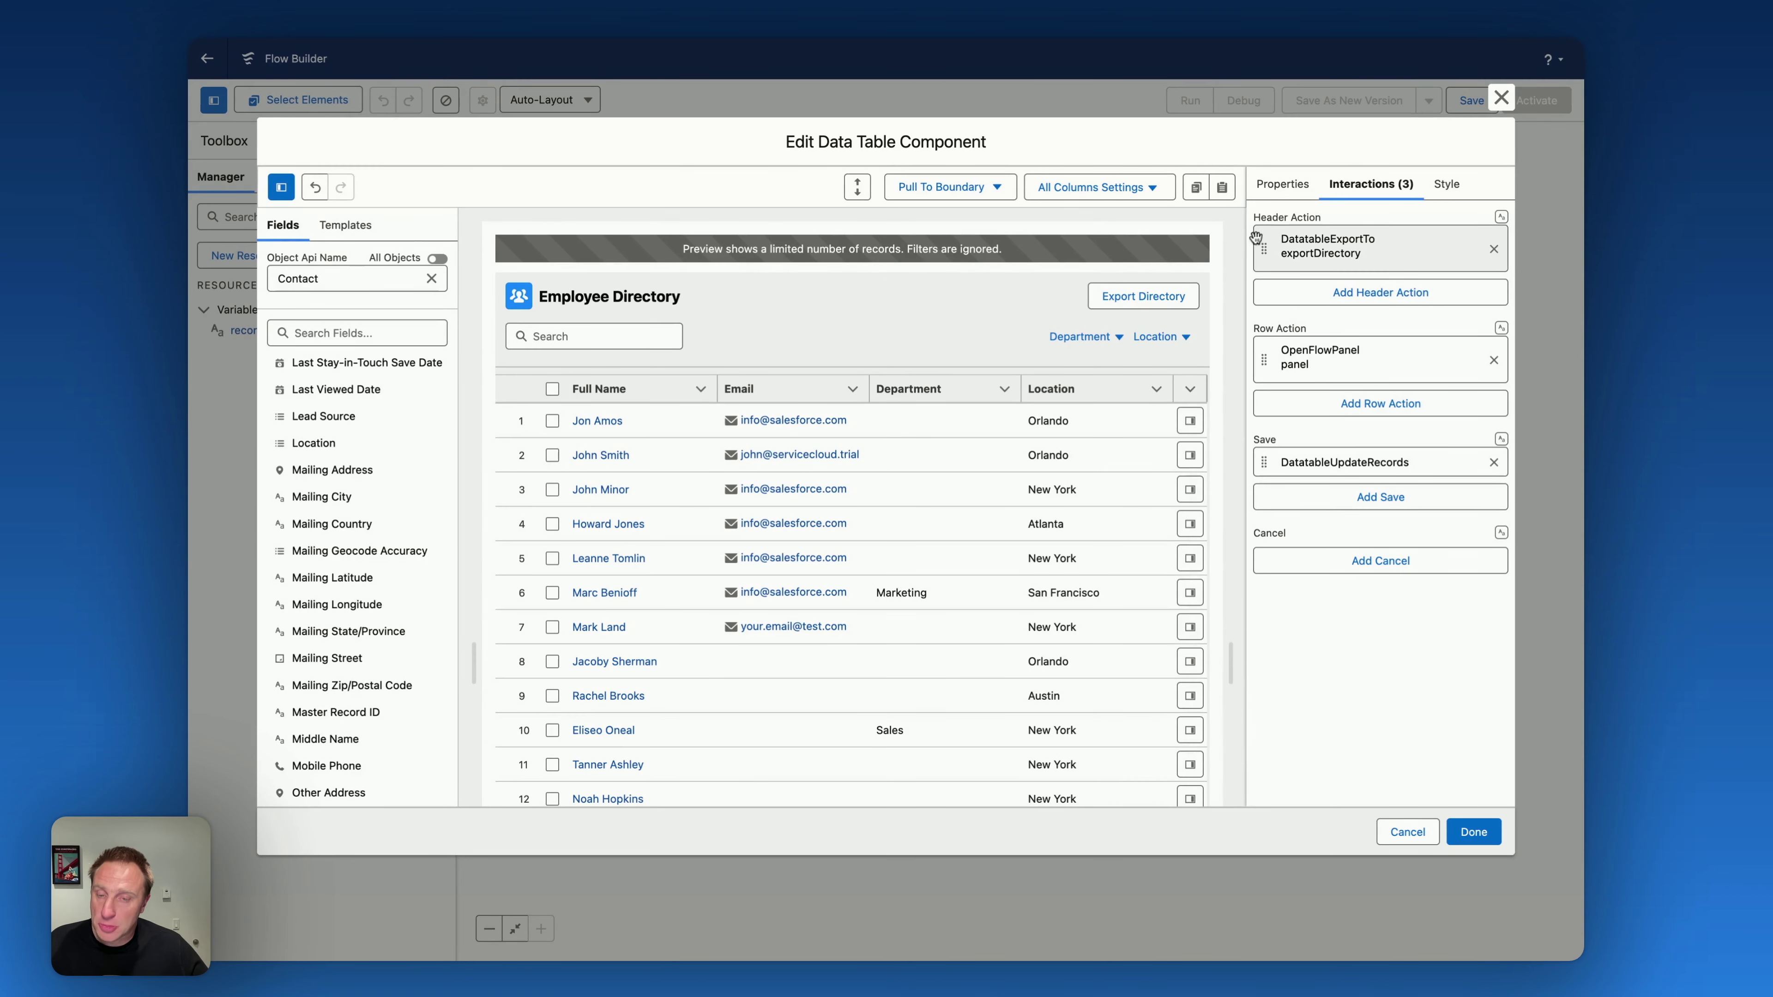
left_click(1283, 184)
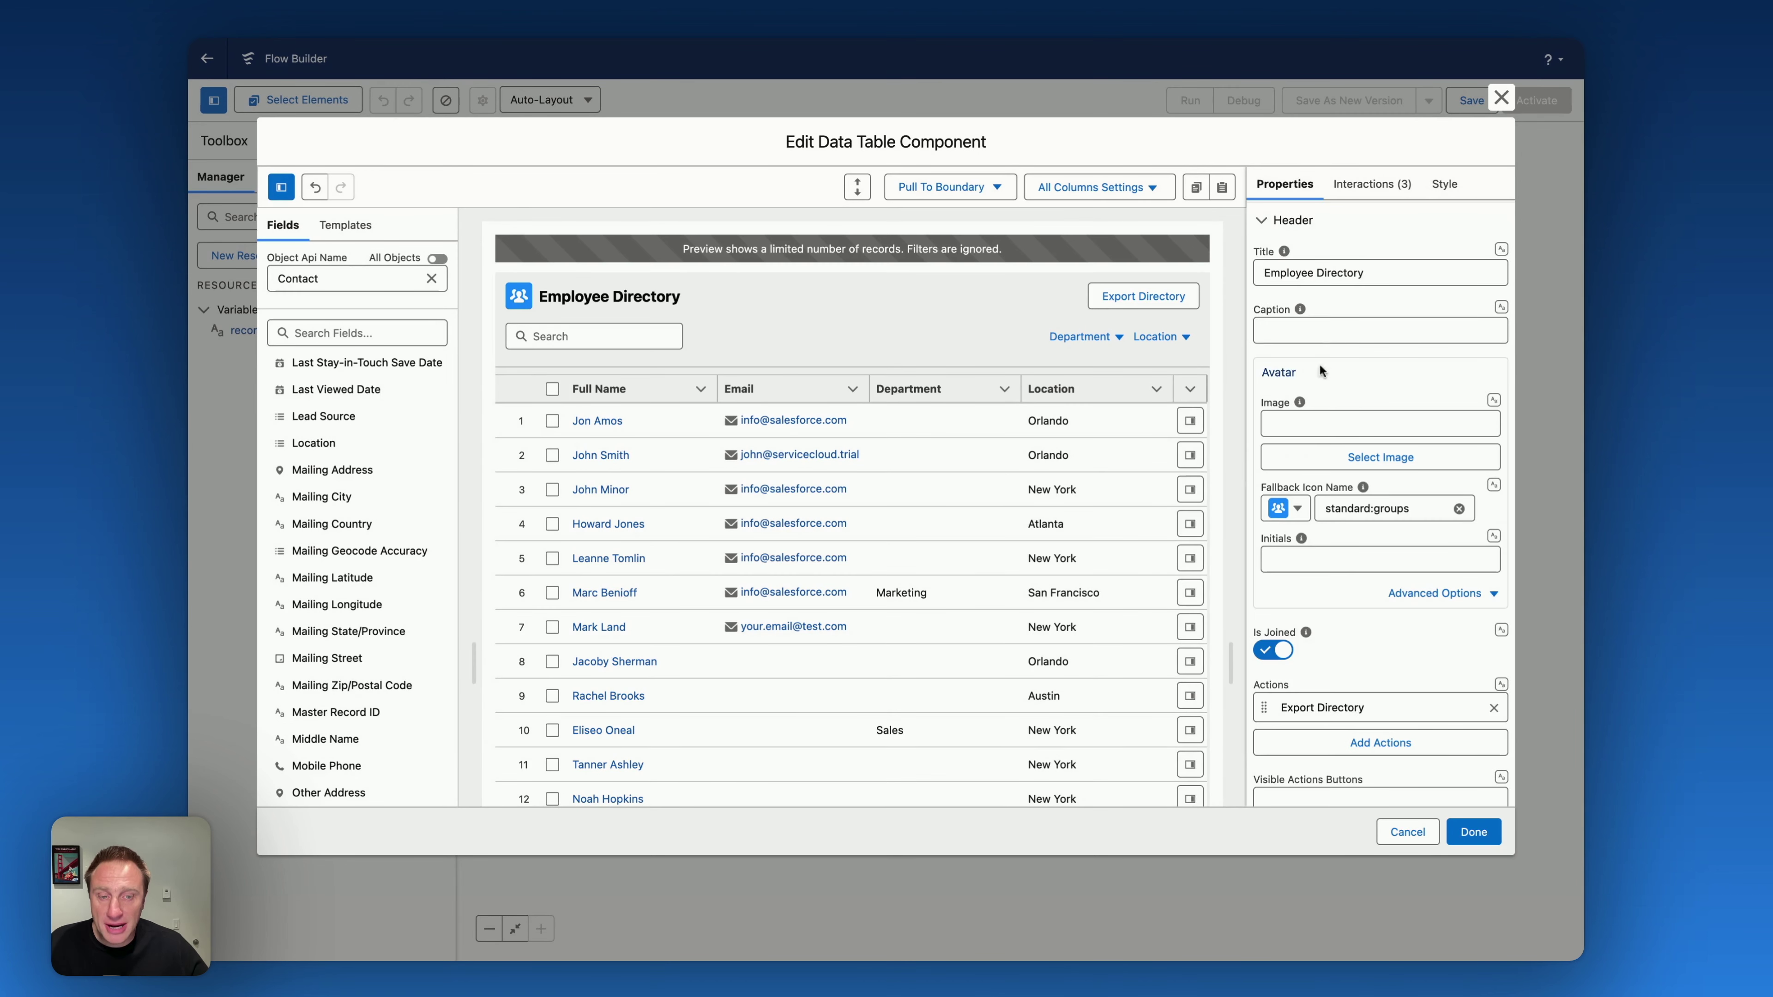
scroll(1365, 623, "down", 15)
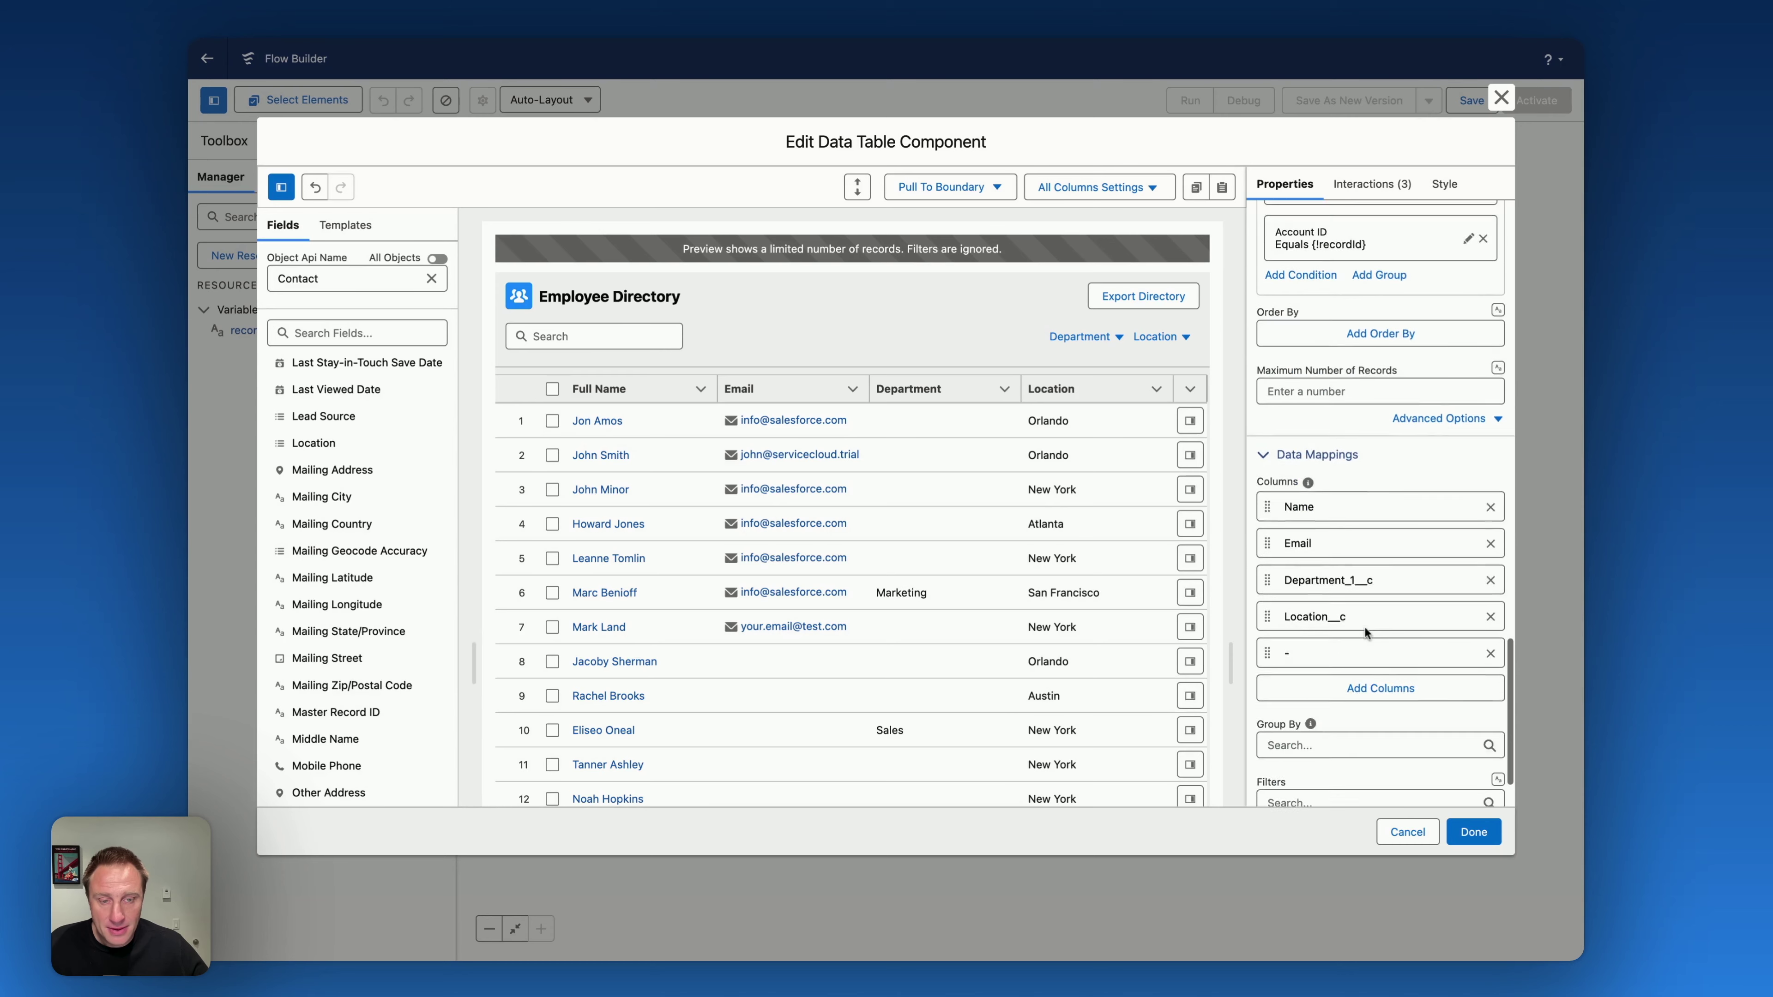
scroll(1365, 628, "down", 2)
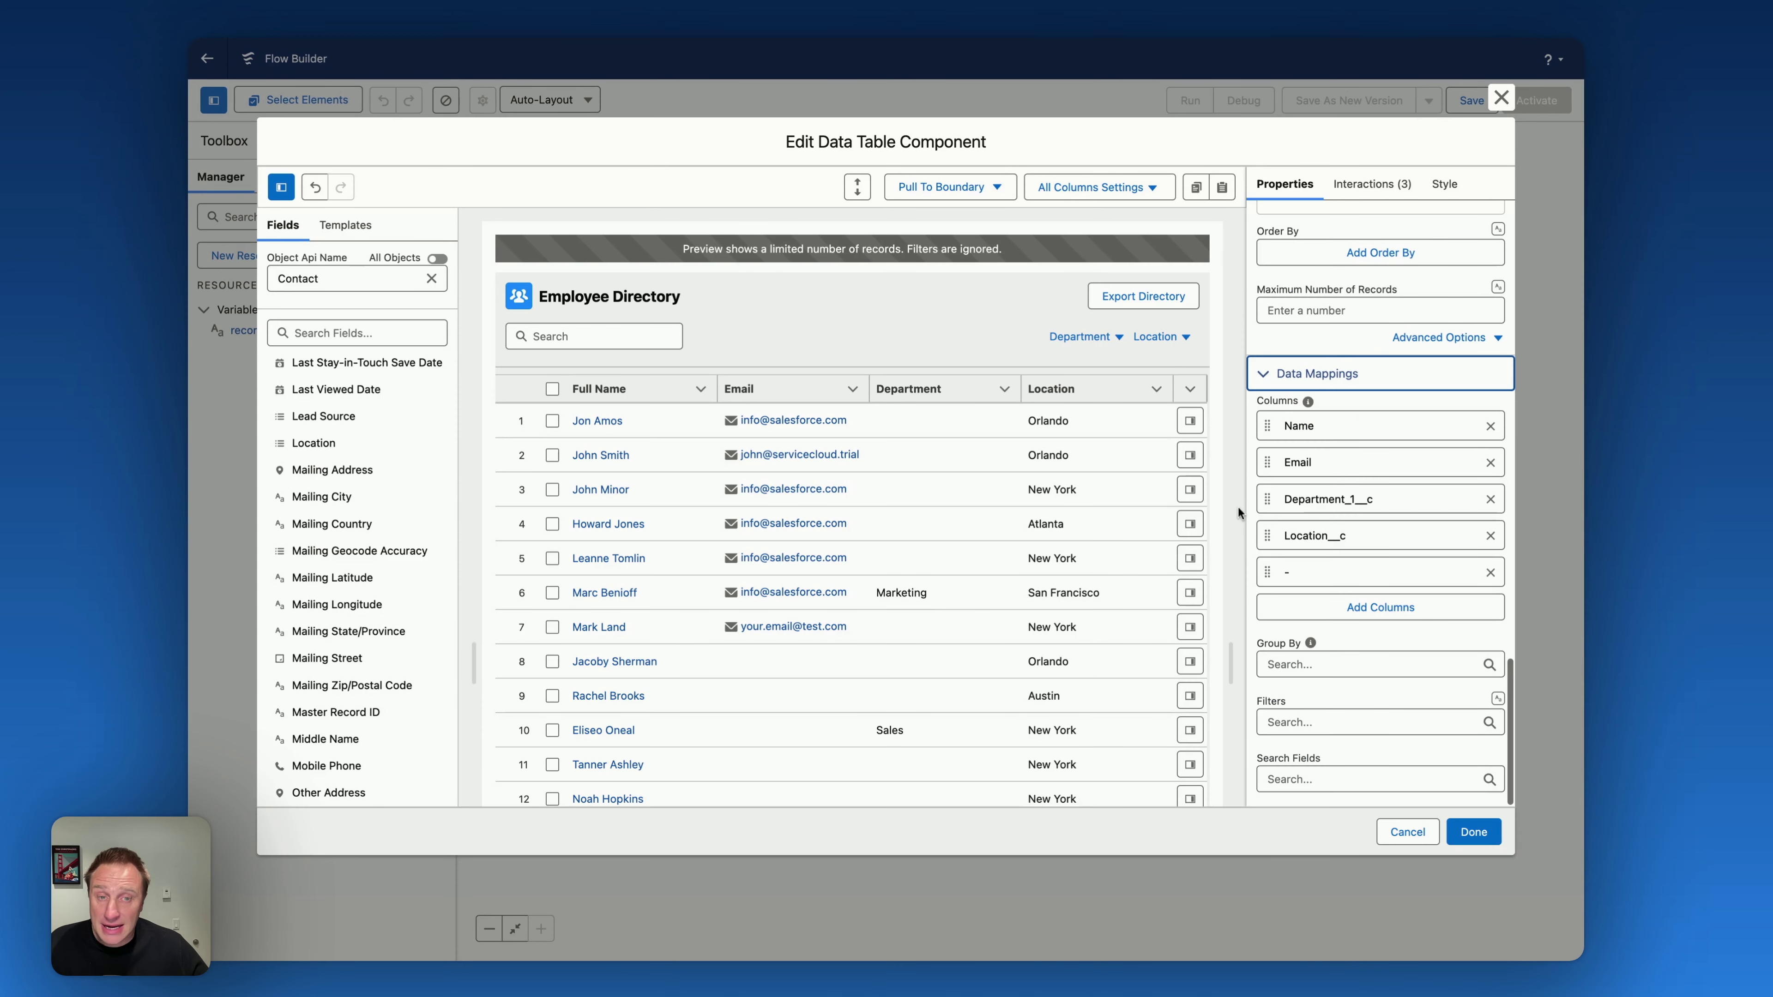
left_click(1338, 469)
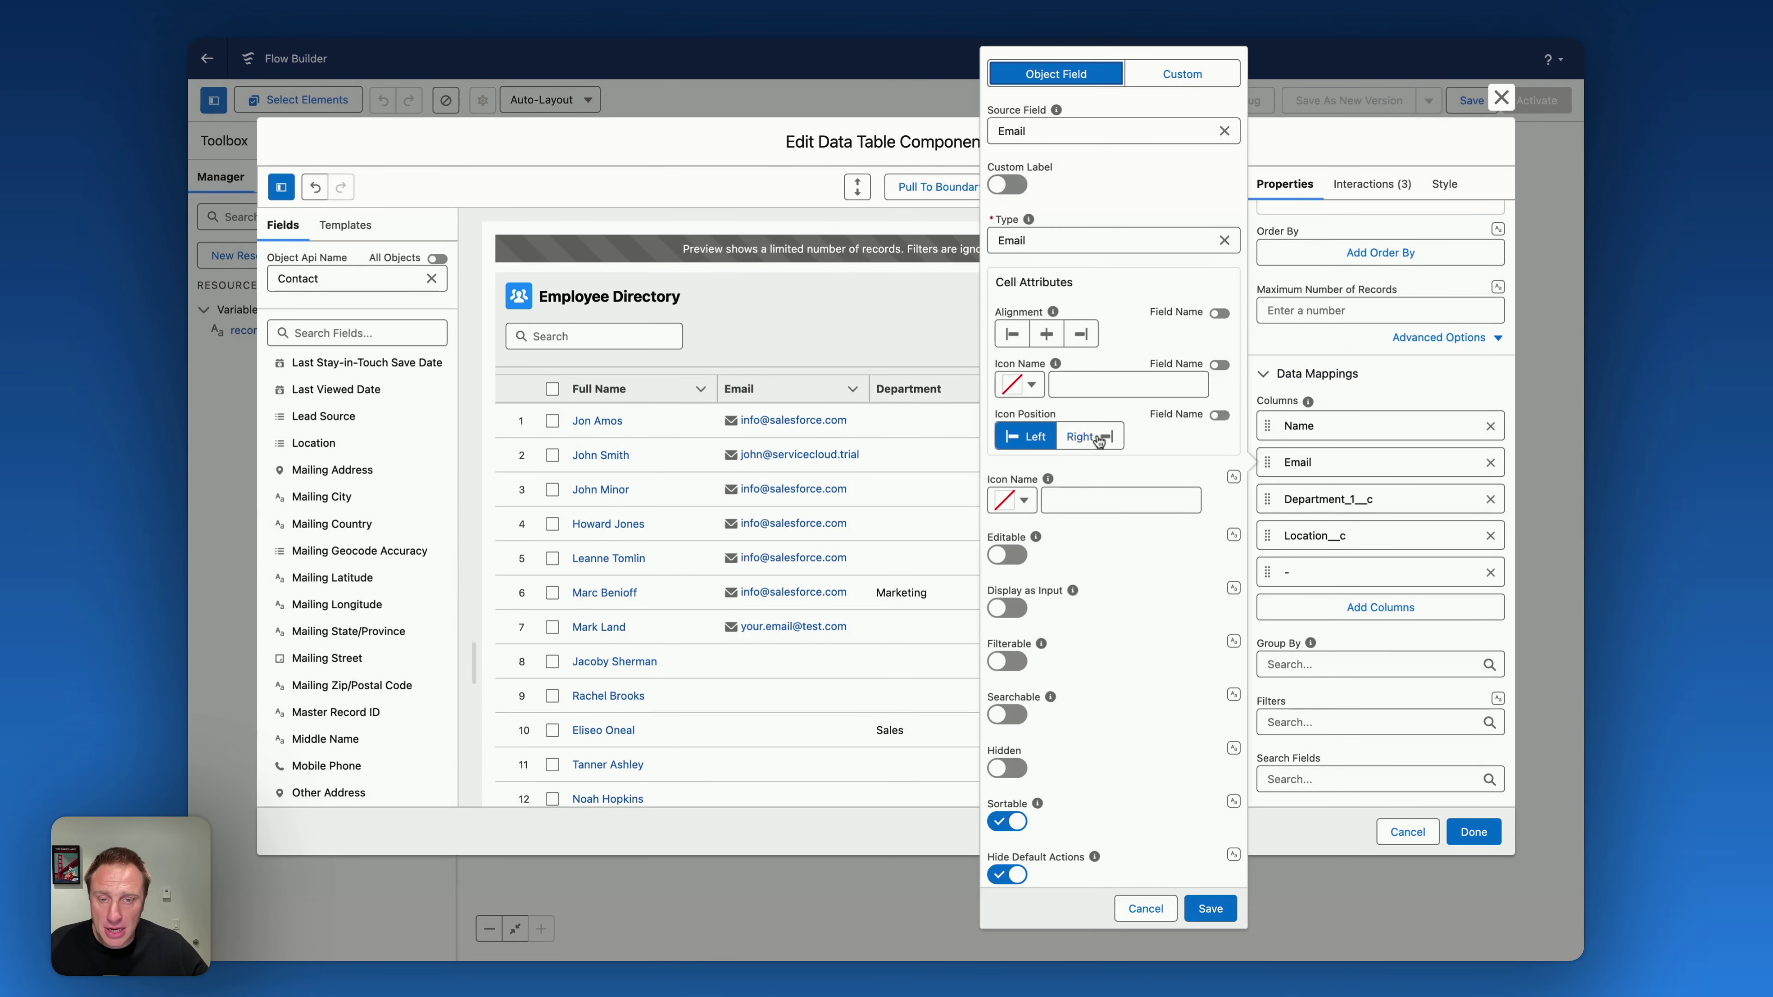
left_click(1007, 556)
left_click(1211, 908)
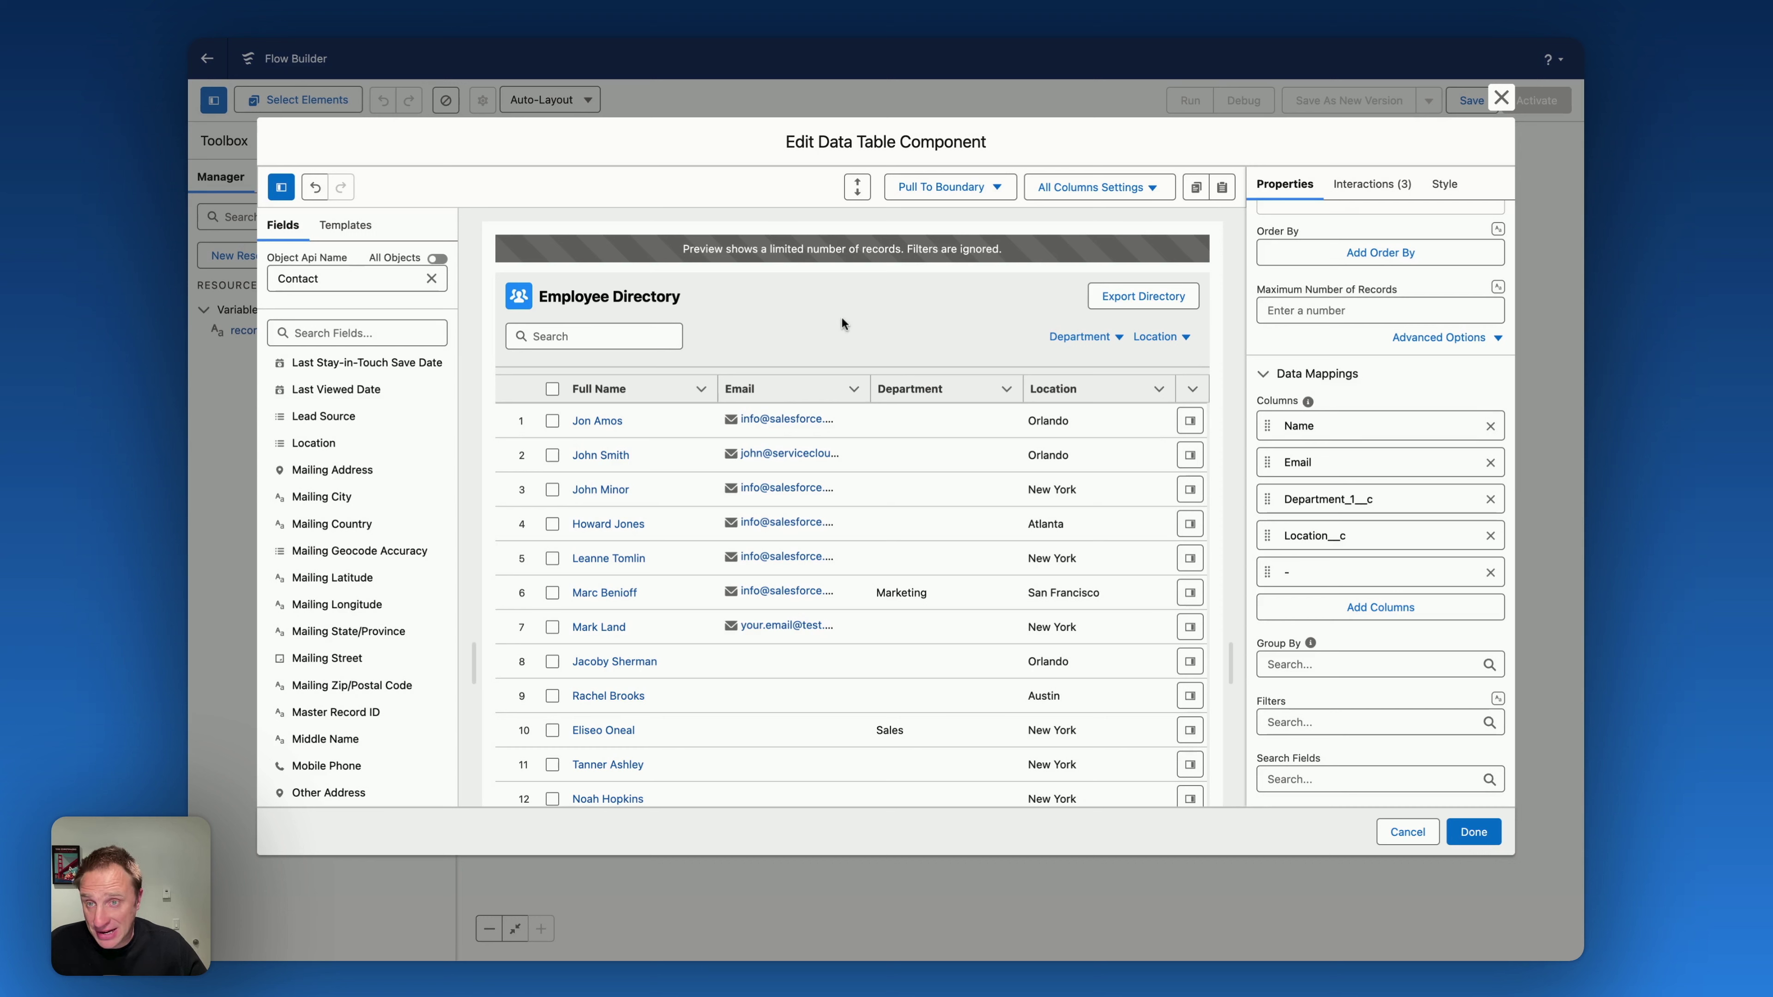
Style the data table's border with color #c9c9c9, size 1 px, Solid style and a 5 px radius.
left_click(1441, 190)
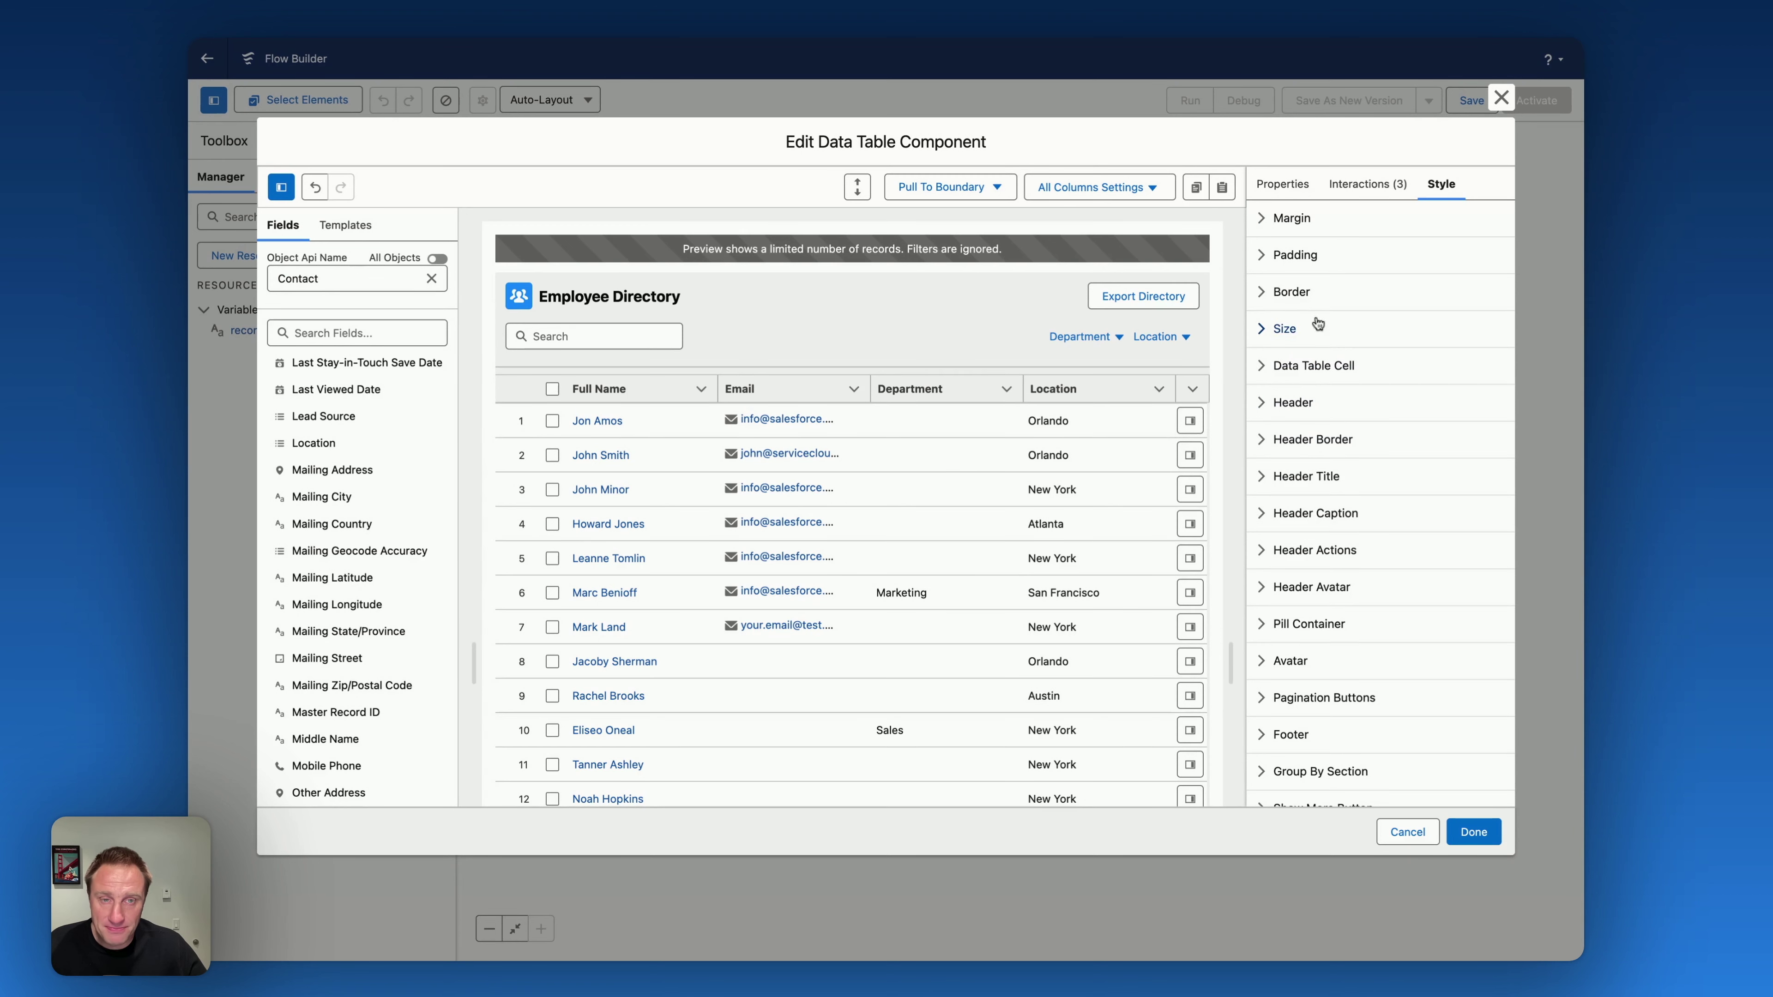
left_click(1291, 293)
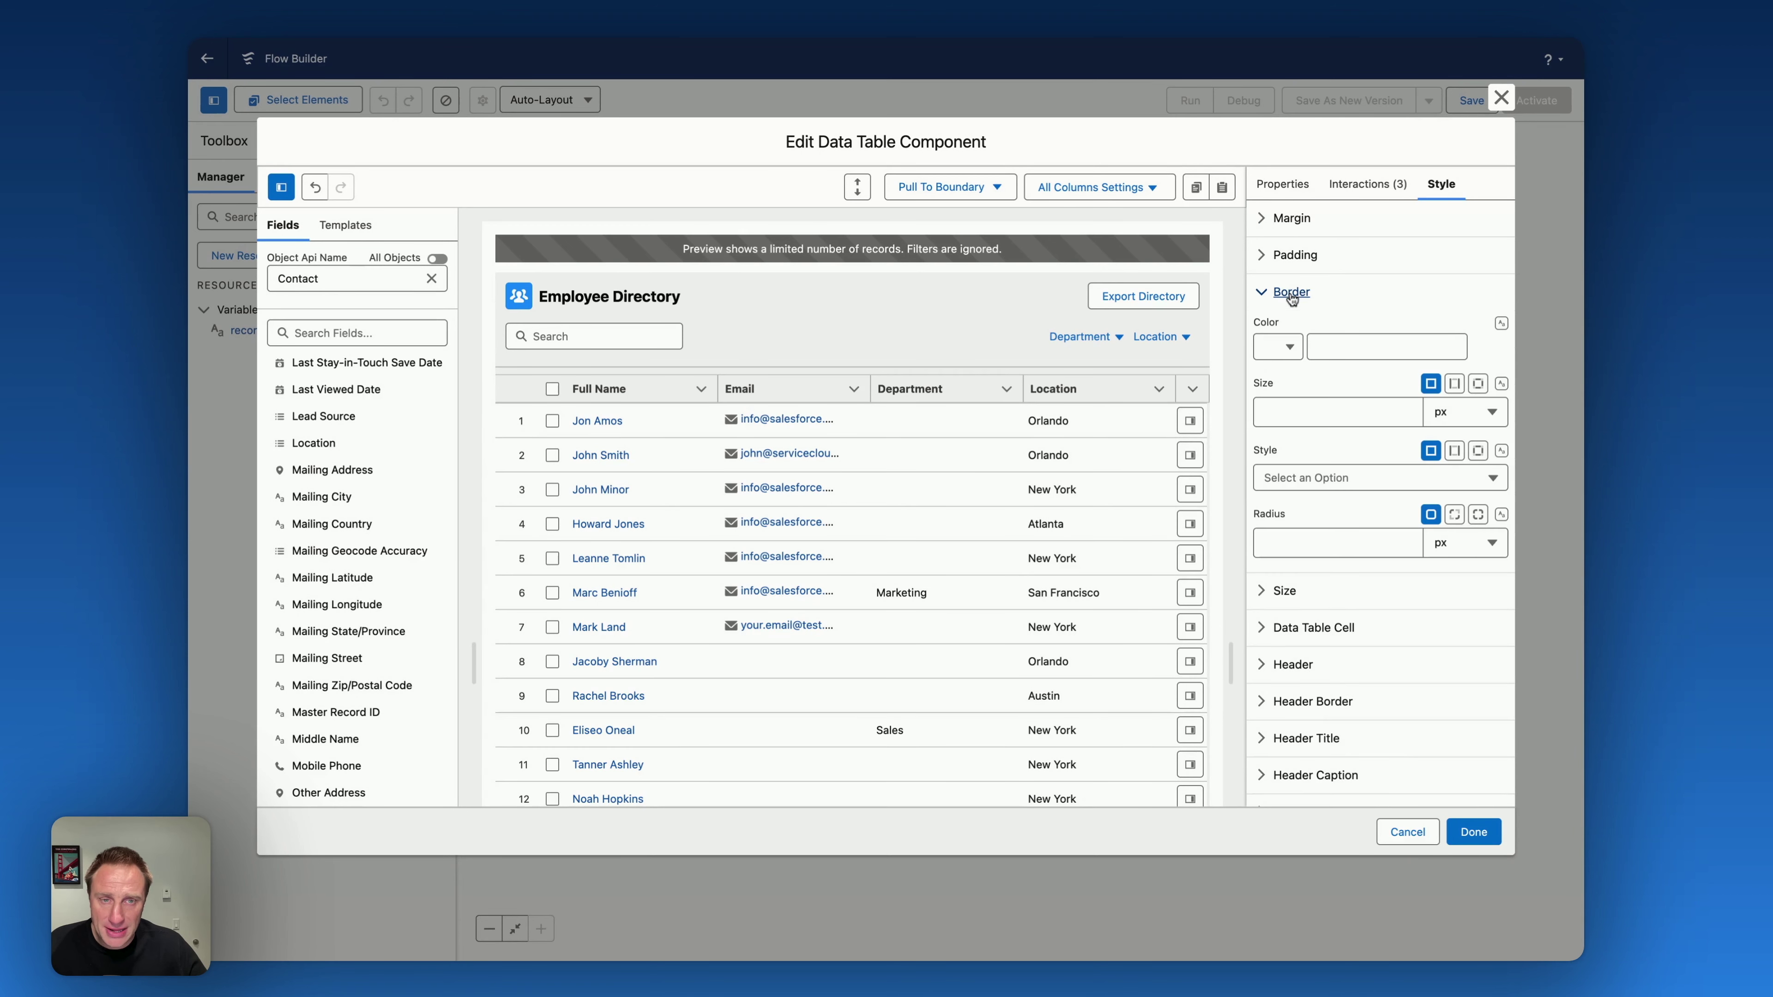
left_click(1277, 348)
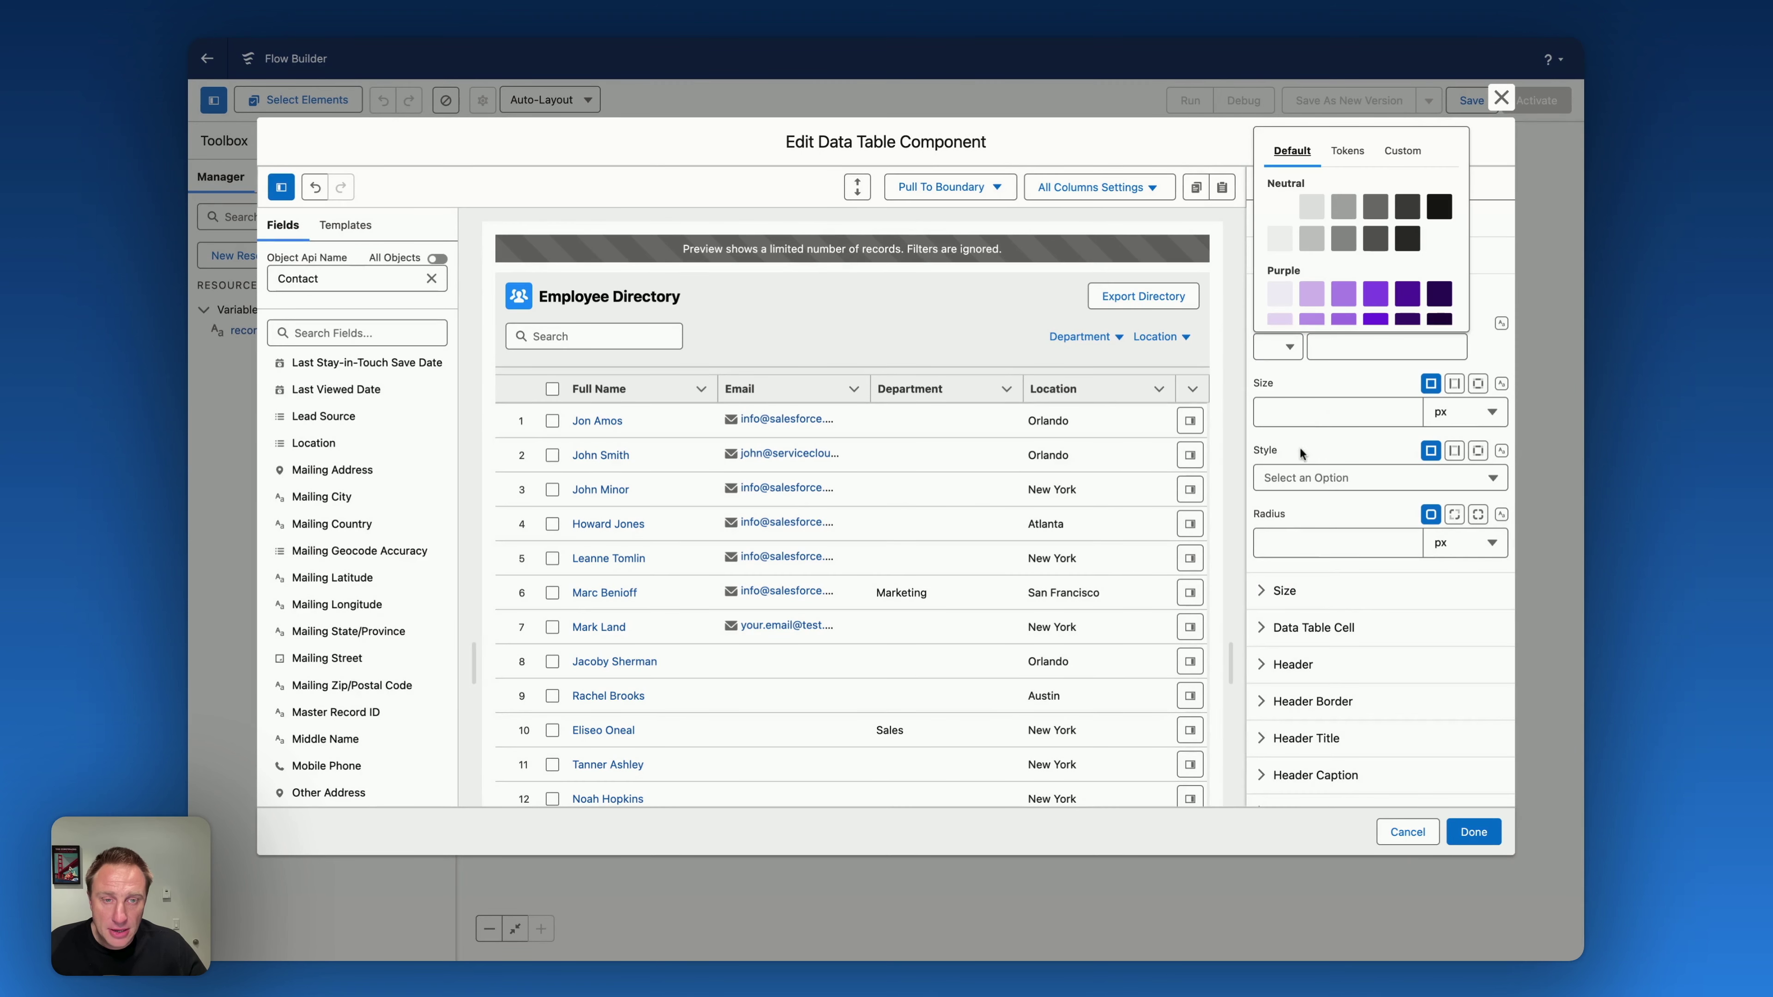
left_click(1312, 209)
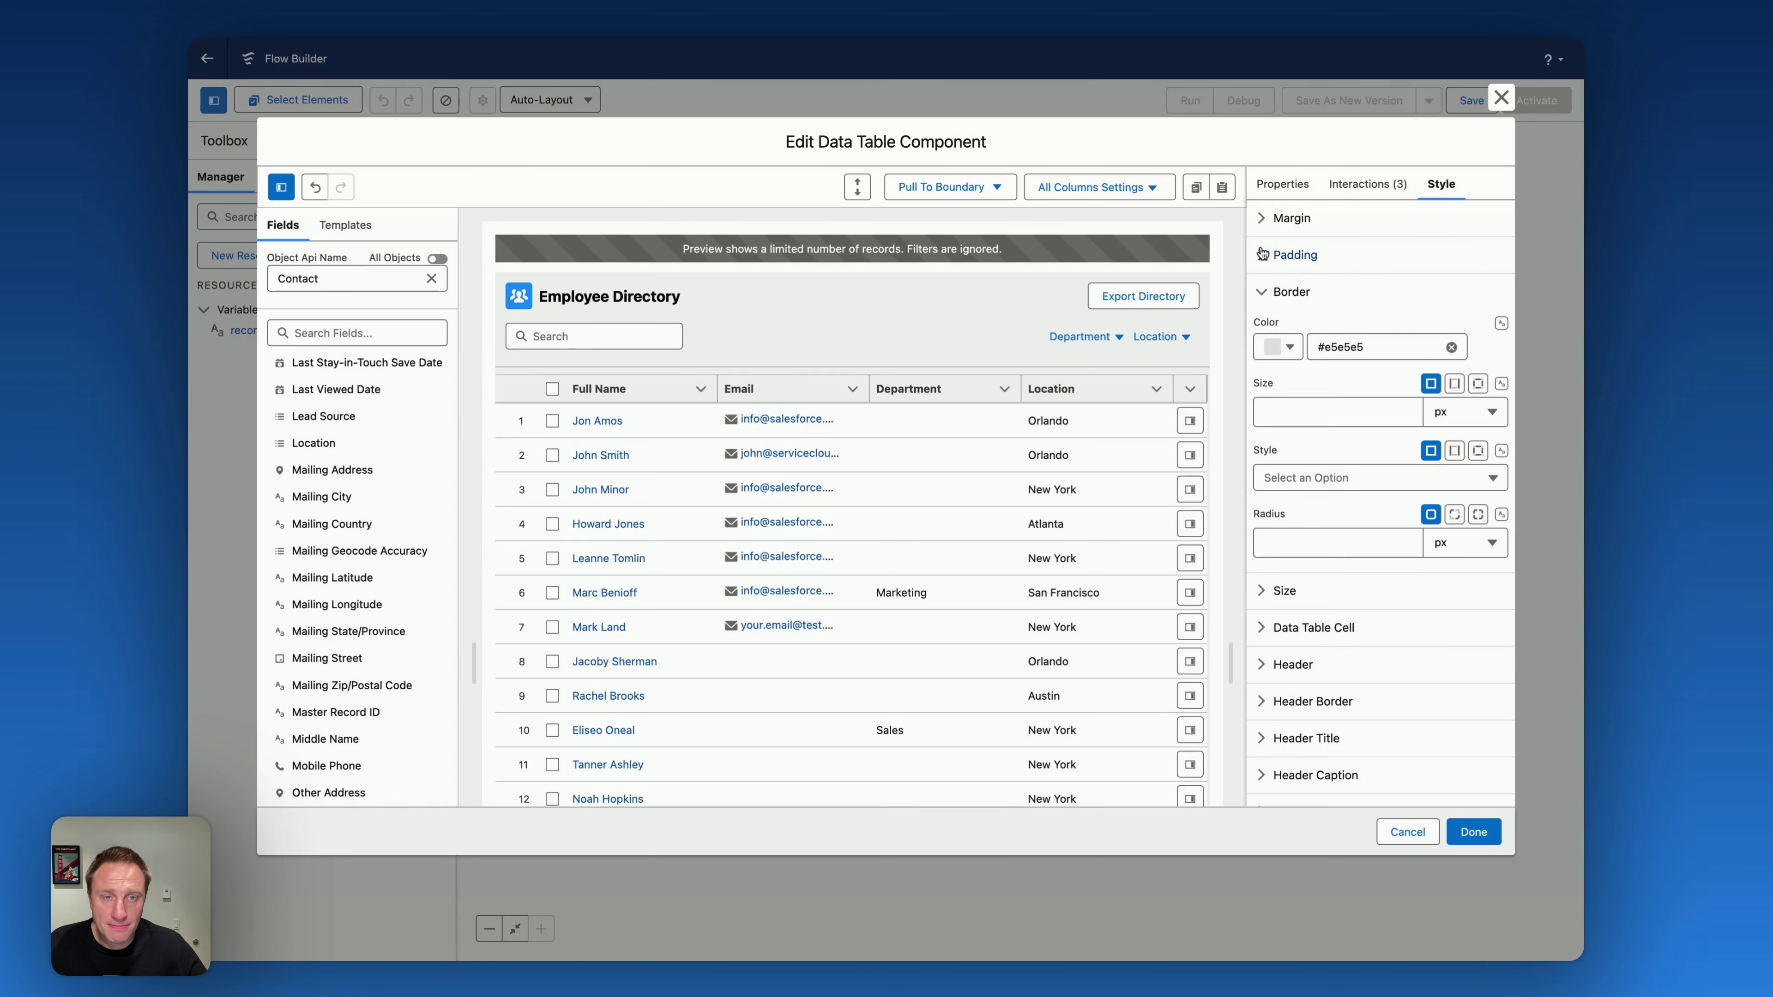
left_click(1275, 348)
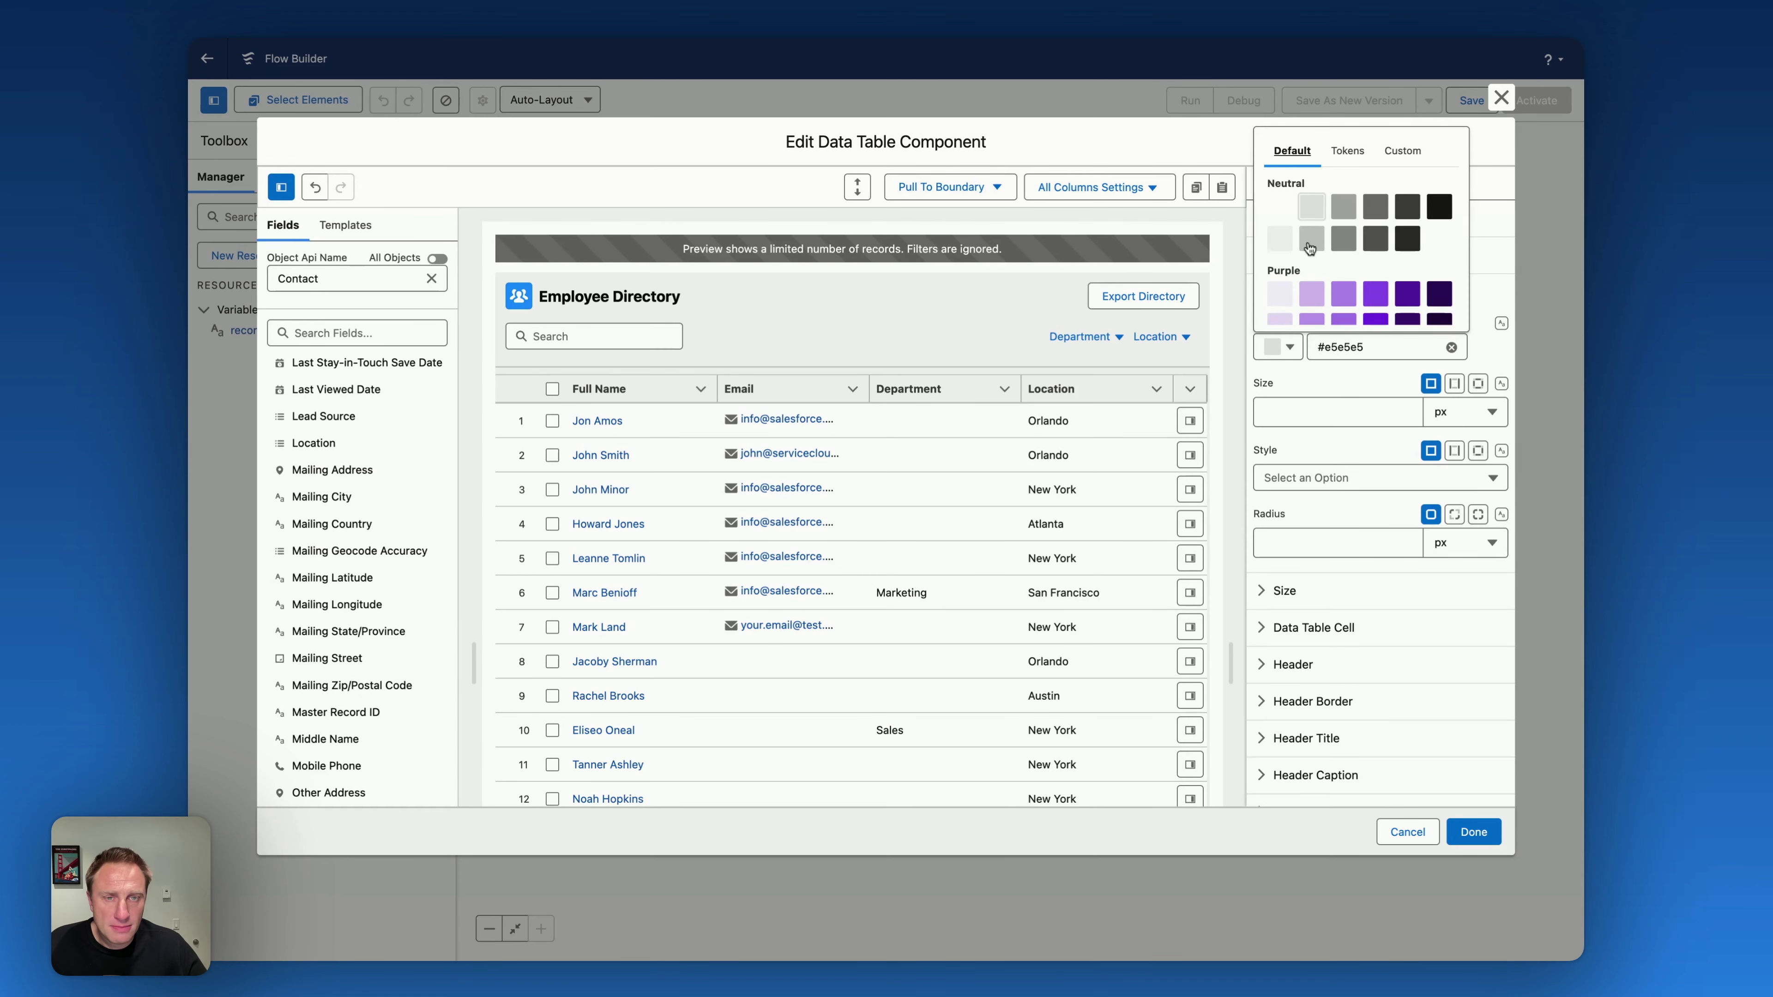
left_click(1307, 240)
left_click(1281, 419)
type("1")
left_click(1305, 478)
left_click(1317, 542)
left_click(1316, 544)
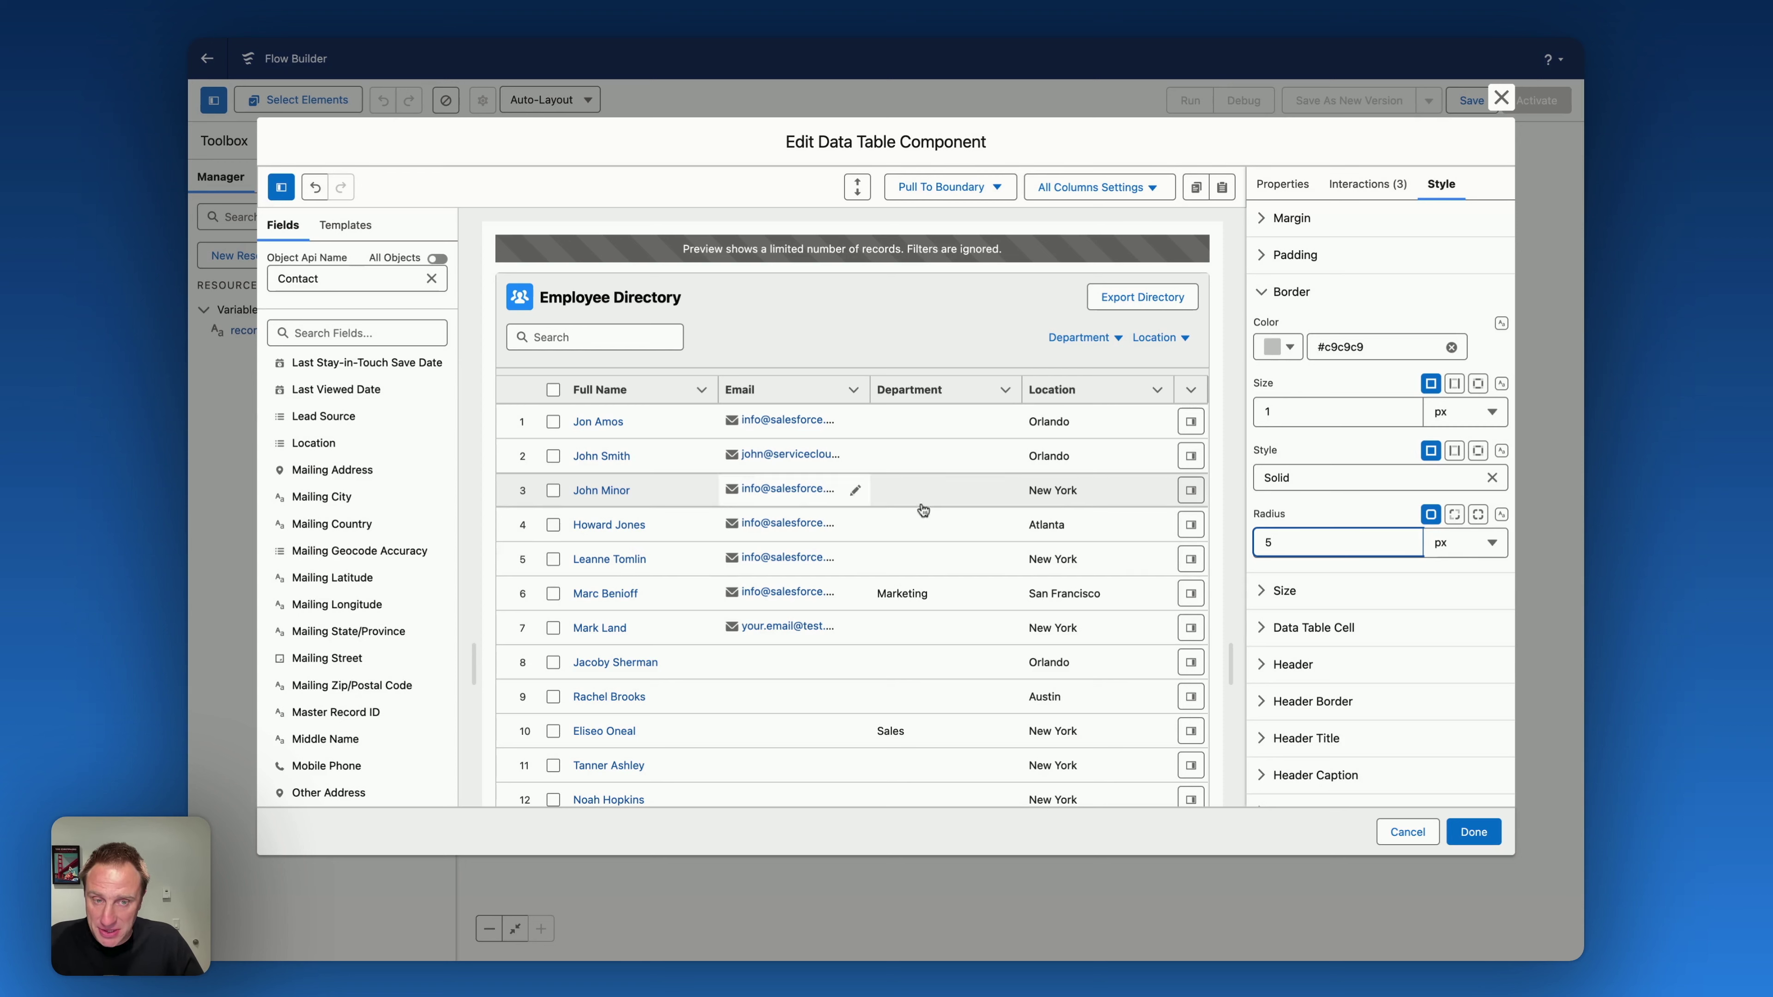
Set the header title's font size to 16 px in the table styling.
left_click(1300, 745)
scroll(1392, 563, "down", 4)
scroll(1392, 563, "down", 2)
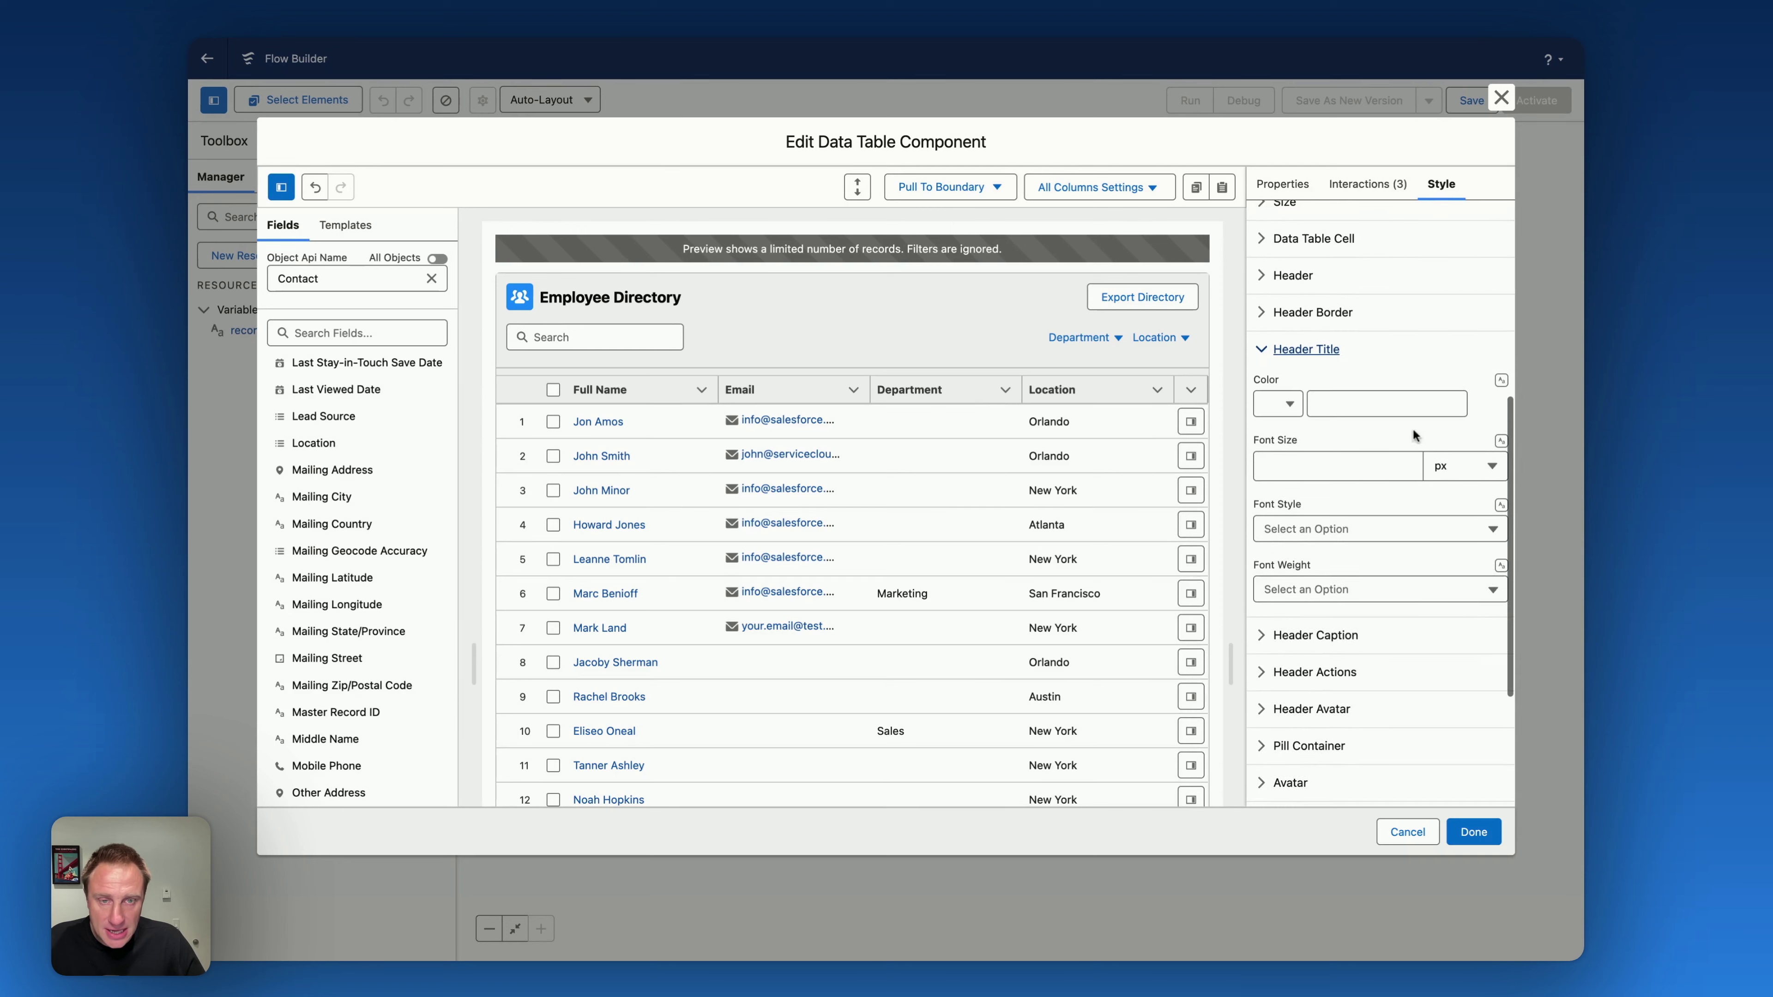
left_click(1293, 467)
type("16")
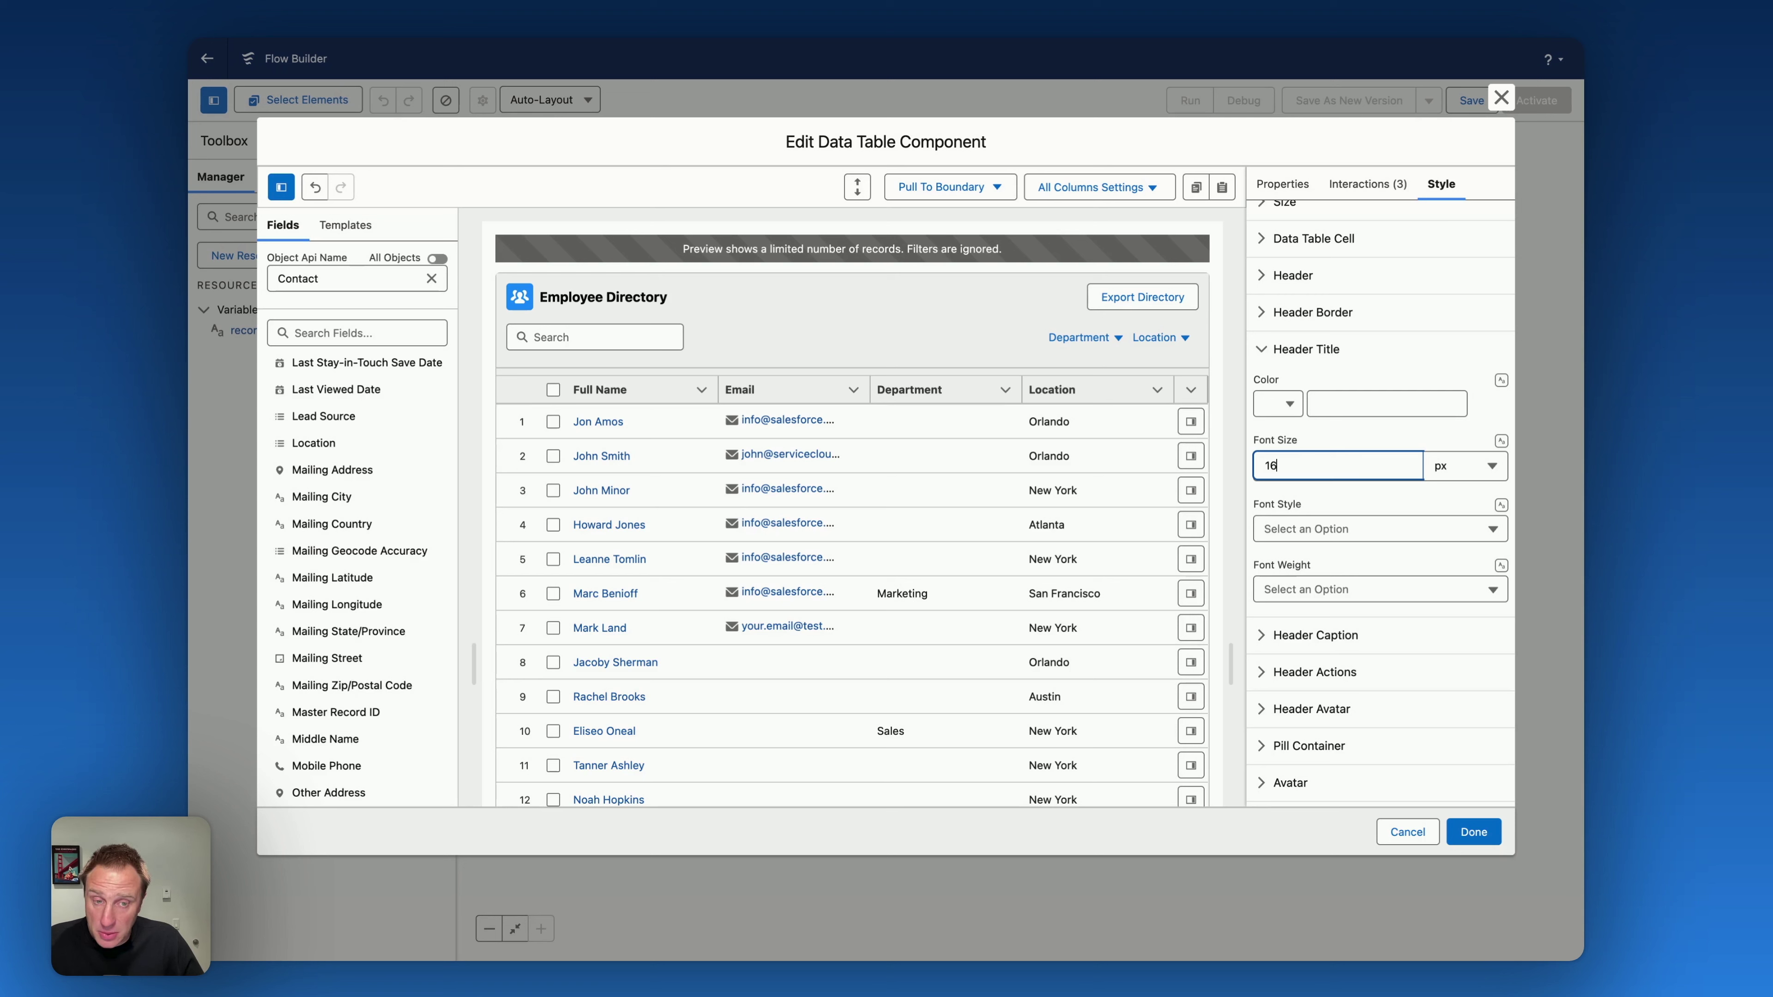
left_click(908, 324)
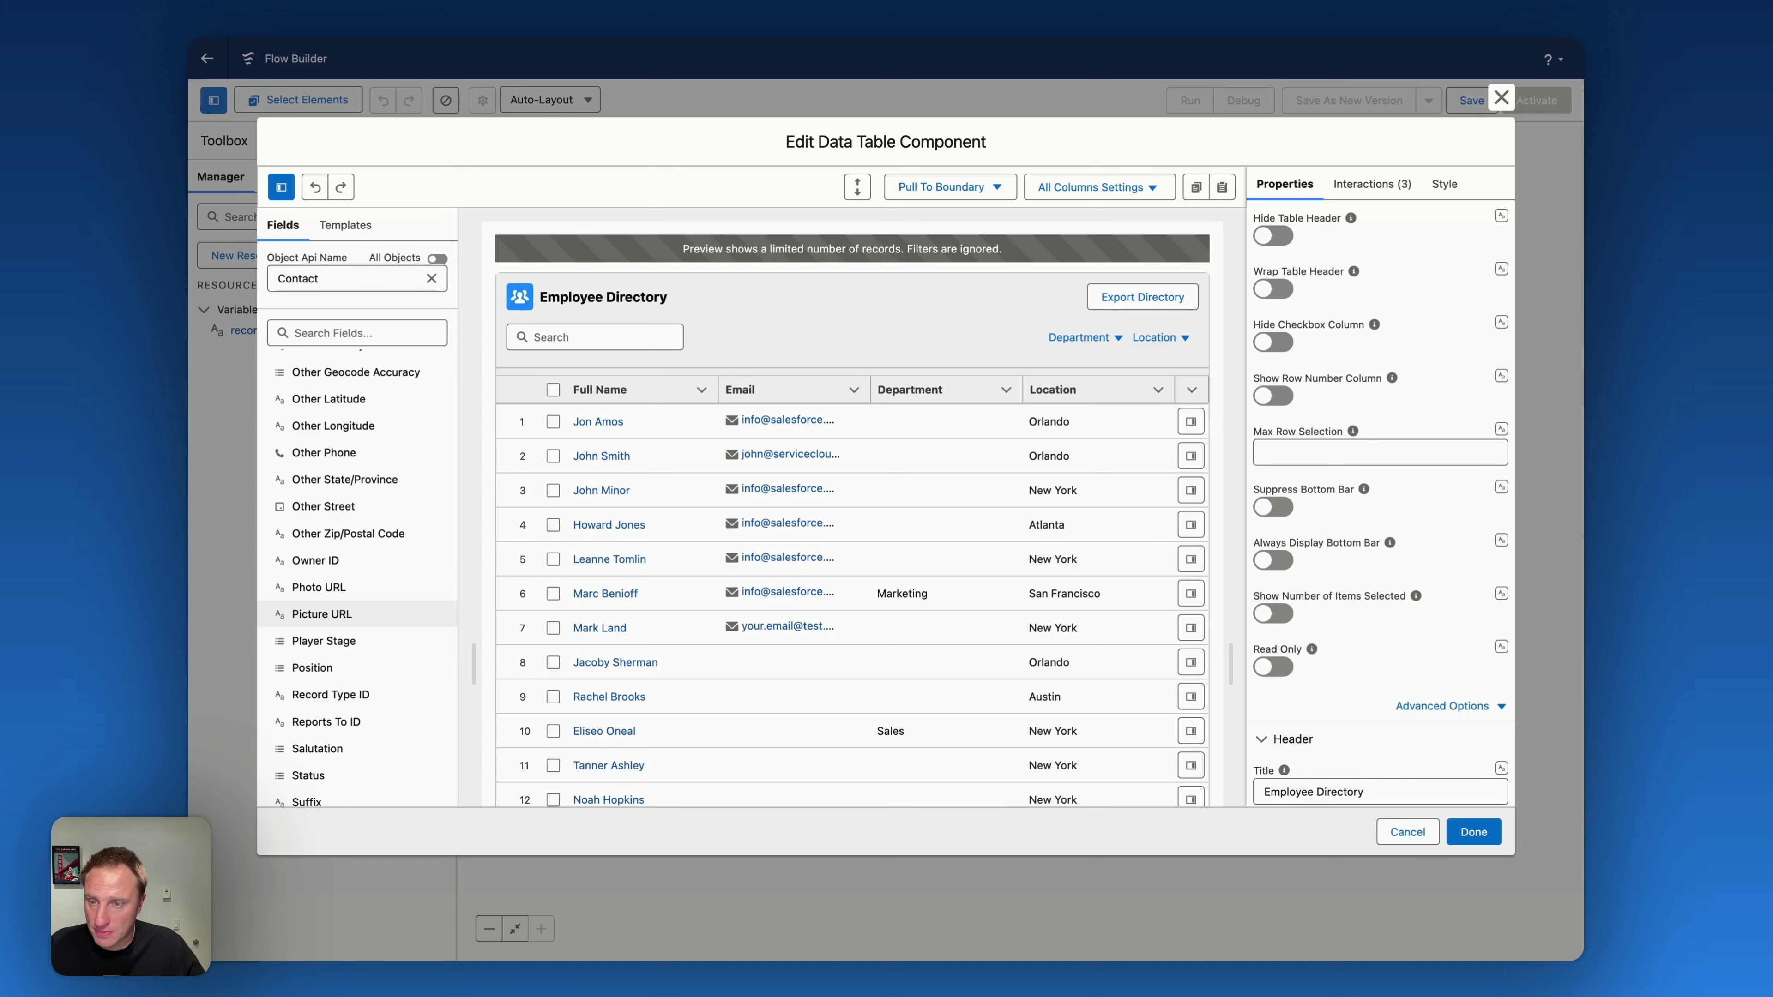
Add the Picture URL field as the data table's first column and set its type to Avatar.
left_click_drag(328, 615, 614, 395)
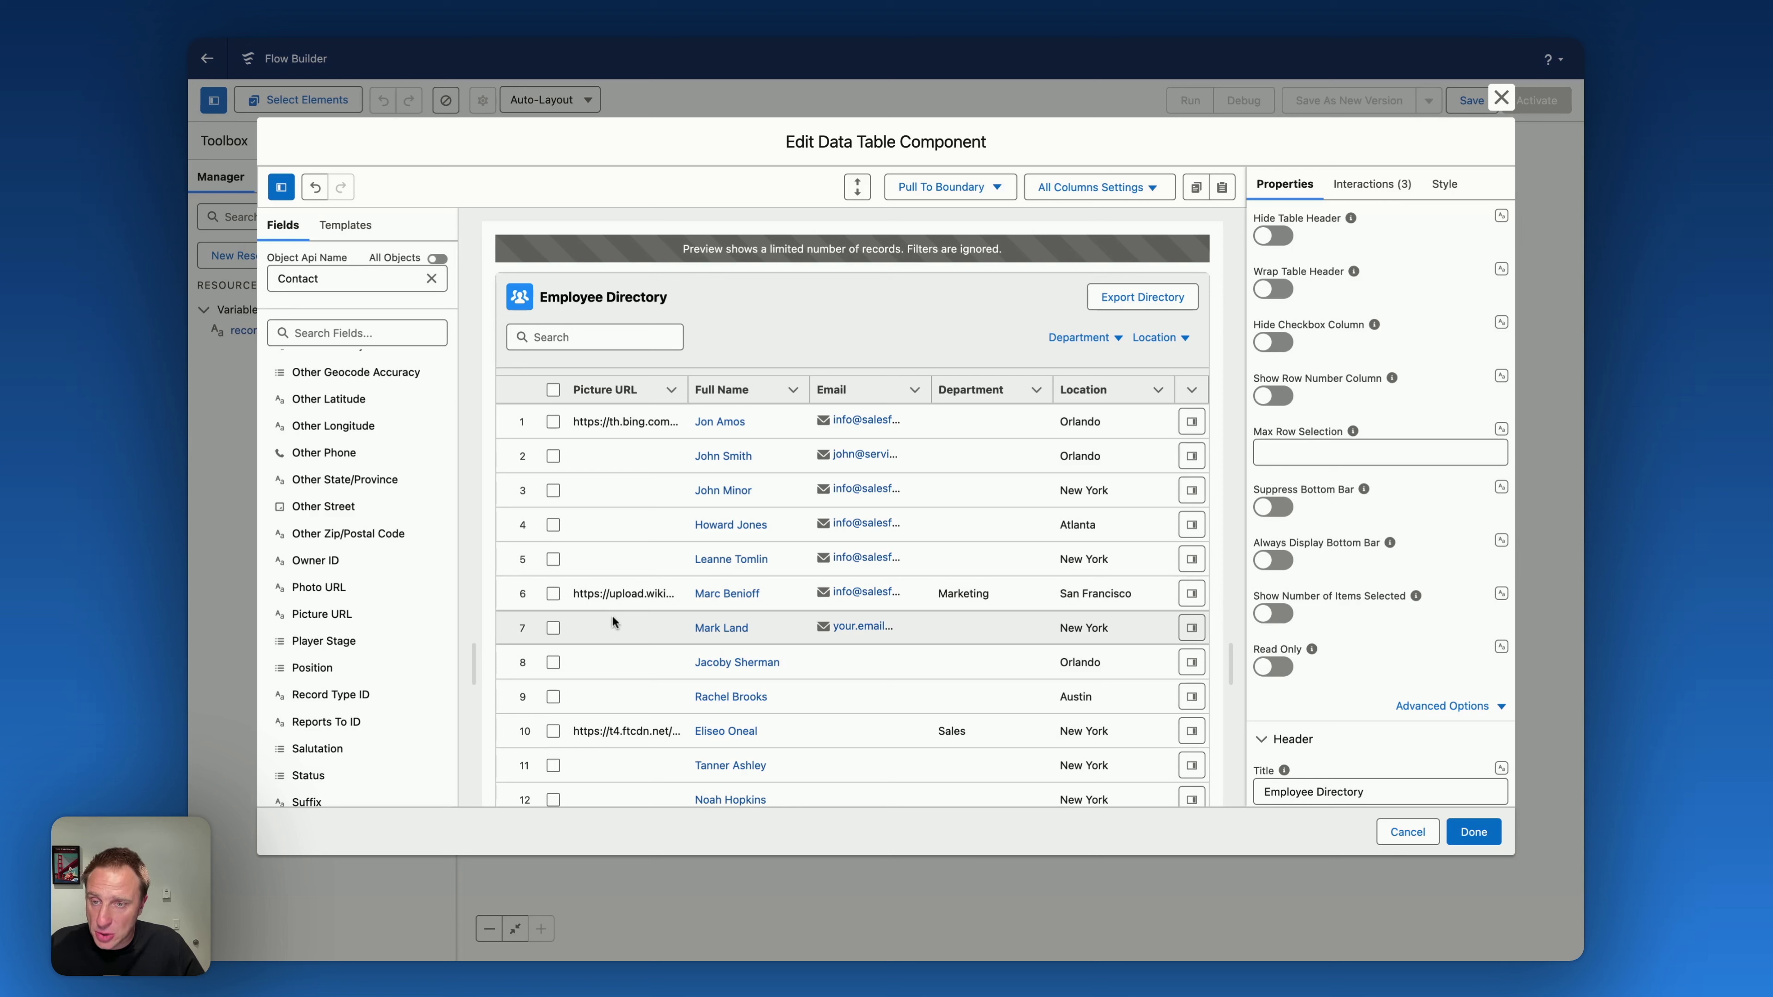
scroll(1418, 586, "down", 10)
scroll(1412, 588, "down", 15)
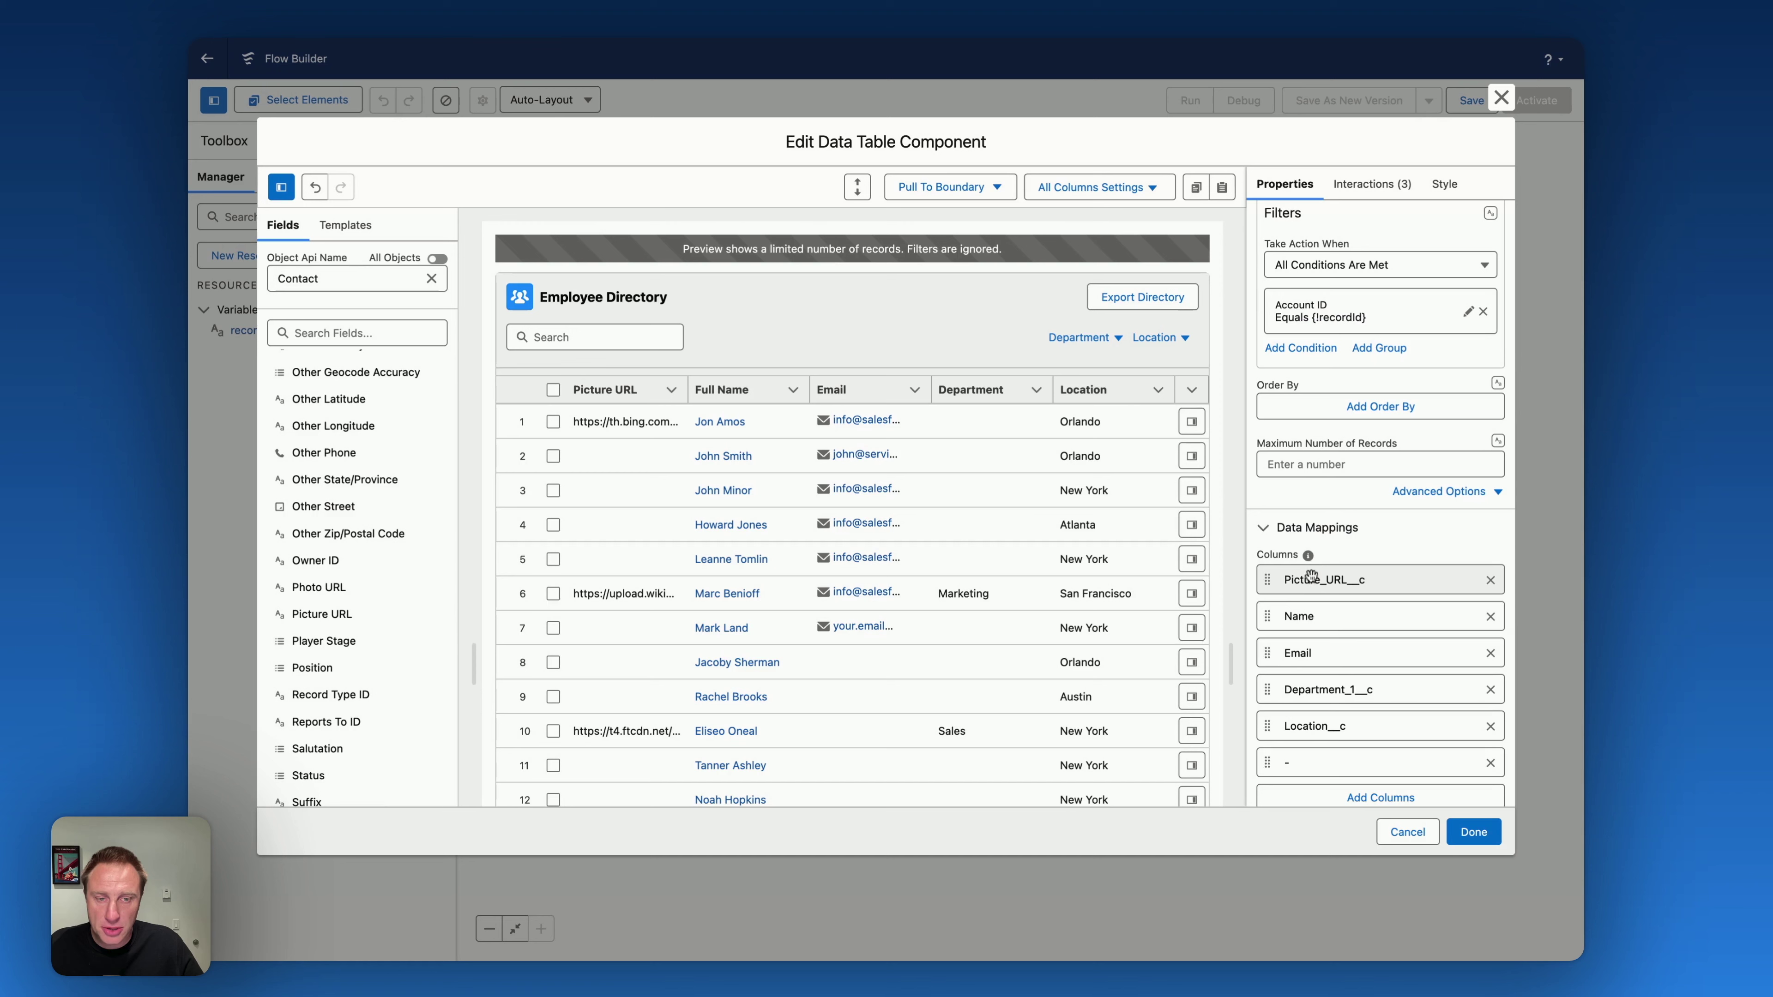
left_click(1323, 579)
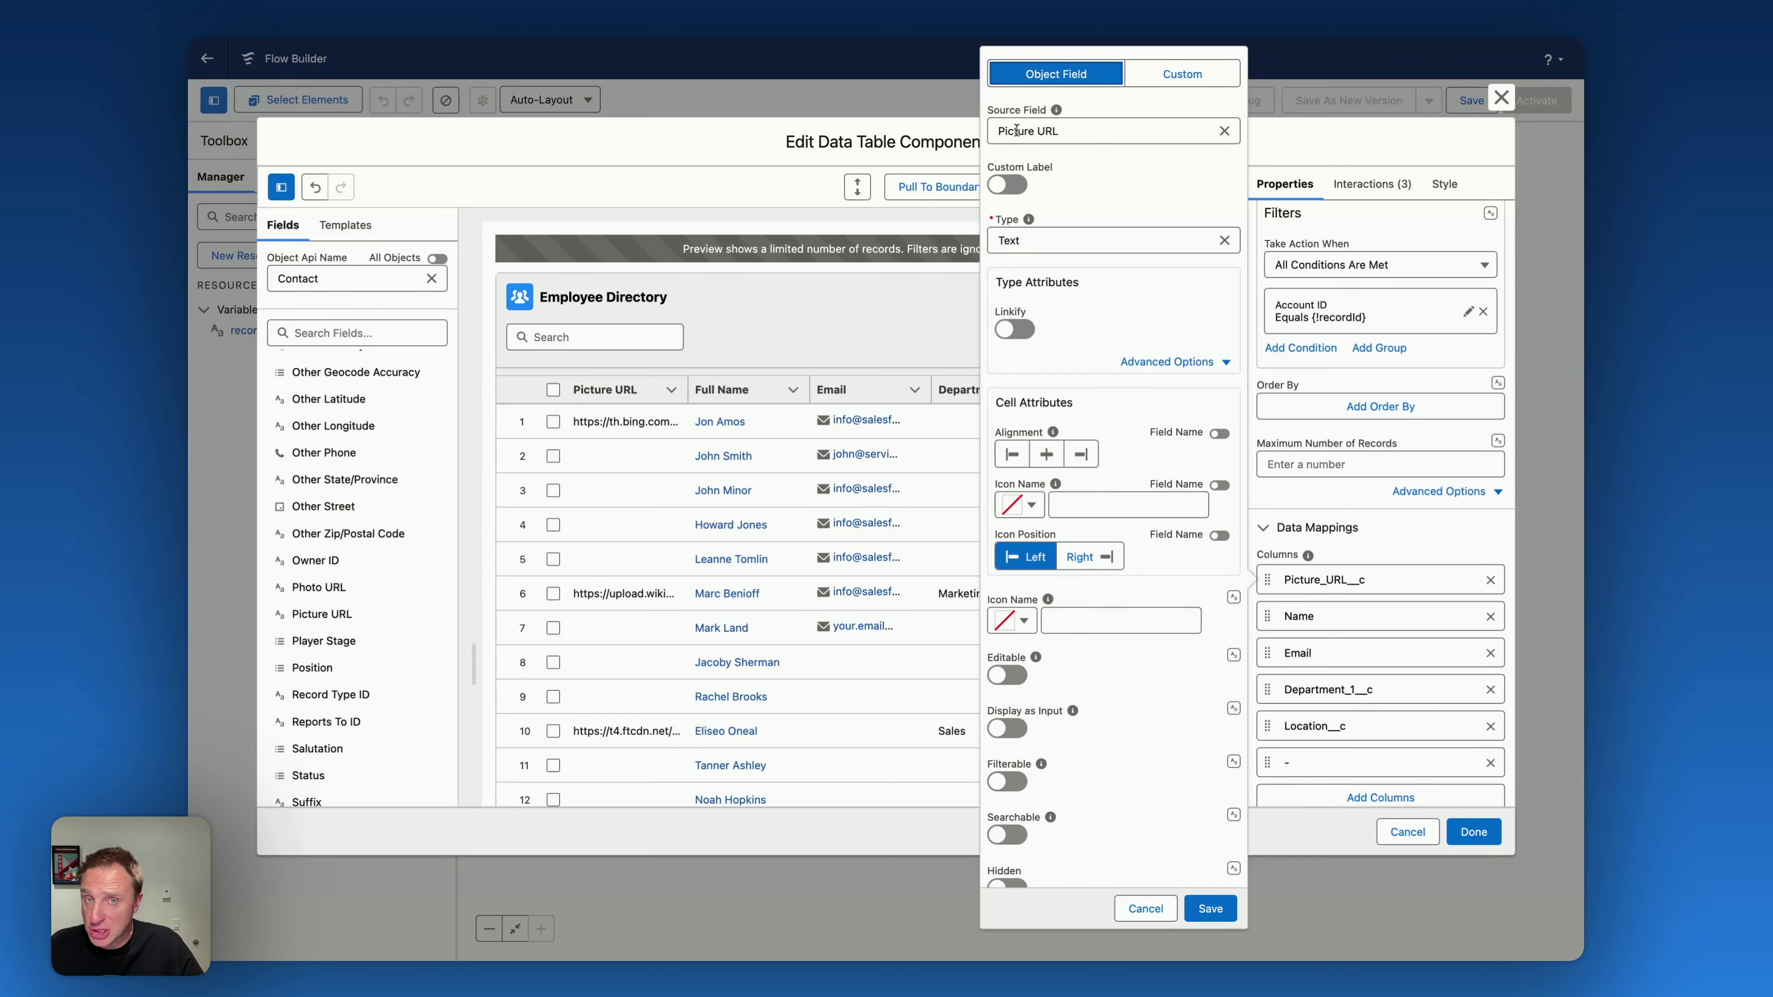
left_click(1040, 239)
left_click(1040, 297)
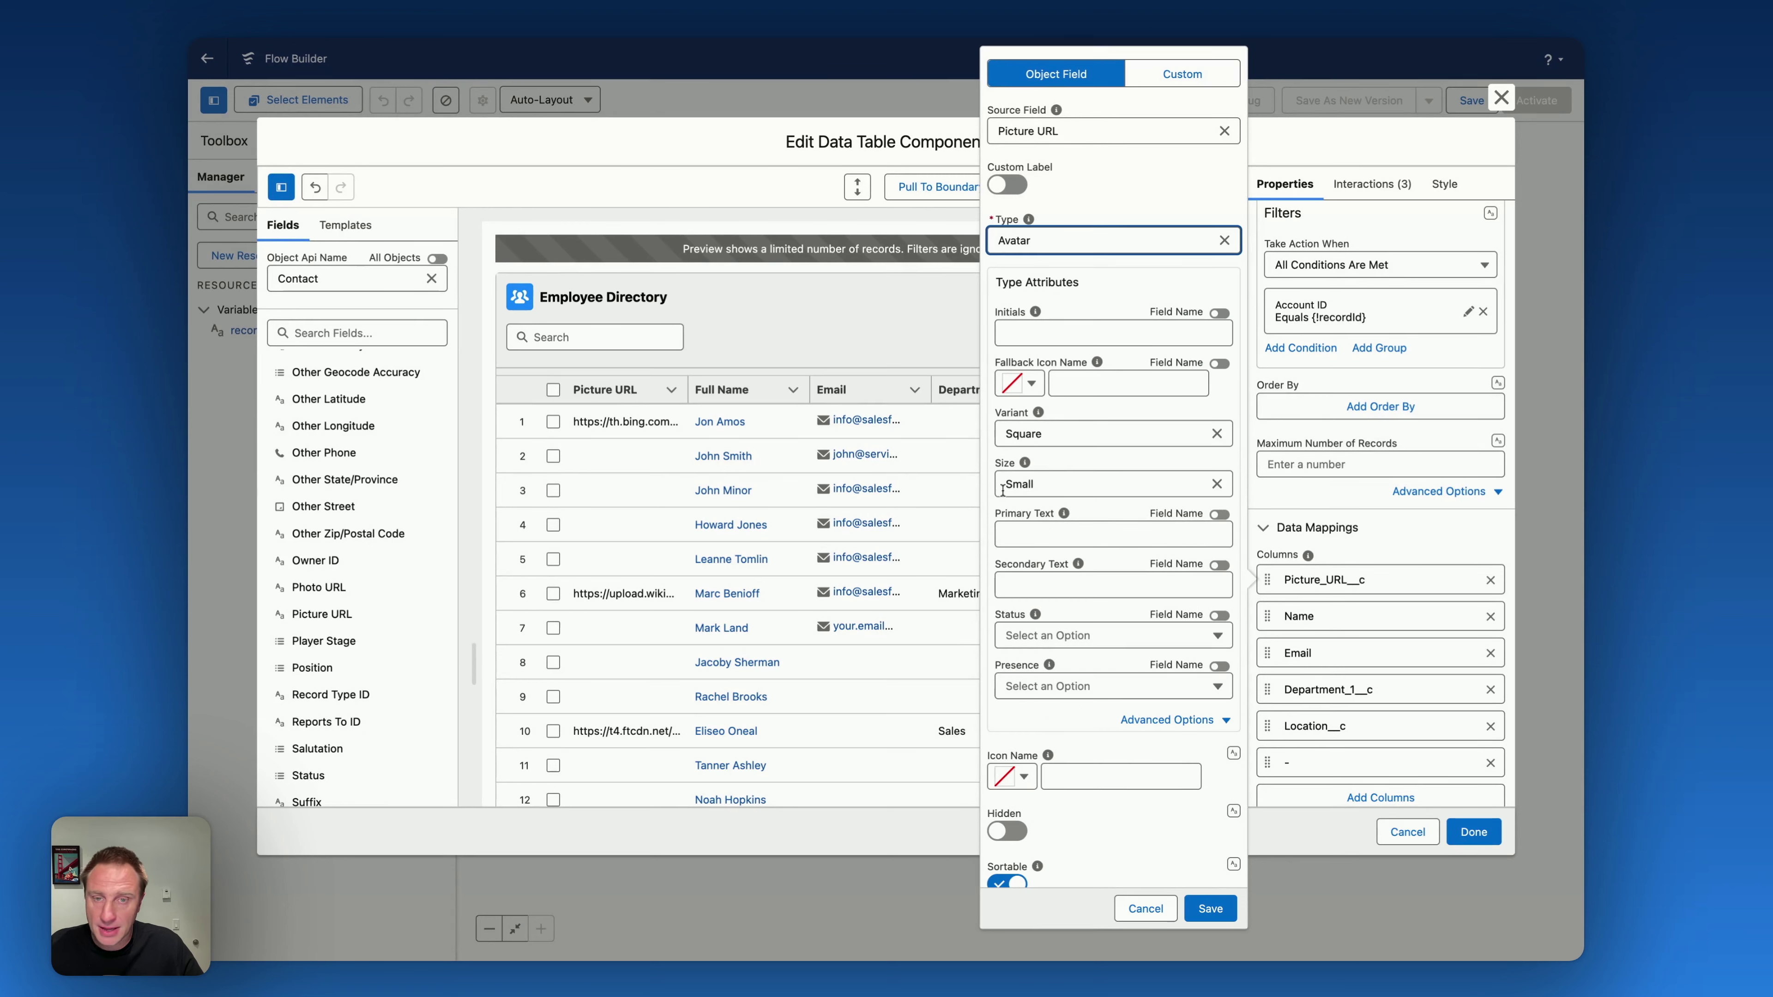
Keep the Picture URL column's avatar variant as Square and its size as Small, and save the column settings.
left_click(1049, 433)
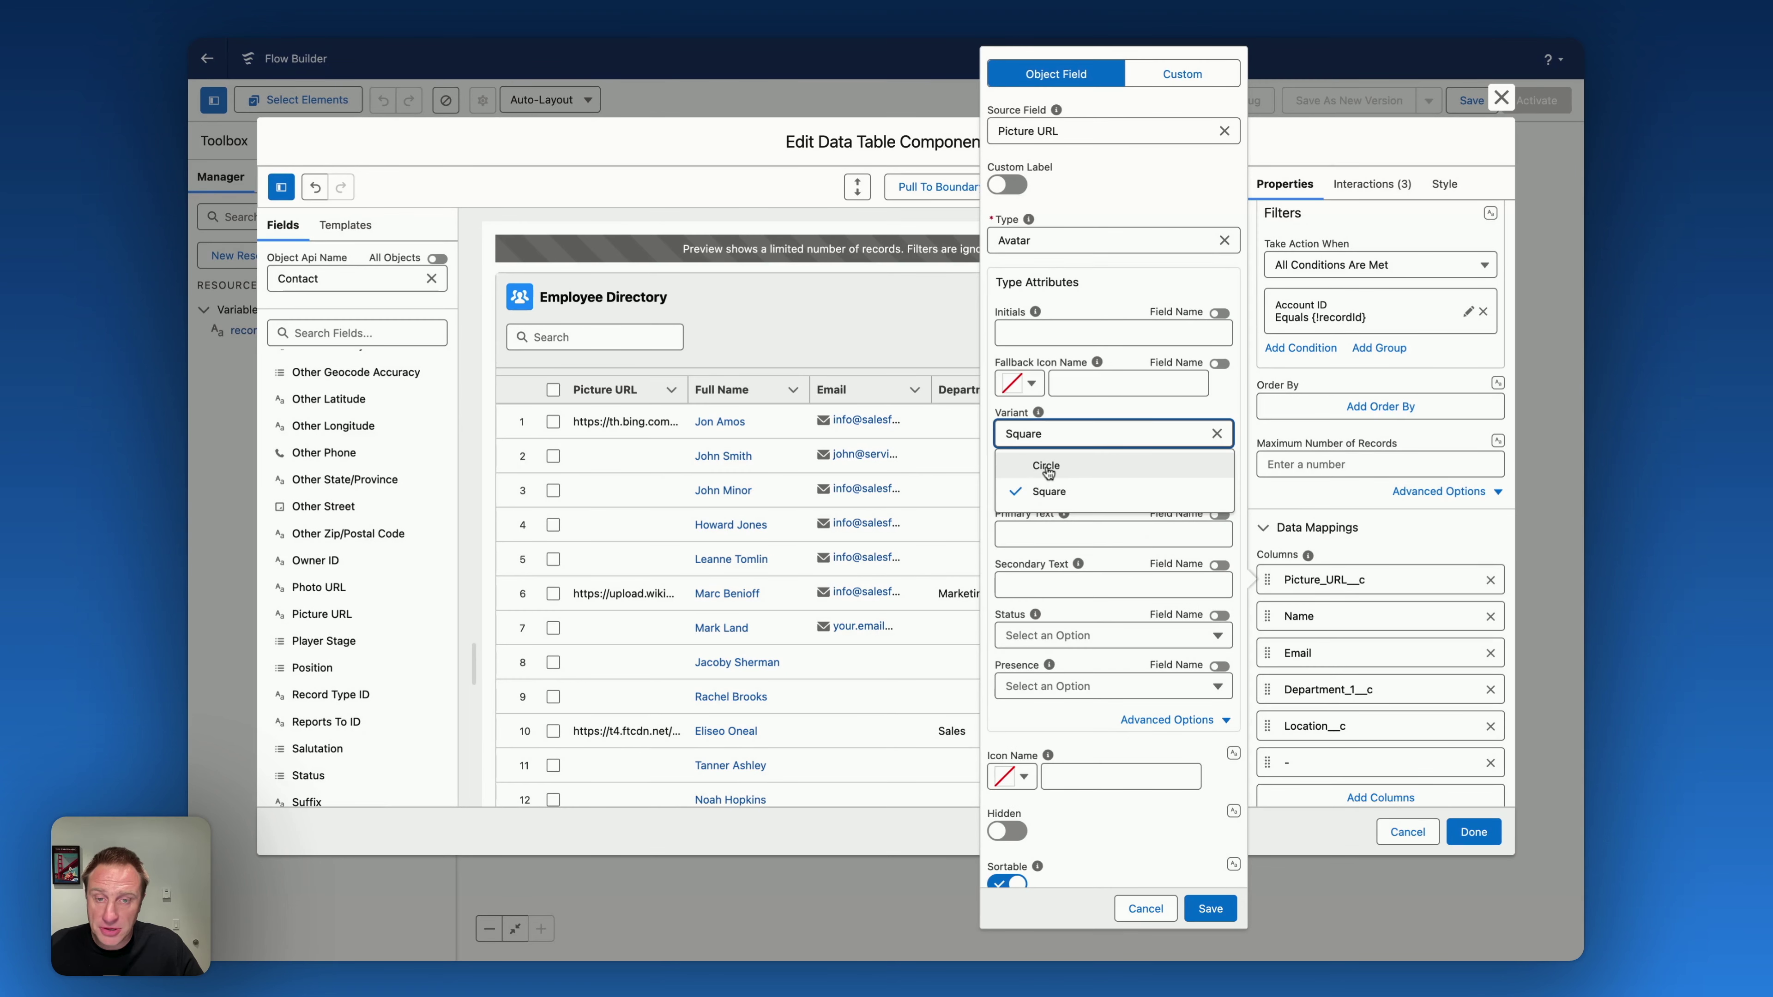
left_click(1092, 404)
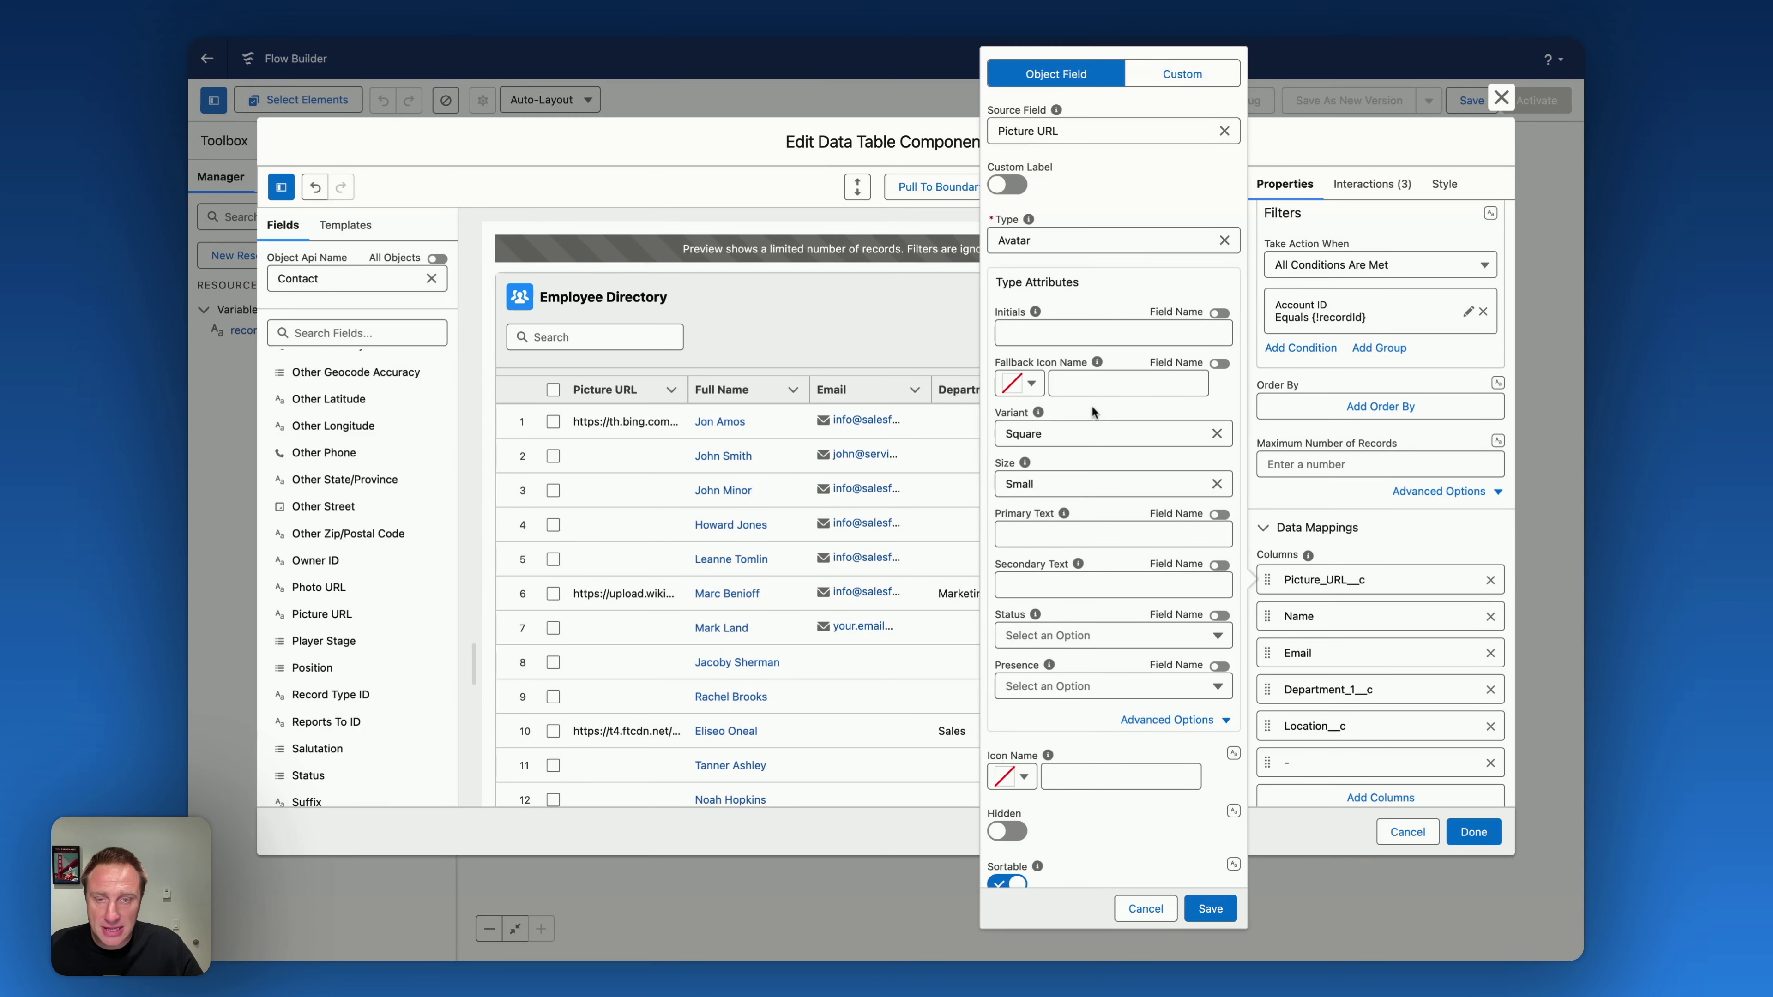
left_click(1075, 484)
left_click(1074, 515)
left_click(1068, 488)
left_click(1064, 547)
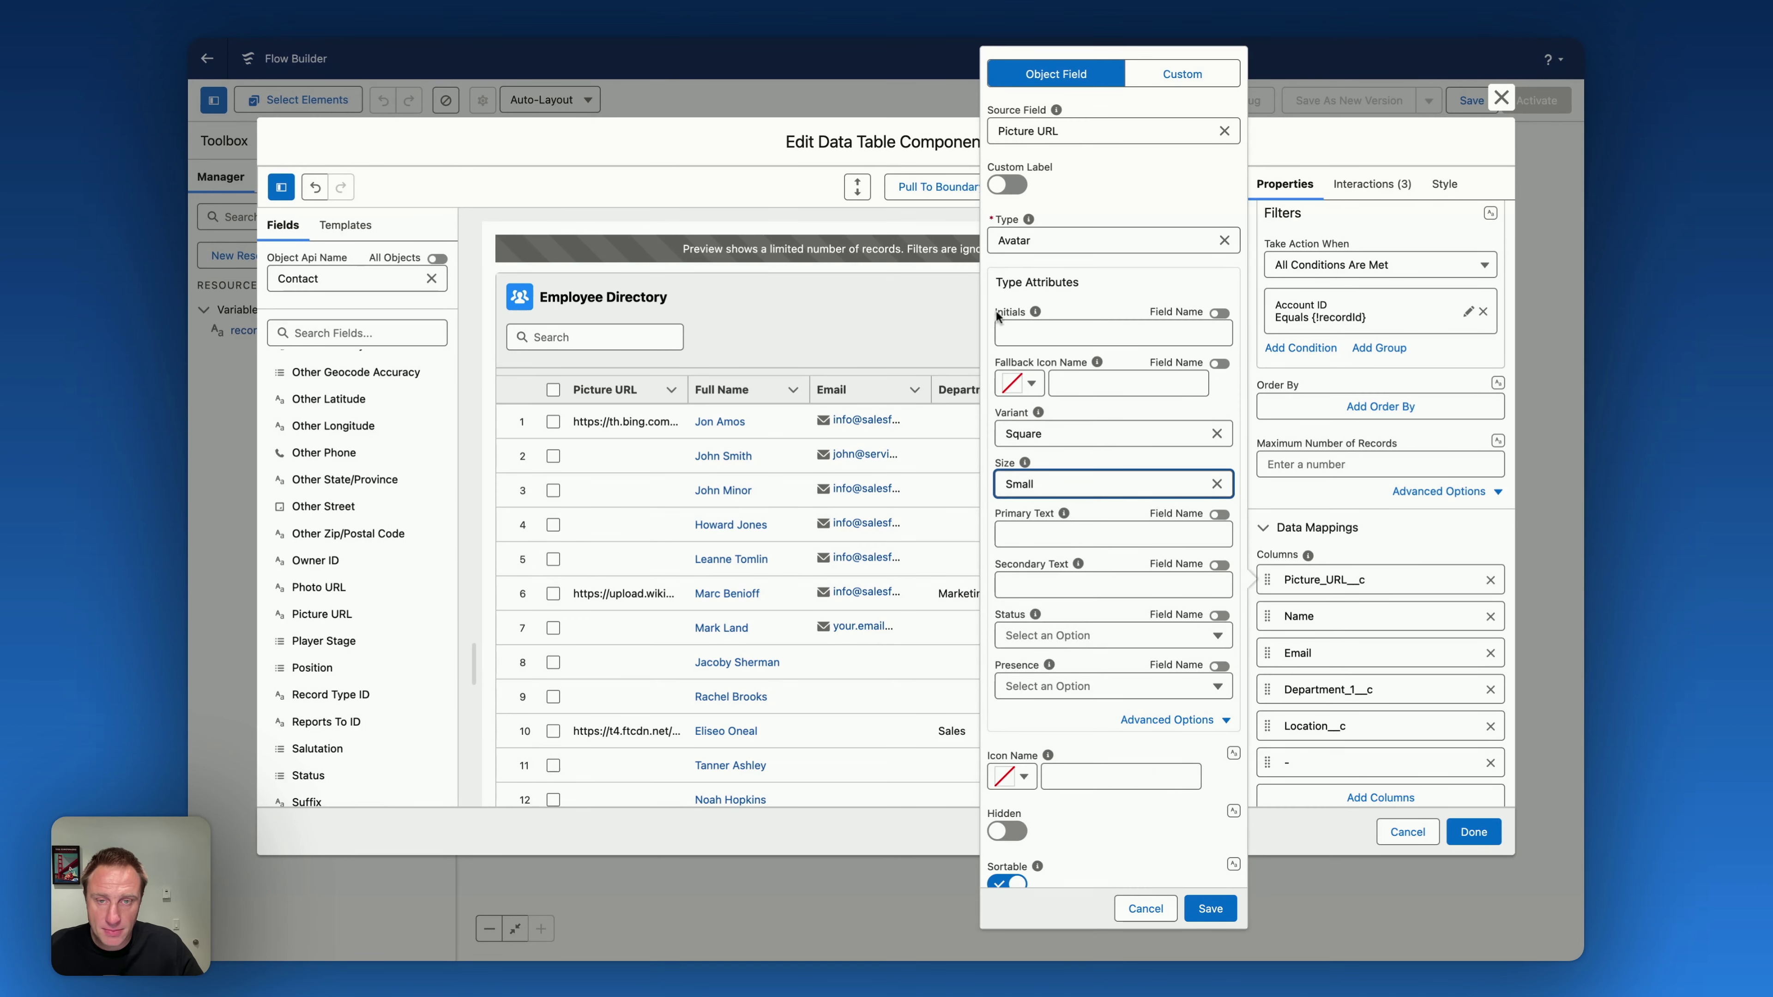
left_click(1203, 909)
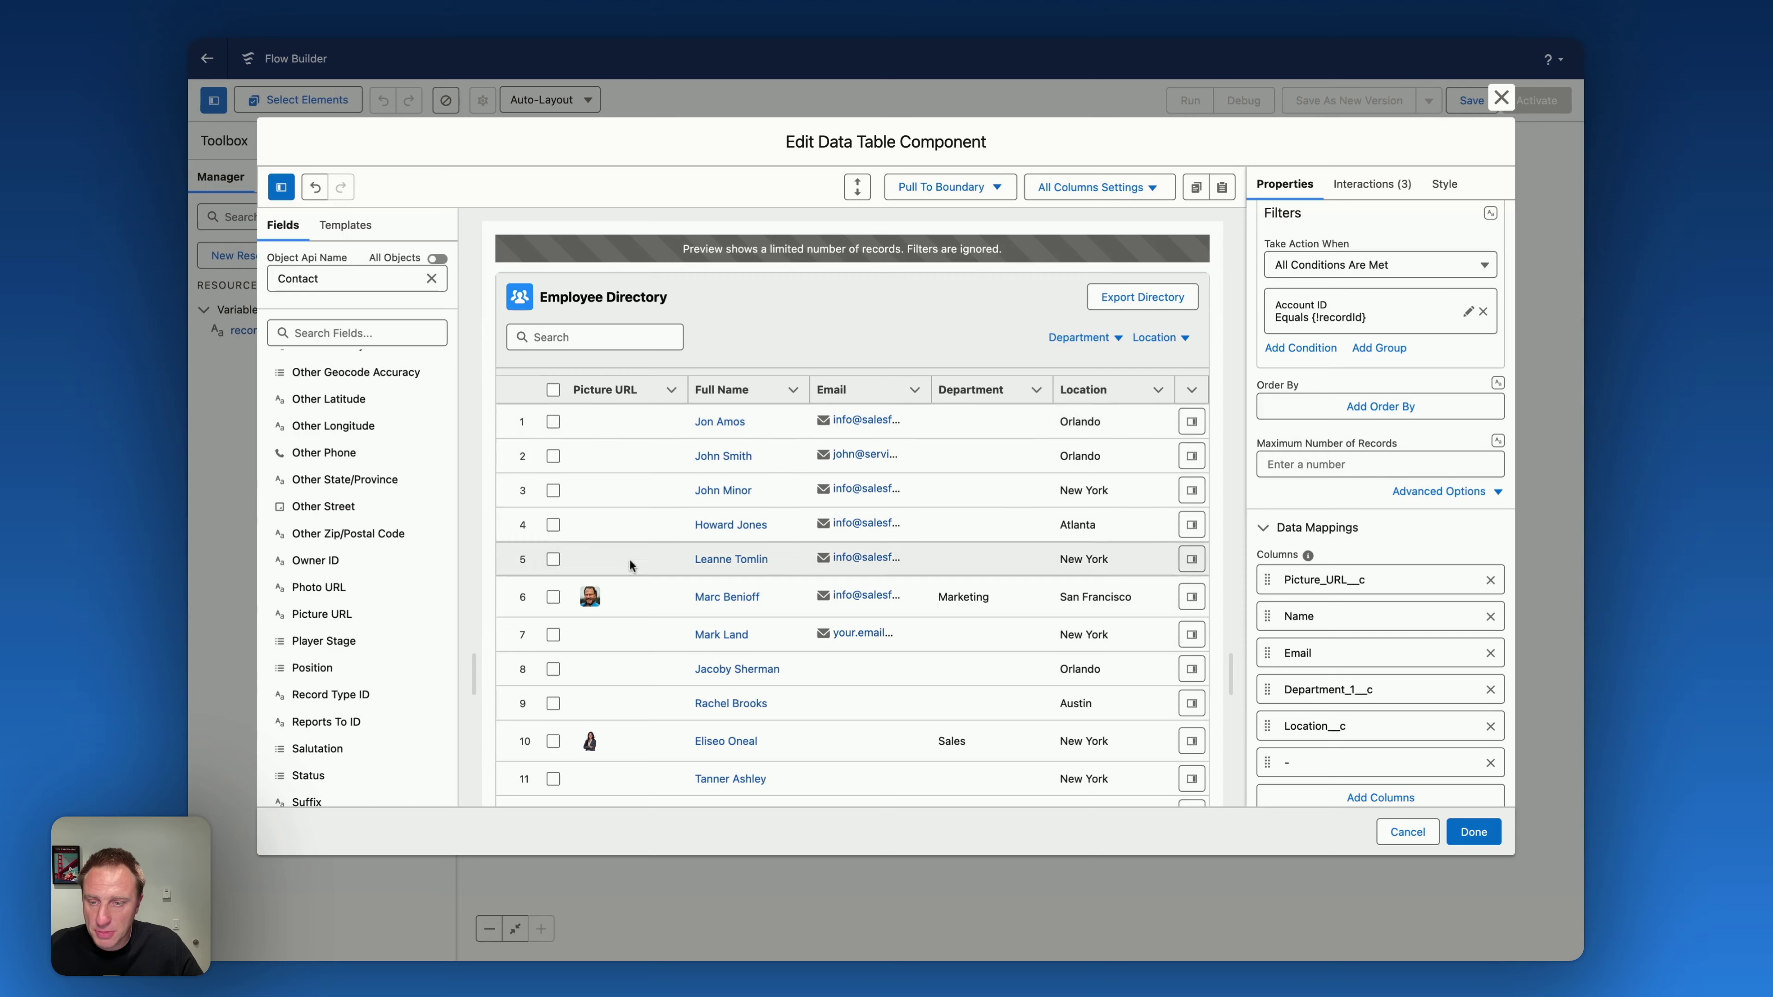
Set the avatar size of the Picture URL column to Medium.
scroll(618, 586, "down", 3)
scroll(617, 605, "down", 2)
scroll(616, 606, "up", 5)
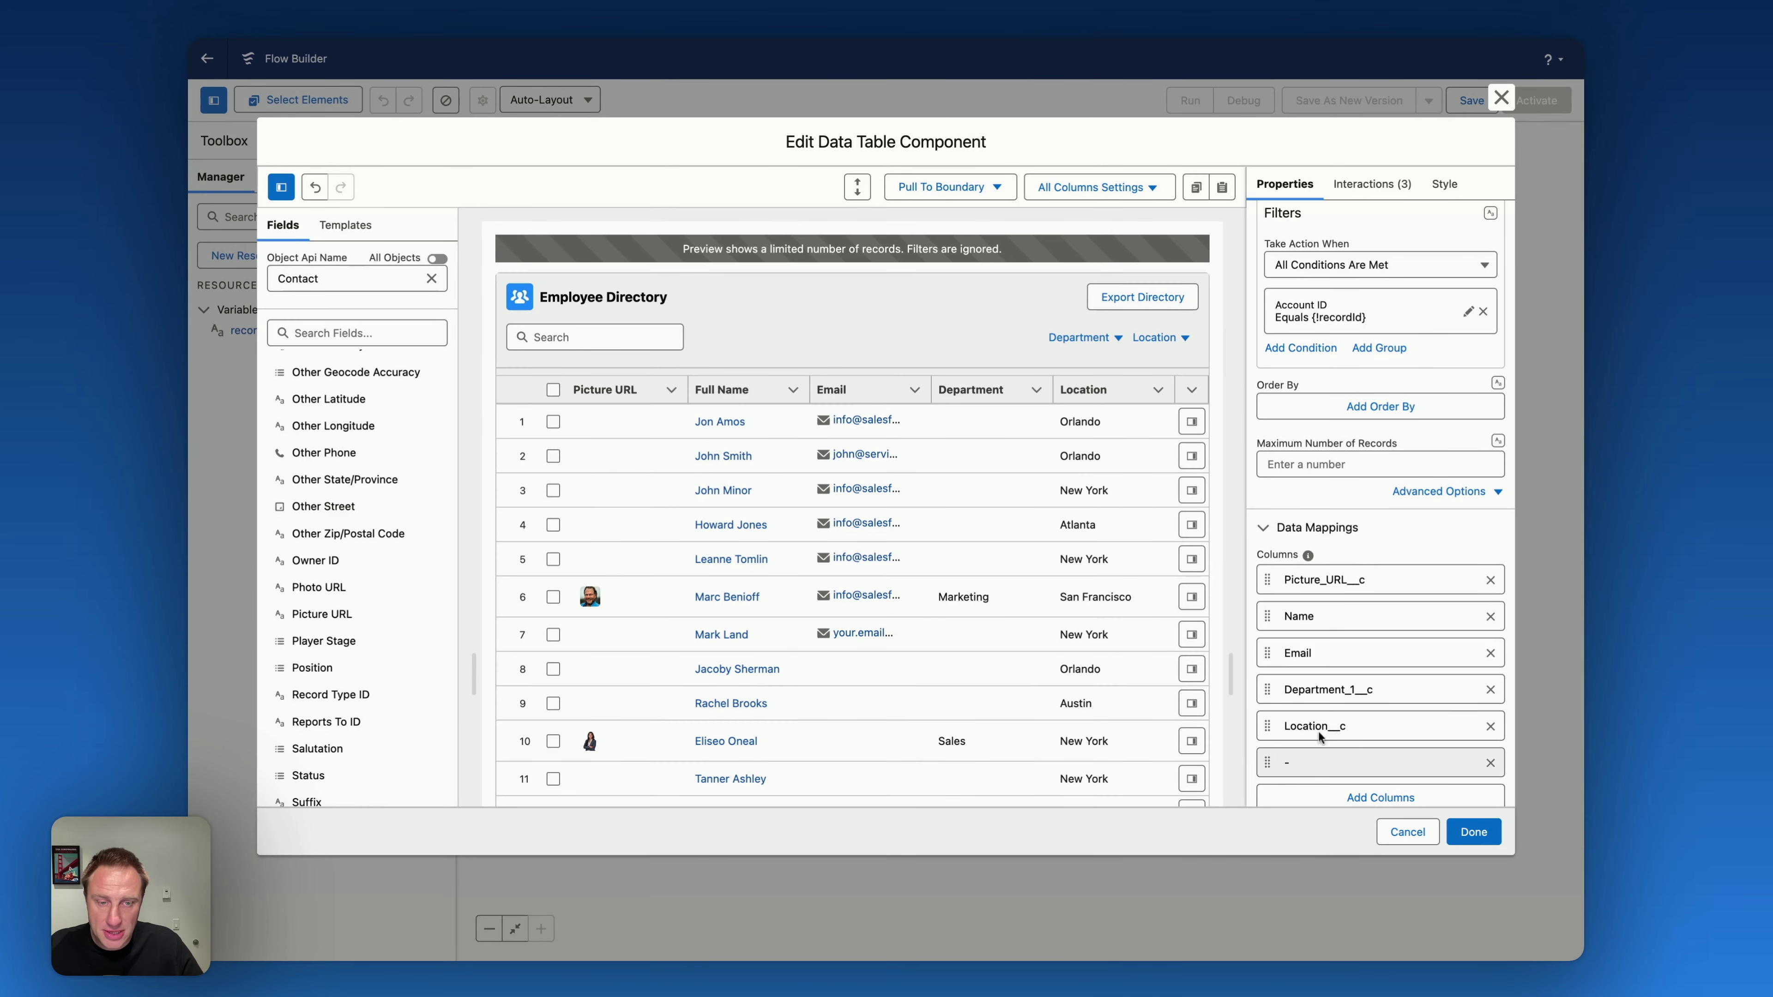
left_click(1340, 578)
left_click(1096, 484)
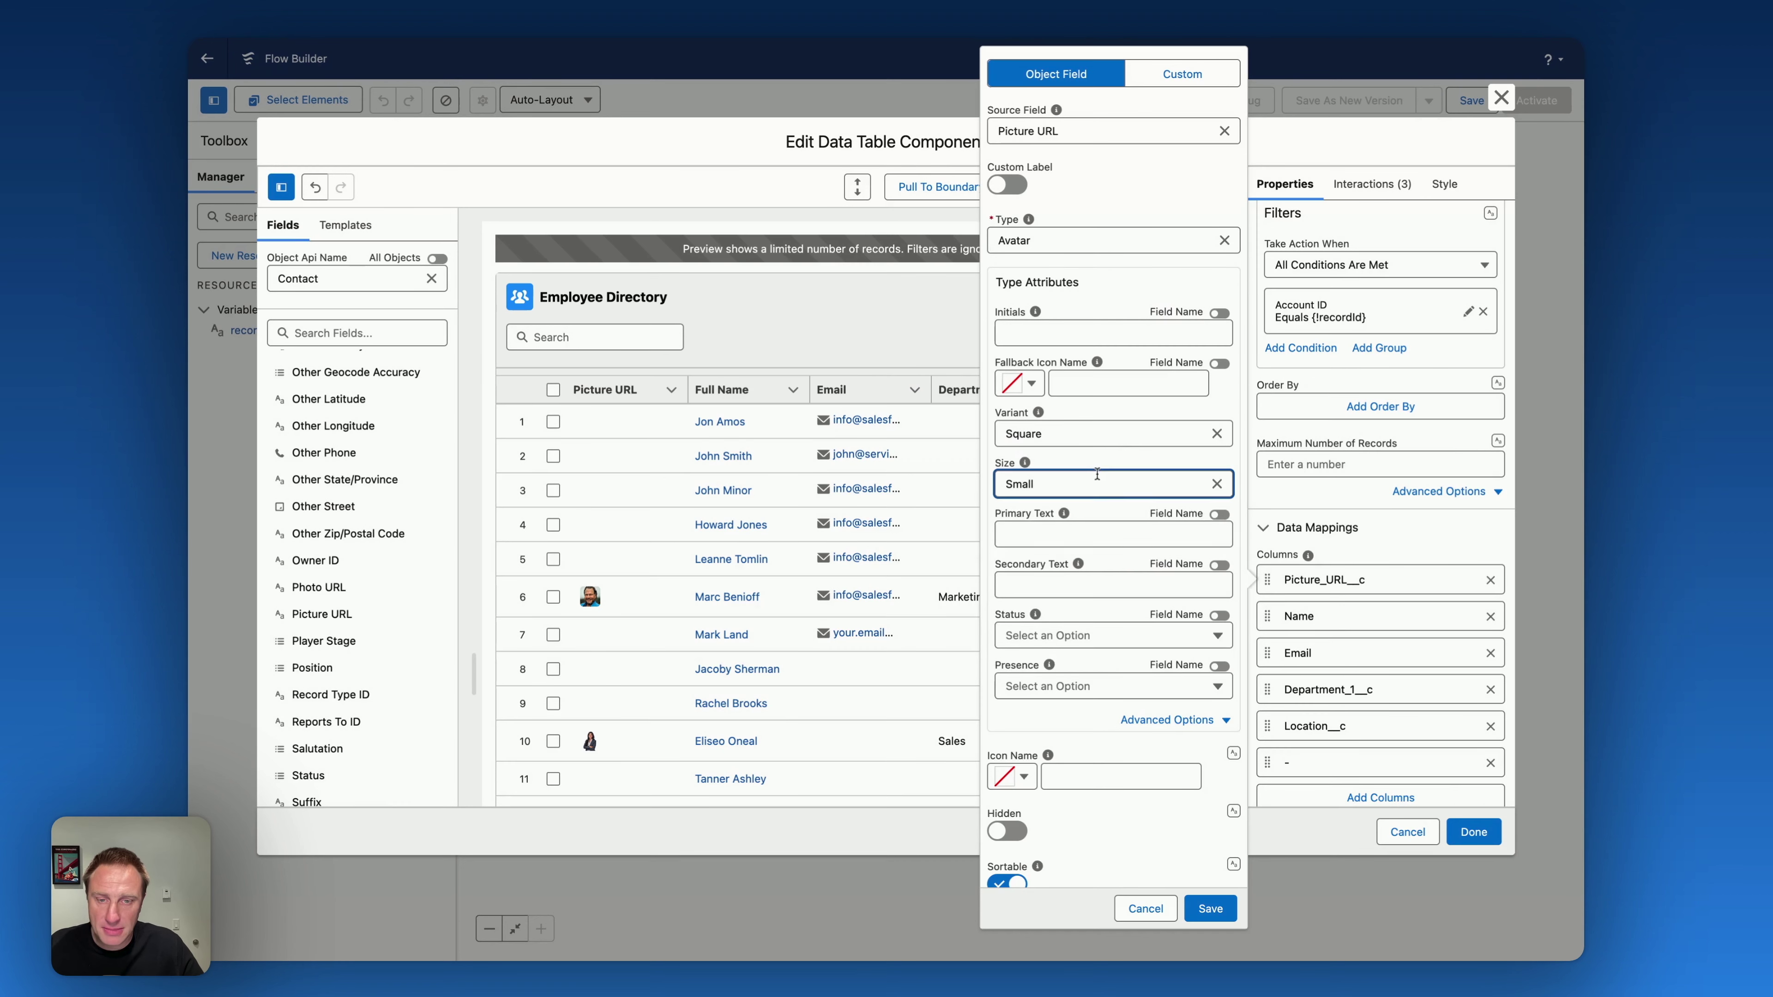
left_click(1068, 569)
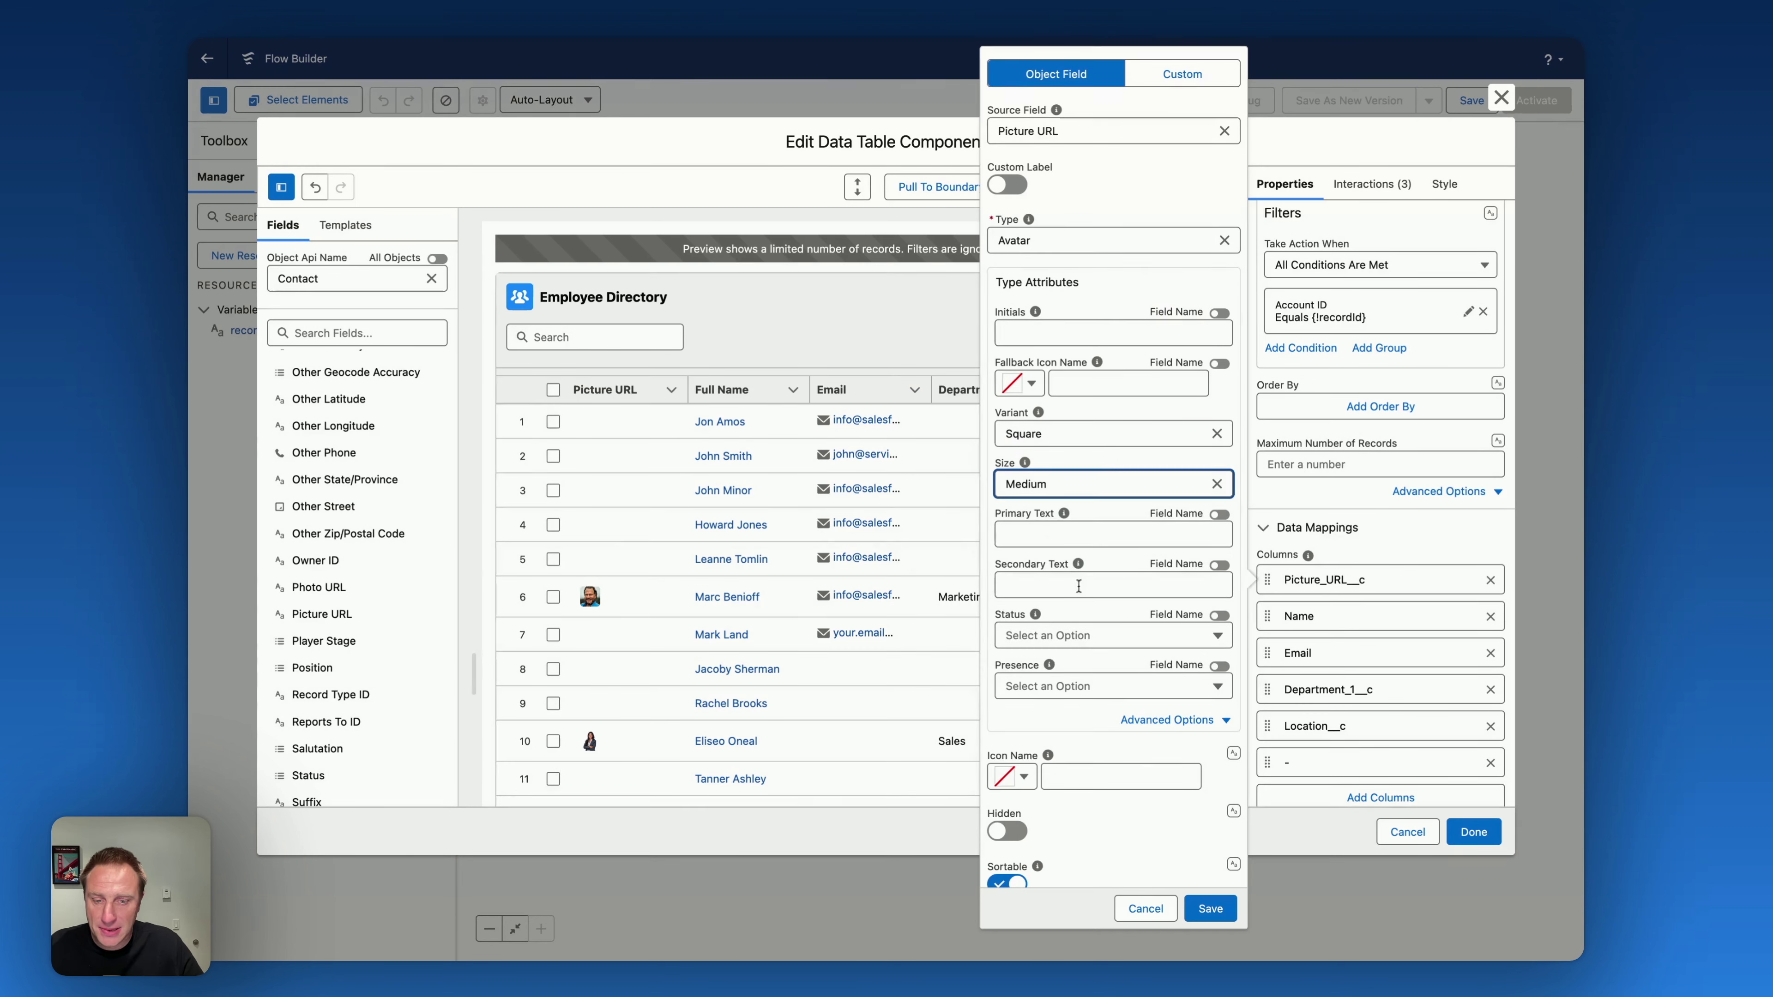
Set the Picture URL column's fixed width to 50 and save the column settings.
scroll(1127, 858, "down", 3)
left_click(1173, 874)
scroll(1131, 838, "down", 3)
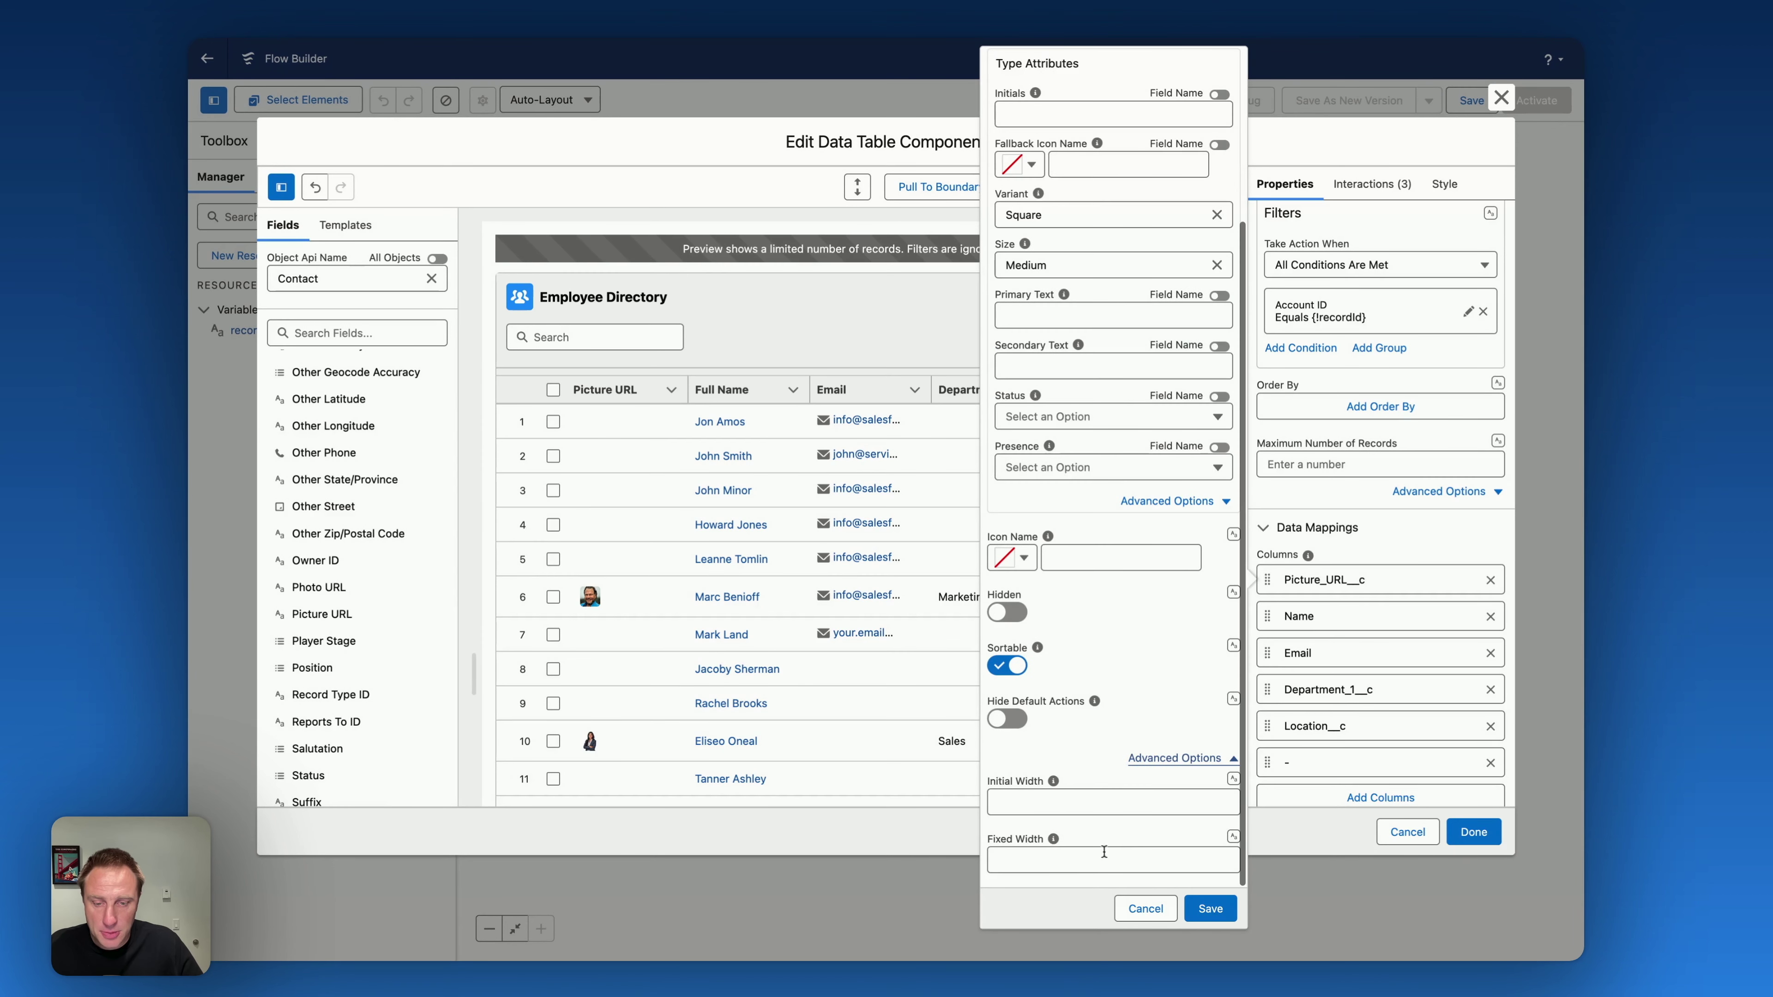
left_click(1052, 855)
type("100")
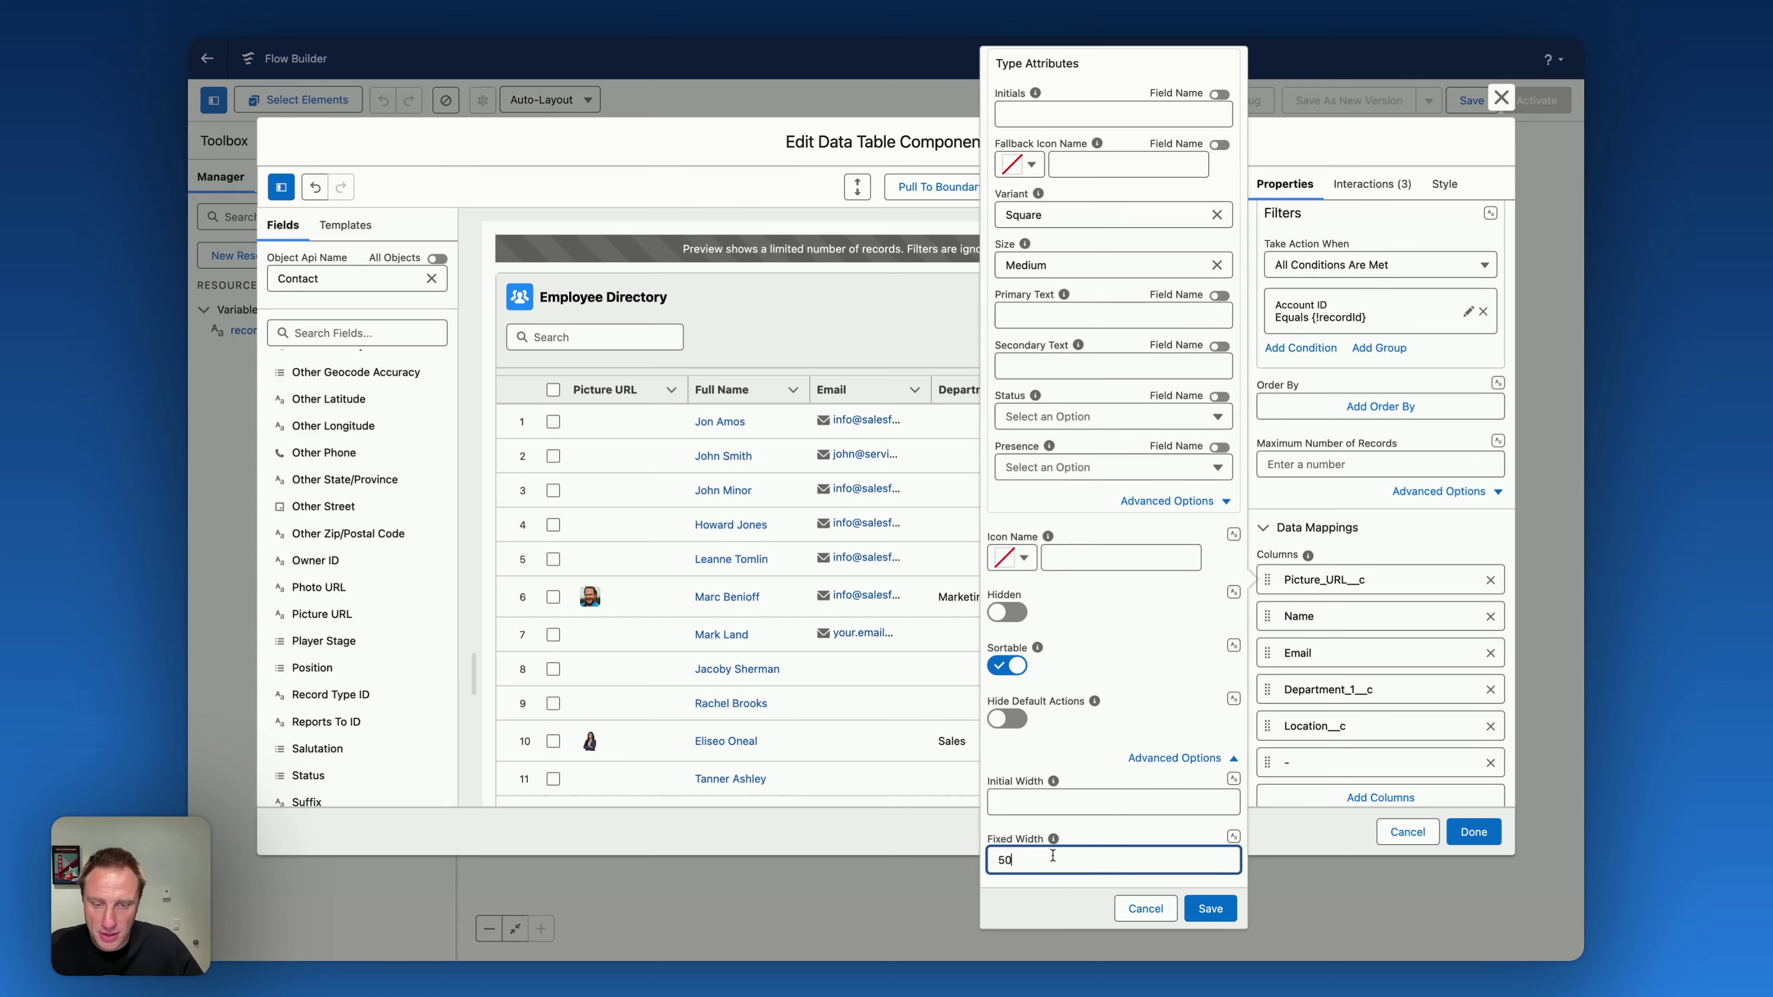
left_click(1210, 908)
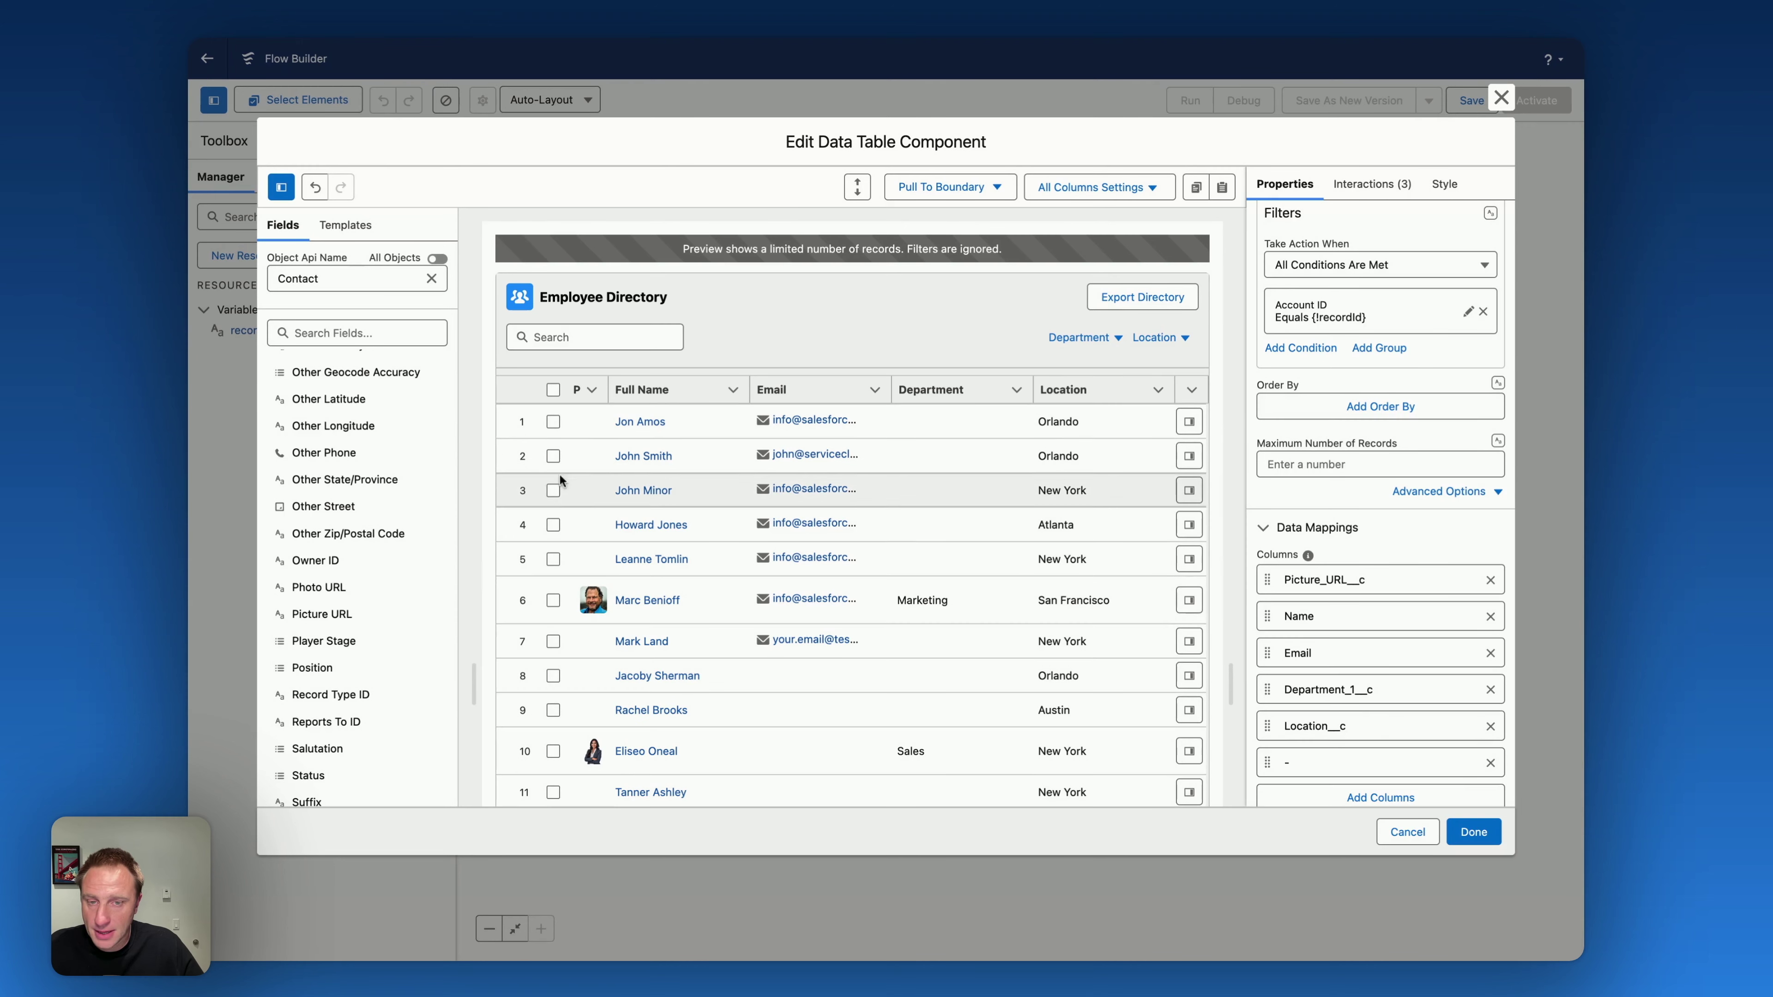
Give the Picture URL column an empty custom label, save it and finish editing the data table component.
left_click(1313, 579)
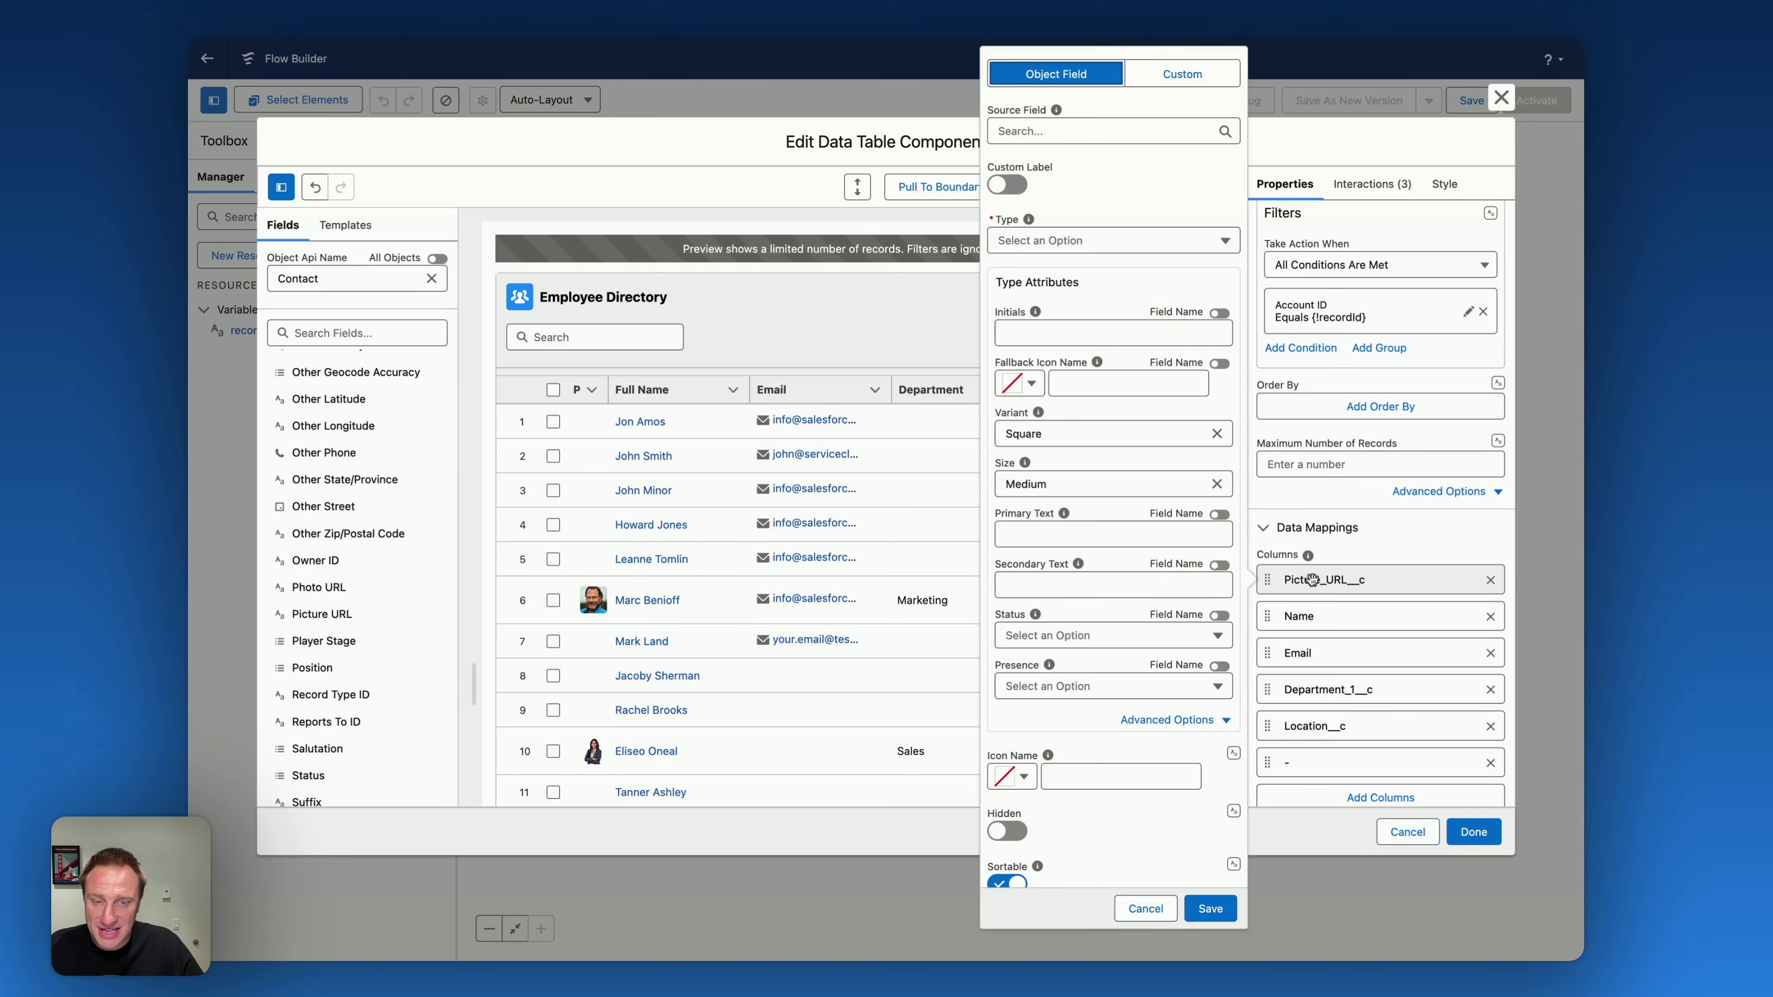
left_click(1011, 186)
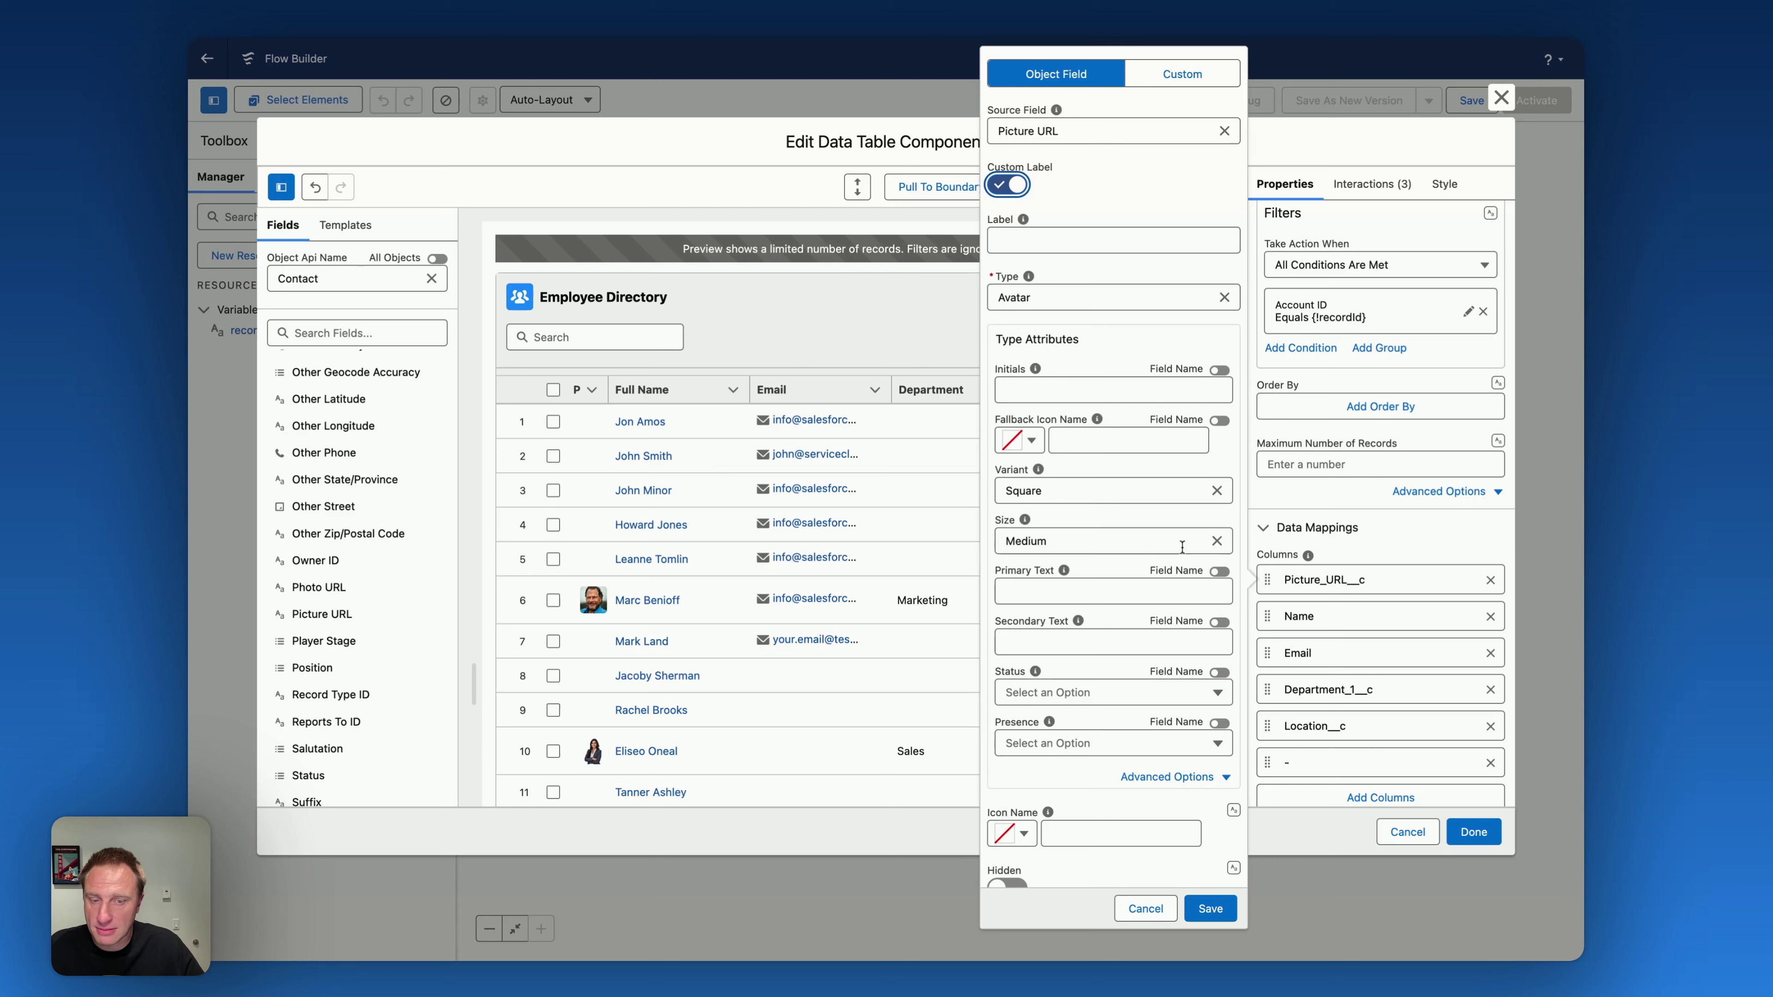
left_click(1211, 910)
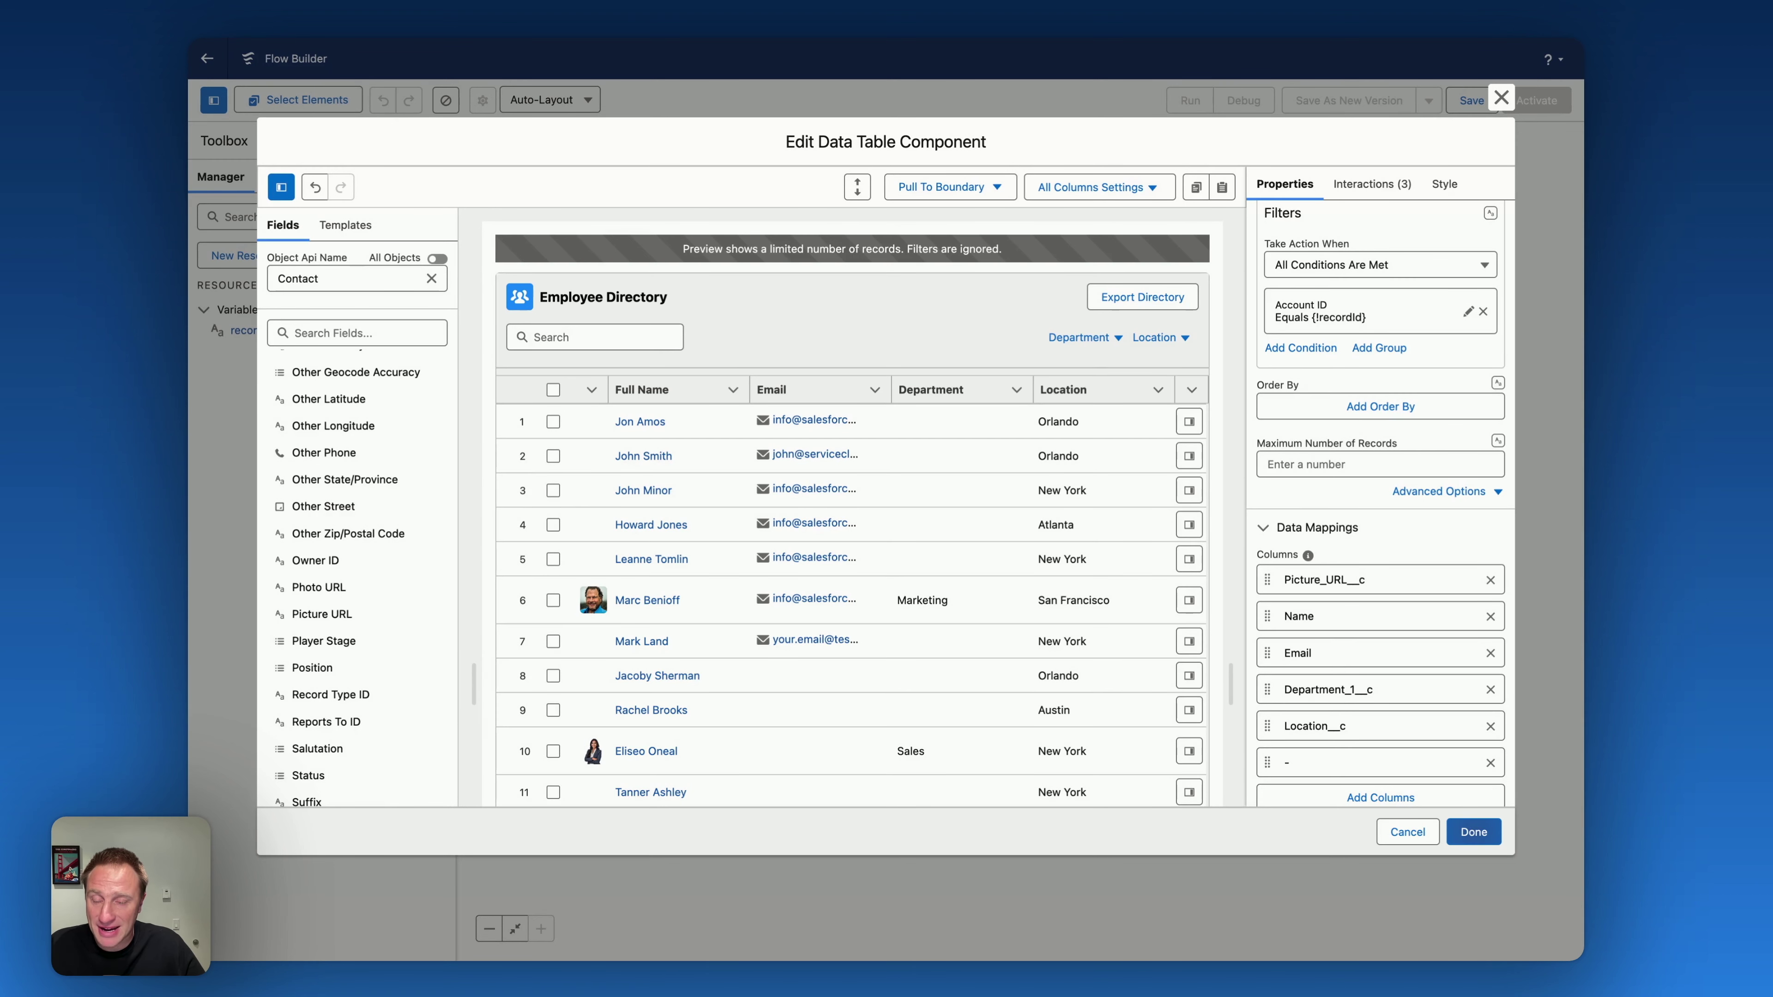
left_click(1474, 832)
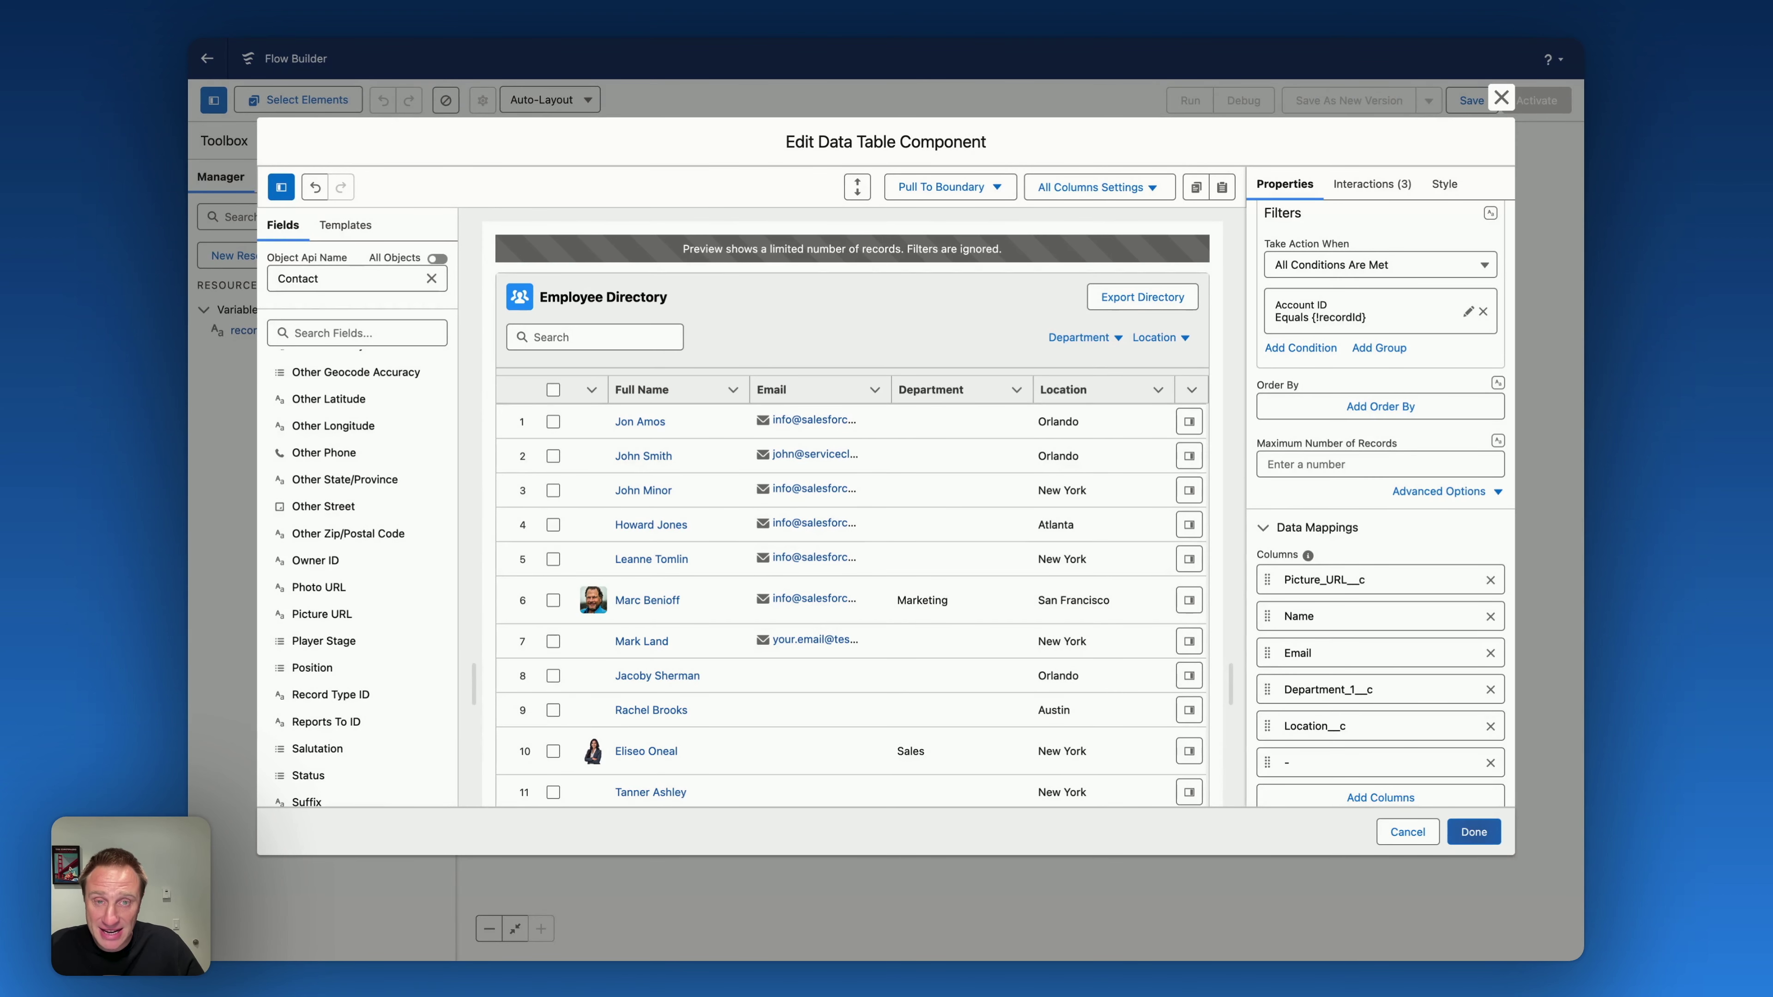
left_click(1474, 832)
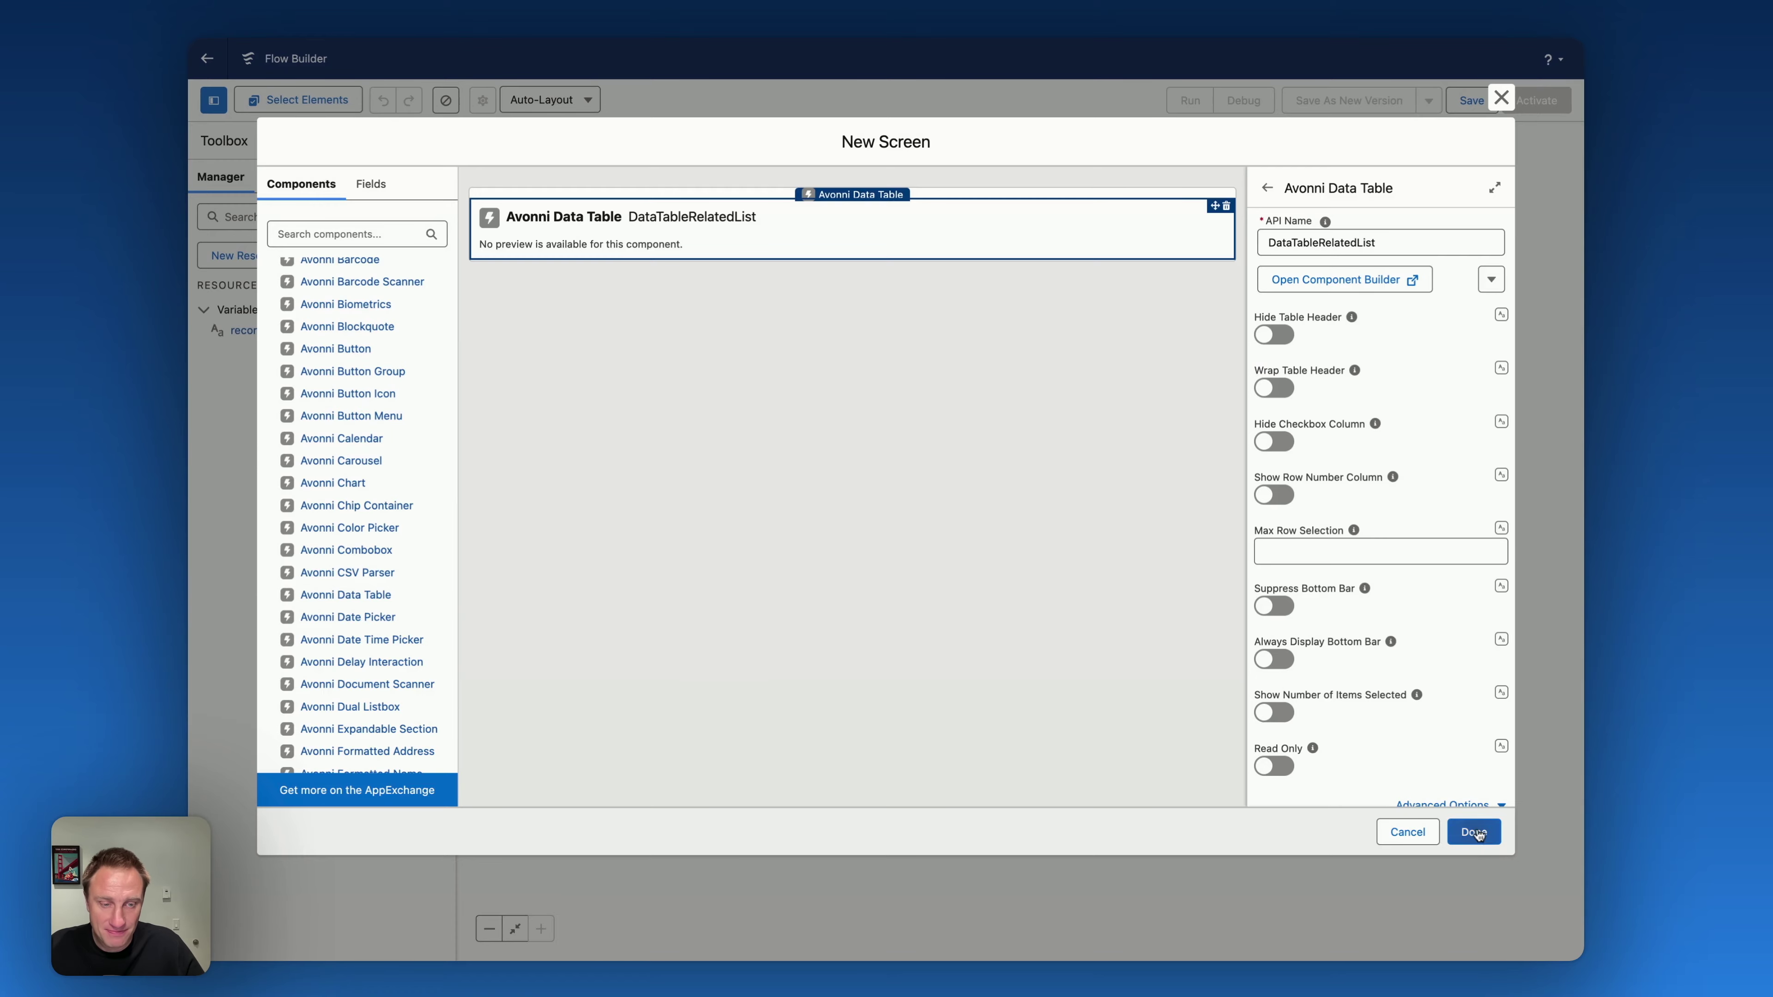
Save the flow as DemoVideoRelatedList and activate it.
left_click(1472, 99)
type("DemoVideoRelatedList")
key("Return")
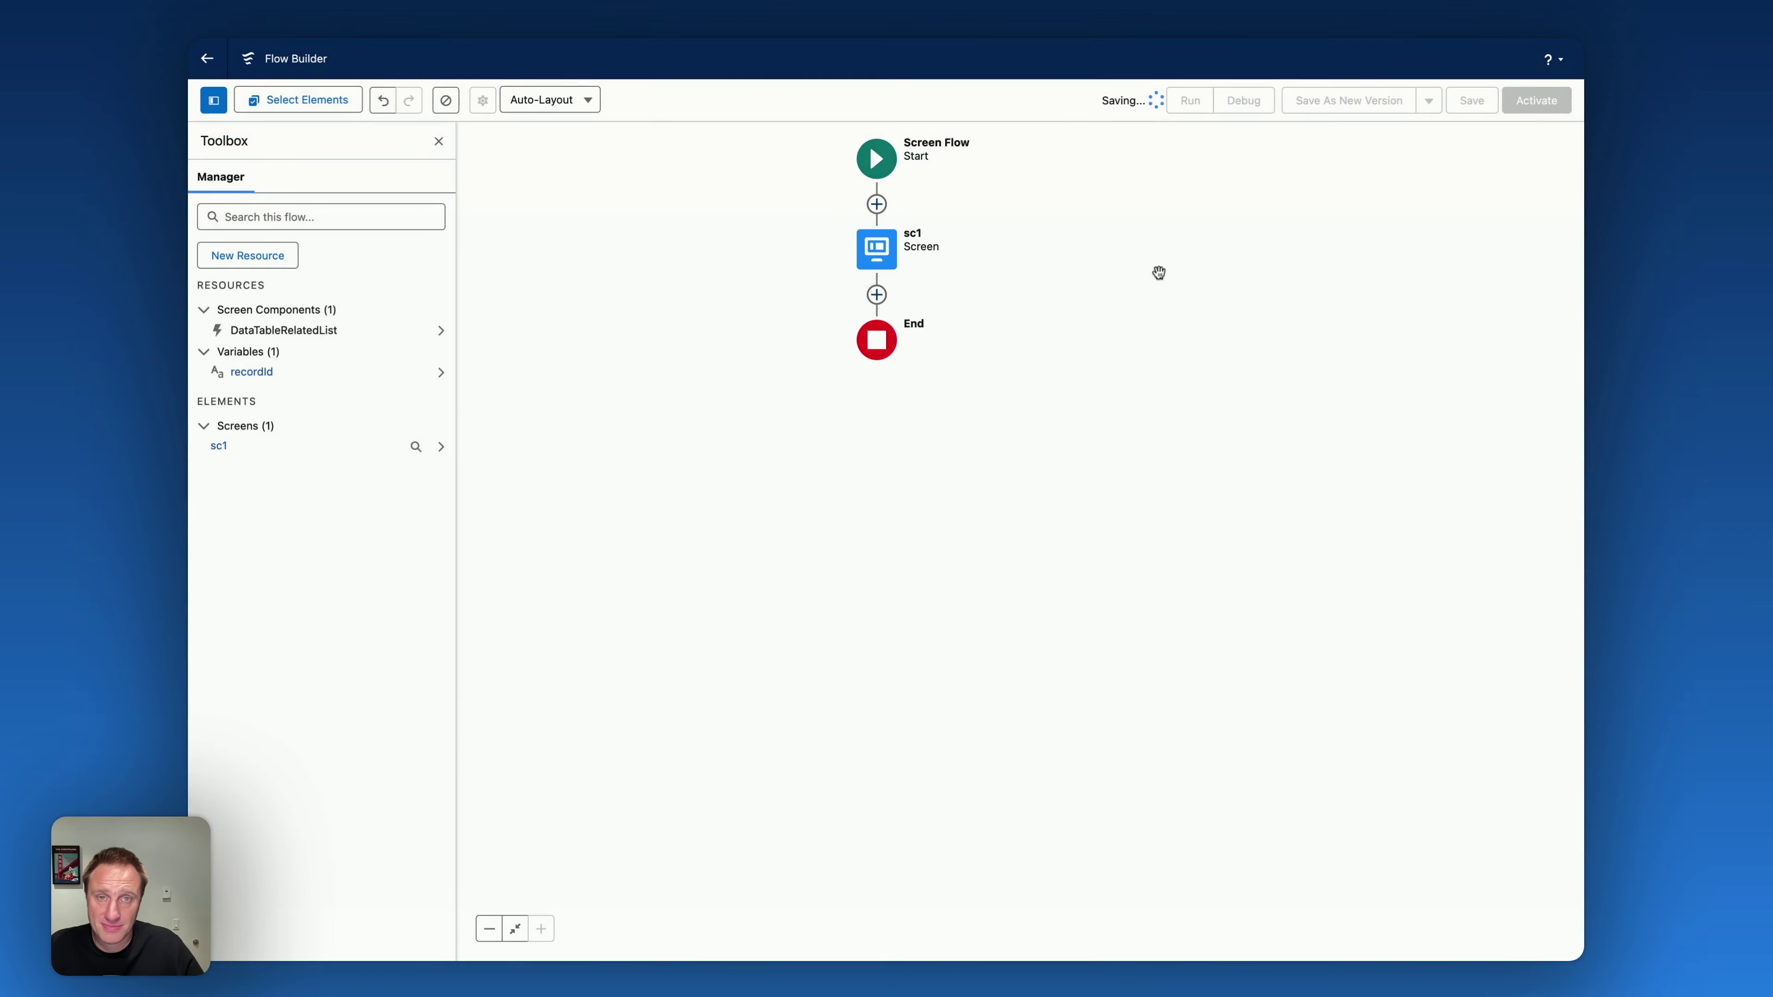
left_click(1512, 99)
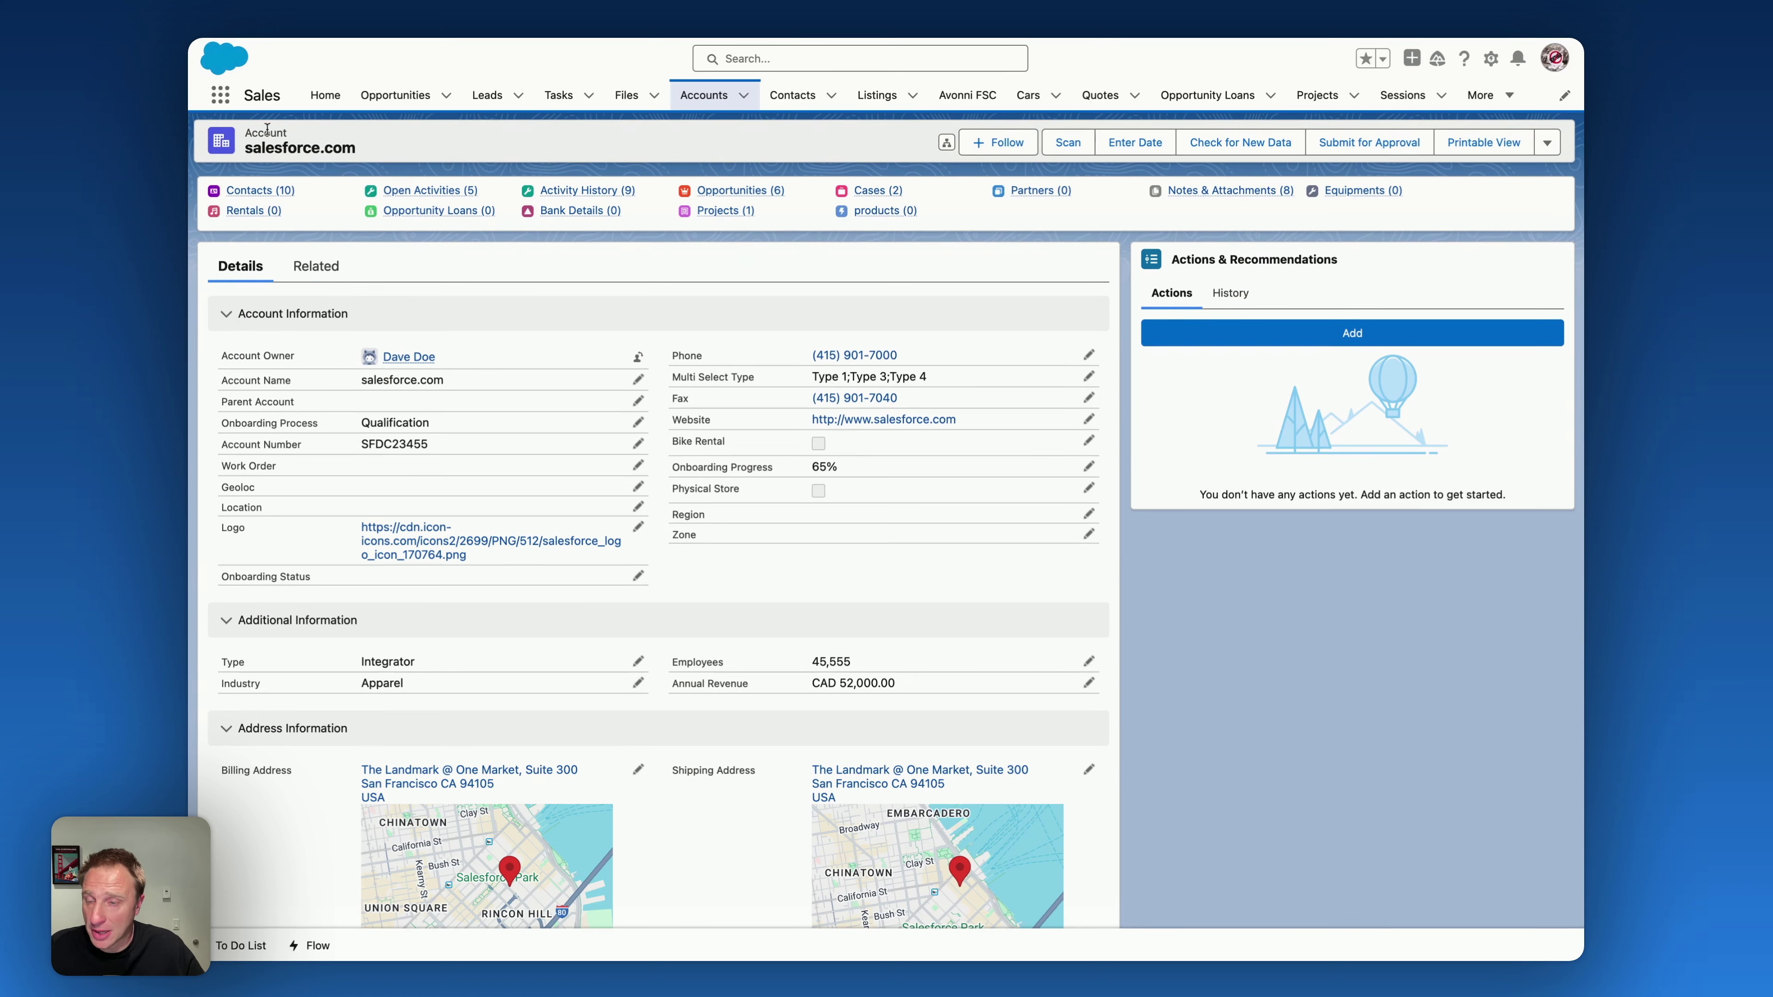
View the salesforce.com account's related lists and open its record page for editing in Lightning App Builder.
left_click(316, 266)
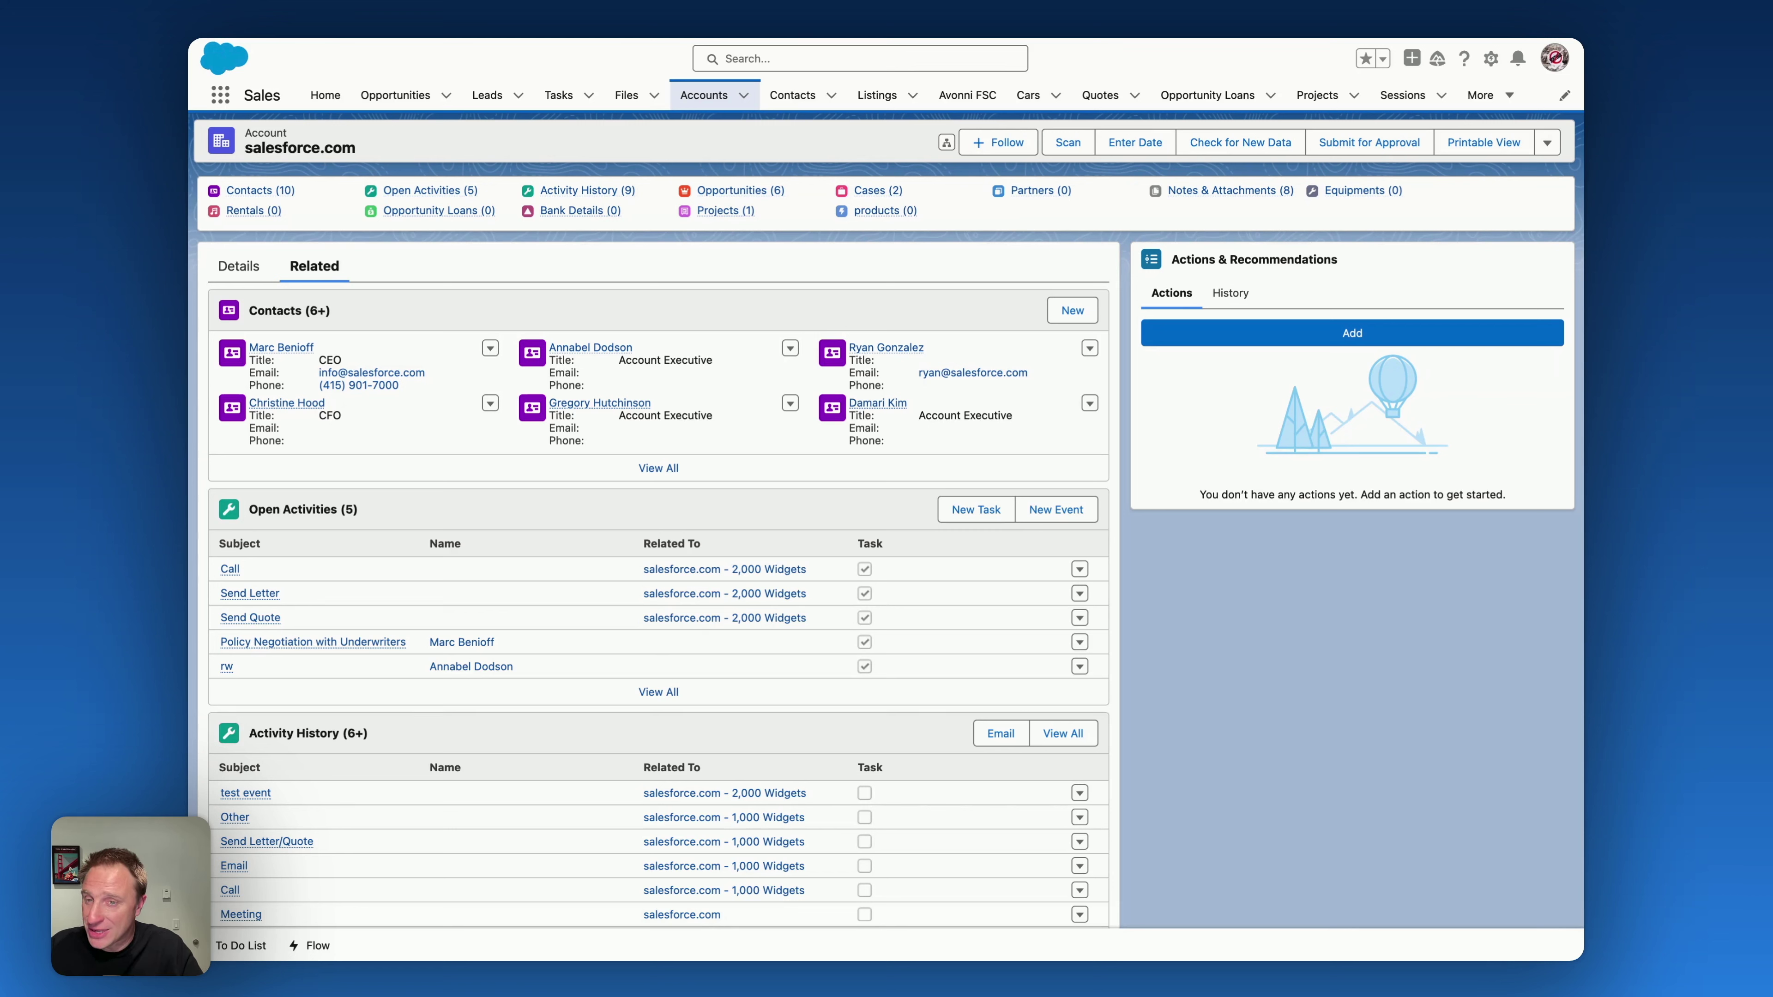
left_click(1491, 59)
left_click(1404, 237)
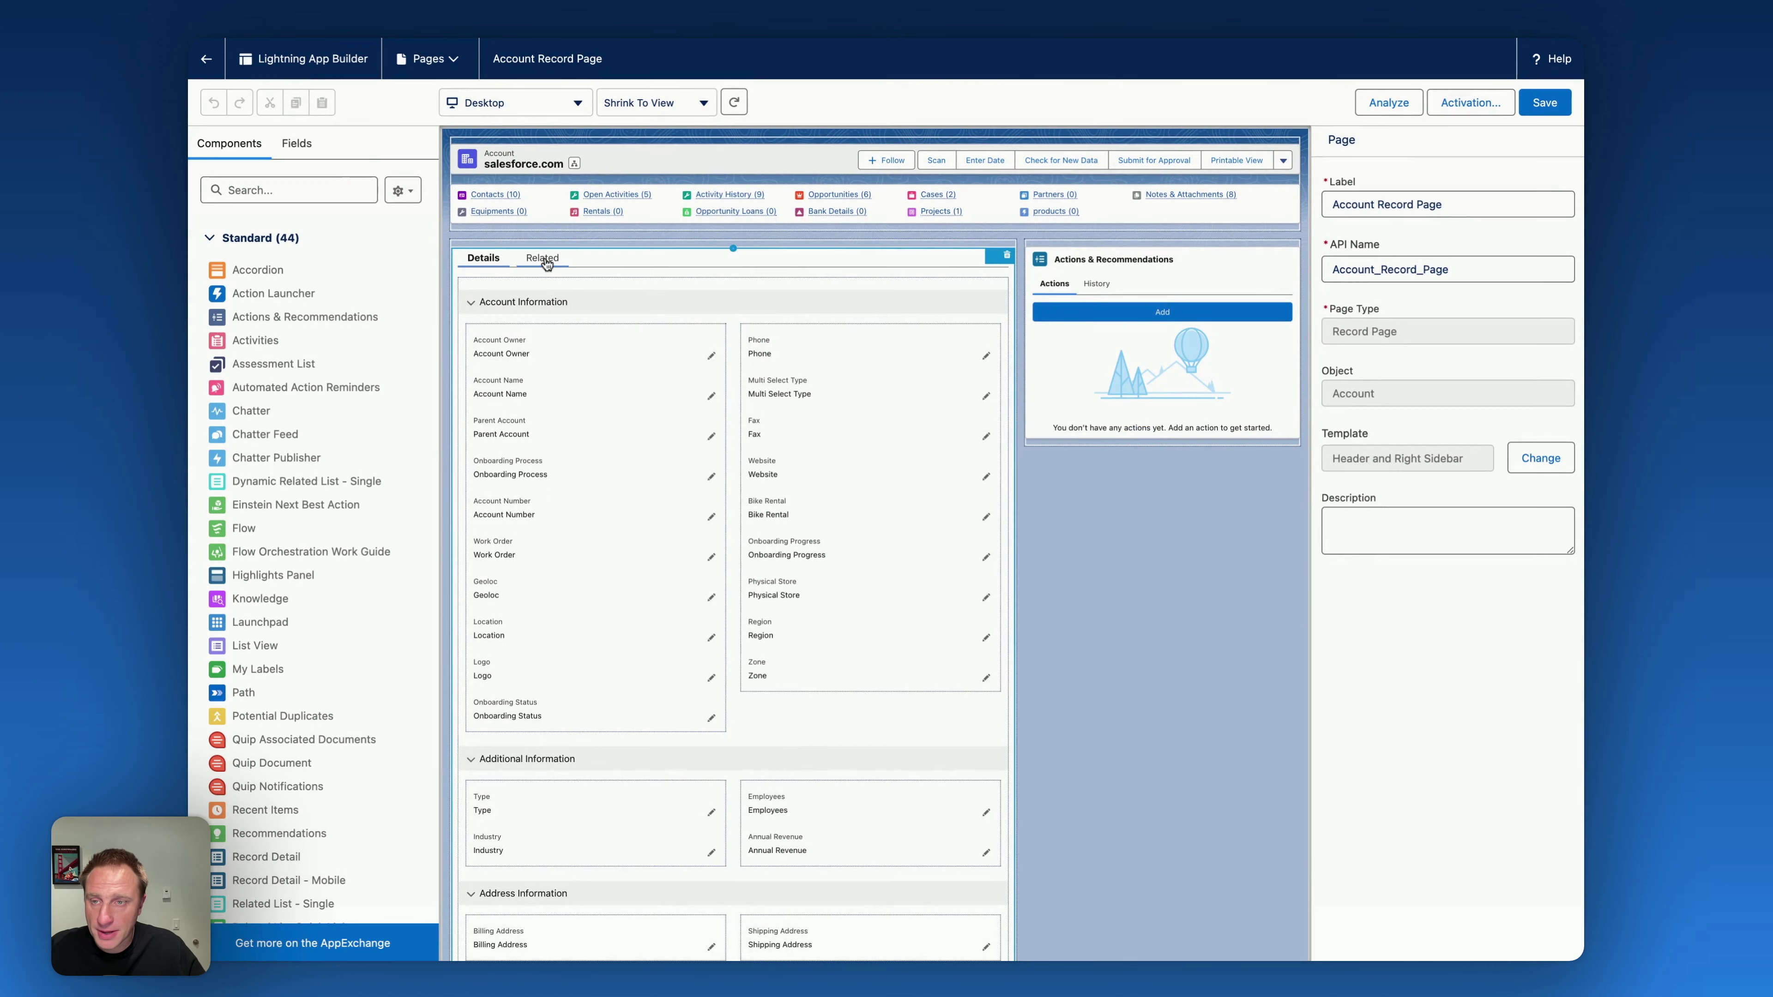
Place a Flow component above Contacts in the page's Related section and choose the employee directory flow for it.
left_click(542, 257)
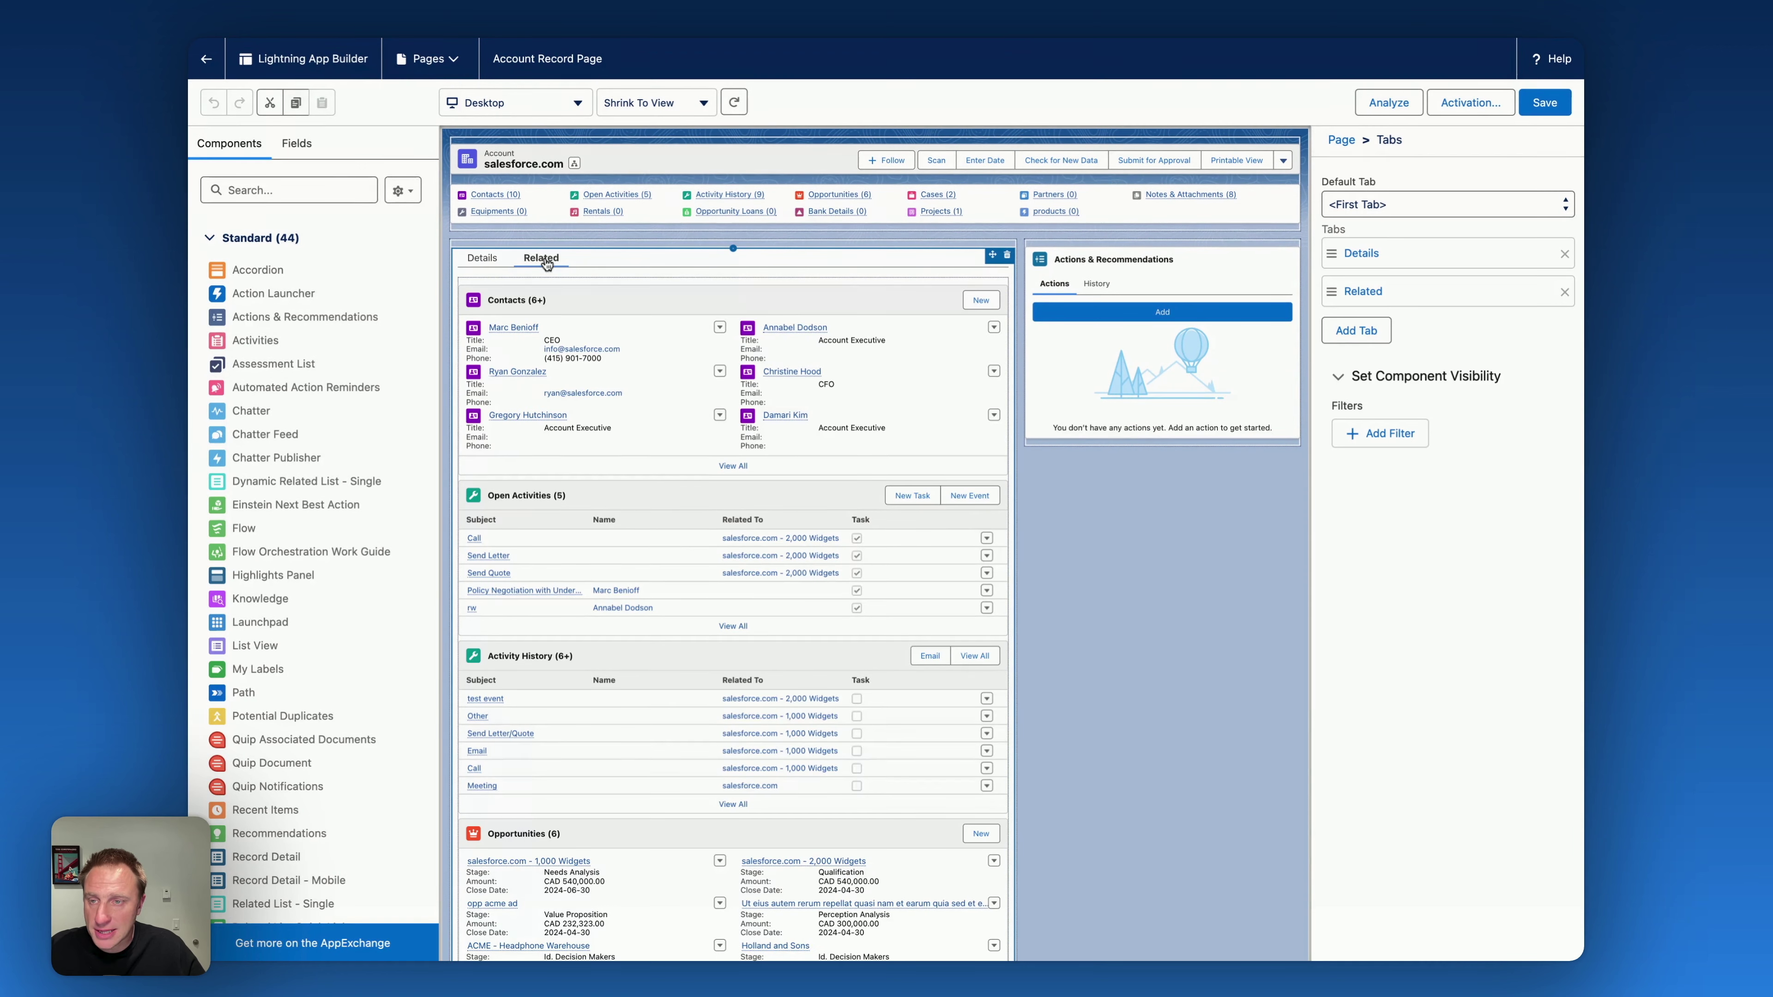
left_click_drag(243, 528, 588, 295)
left_click(1414, 283)
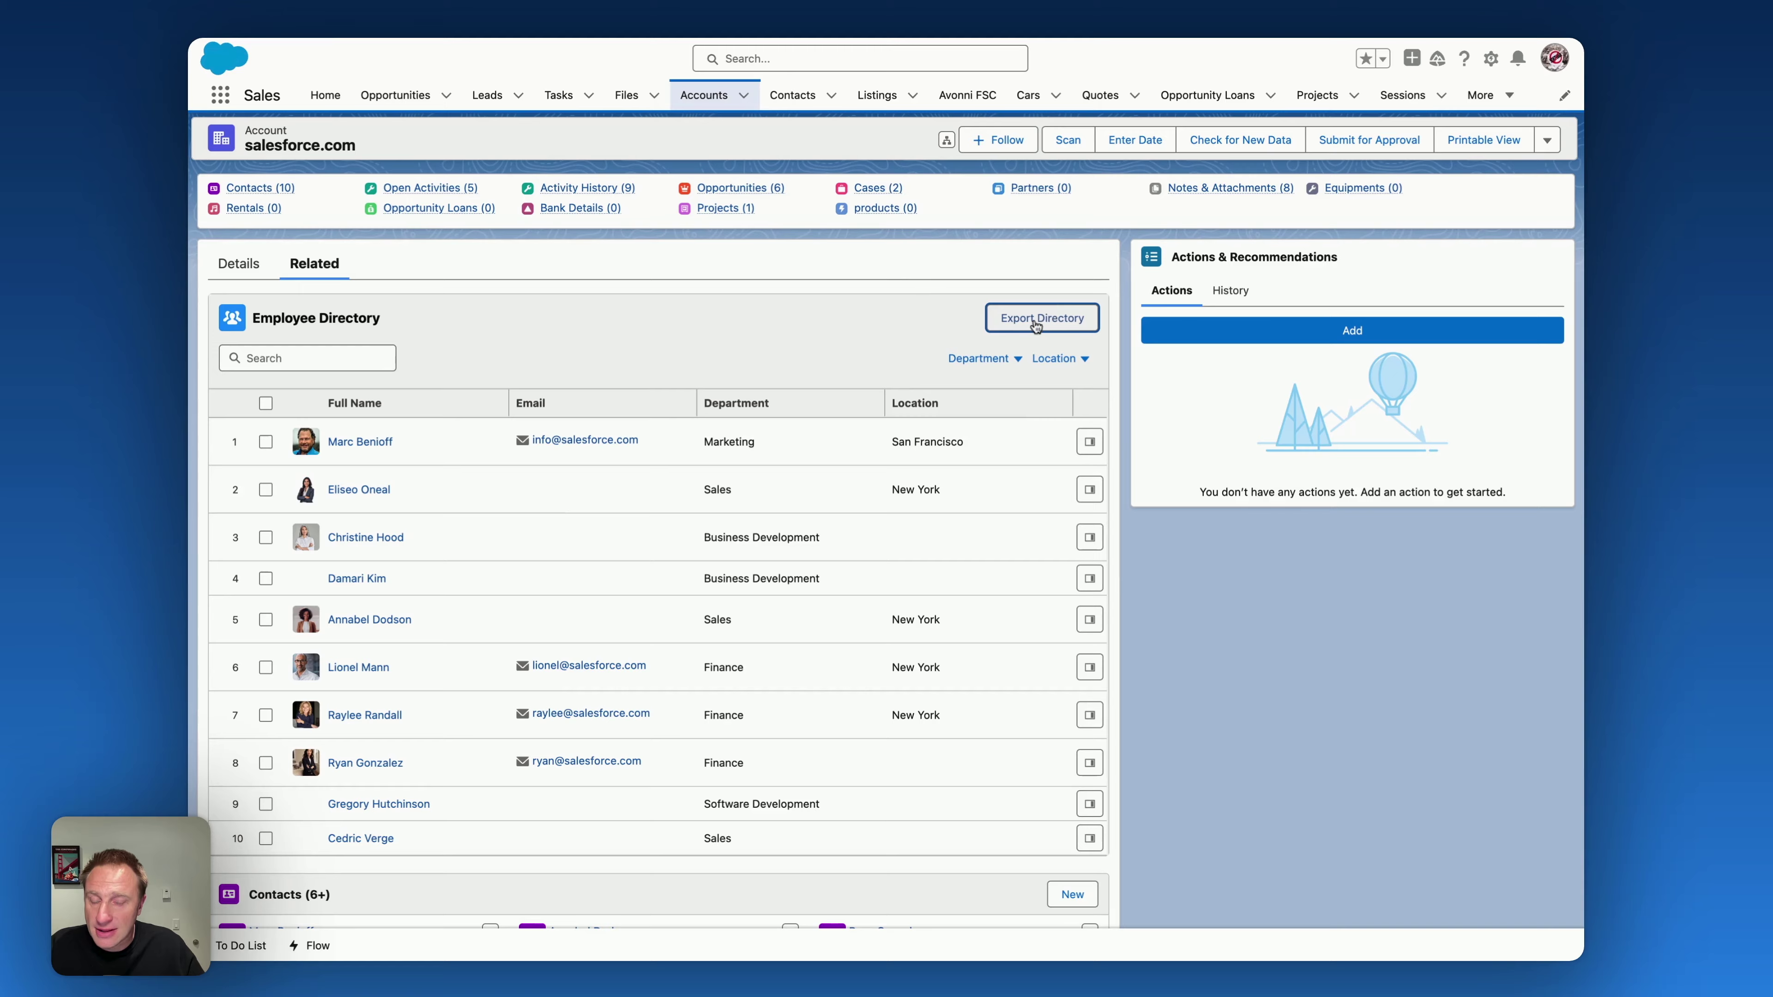
Check the file name and format options for exporting the Employee Directory, and cancel the export.
left_click(1036, 326)
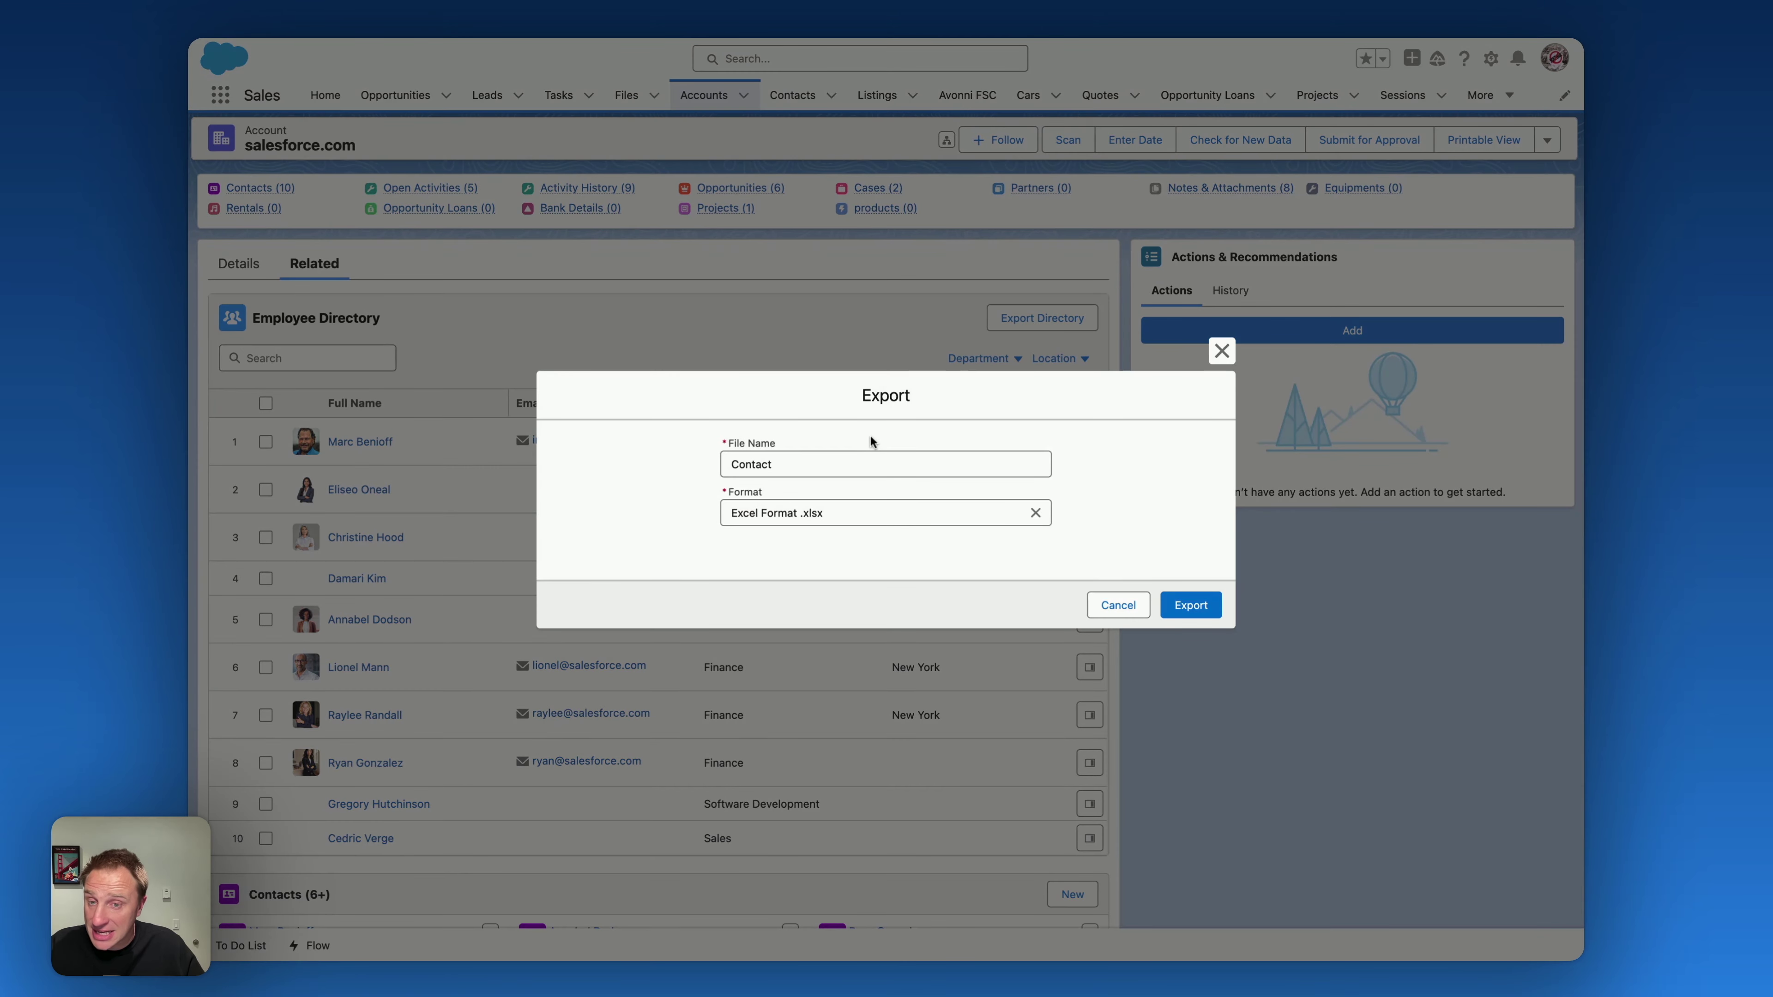
left_click(859, 506)
left_click(1107, 605)
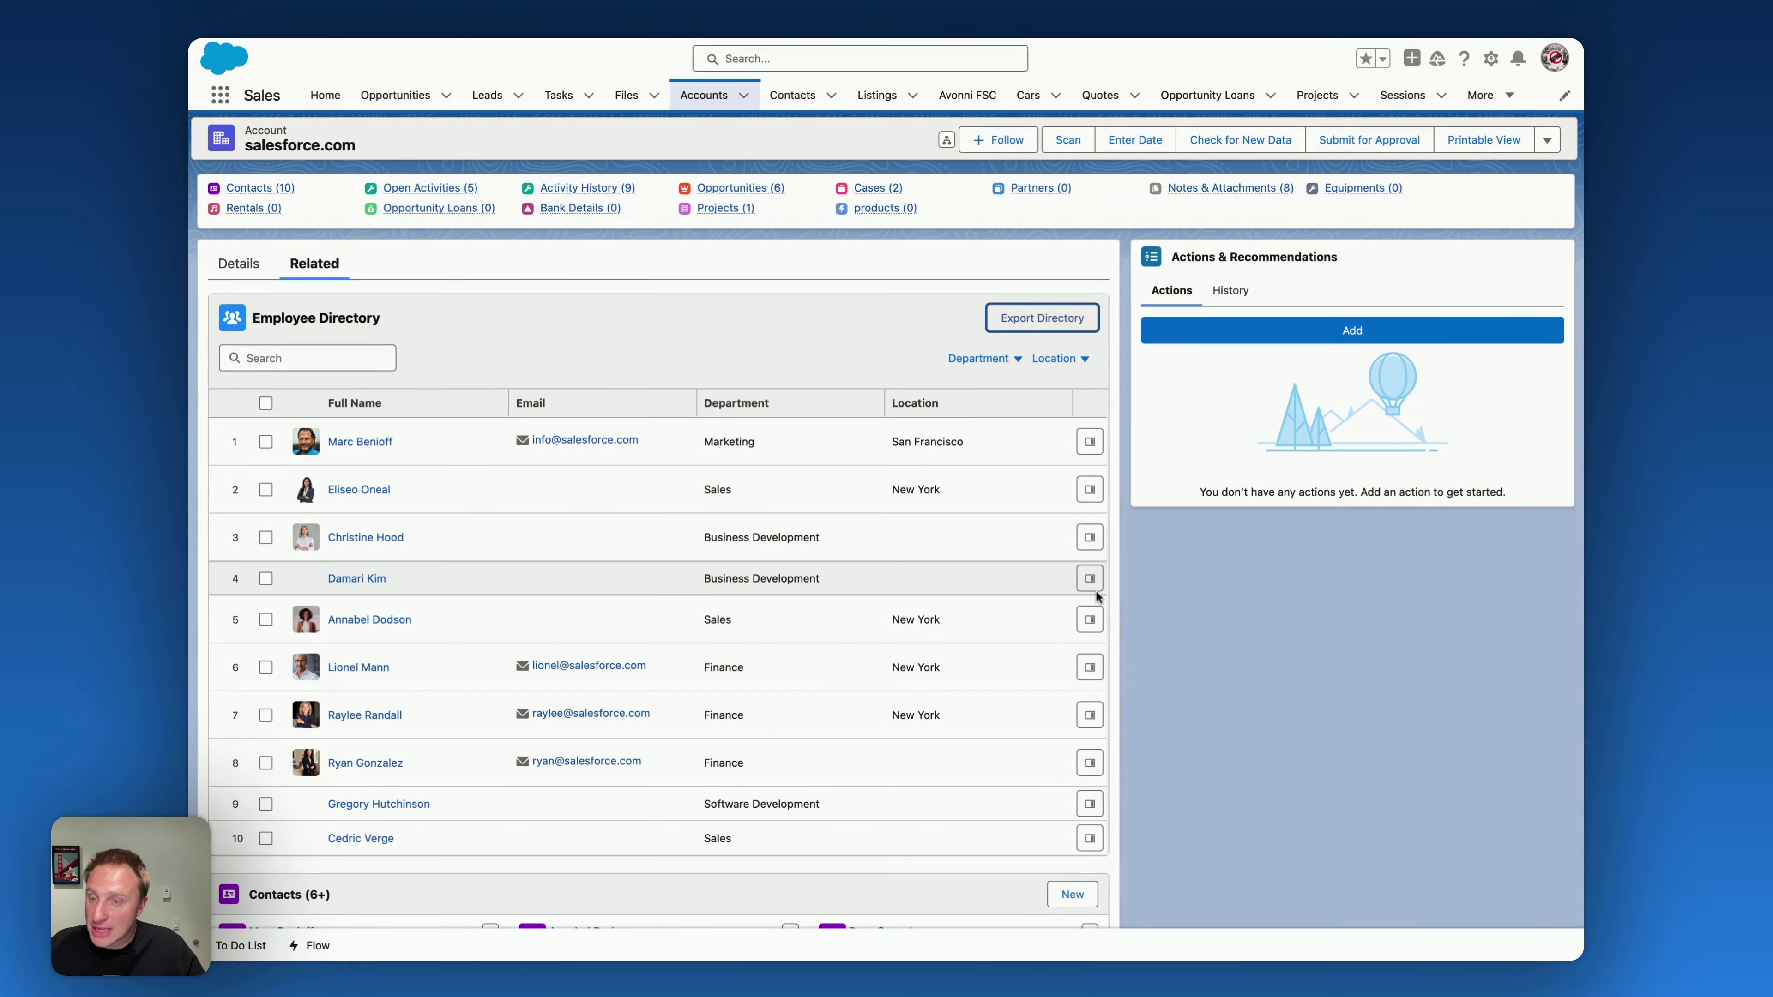